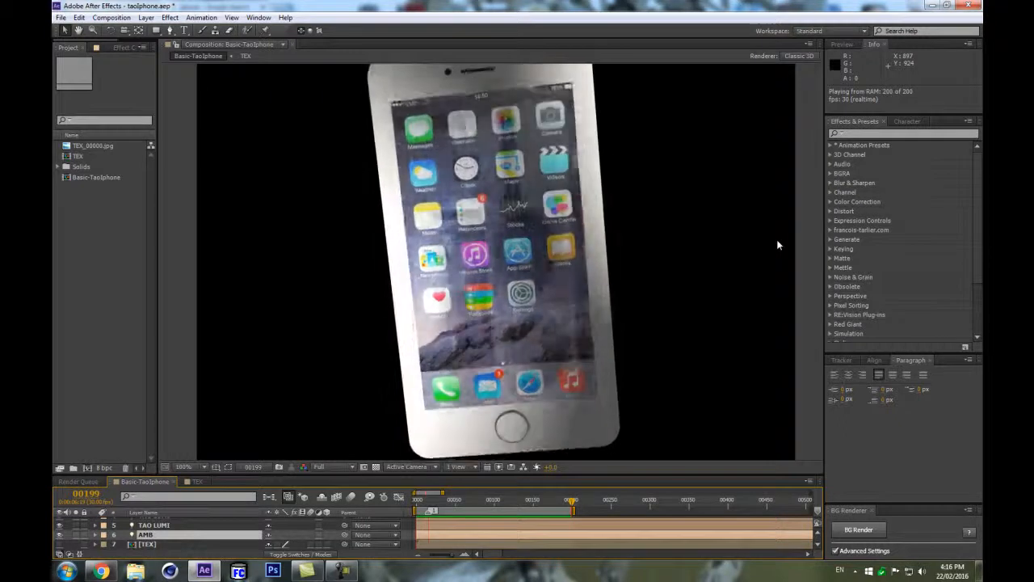
key("space")
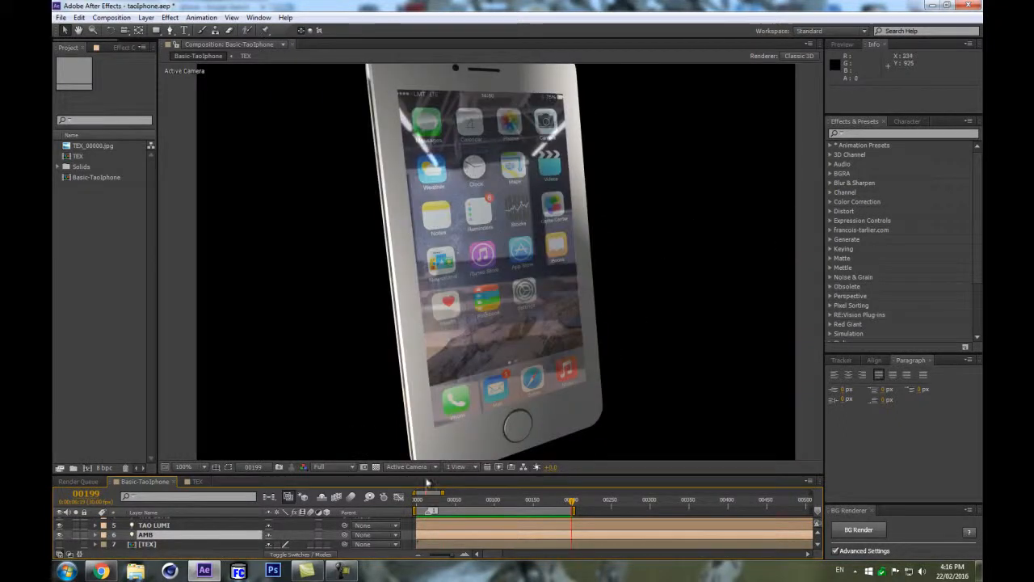
left_click_drag(435, 475, 458, 402)
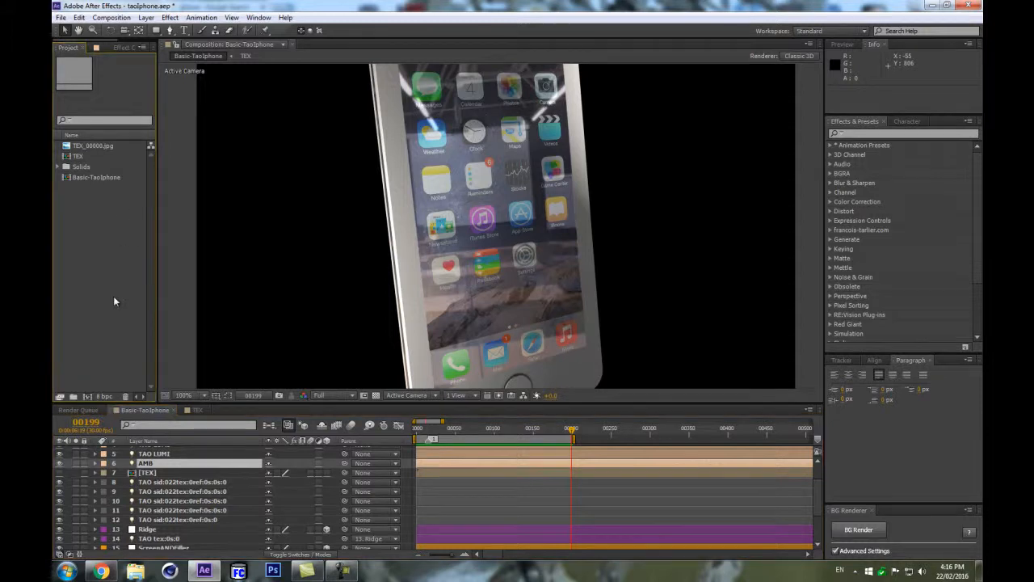
Create a new composition sized 1080 x 1080 px.
key("ctrl+n")
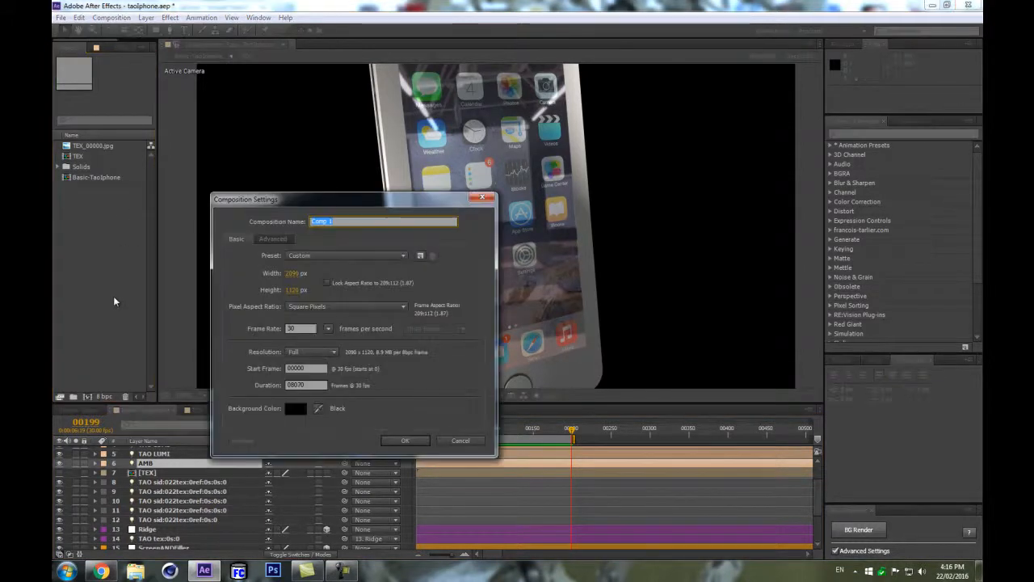
left_click(295, 271)
type("1080")
key("Tab")
type("1080")
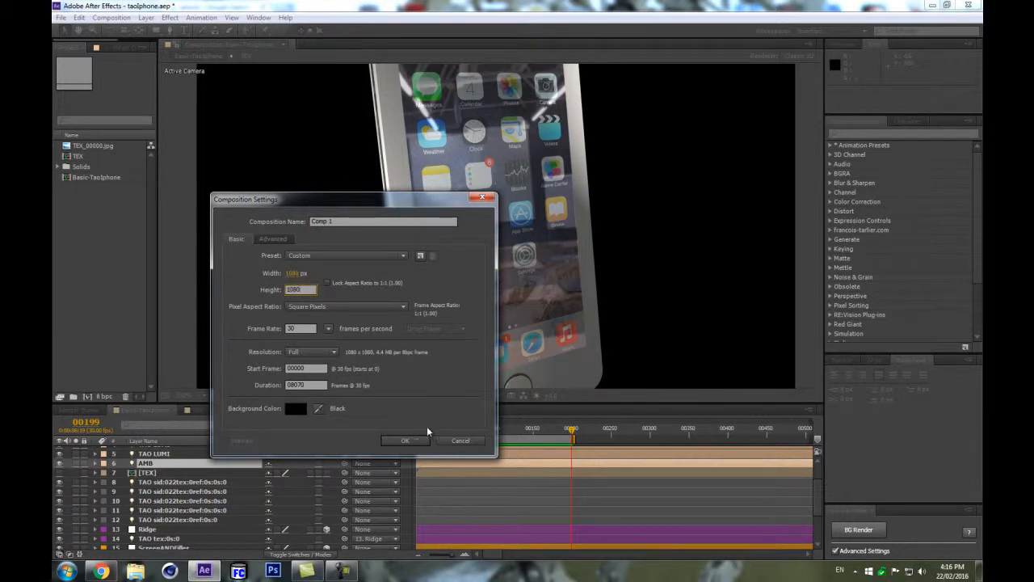
left_click(407, 441)
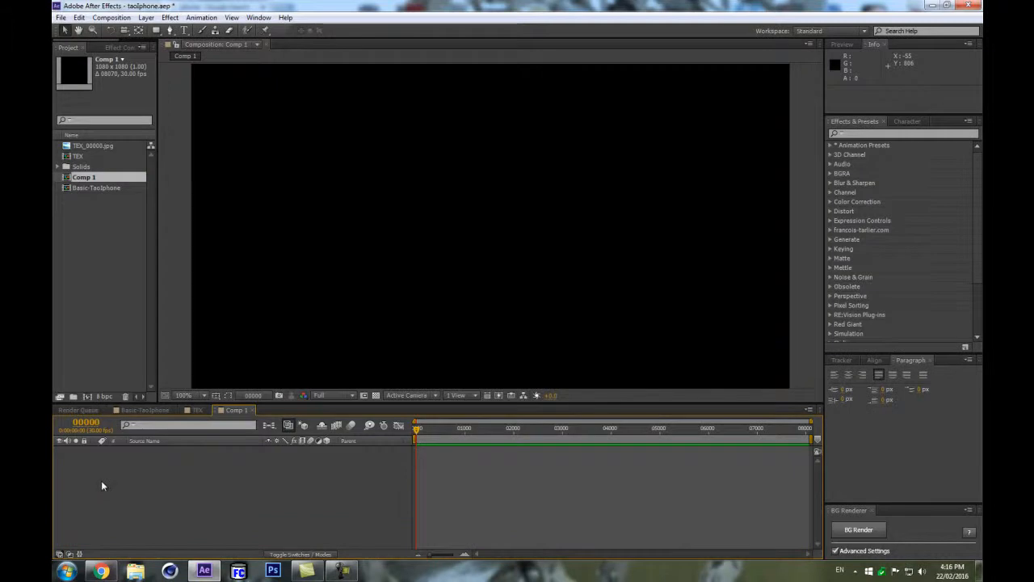
Create a solid layer named Iphone and apply the Trapcode Tao effect to it.
key("ctrl+y")
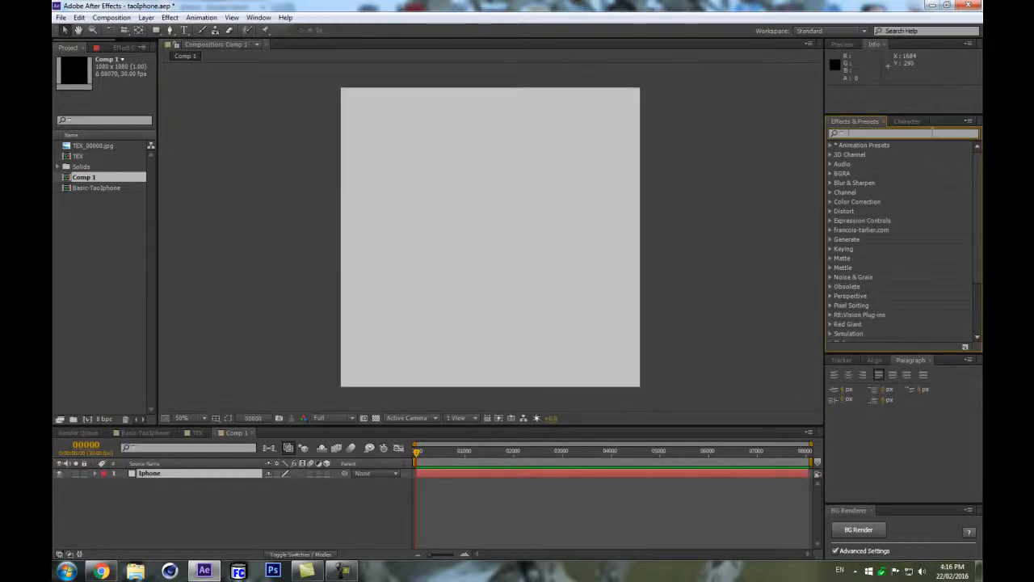
type("tao")
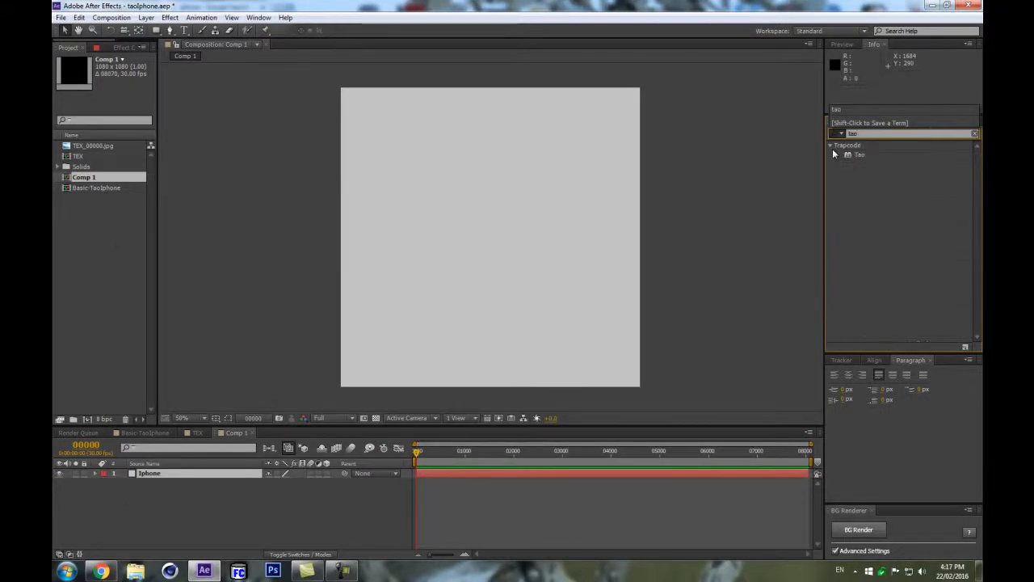
left_click_drag(857, 158, 194, 474)
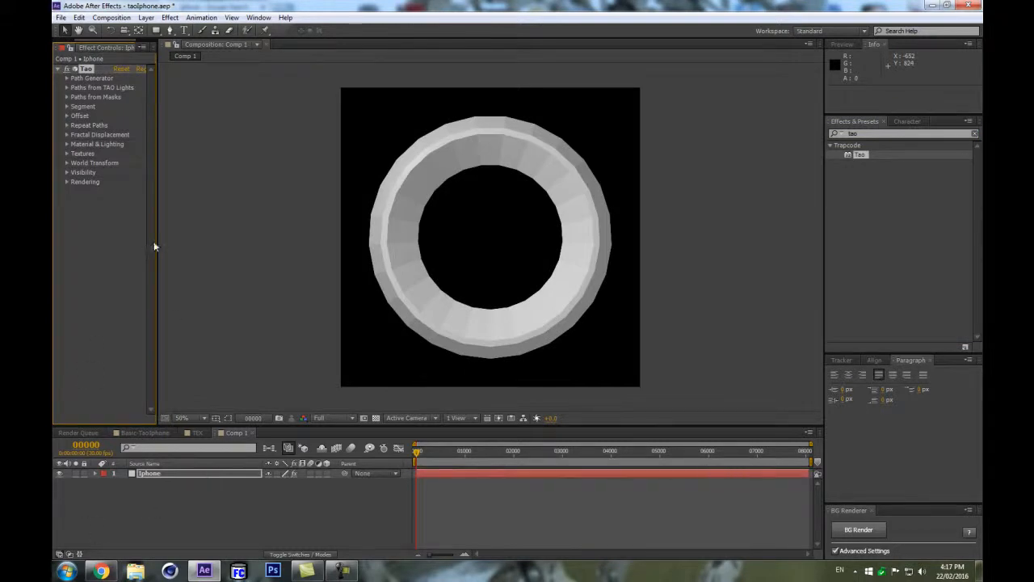
Turn off Generate Path in Tao's Path Generator settings.
left_click_drag(156, 240, 235, 240)
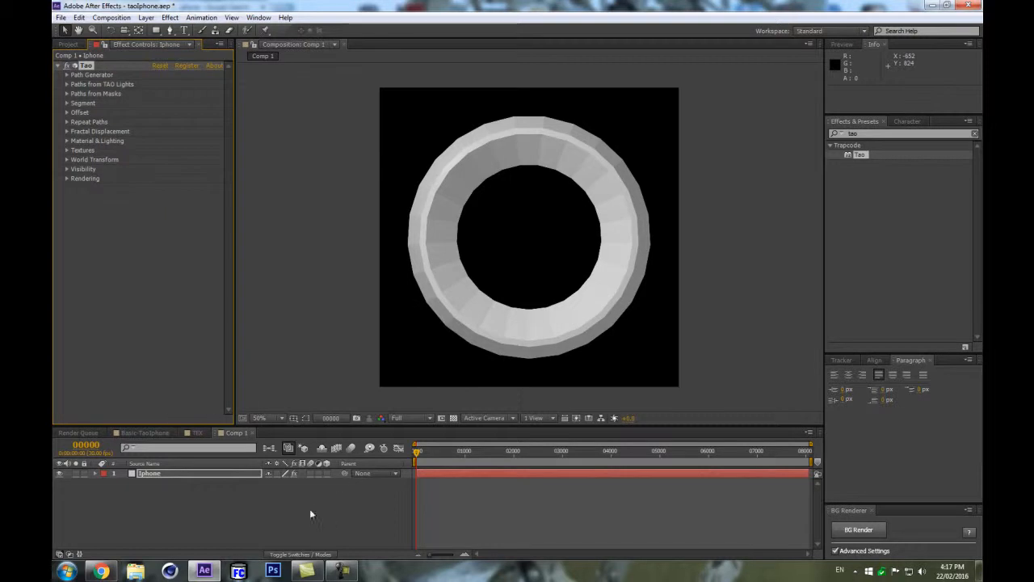
left_click(265, 498)
left_click(164, 476)
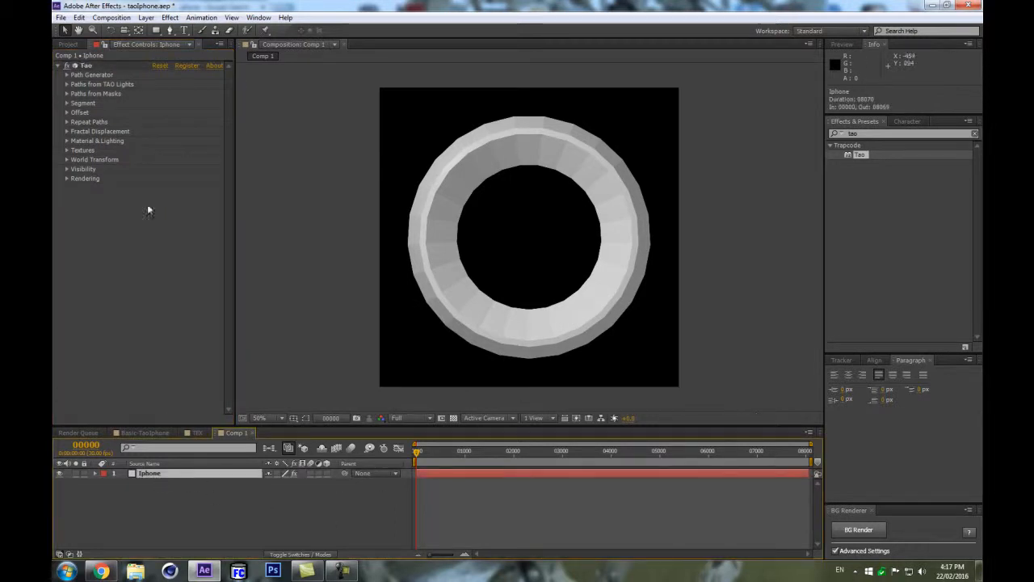
left_click(66, 75)
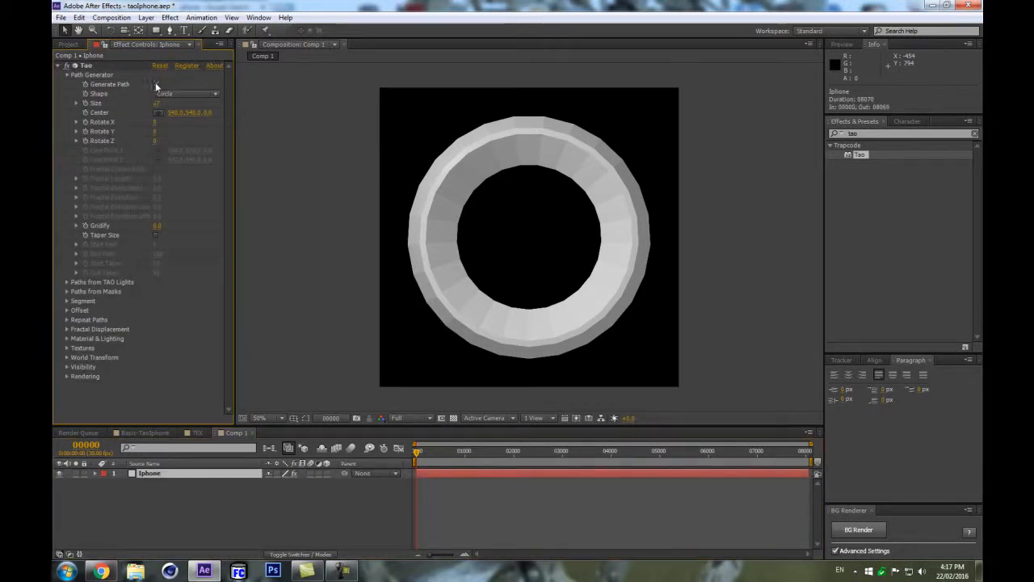
left_click(156, 84)
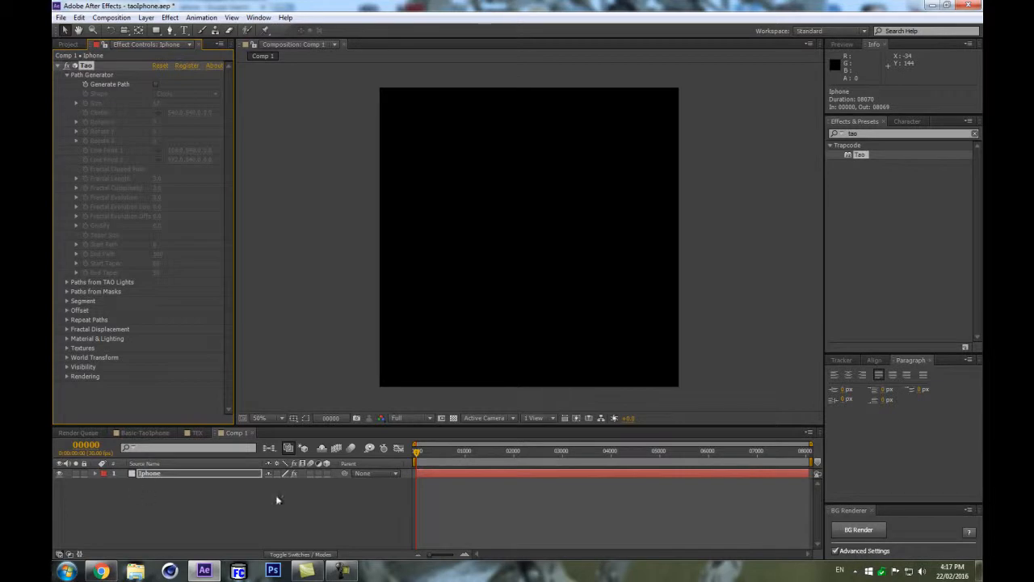
Add a full-frame rectangle mask to the Iphone layer.
left_click_drag(156, 30, 190, 43)
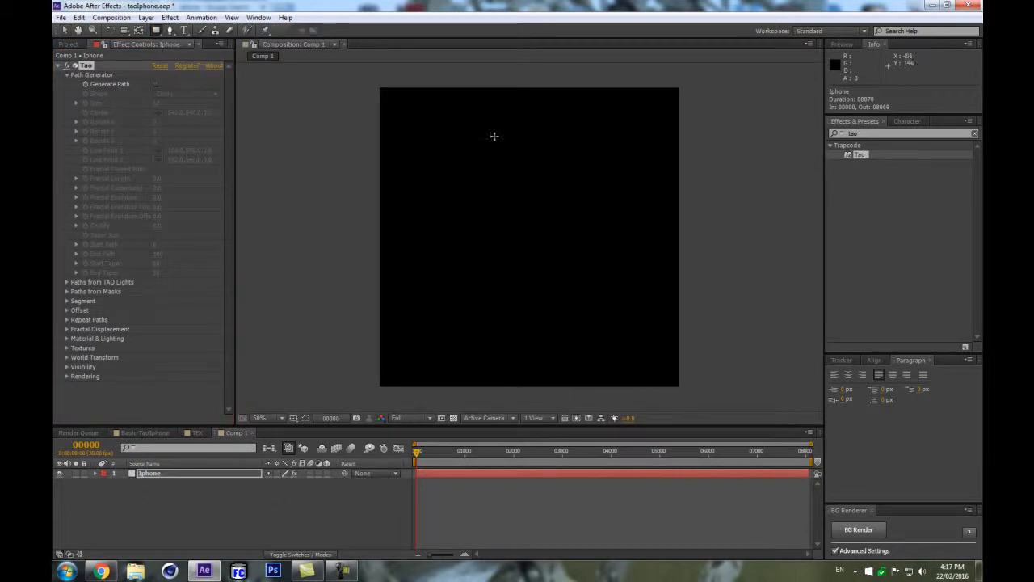
double_click(156, 30)
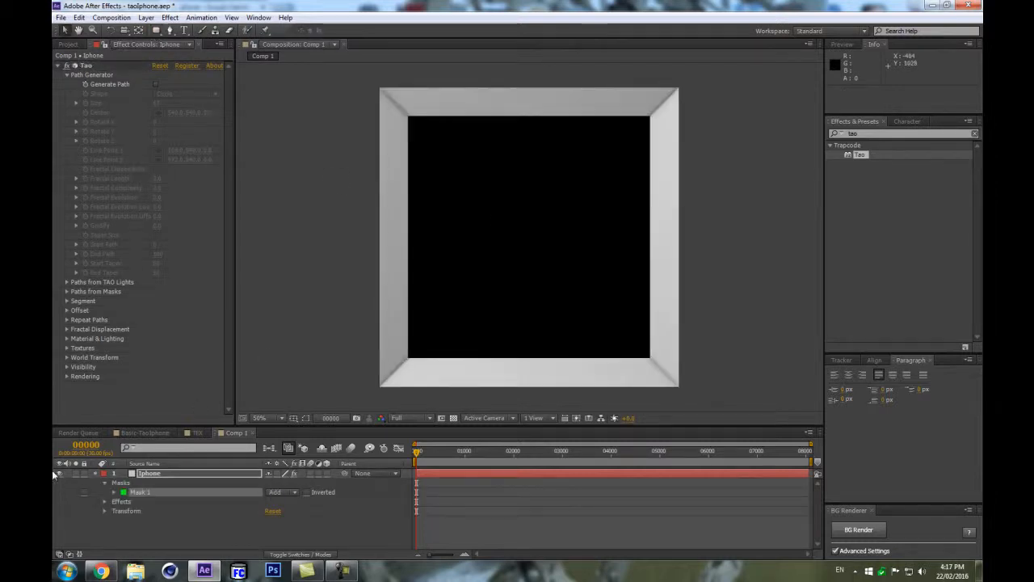
left_click(306, 418)
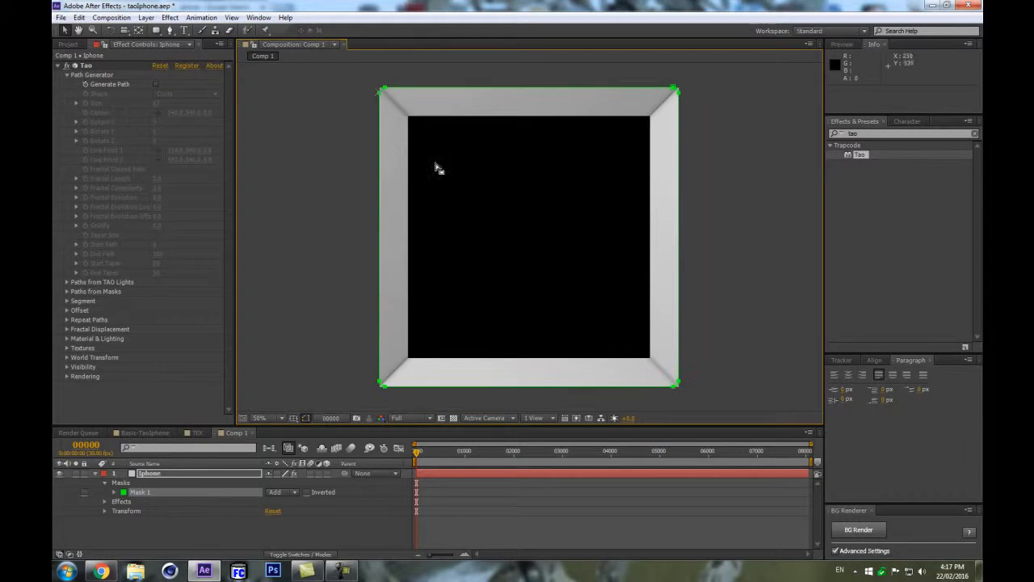
Shift the mask's top vertices downward to shorten the shape.
left_click_drag(359, 73, 722, 161)
key("shift+Down")
key("shift+Down")
key("shift+Down")
key("shift+Down")
key("shift+Down")
key("shift+Down")
key("shift+Down")
key("shift+Down")
key("shift+Down")
key("shift+Down")
key("shift+Down")
key("shift+Down")
key("shift+Down")
key("shift+Down")
key("shift+Down")
key("shift+Down")
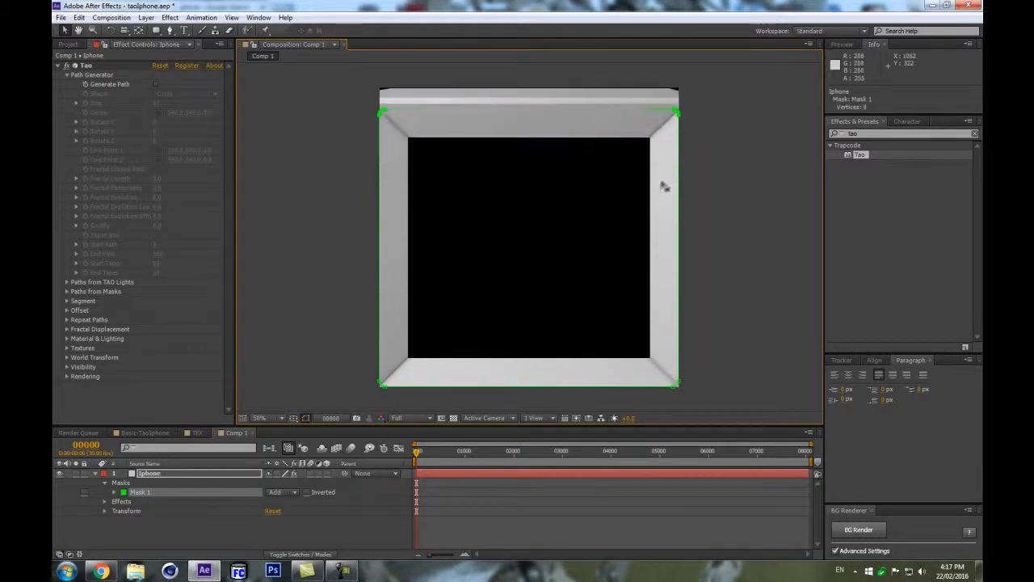
left_click_drag(817, 388, 819, 404)
key("shift+Up")
key("shift+Up")
key("shift+Up")
key("shift+Up")
key("shift+Up")
key("shift+Up")
key("shift+Up")
key("shift+Up")
key("shift+Up")
key("shift+Up")
key("shift+Up")
key("shift+Up")
key("shift+Up")
Narrow the mask by nudging its left vertices right and its right vertices left.
left_click_drag(289, 116, 558, 414)
key("shift+Right")
key("shift+Right")
key("shift+Right")
key("shift+Right")
key("shift+Right")
key("shift+Right")
key("shift+Right")
key("shift+Right")
key("shift+Right")
key("shift+Right")
key("shift+Right")
key("shift+Right")
key("shift+Right")
key("shift+Right")
key("shift+Right")
key("shift+Right")
left_click_drag(625, 123, 793, 484)
key("shift+Left")
key("shift+Left")
key("shift+Left")
key("shift+Left")
key("shift+Left")
key("shift+Left")
key("shift+Left")
key("shift+Left")
key("shift+Left")
key("shift+Left")
key("shift+Left")
key("shift+Left")
key("shift+Left")
key("shift+Left")
key("shift+Left")
key("shift+Left")
key("shift+Left")
key("shift+Left")
key("shift+Left")
key("shift+Left")
key("shift+Left")
key("shift+Left")
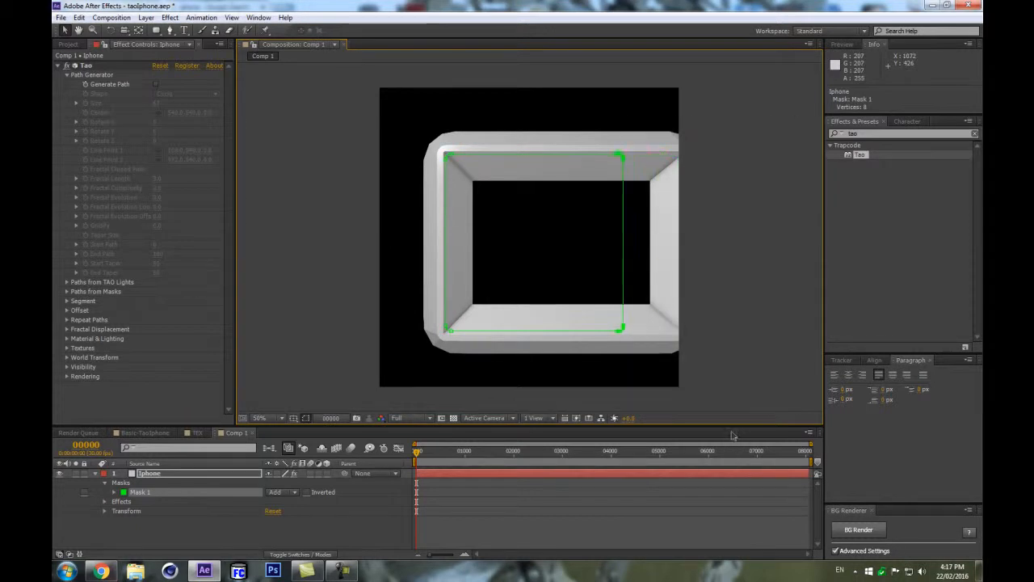
Nudge the mask's left vertices further to the right.
left_click_drag(356, 108, 492, 503)
key("shift+Right")
key("shift+Right")
key("shift+Right")
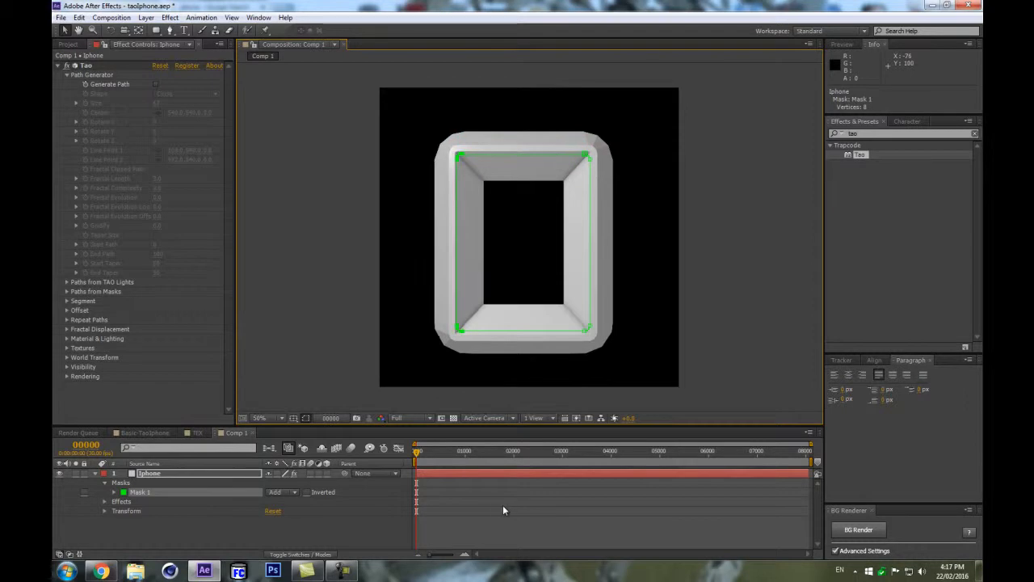
key("shift+Right")
key("shift+Right")
key("shift+Right")
left_click(95, 476)
Stretch the mask vertically by raising its top vertices and lowering its bottom vertices.
left_click_drag(439, 119, 638, 200)
key("shift+Up")
key("shift+Up")
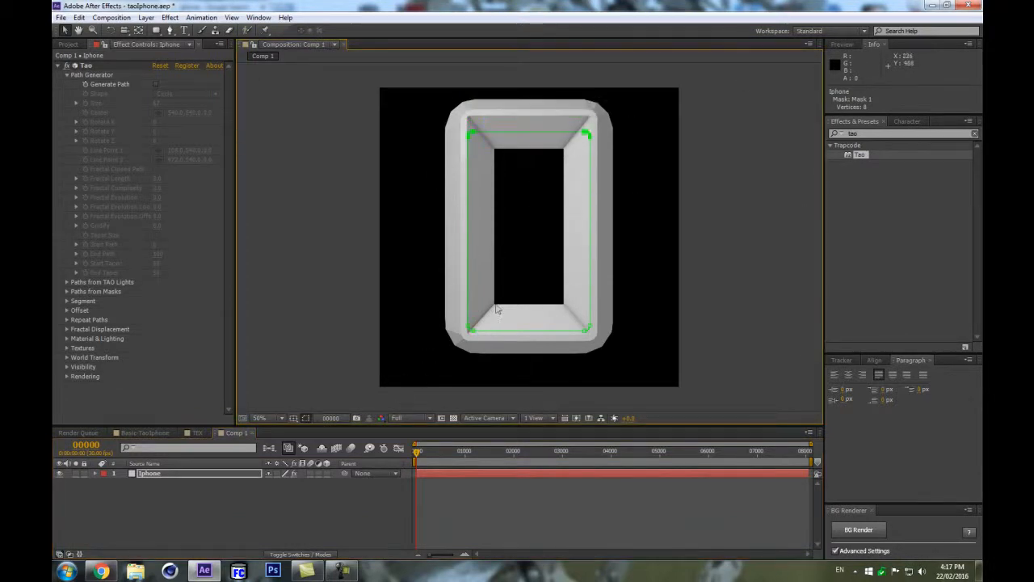
left_click_drag(422, 302, 616, 352)
key("shift+Down")
key("shift+Down")
key("shift+Down")
key("shift+Down")
key("shift+Down")
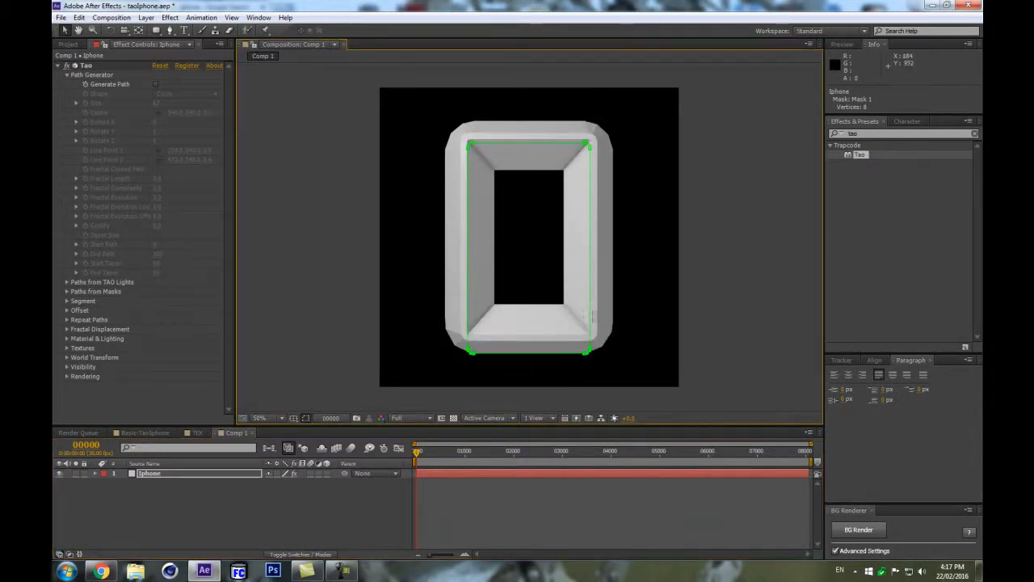
Narrow the mask again by nudging its left and right vertices inward.
left_click_drag(419, 124, 505, 380)
key("shift+Right")
key("shift+Right")
key("shift+Right")
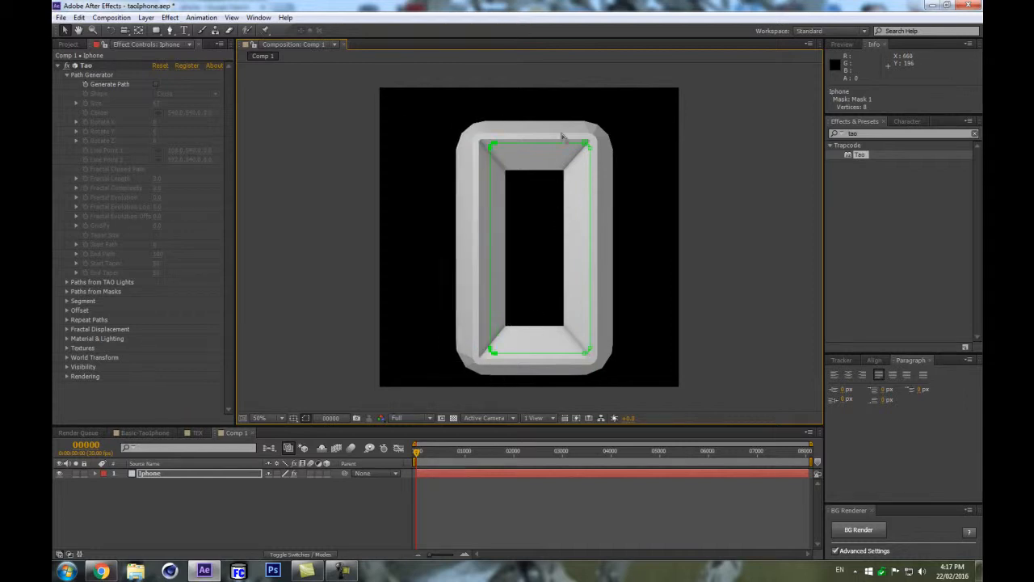
left_click_drag(560, 104, 684, 484)
key("shift+Left")
key("shift+Left")
key("shift+Left")
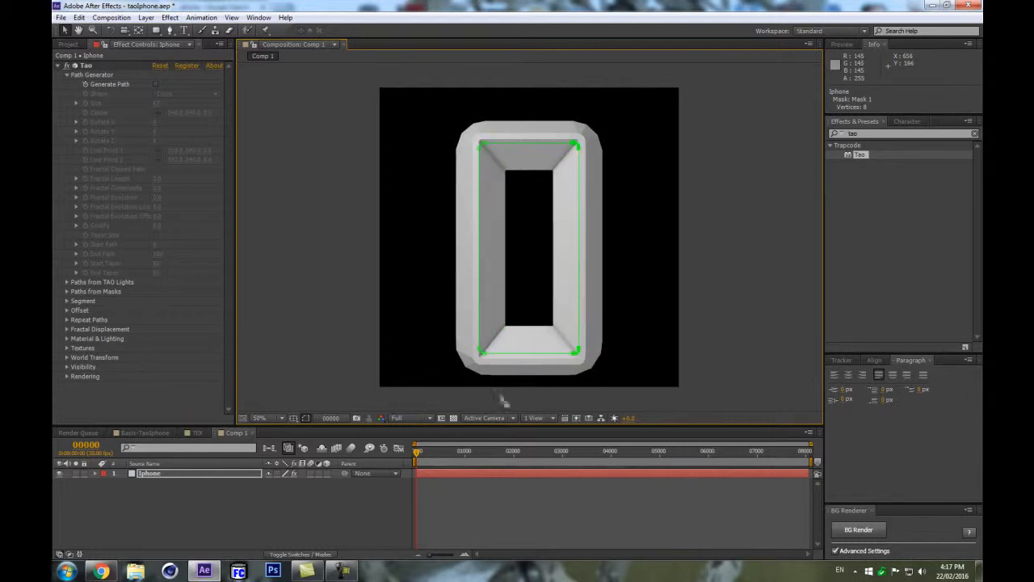
Raise the mask's bottom vertices slightly.
left_click_drag(418, 300, 628, 394)
key("shift+Up")
key("shift+Up")
key("shift+Up")
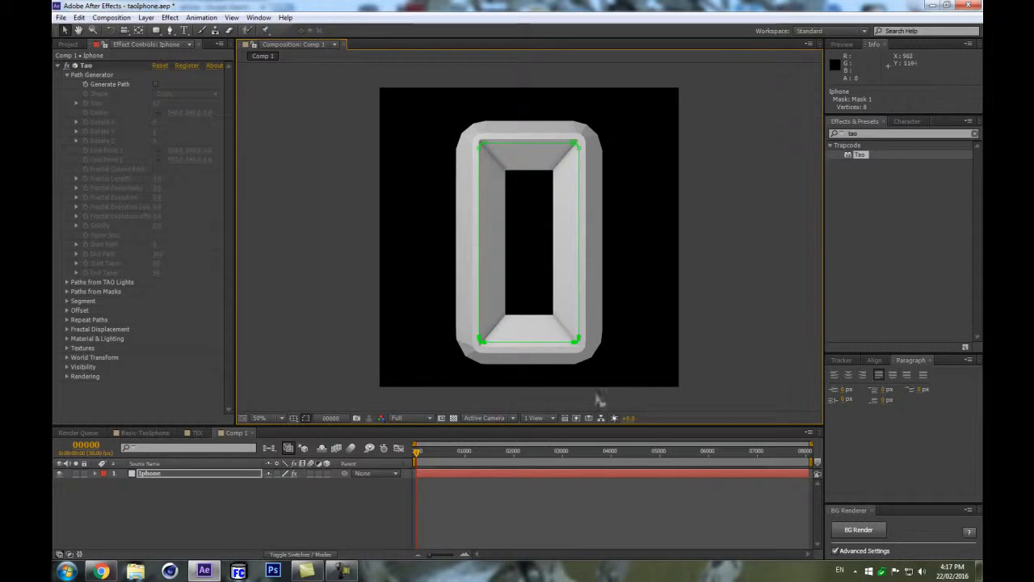
left_click(136, 475)
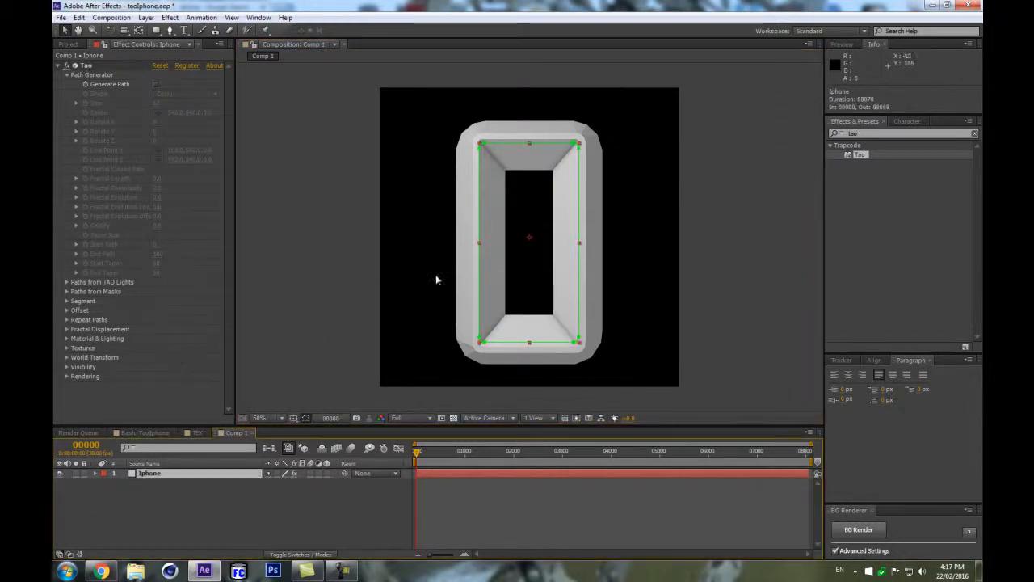
Set the Paths from TAO Lights duration to 3 seconds.
left_click_drag(240, 238, 291, 236)
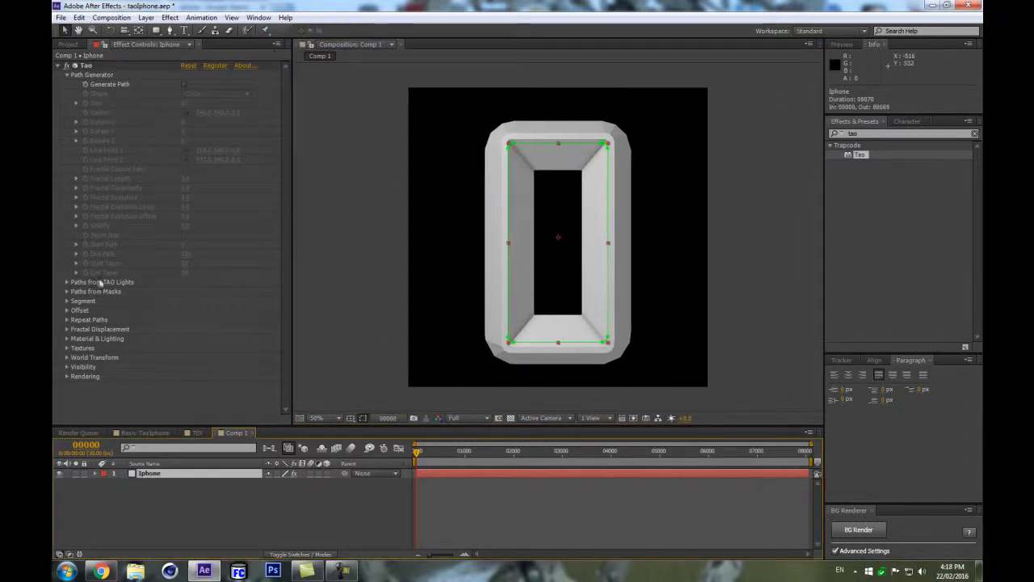
left_click(208, 323)
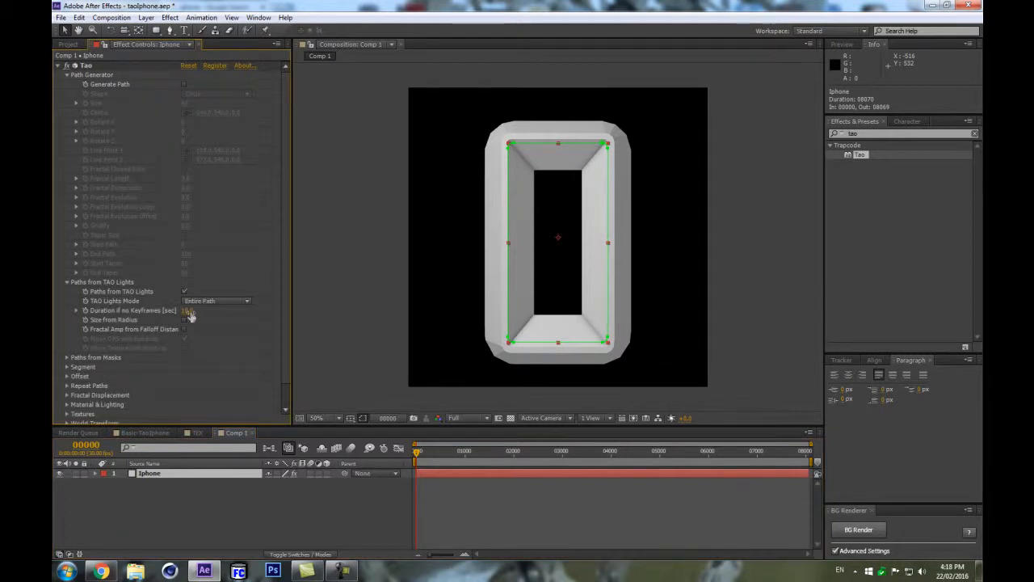
left_click(188, 311)
type("3")
left_click(227, 349)
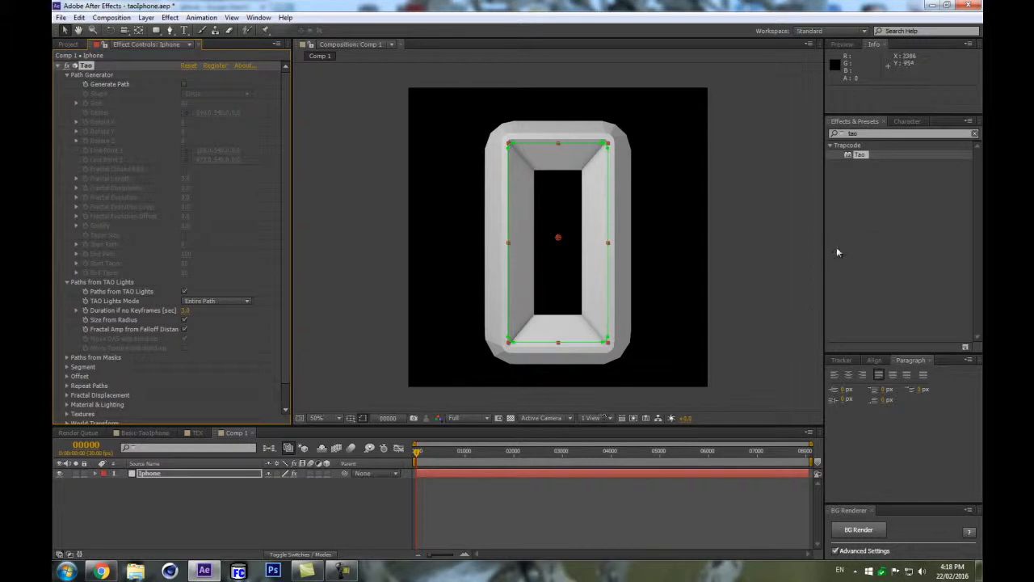
Turn off Chamfer and reduce the Size in Tao's Segment settings to thin the frame.
left_click_drag(825, 251, 862, 246)
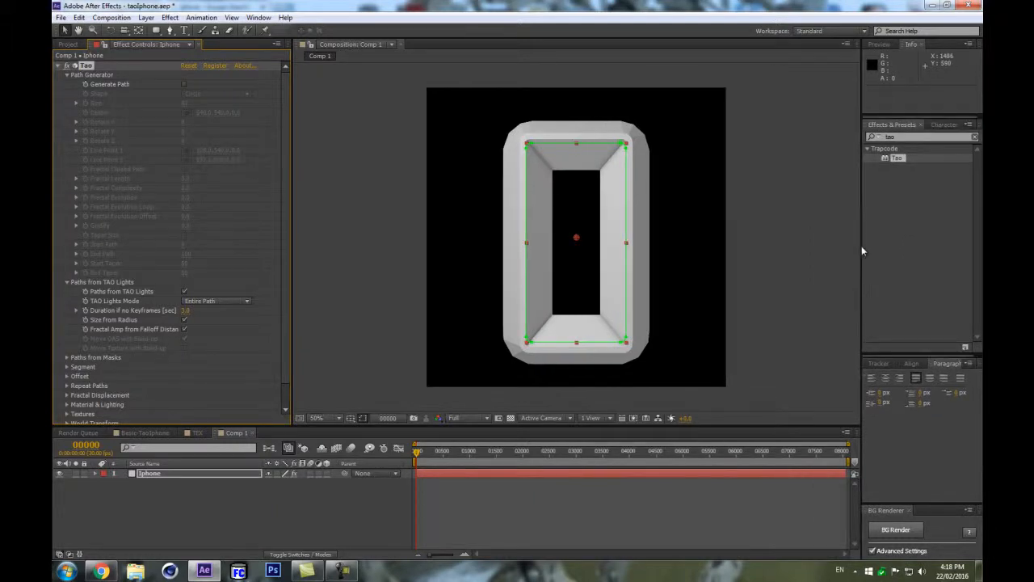
left_click(66, 366)
scroll(147, 305, "down", 5)
scroll(147, 305, "down", 1)
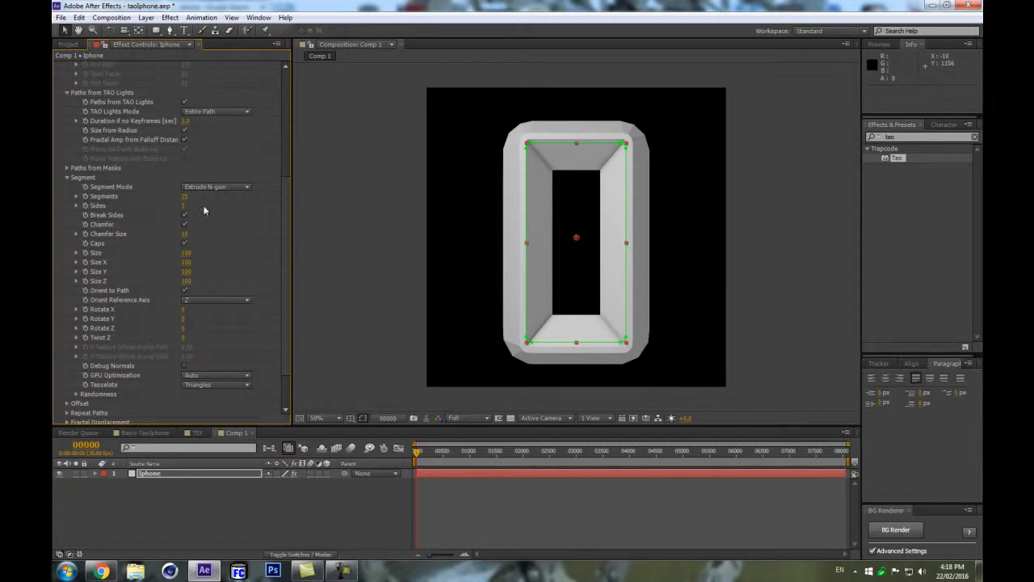
left_click(184, 223)
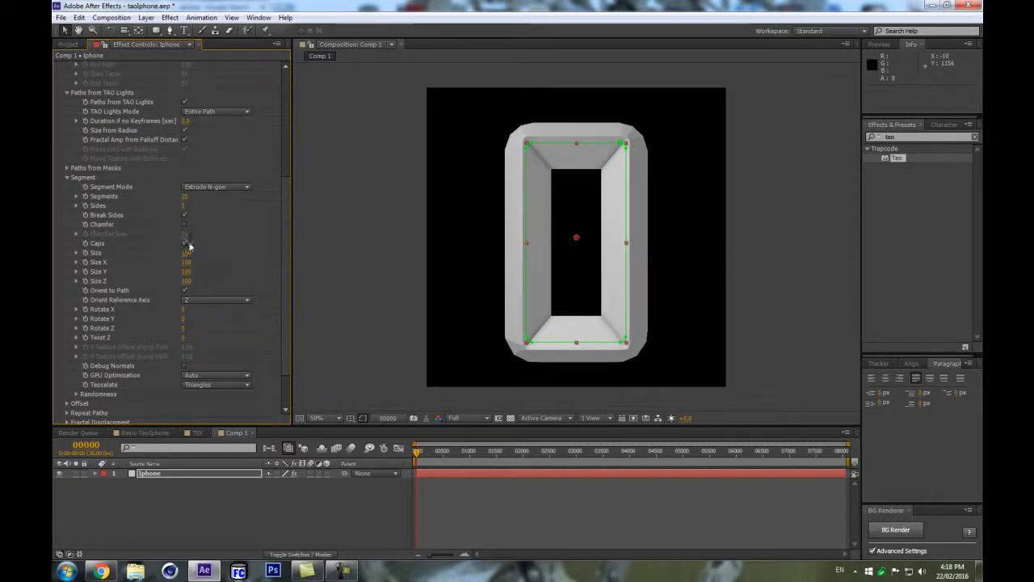
left_click_drag(178, 251, 164, 250)
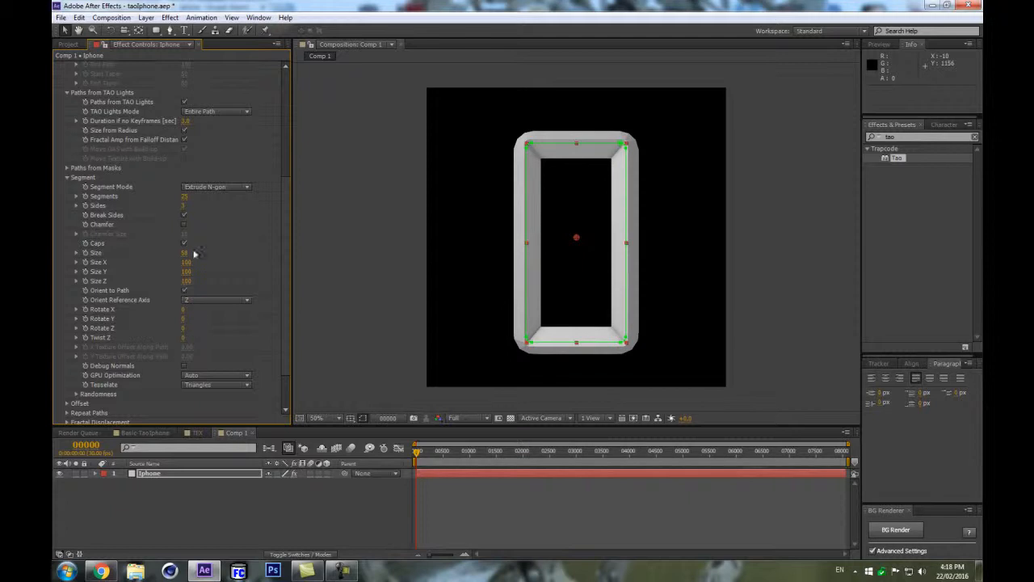
scroll(500, 256, "up", 1)
scroll(500, 258, "down", 1)
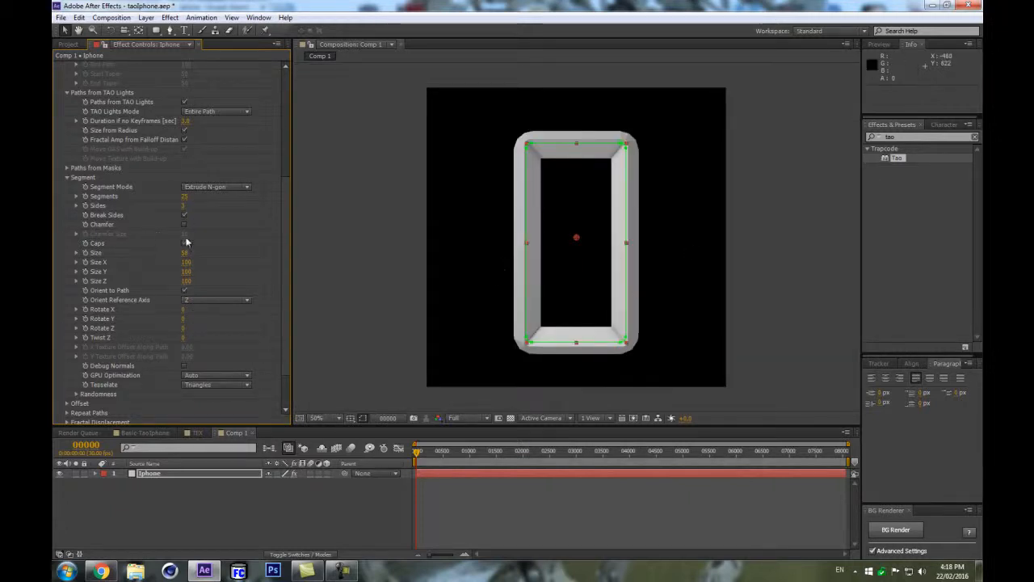
left_click(282, 517)
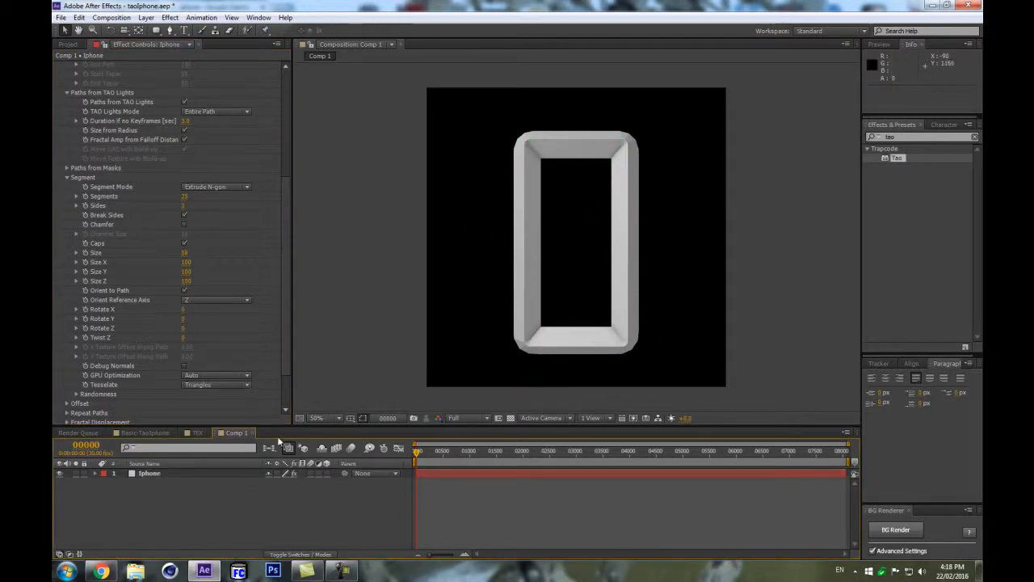
left_click(608, 145)
left_click(347, 380)
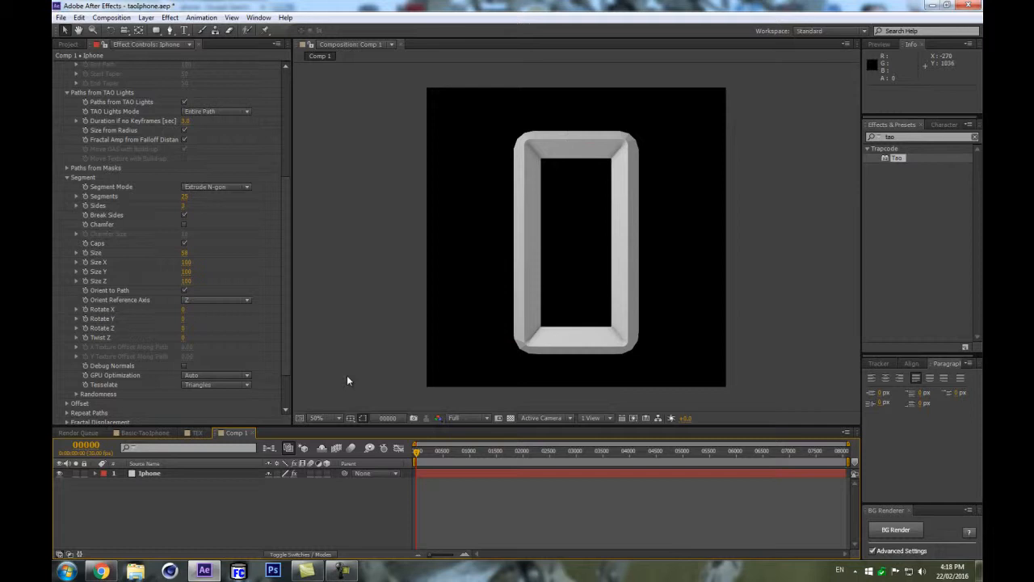
Set the Sides value in Tao's Segment settings to 4.
left_click(144, 476)
left_click(185, 206)
type("4")
key("Return")
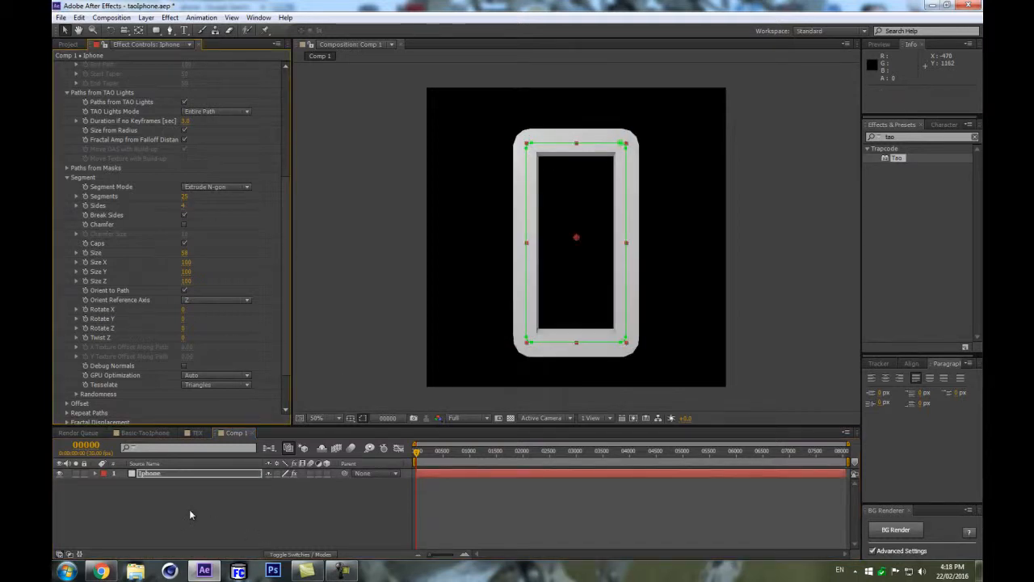
left_click(182, 515)
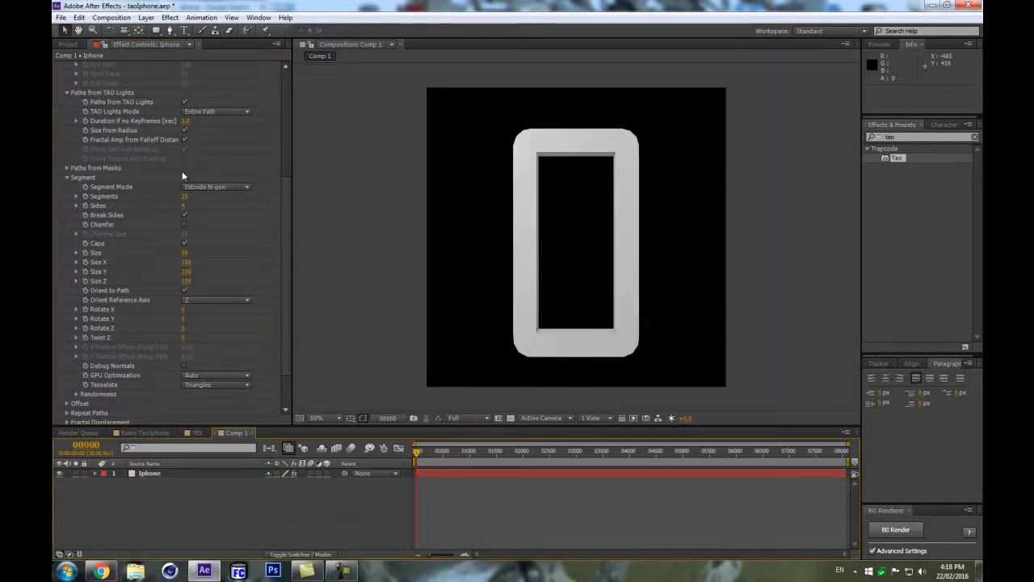
Increase the Segments value in Tao's Segment settings to about 275.
scroll(176, 206, "up", 4)
left_click_drag(187, 298, 303, 270)
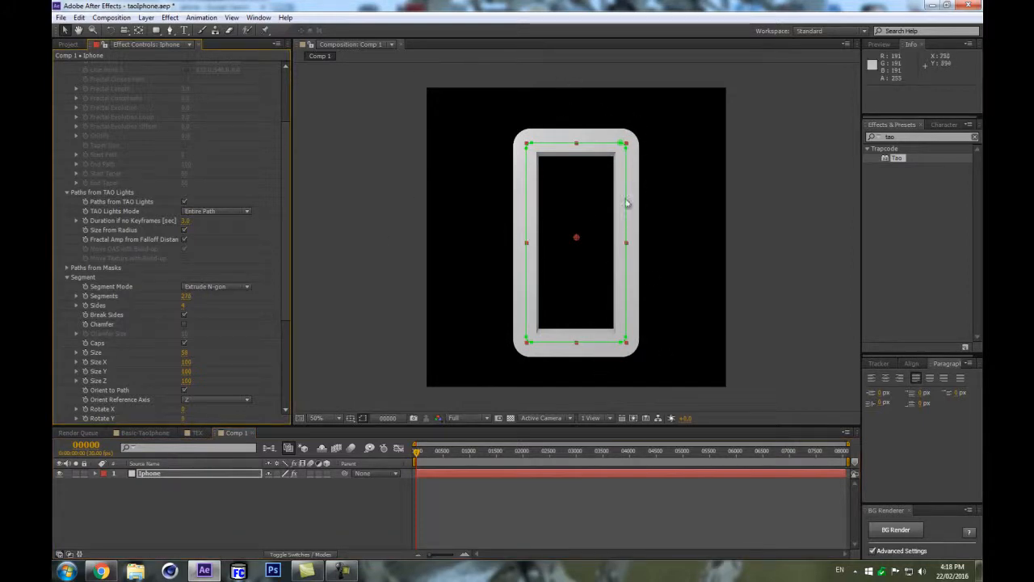
Add a new point light named TAO to the composition.
left_click(183, 466)
left_click(183, 474)
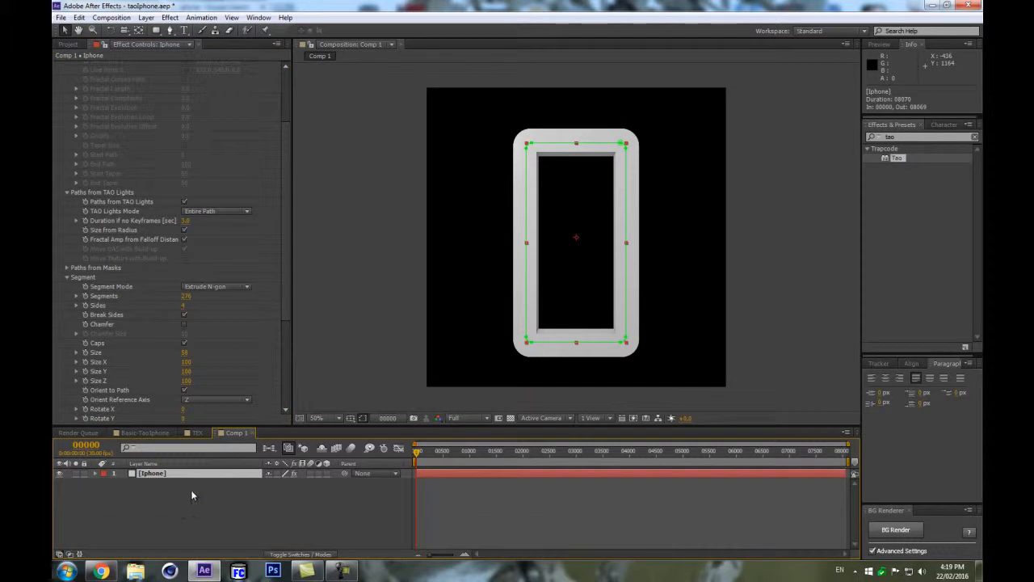
key("ctrl+alt+shift+l")
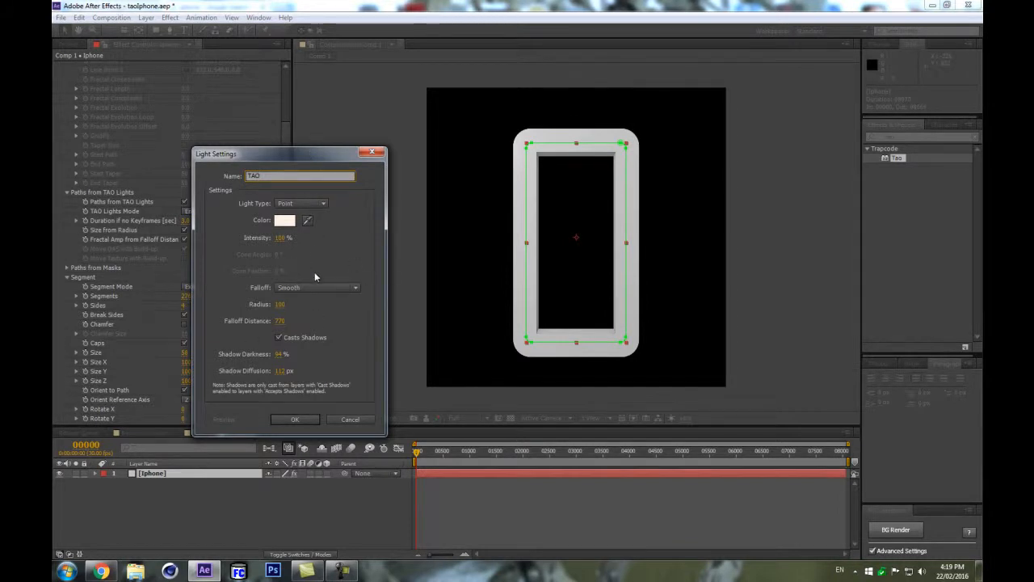
left_click(276, 420)
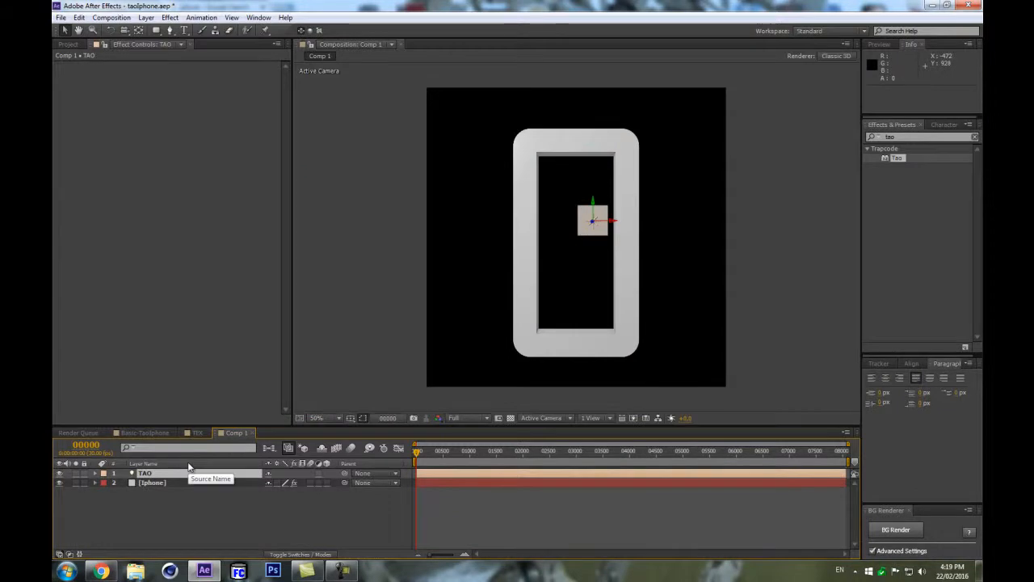
Change the TAO light's type to Spot in its light settings.
key("ctrl+shift+y")
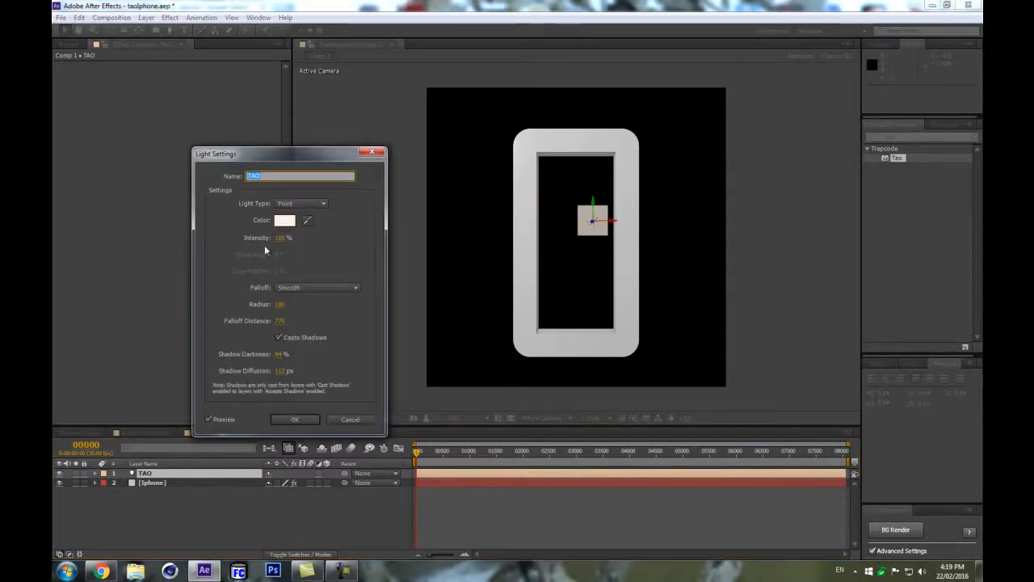
left_click(303, 203)
left_click(297, 229)
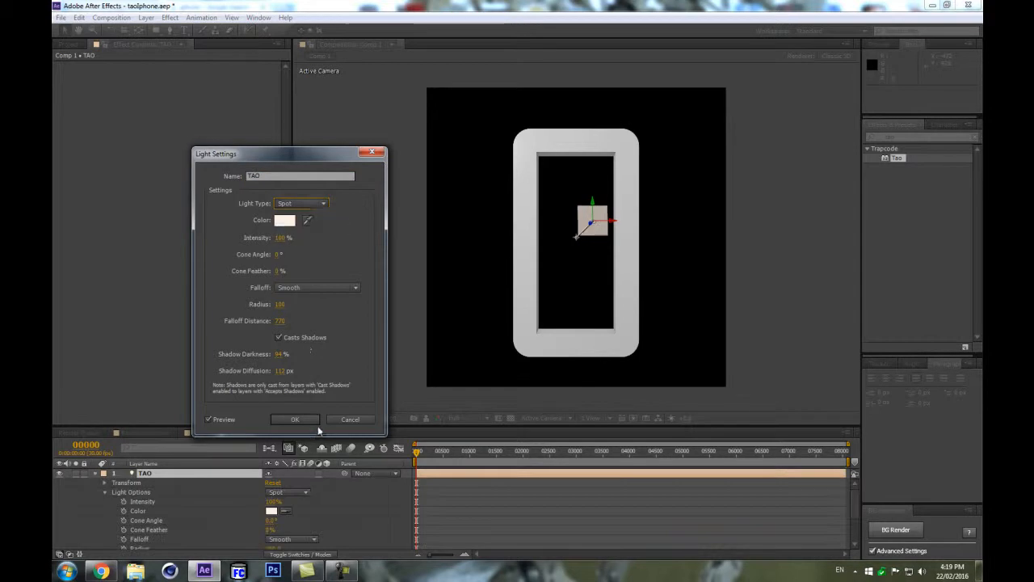
left_click(289, 420)
Create a new null object and turn it into a 3D layer.
key("ctrl+alt+shift+y")
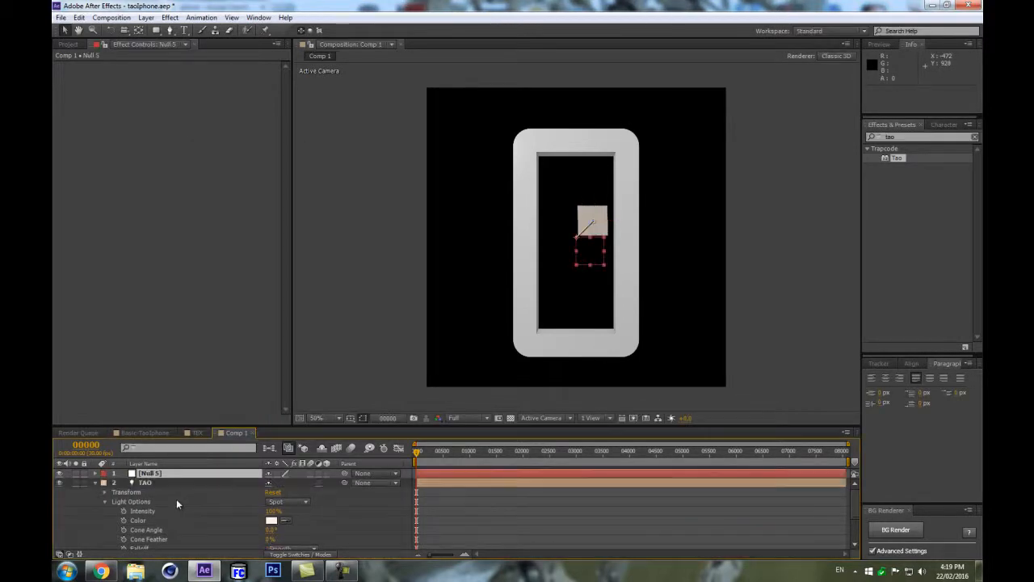
left_click(337, 474)
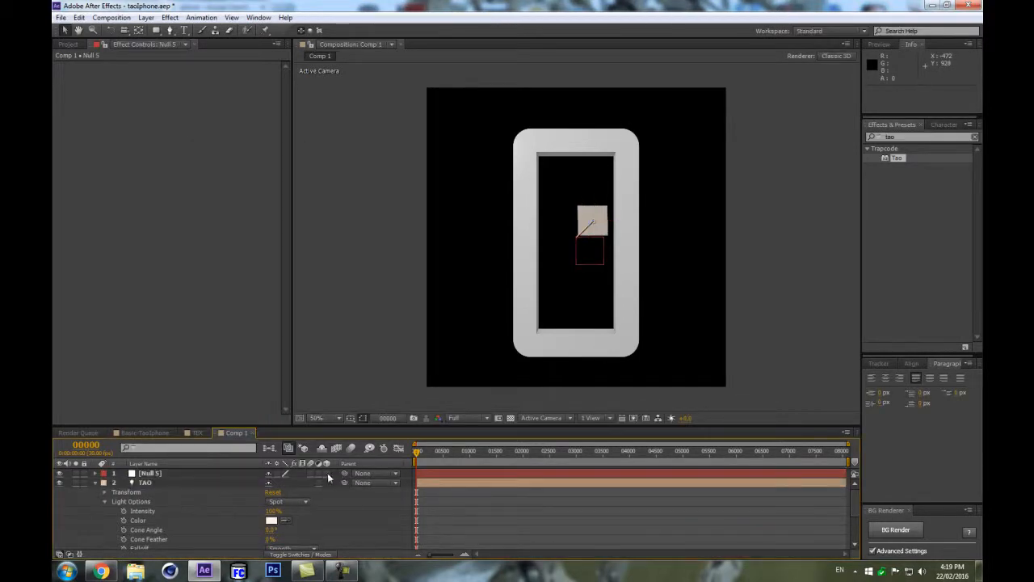
left_click(327, 473)
Copy the null's position onto the TAO light so it sits at 540, 540, 0.
key("p")
left_click(149, 483)
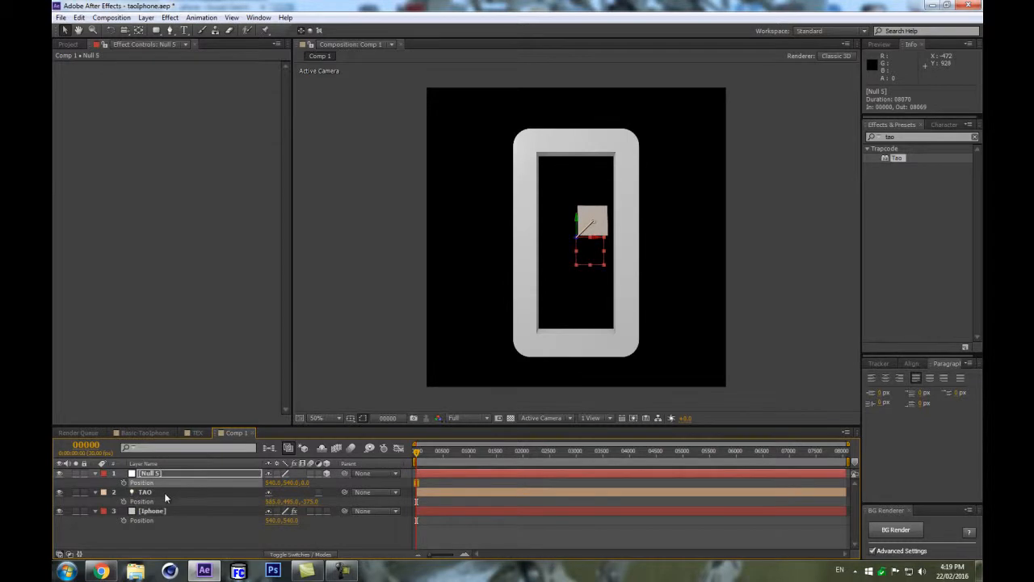
left_click(168, 496)
key("ctrl+v")
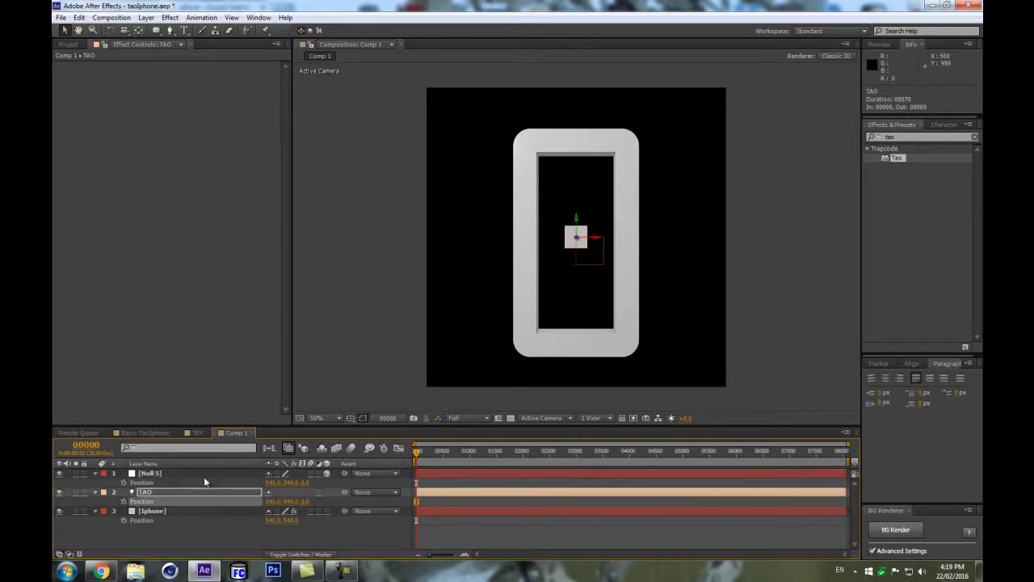
Copy the Iphone layer's Mask Path and paste it into the TAO light's Position as a motion path.
left_click_drag(347, 426, 347, 361)
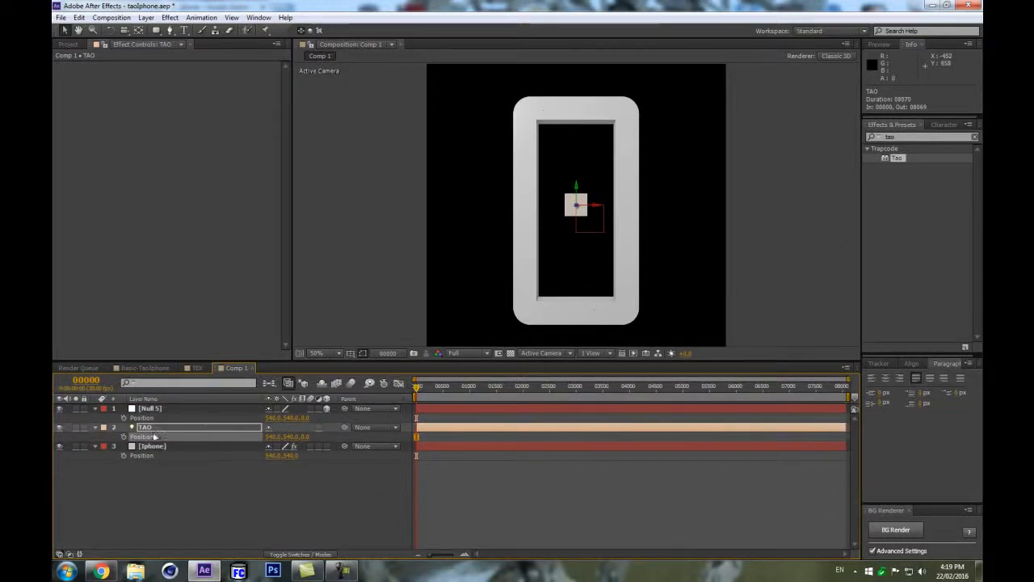
left_click(518, 462)
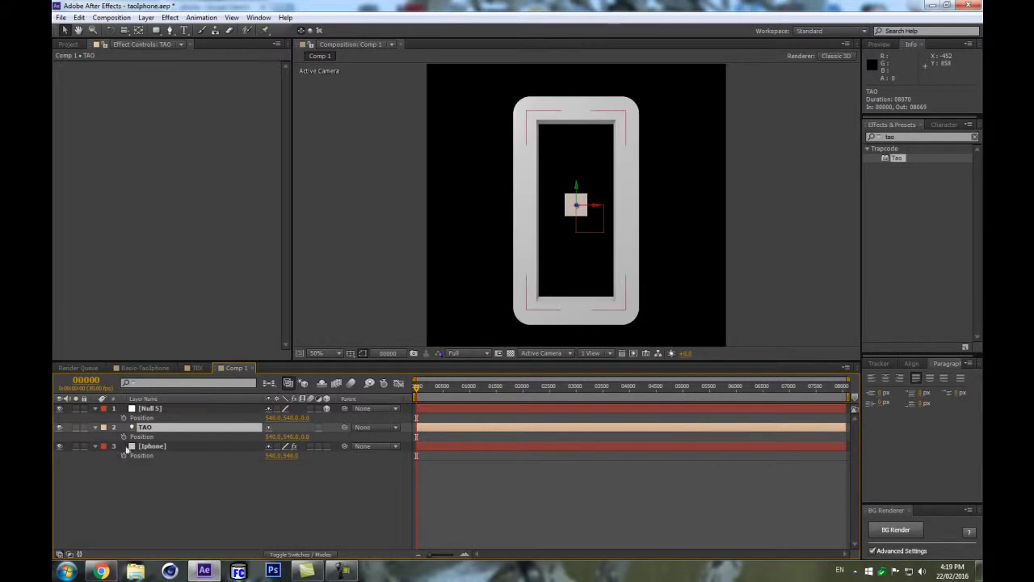
left_click(158, 455)
key("m")
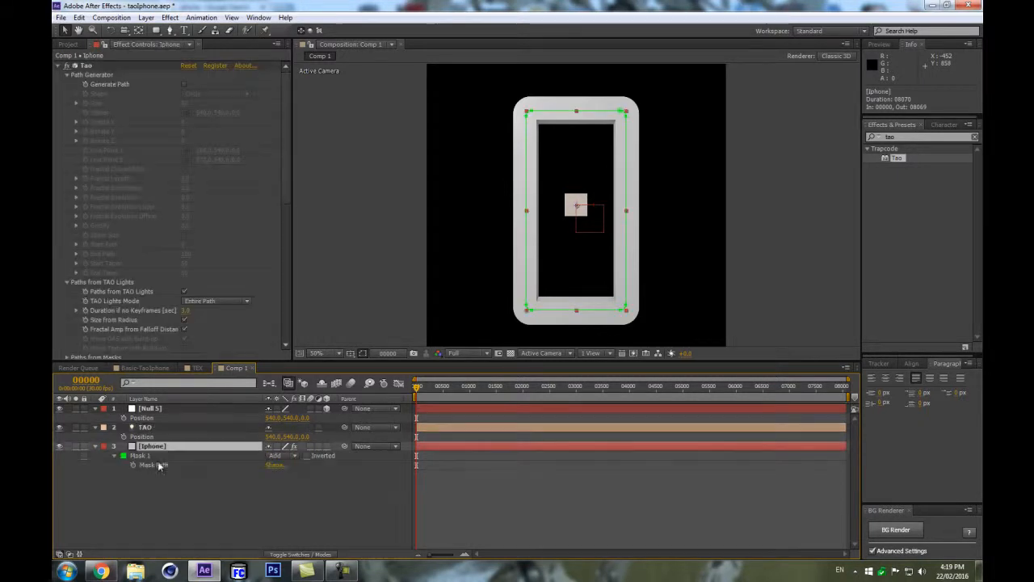
left_click(138, 456)
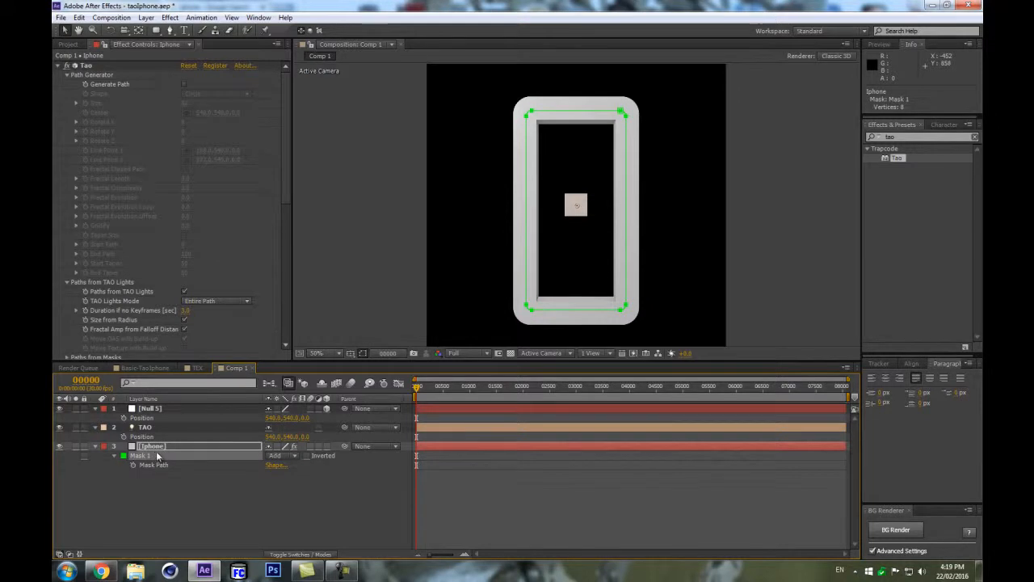
left_click(146, 466)
left_click(119, 479)
left_click(136, 457)
left_click(145, 466)
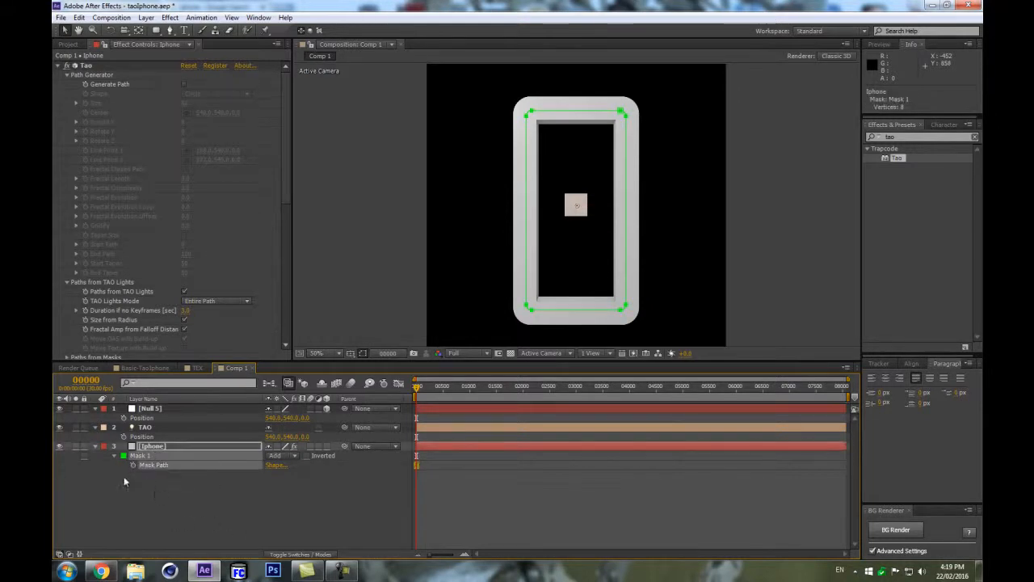
left_click(144, 426)
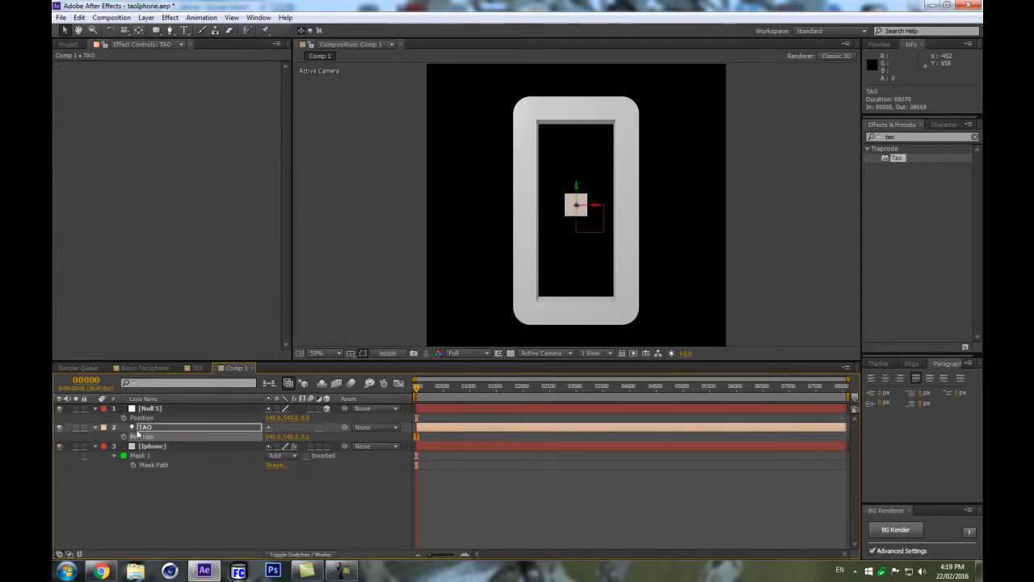
left_click(134, 435)
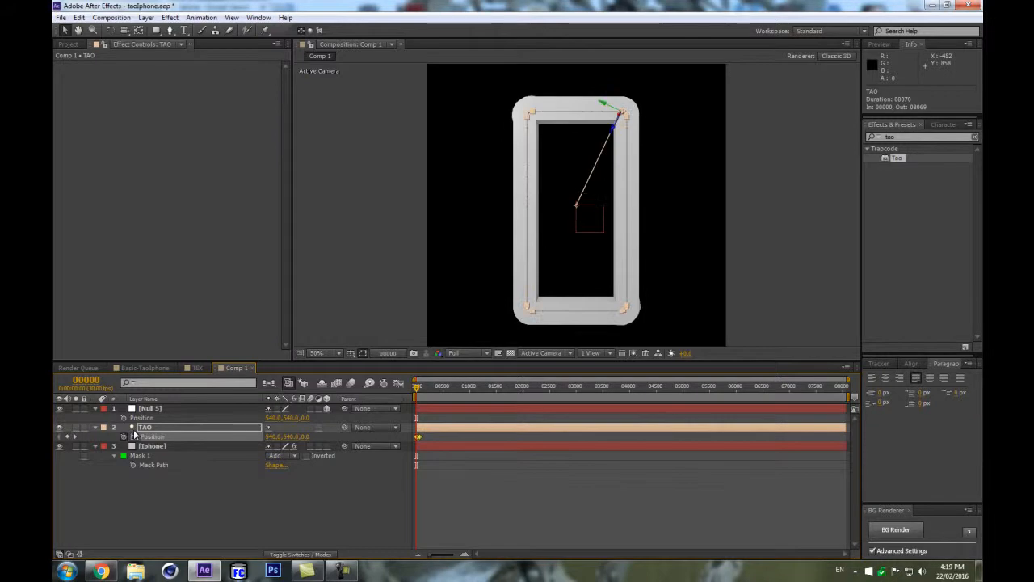
Turn off Enable Paths from Masks in Tao's Paths from Masks settings on the Iphone layer.
left_click(183, 446)
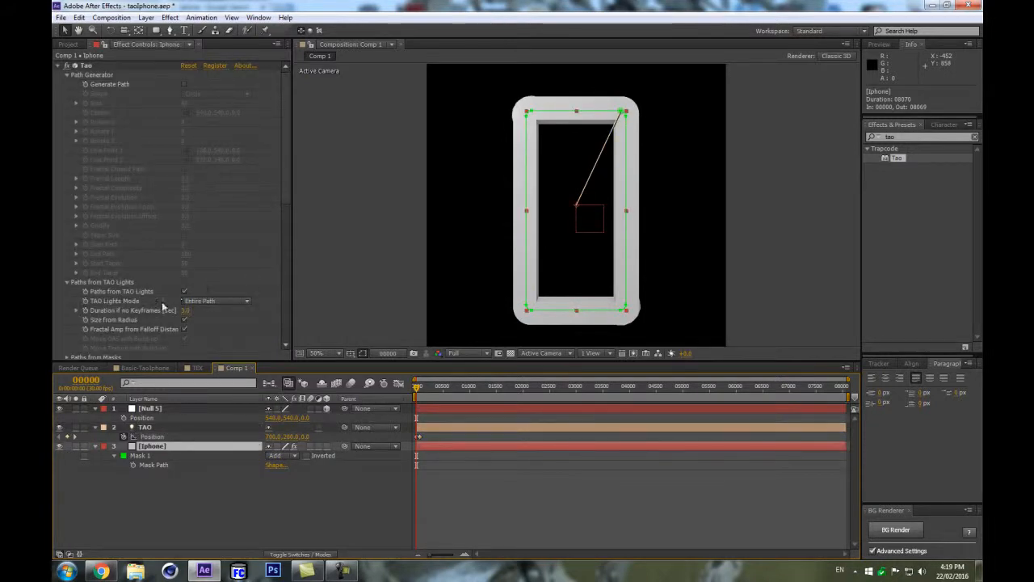
scroll(177, 299, "down", 5)
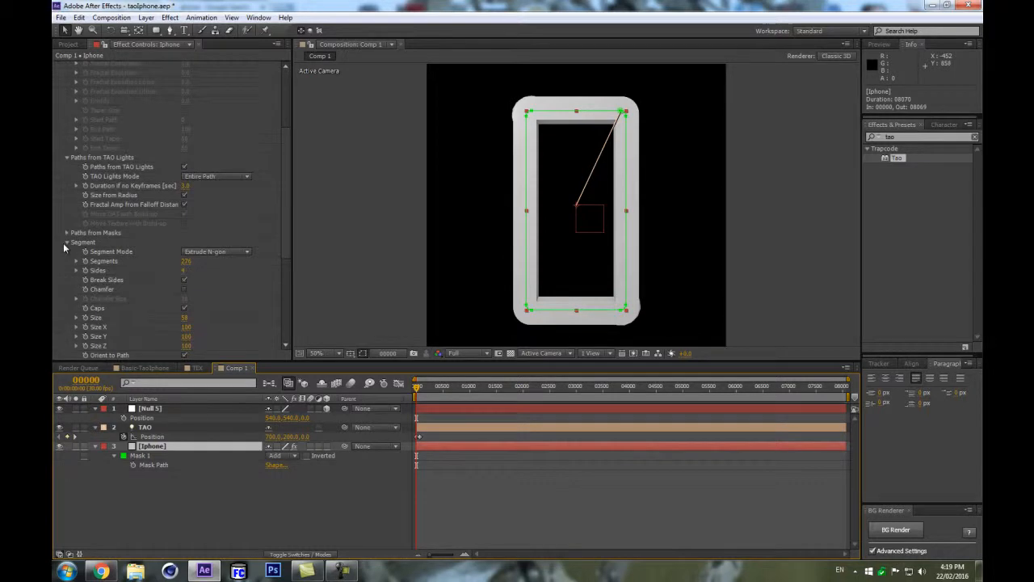
scroll(81, 196, "up", 3)
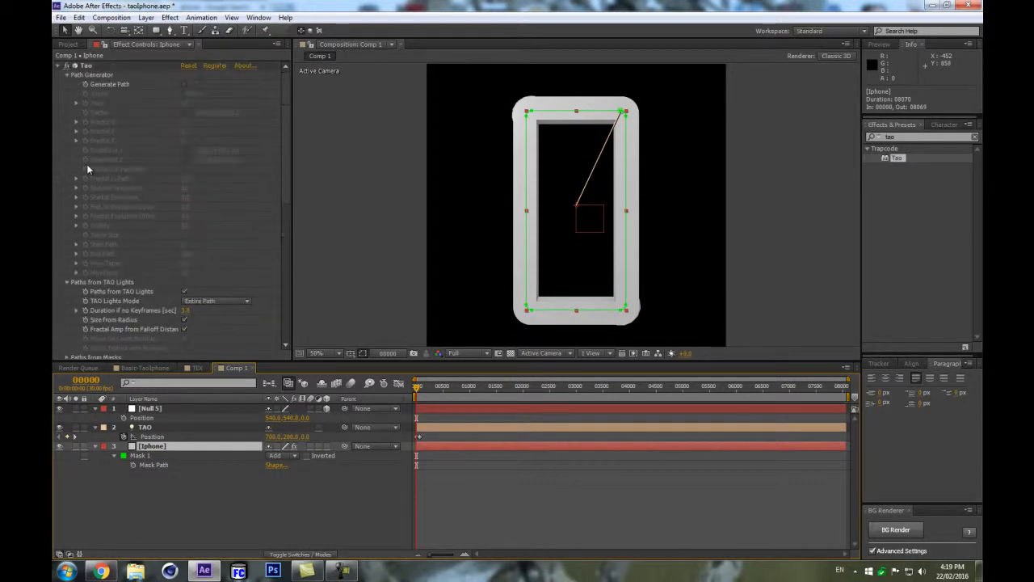
scroll(73, 209, "down", 2)
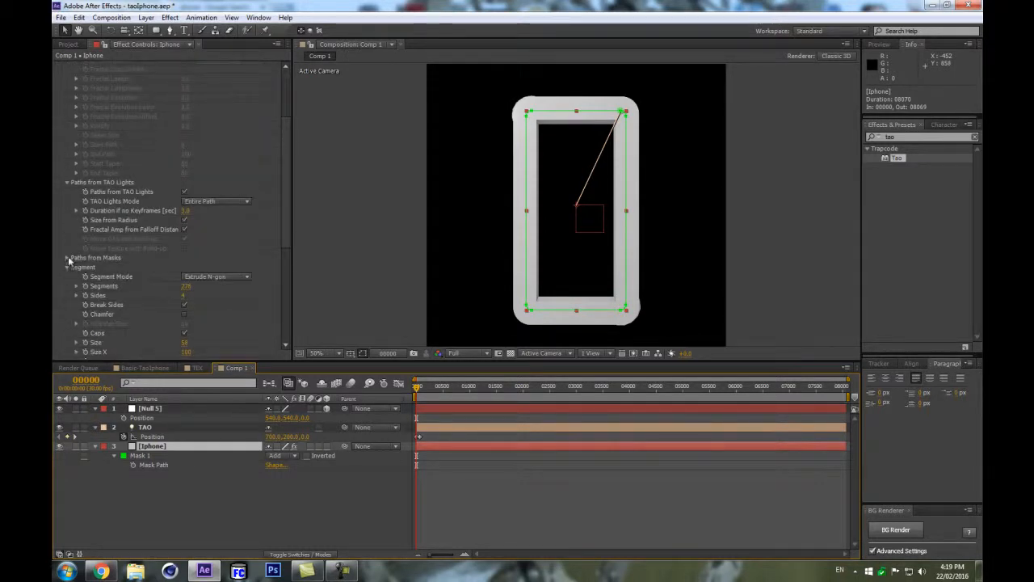
left_click(68, 258)
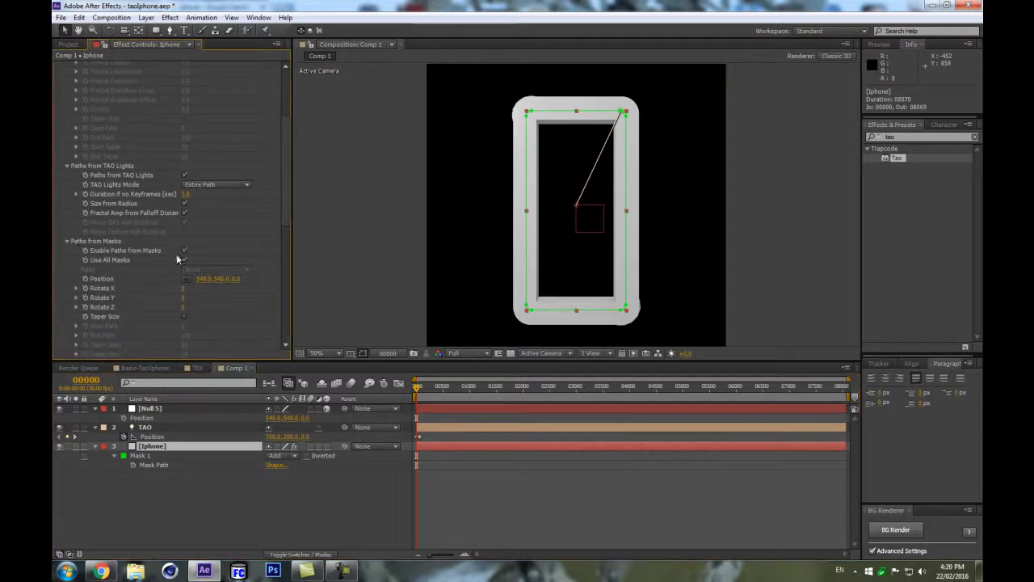
left_click(184, 251)
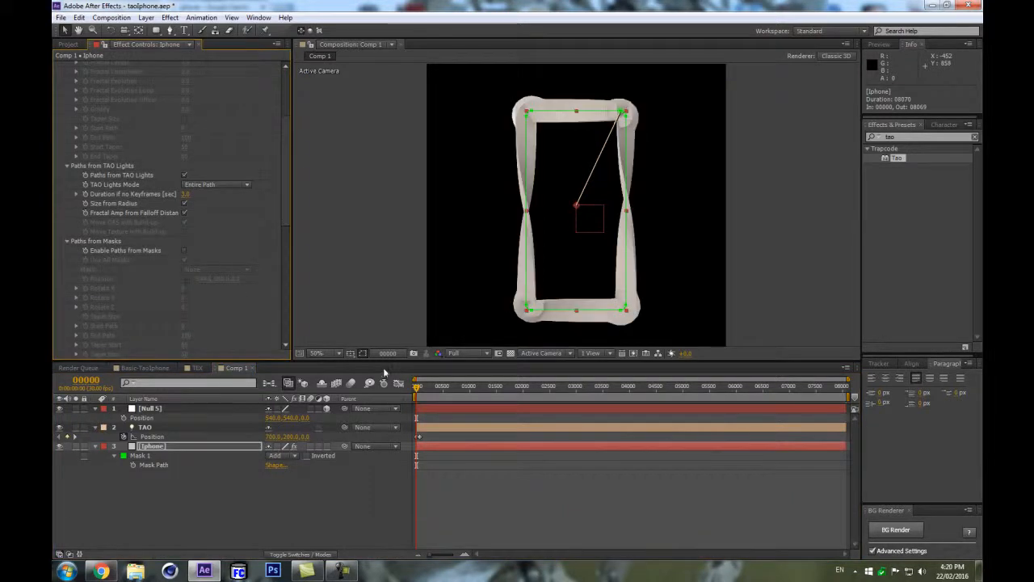
Set the TAO light's Auto-Orientation to Off.
right_click(139, 433)
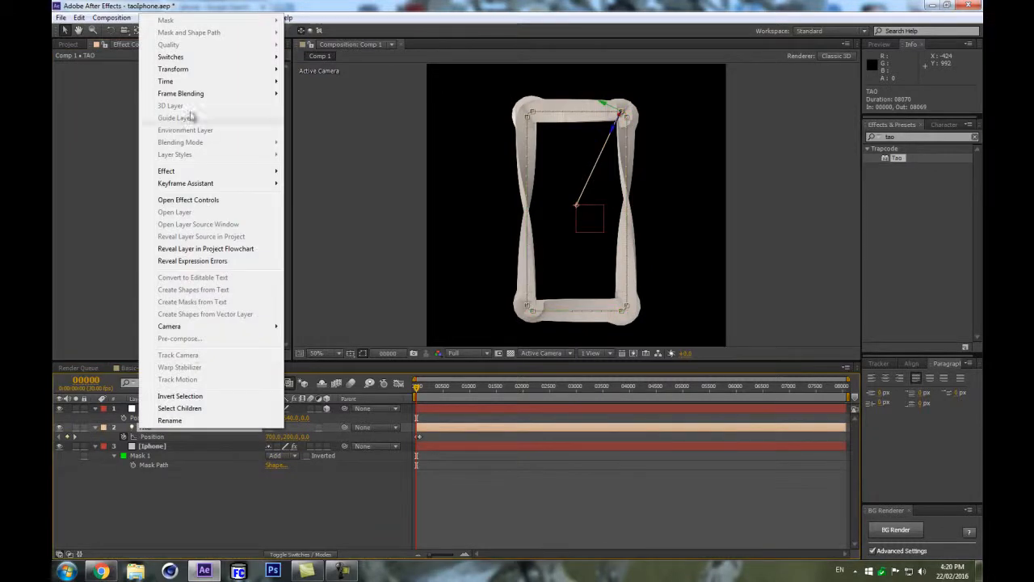
mouse_move(214, 70)
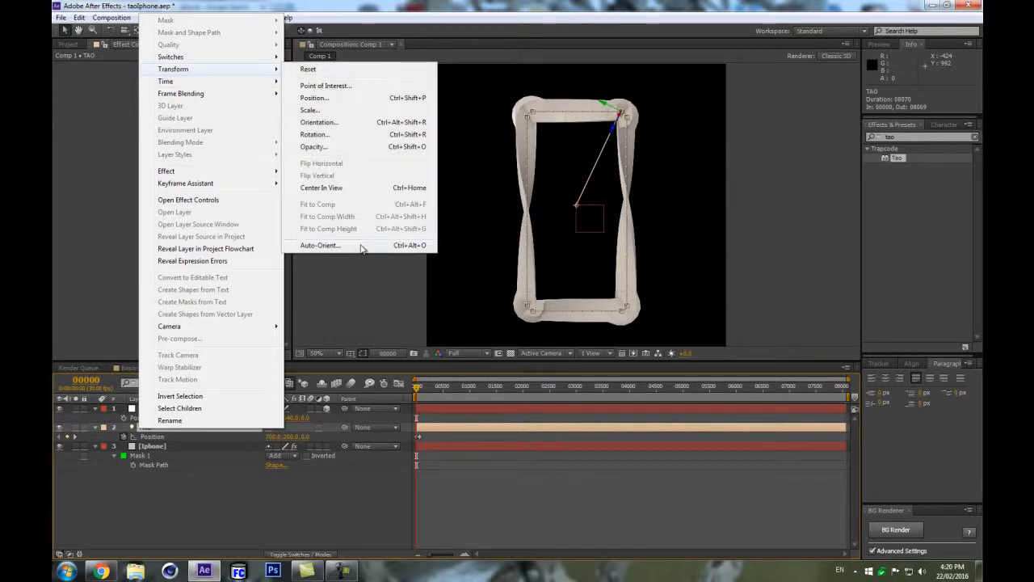
left_click(357, 245)
left_click(84, 39)
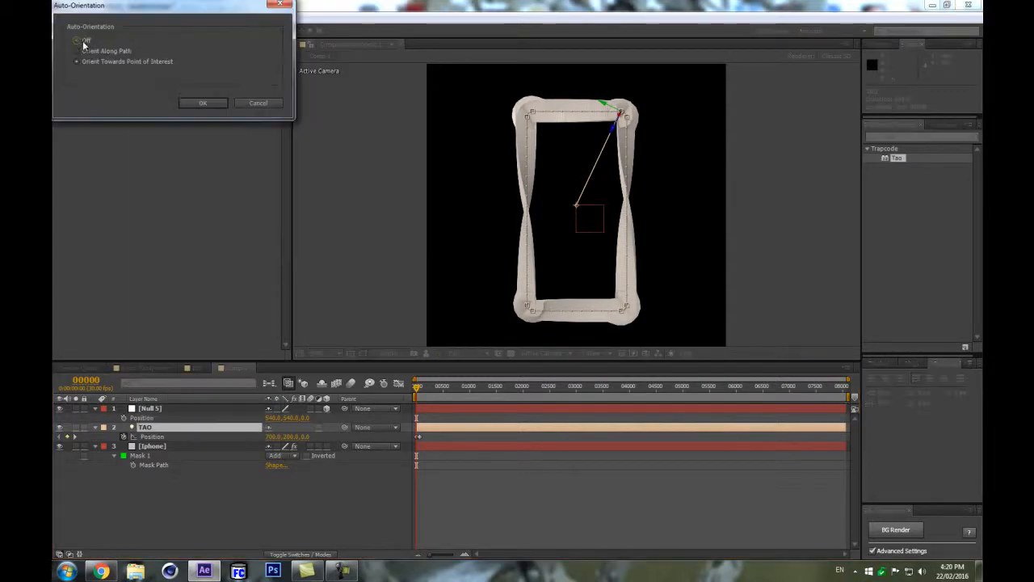
left_click(202, 103)
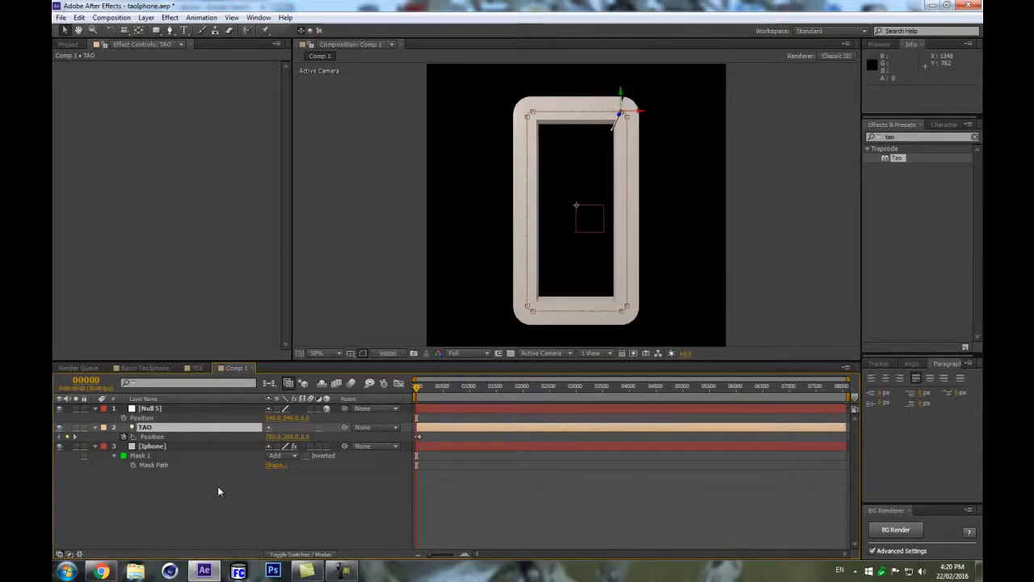
Add a vertex at the middle of the top edge of the Iphone layer's mask path.
scroll(643, 221, "up", 4)
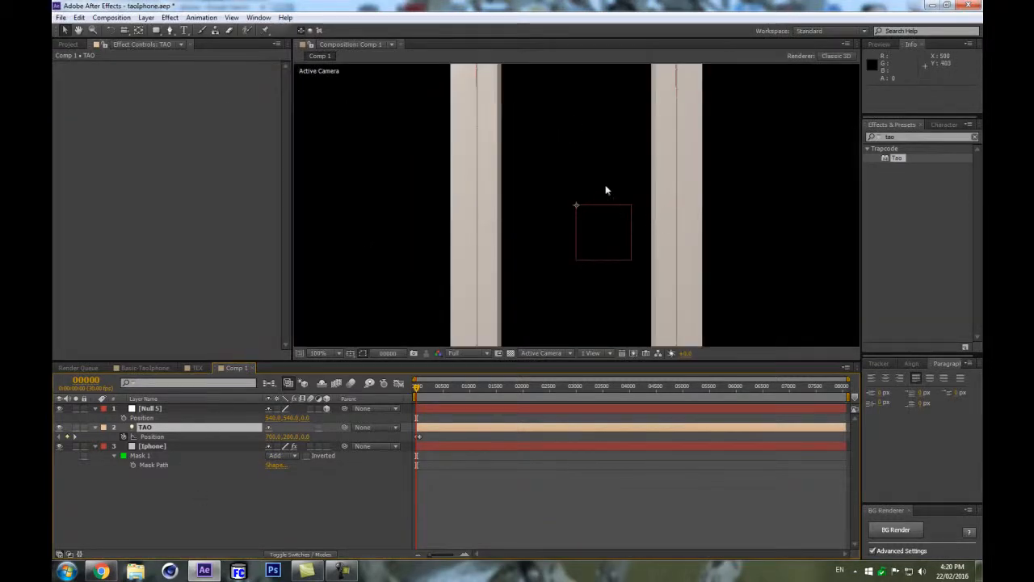
scroll(606, 190, "down", 4)
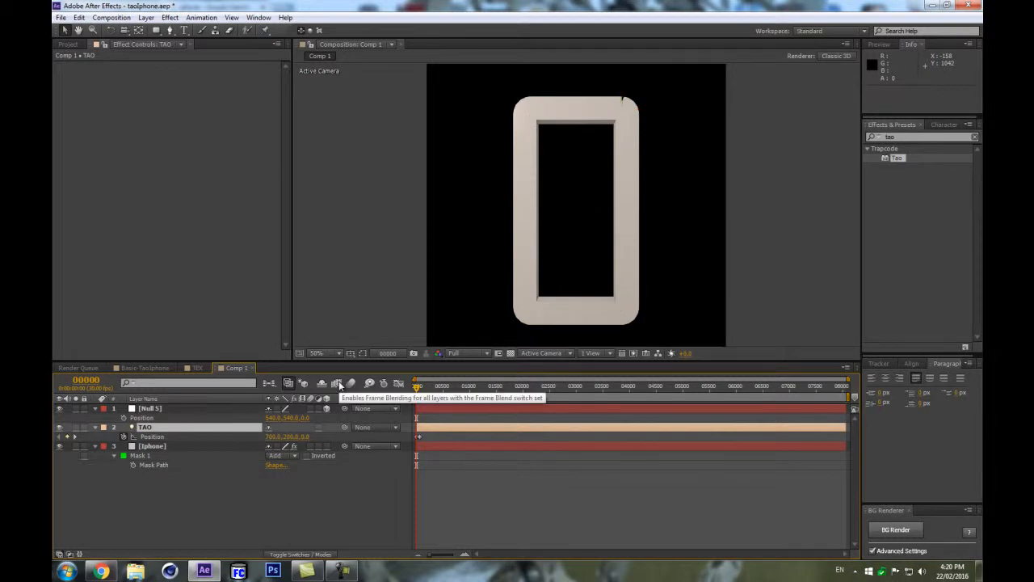
scroll(630, 119, "up", 2)
key("space")
left_click_drag(633, 121, 450, 242)
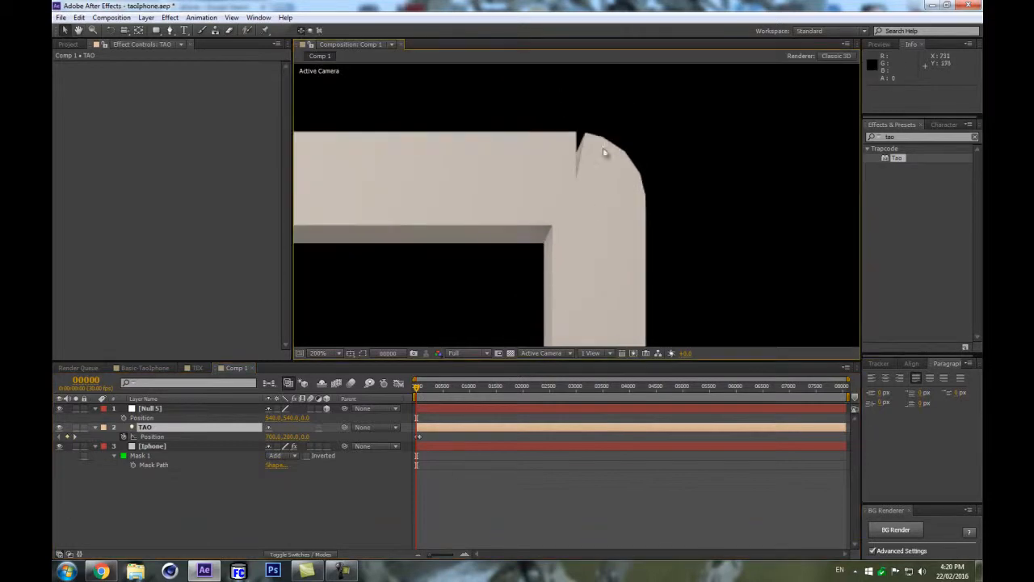
scroll(675, 174, "down", 2)
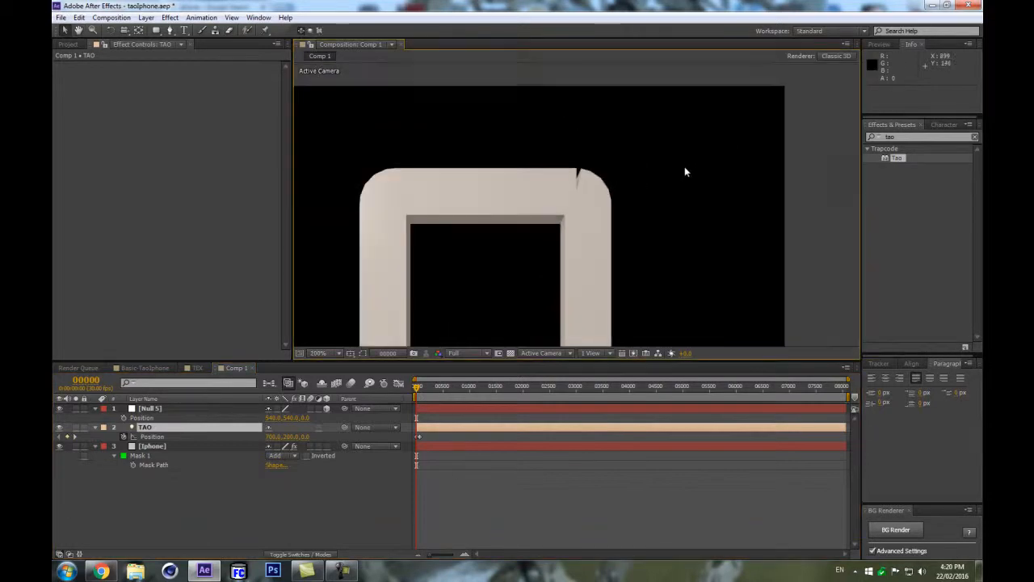
left_click(162, 466)
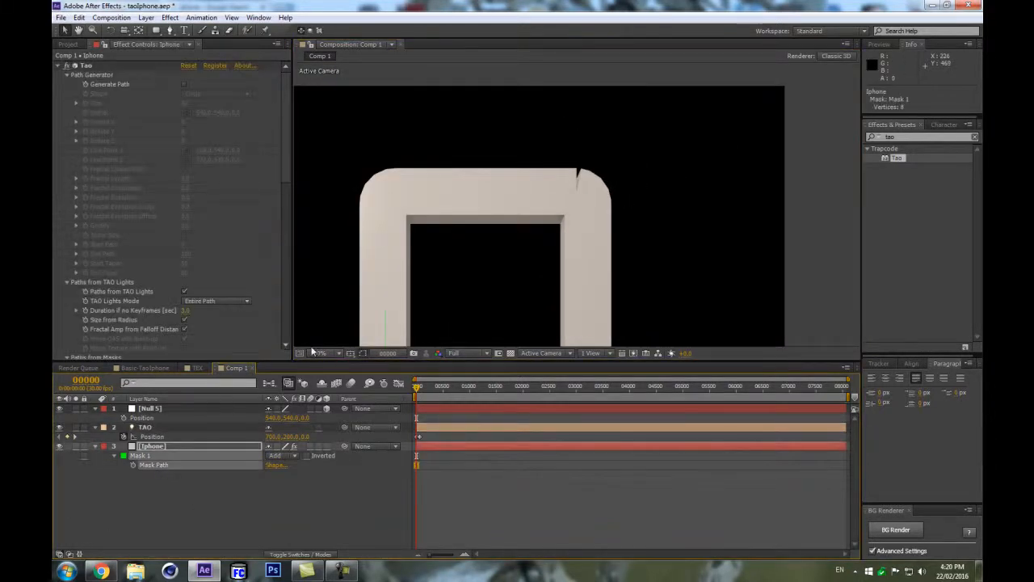
left_click(158, 504)
left_click(150, 458)
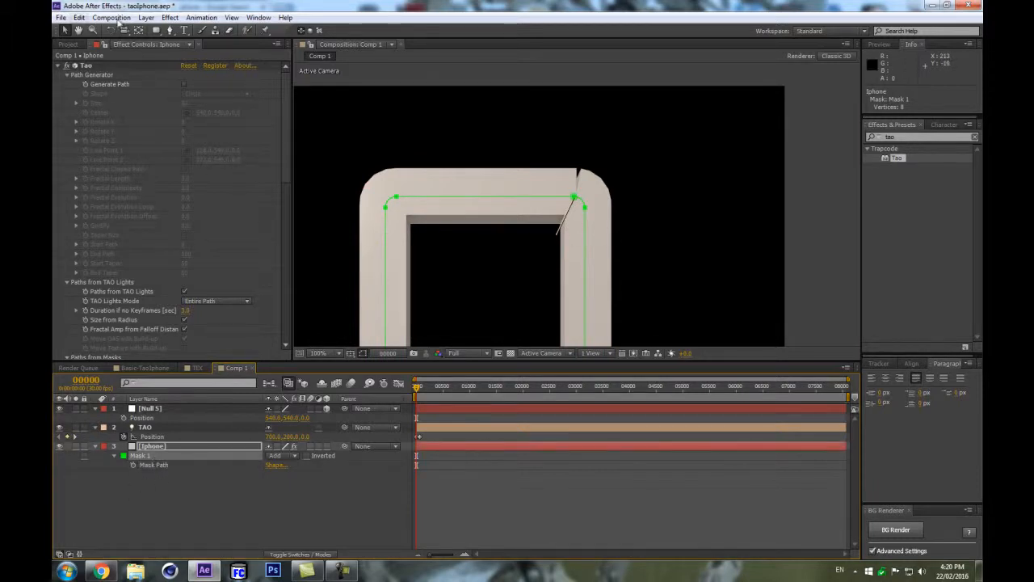
left_click(169, 30)
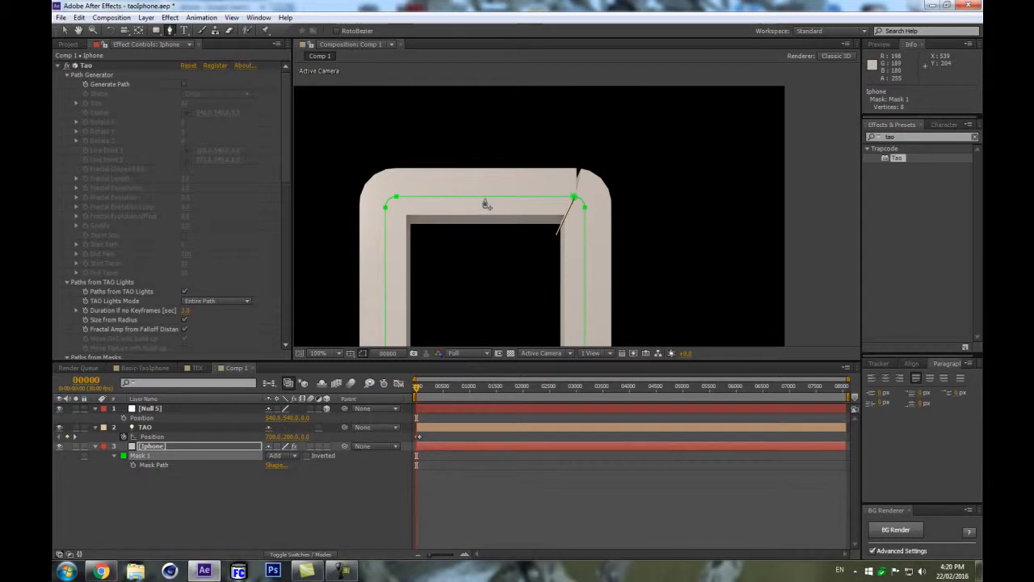
left_click(485, 198)
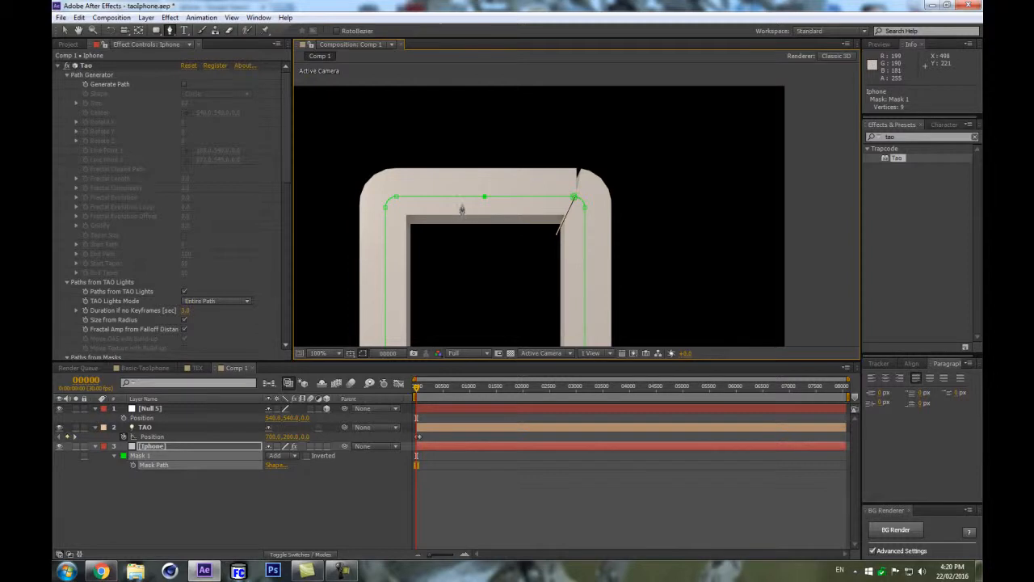
Set the new top-middle vertex as the mask's first vertex.
key("v")
left_click_drag(466, 166, 504, 224)
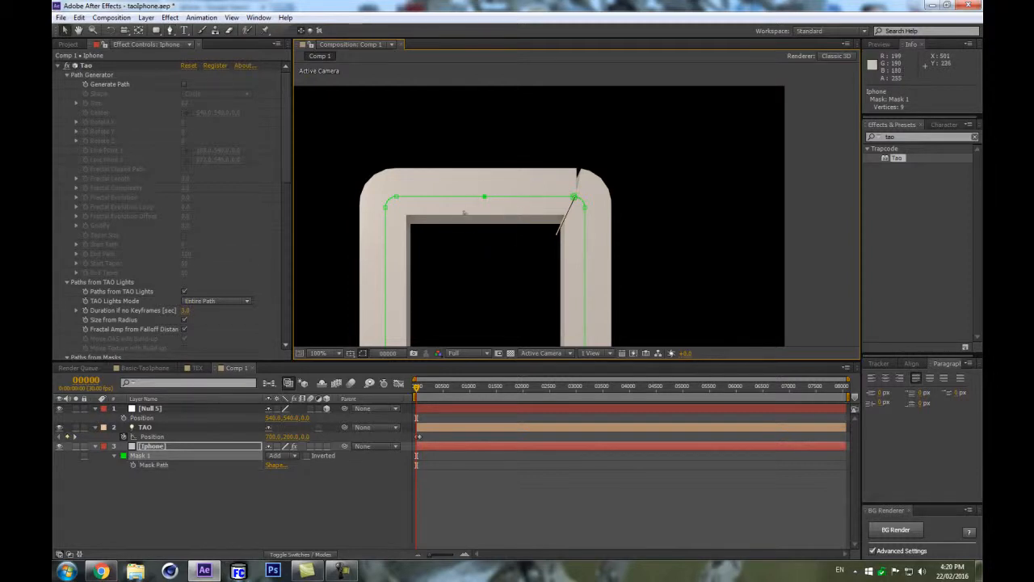
right_click(485, 197)
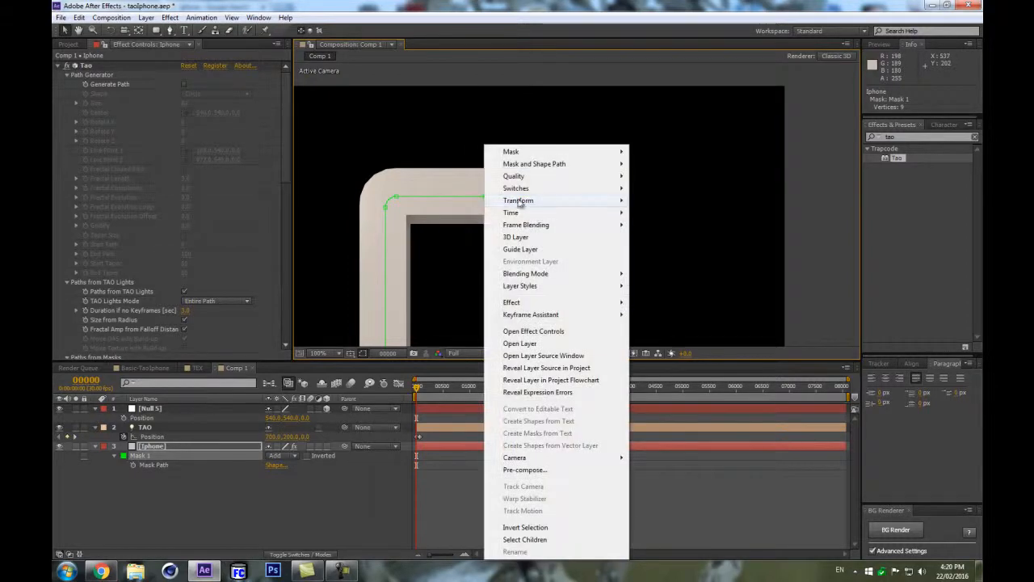
mouse_move(565, 164)
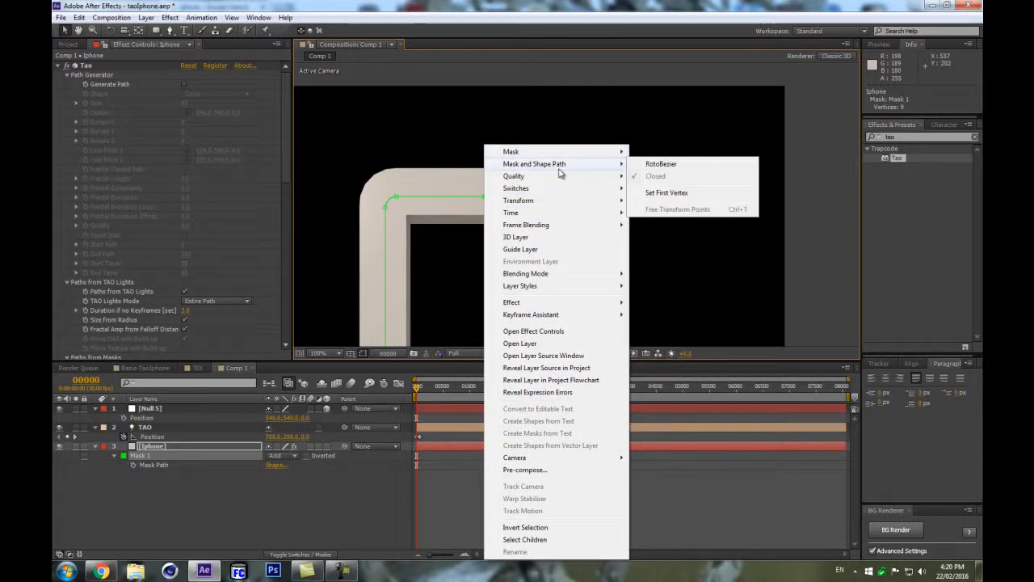
left_click(667, 193)
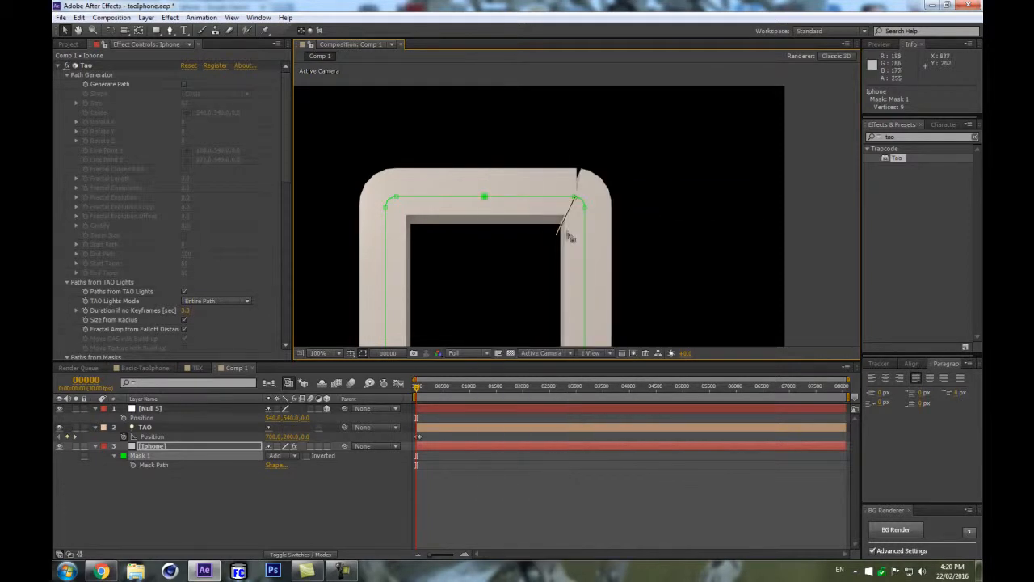
Copy the Iphone layer's Mask Path again and paste it into the TAO light's Position.
left_click(161, 486)
left_click_drag(848, 380, 525, 379)
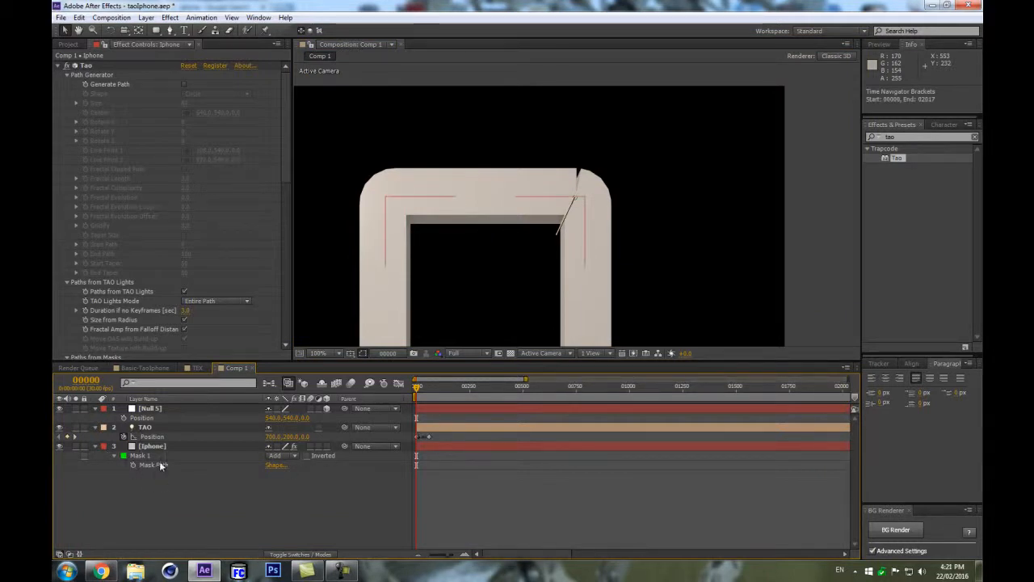
left_click(152, 460)
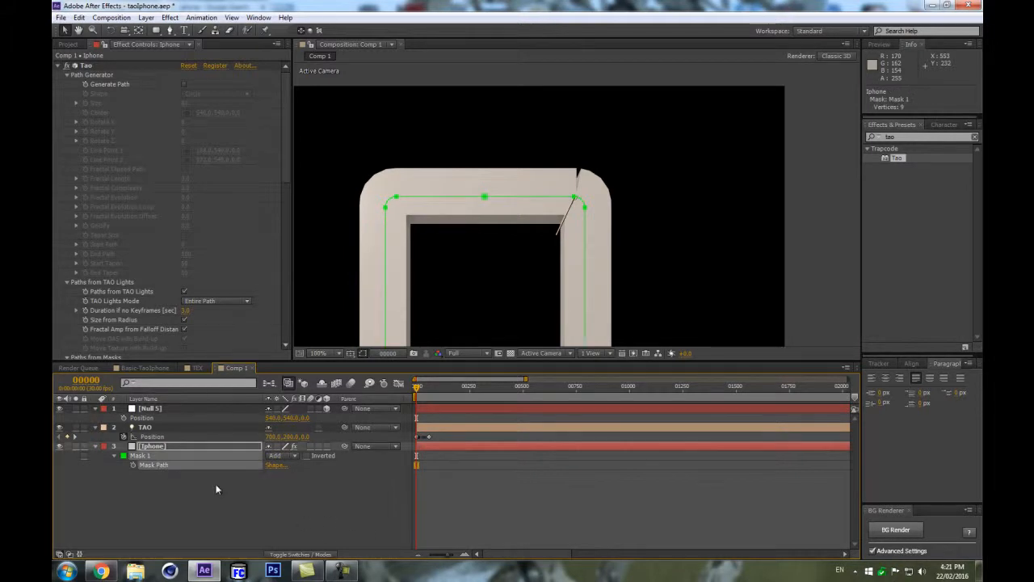
left_click(144, 428)
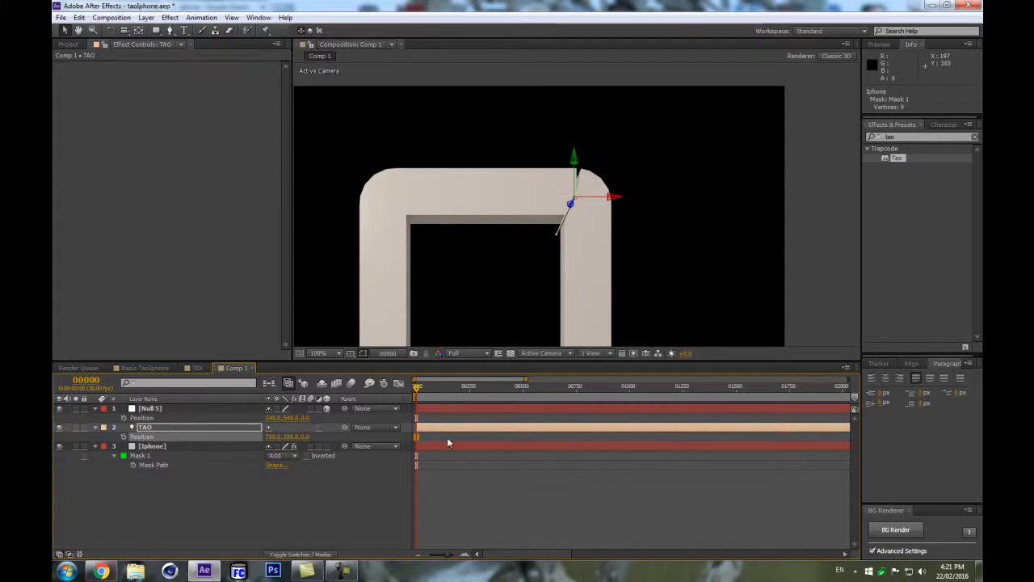
left_click(191, 489)
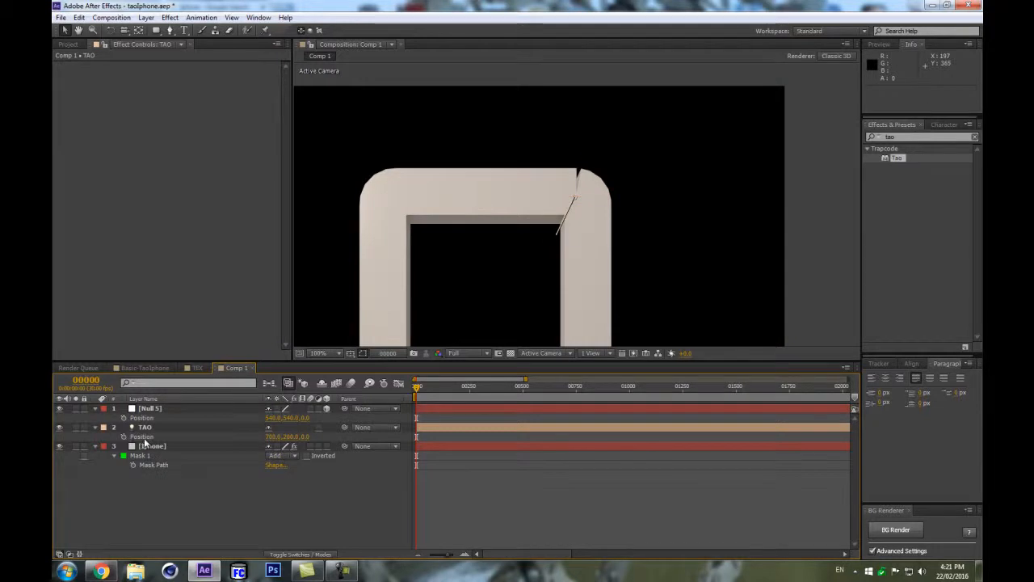
left_click(143, 438)
key("ctrl+v")
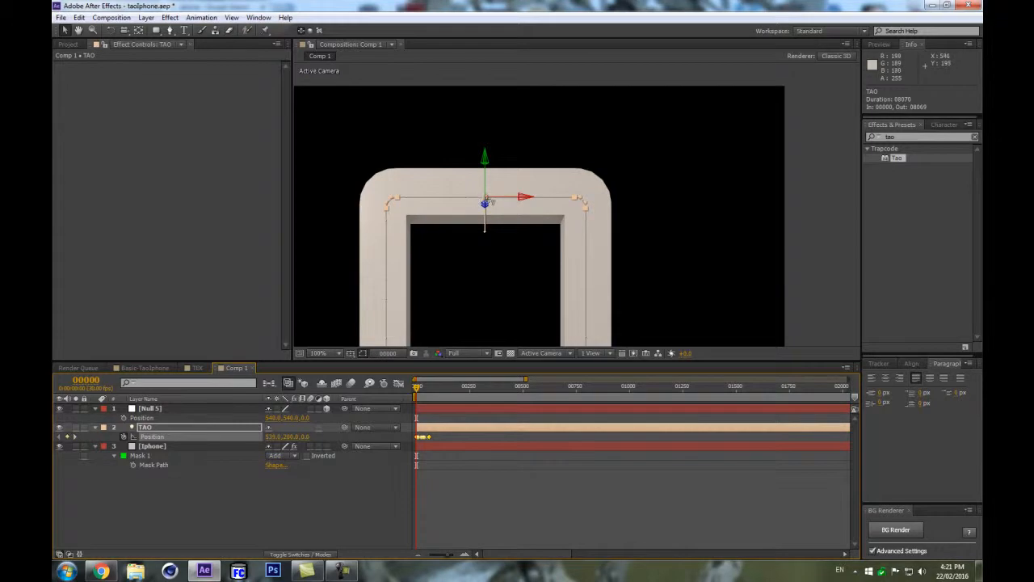
Inspect the extruded frame in the viewer and the Iphone layer's Tao settings.
left_click(317, 485)
scroll(491, 200, "down", 4)
scroll(508, 215, "up", 3)
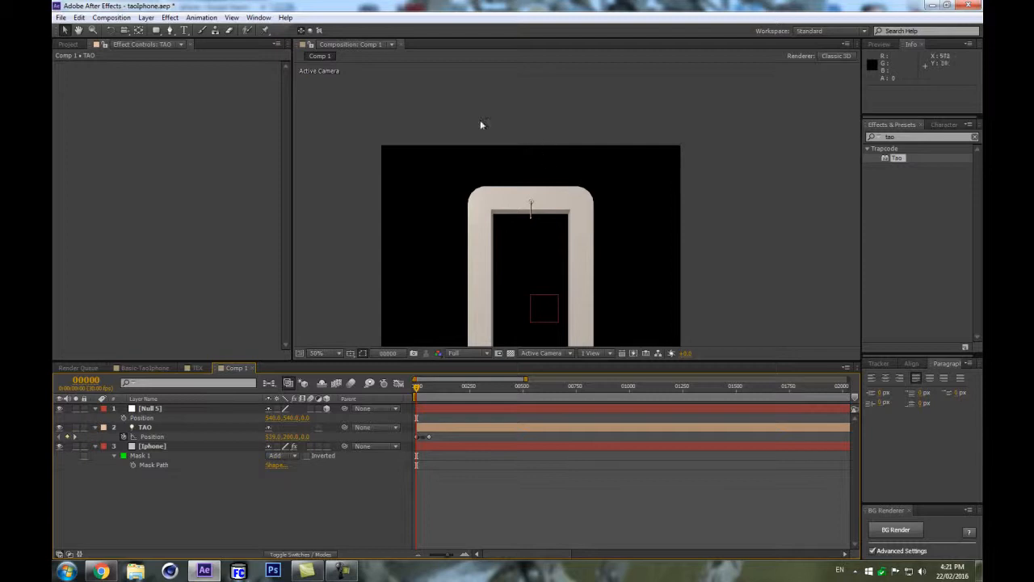
scroll(507, 178, "up", 2)
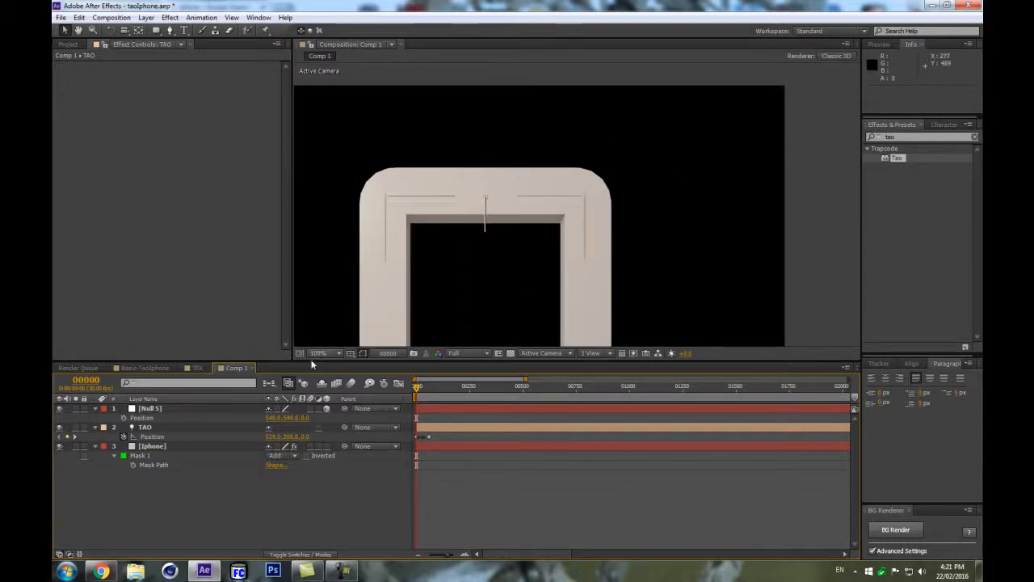
left_click(194, 446)
scroll(273, 225, "down", 5)
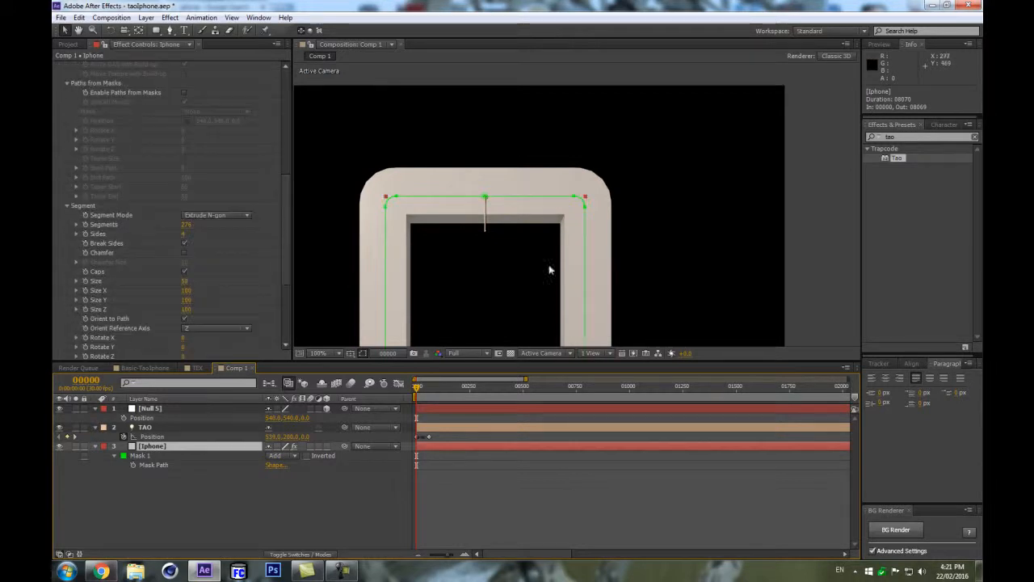
scroll(566, 243, "down", 4)
scroll(560, 253, "up", 2)
left_click_drag(502, 191, 542, 113)
left_click(213, 512)
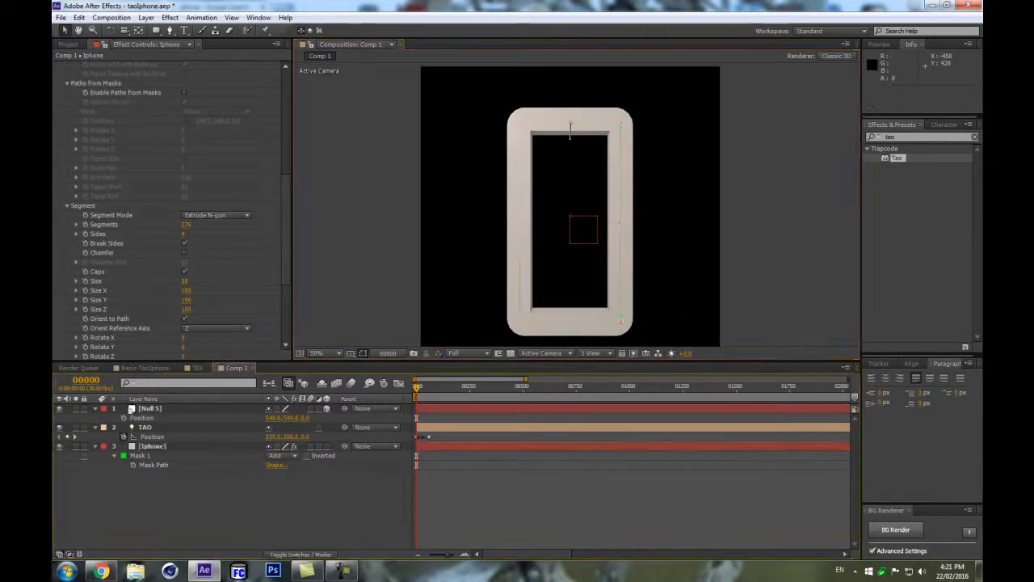
Duplicate the TAO light and remove the keyframes from the duplicate's Position.
left_click(162, 428)
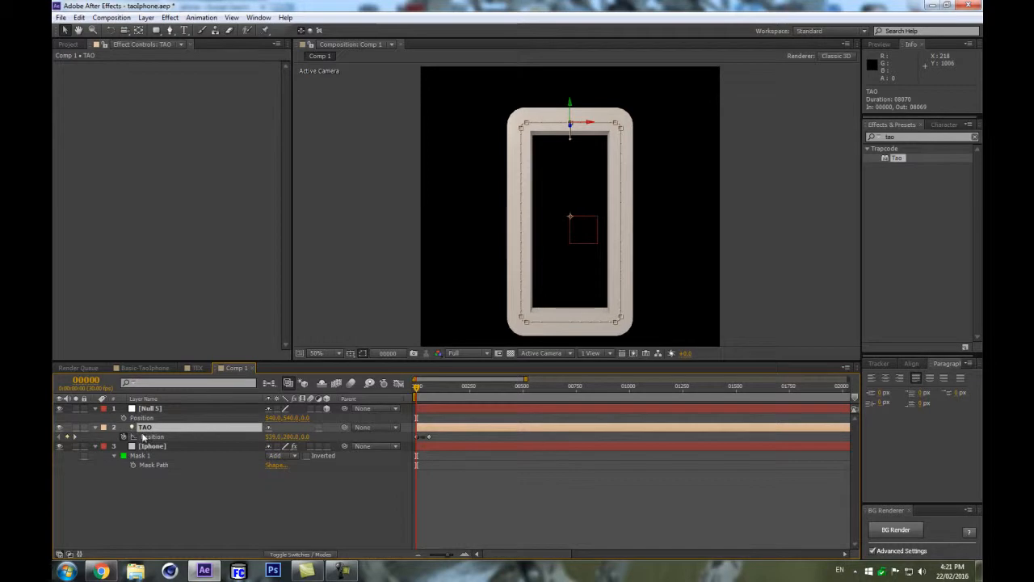
key("ctrl+d")
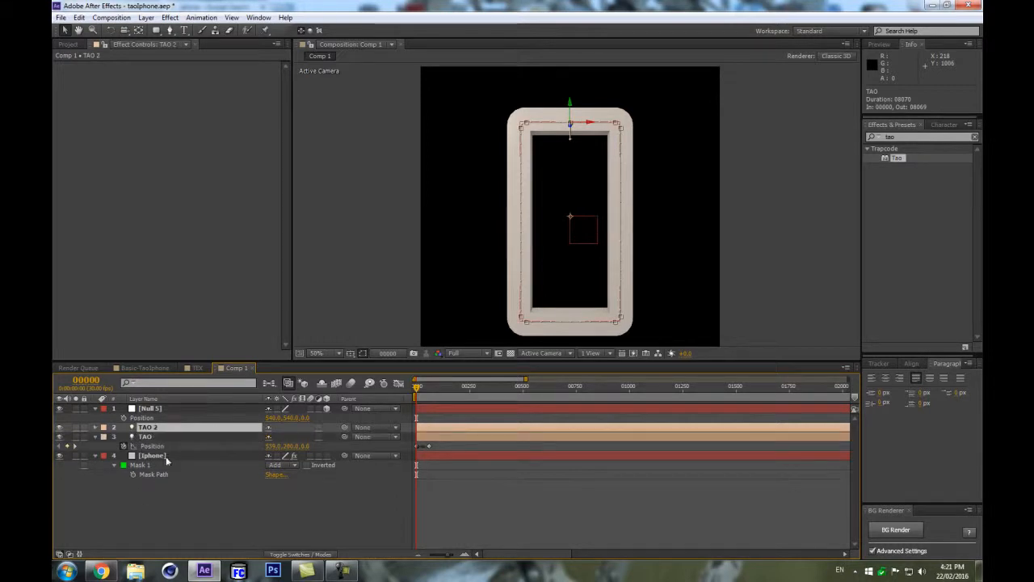
key("p")
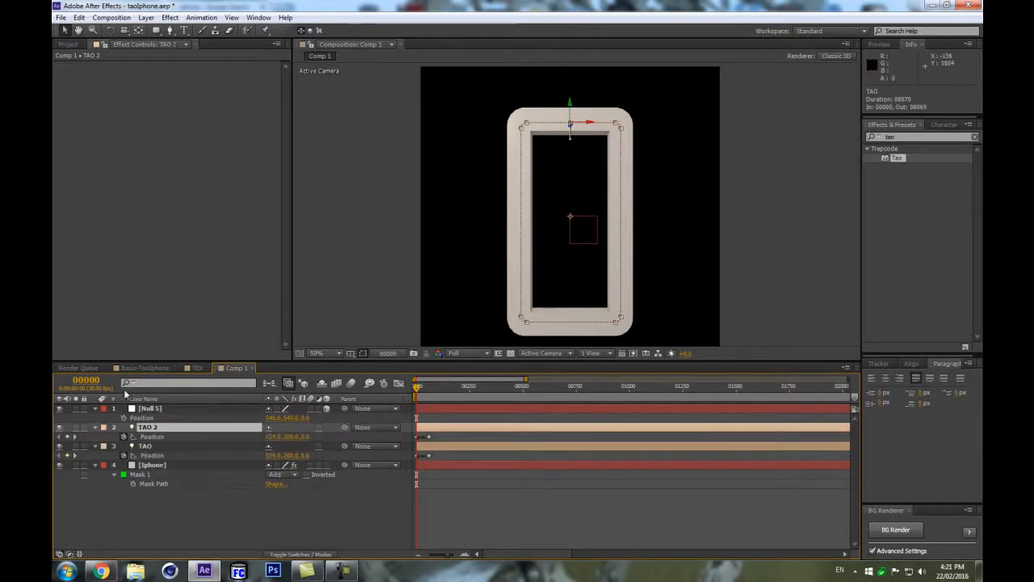
left_click(123, 436)
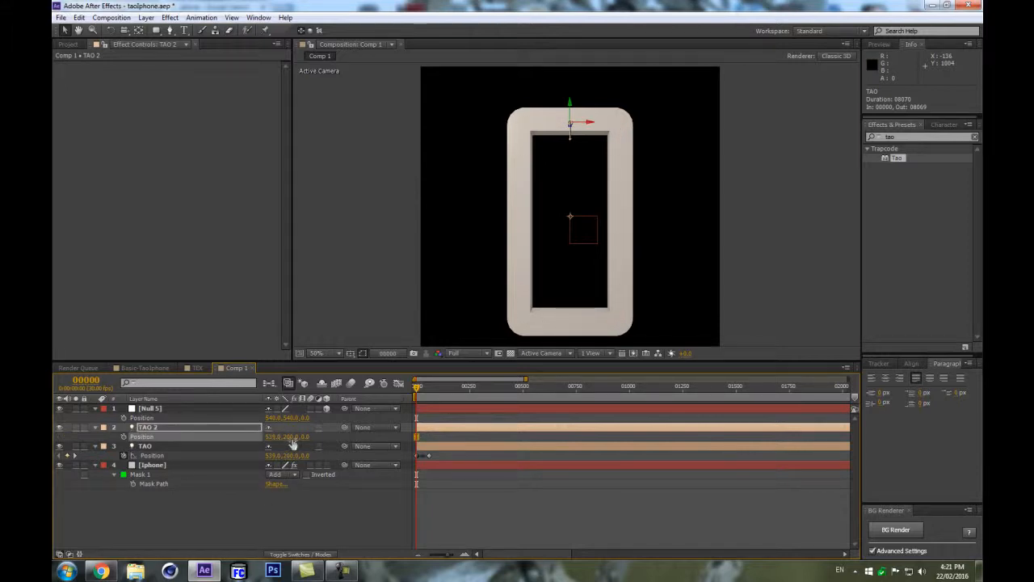
Copy the null's position onto TAO 2 so it sits at 540, 540, 0.
right_click(221, 434)
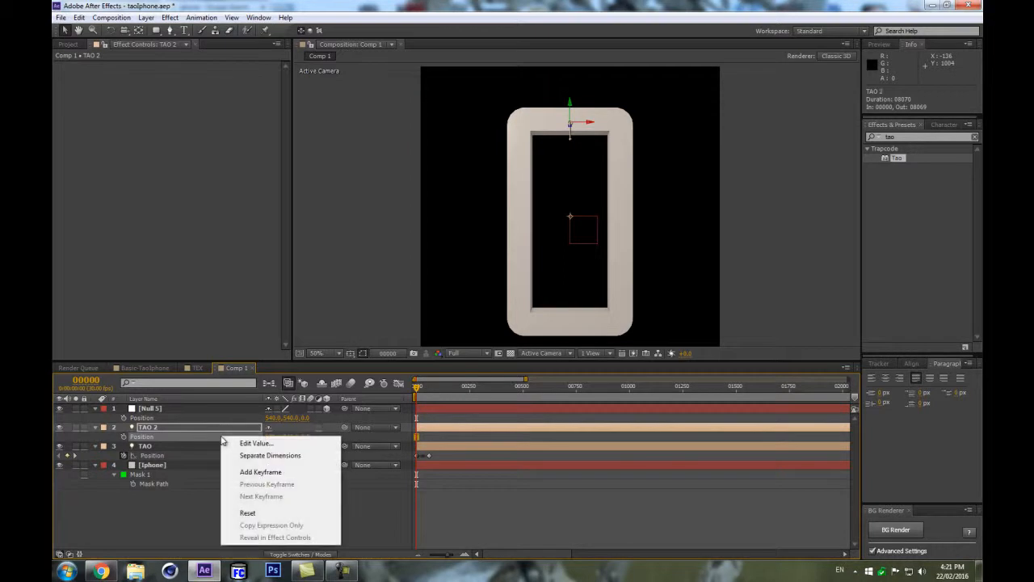
left_click(165, 513)
left_click(171, 418)
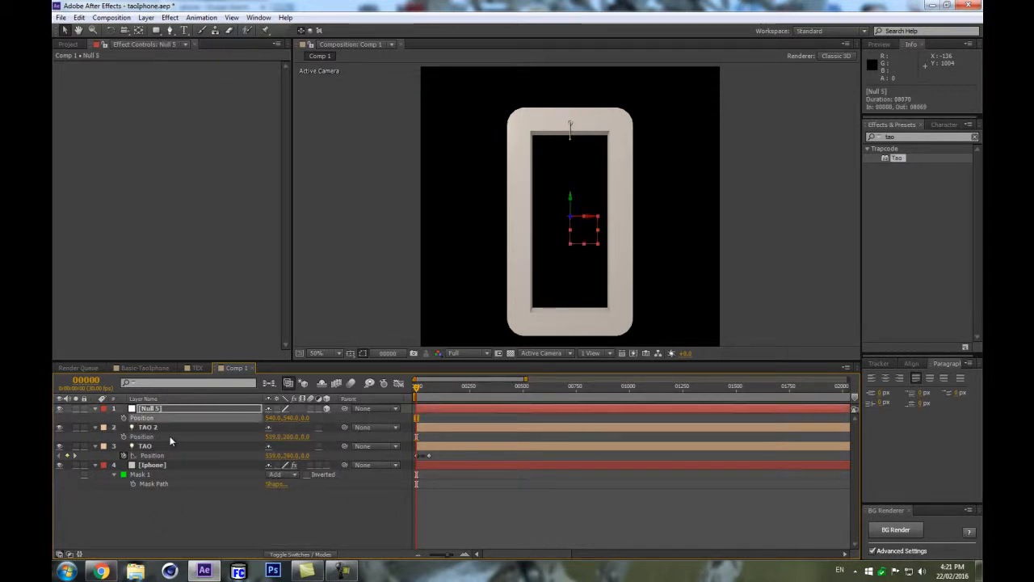
left_click(161, 437)
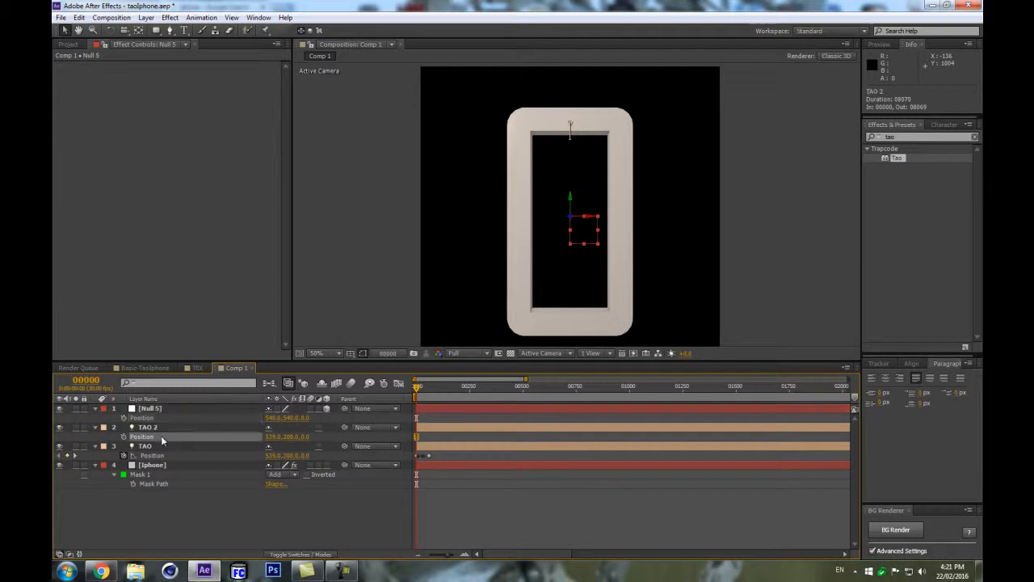
key("ctrl+v")
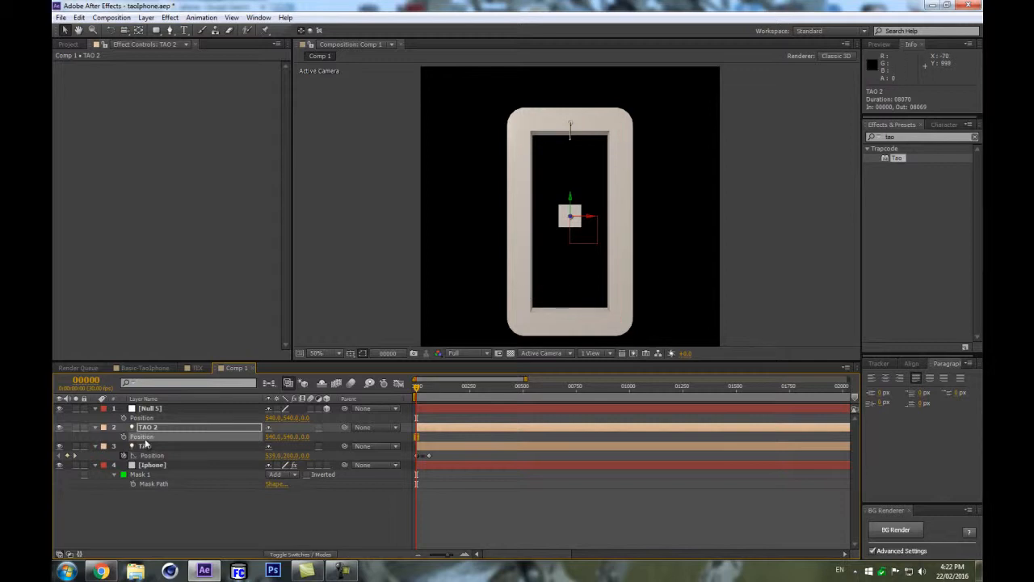
Parent the TAO 2 light to the Null 5 layer.
left_click(153, 467)
scroll(156, 298, "down", 3)
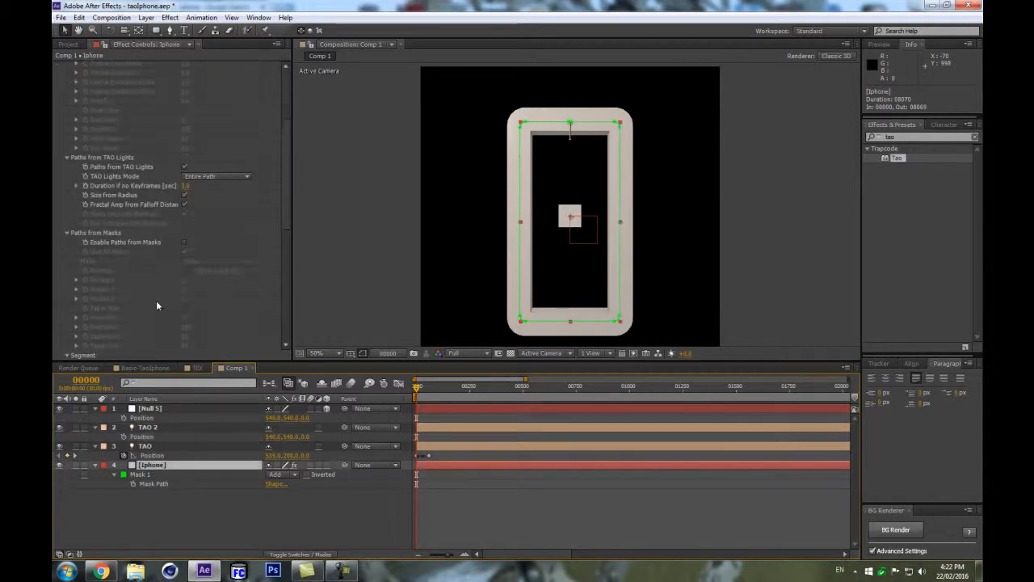
scroll(156, 189, "down", 5)
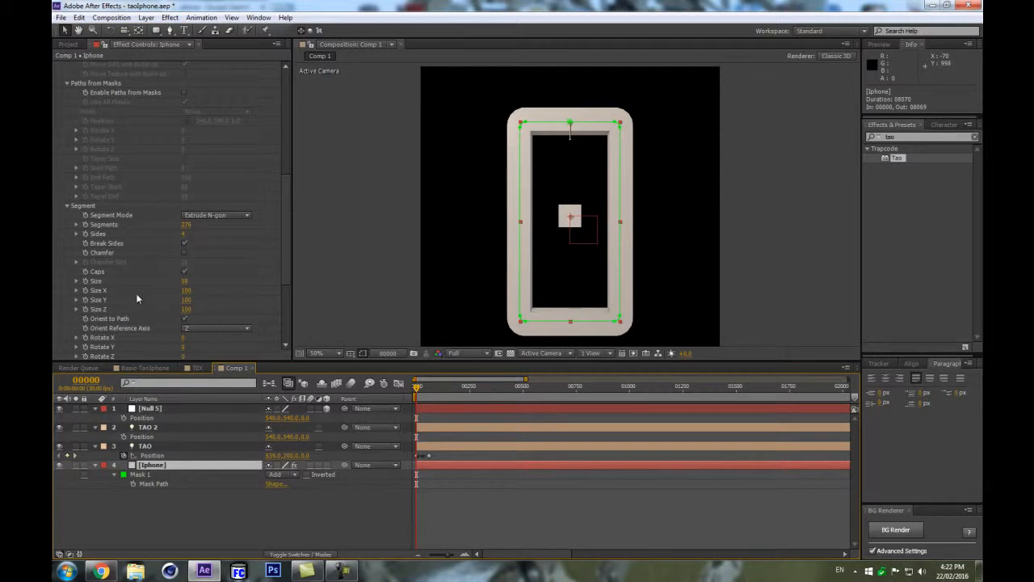
left_click(158, 427)
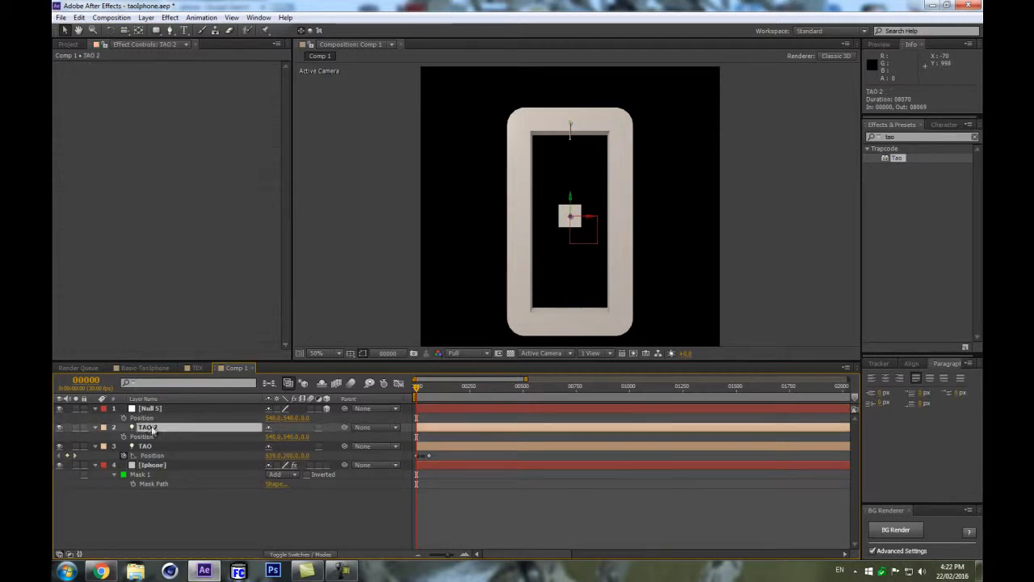
left_click(223, 412)
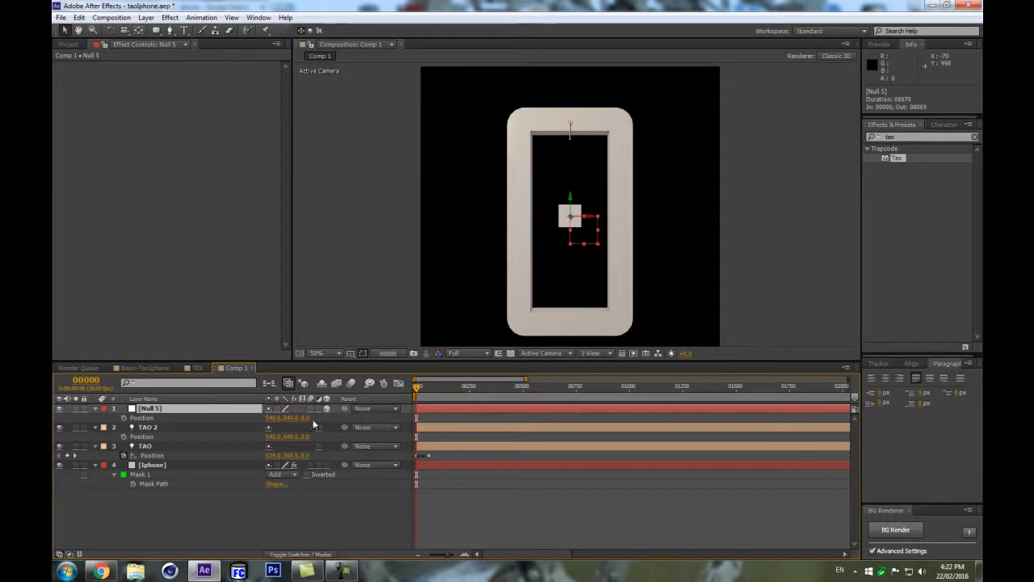
left_click_drag(344, 427, 176, 408)
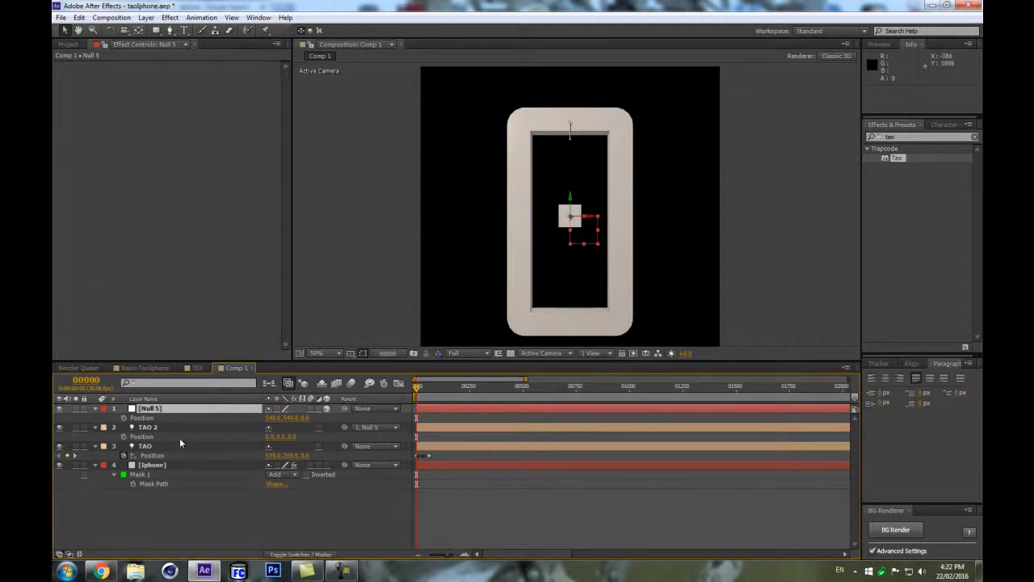
Add a Position keyframe on TAO 2 and move it to frame 60.
left_click(124, 436)
left_click_drag(416, 436, 429, 438)
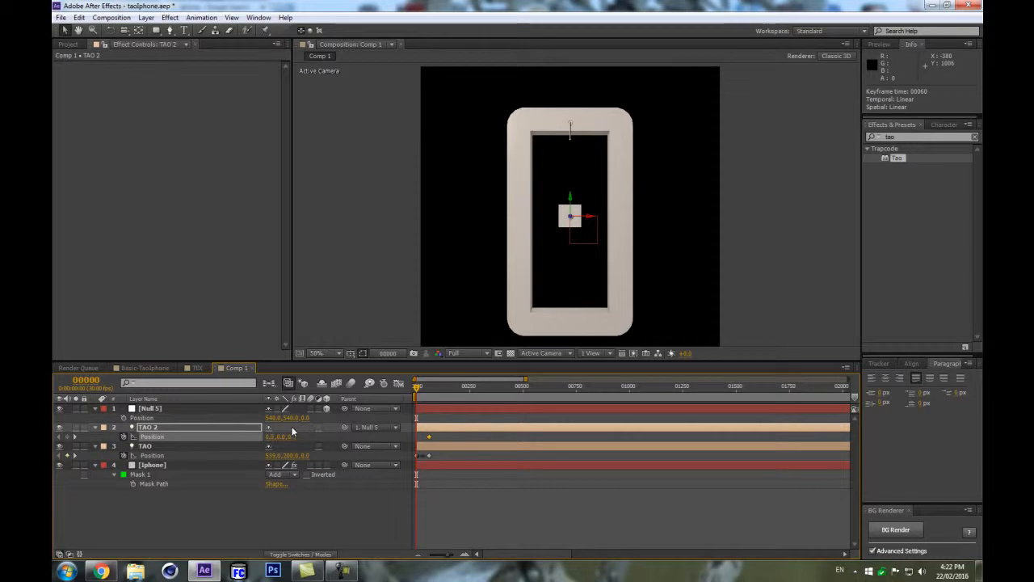
Keyframe TAO 2's Y position at frames 0 and 60 so the light travels vertically through the phone.
left_click_drag(277, 440, 511, 400)
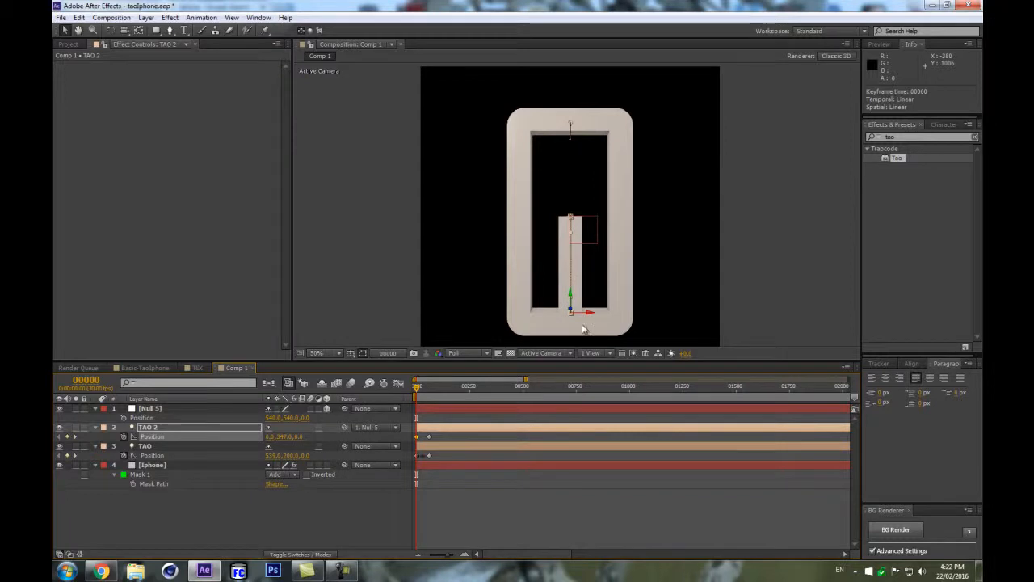
left_click_drag(427, 390, 436, 390)
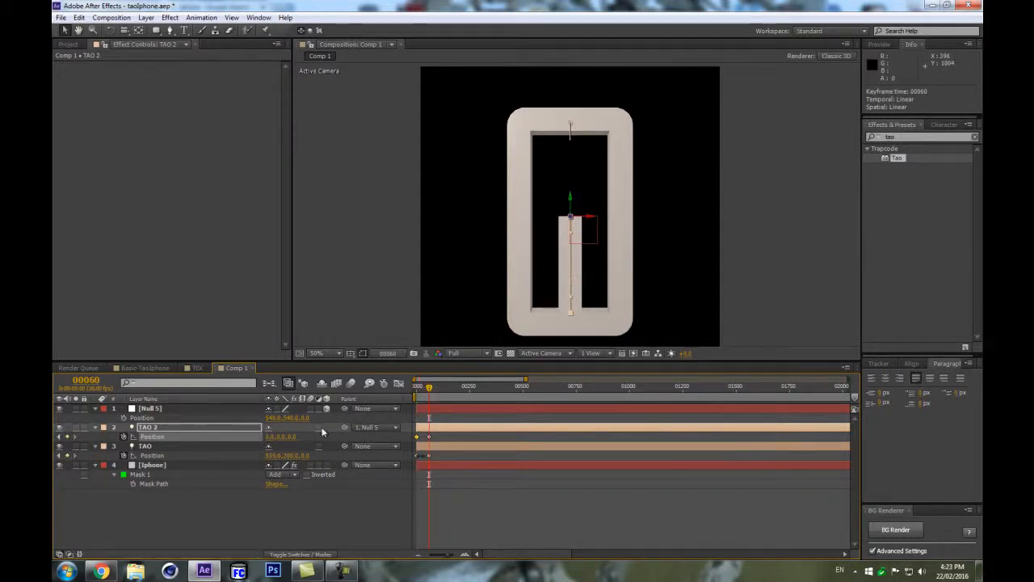
left_click_drag(282, 437, 225, 437)
left_click_drag(429, 392, 391, 396)
left_click_drag(445, 441, 408, 437)
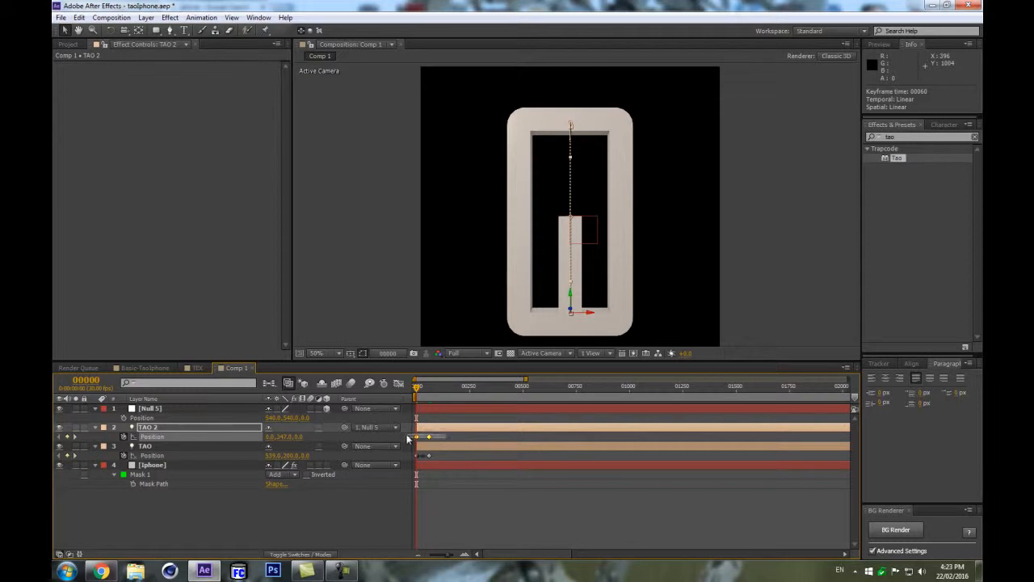
Adjust TAO 2's first Position keyframe Y value so the light starts at the phone's top edge.
right_click(420, 440)
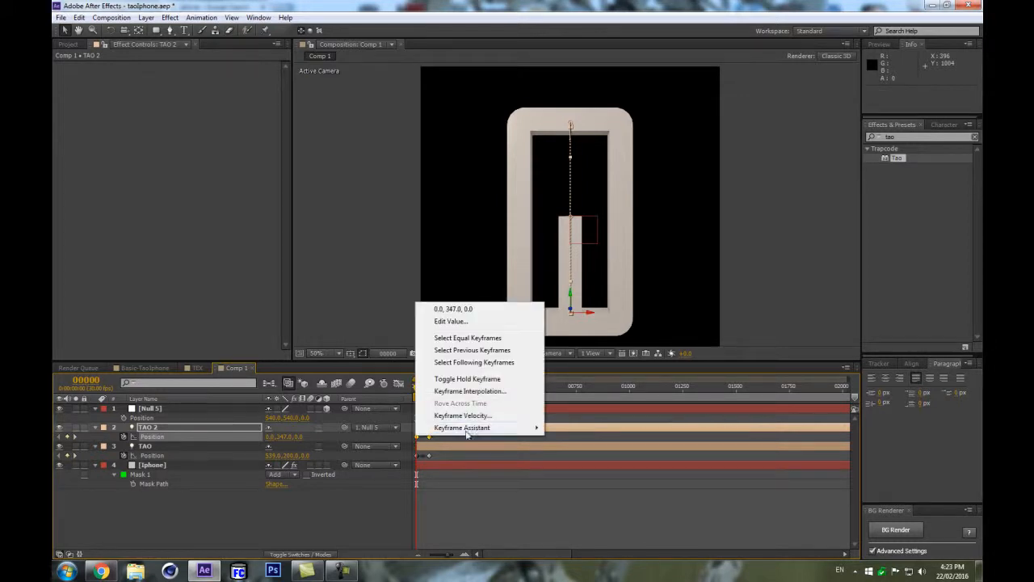
mouse_move(485, 427)
left_click(597, 526)
left_click(370, 507)
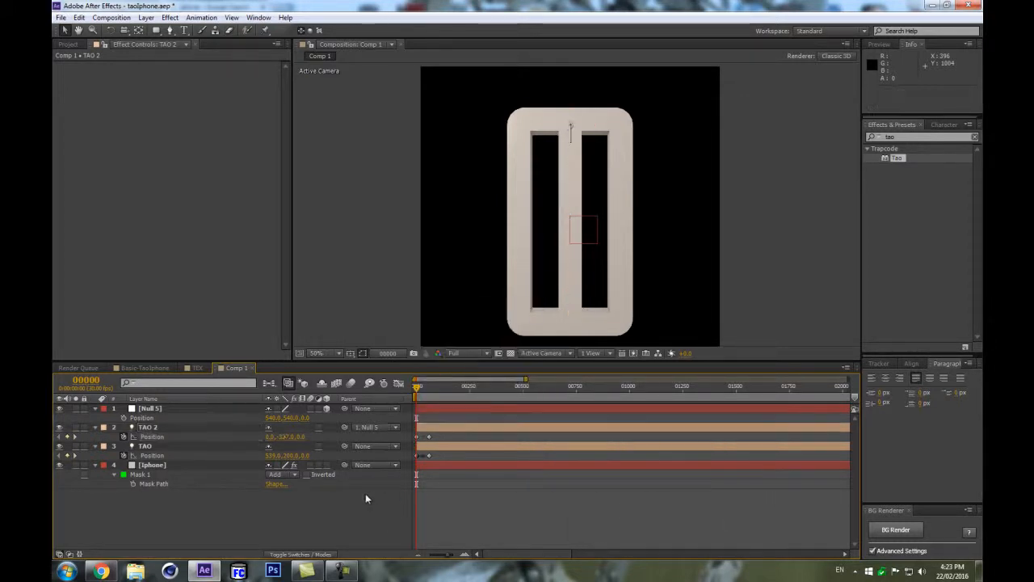
left_click_drag(286, 436, 279, 437)
mouse_move(285, 440)
left_mouse_down()
mouse_move(338, 433)
mouse_move(277, 437)
left_mouse_up()
left_click(183, 428)
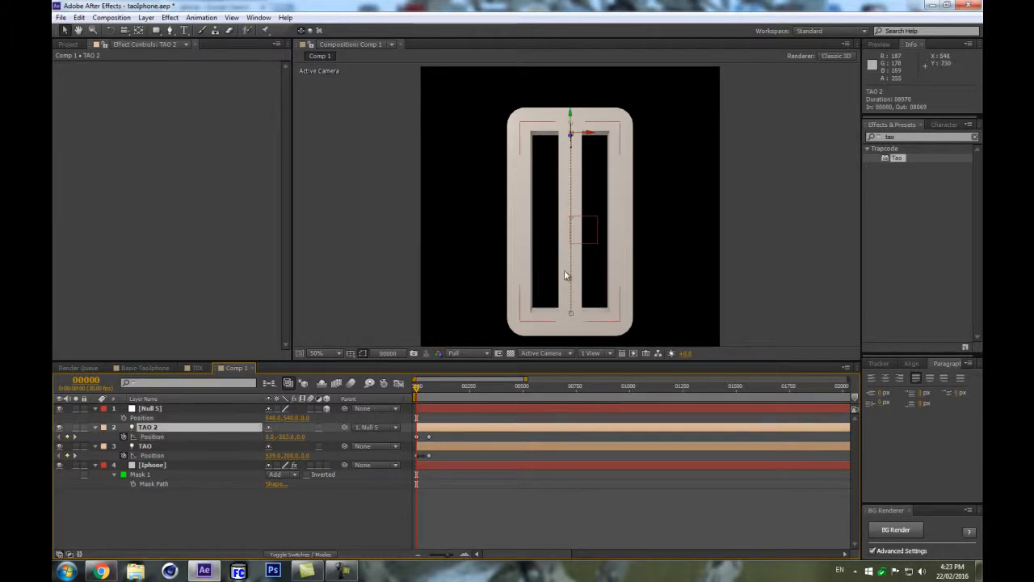
Scale the Null 5 layer horizontally to 27% so the extrusion fills the phone body.
left_click(213, 410)
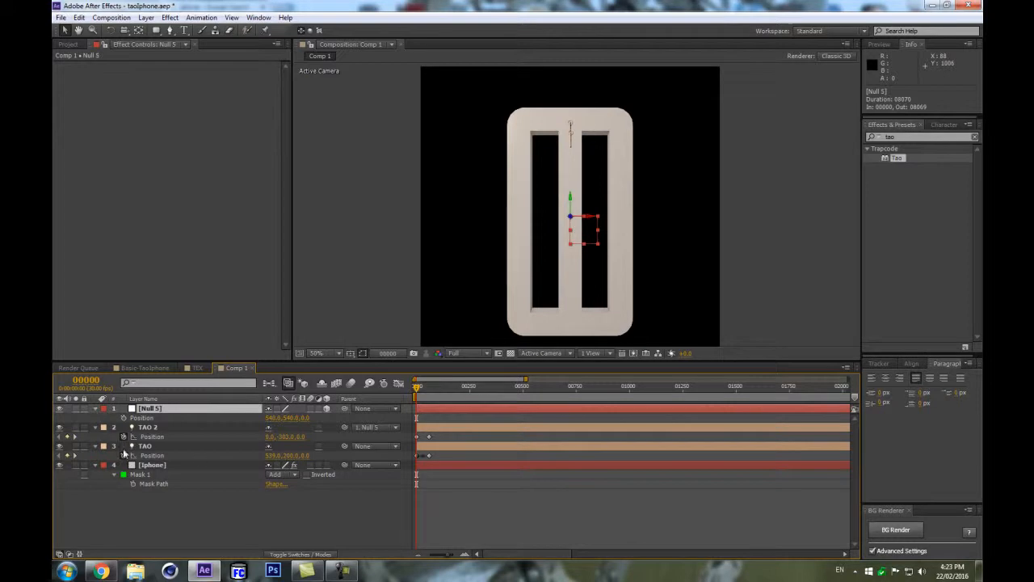
key("s")
left_click_drag(284, 417, 240, 412)
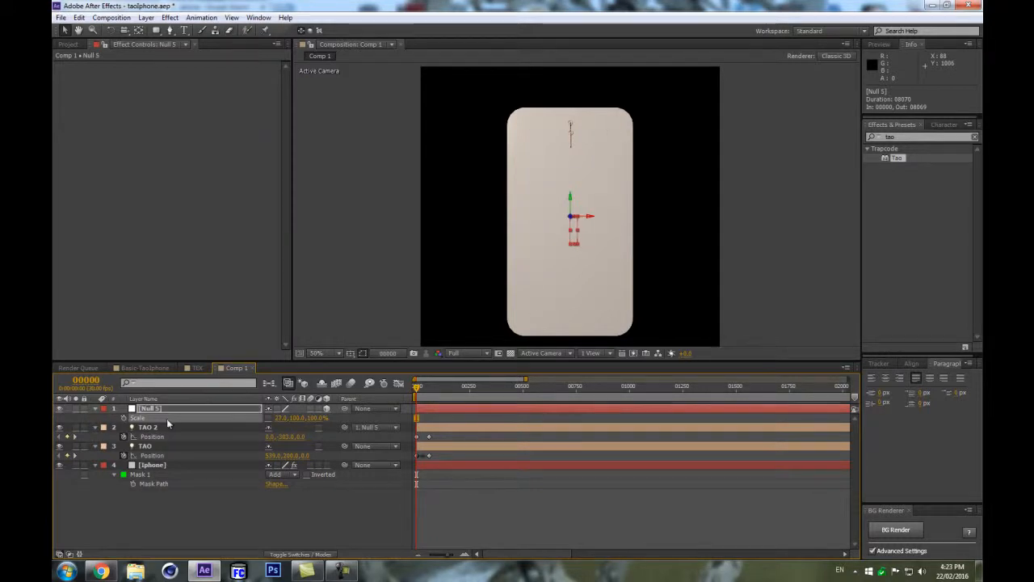
left_click(100, 408)
left_click(95, 408)
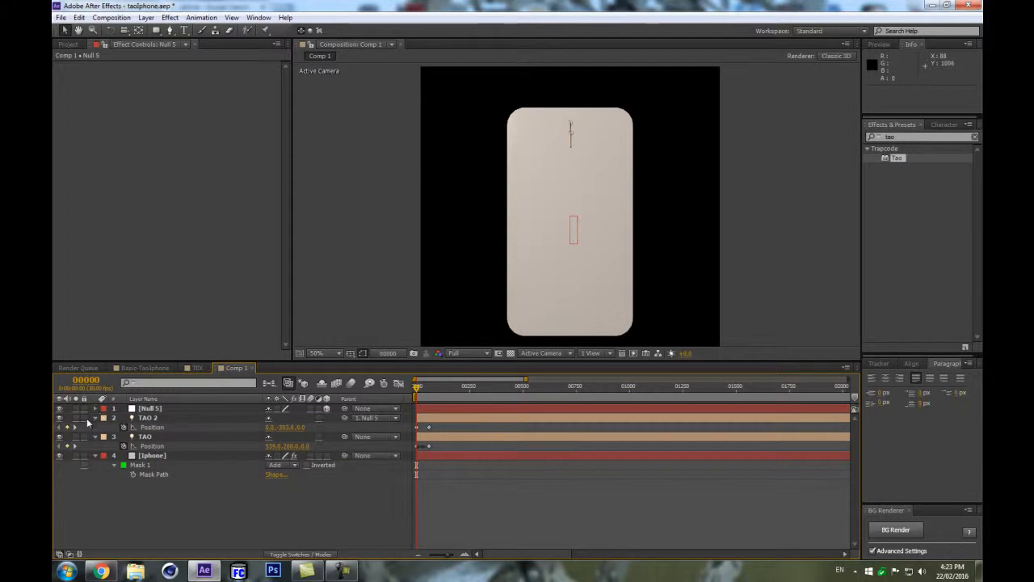
left_click(95, 418)
left_click(205, 410)
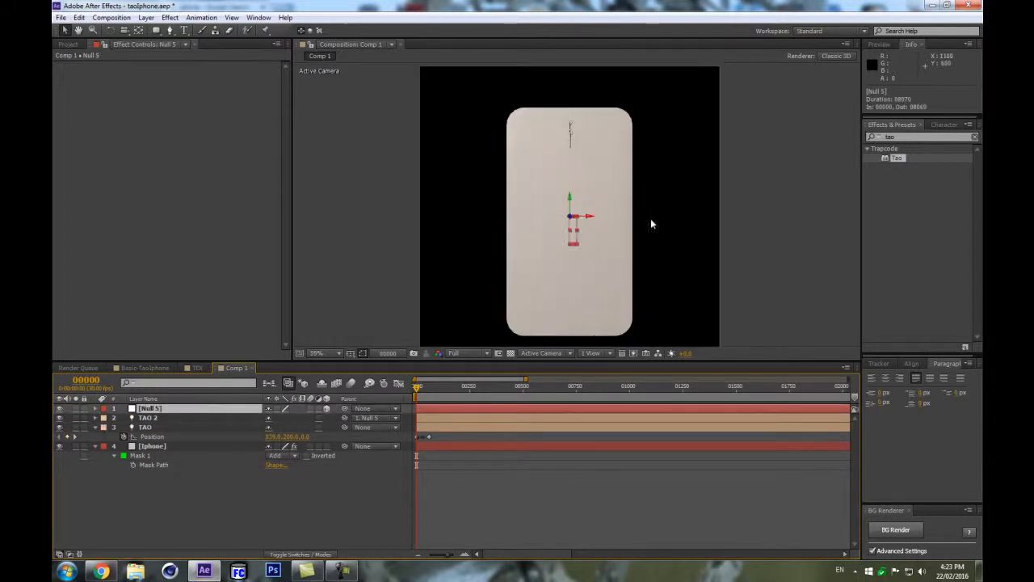
Add a new camera using the 28mm preset.
key("ctrl+alt+shift+c")
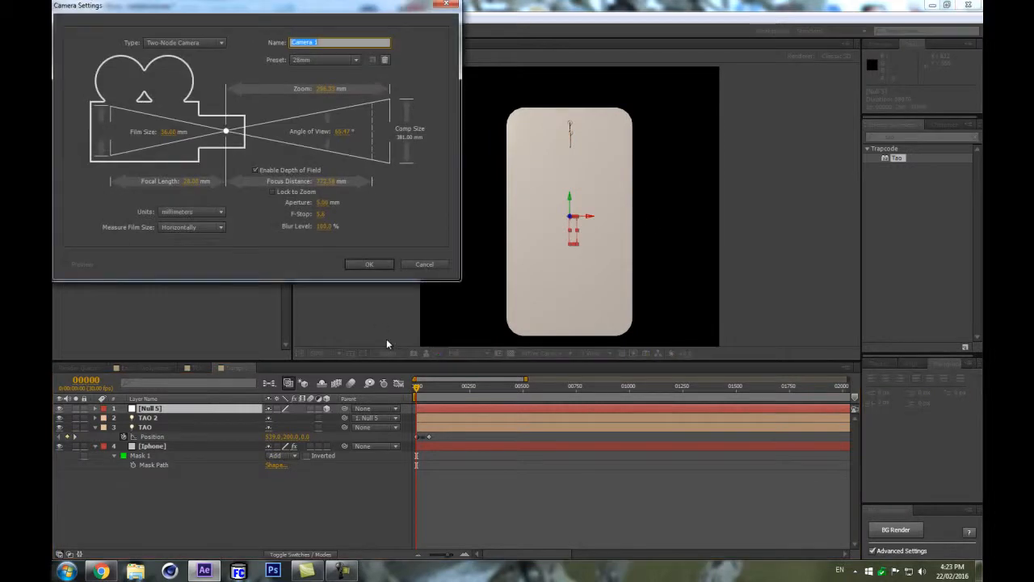
left_click(292, 59)
left_click(340, 131)
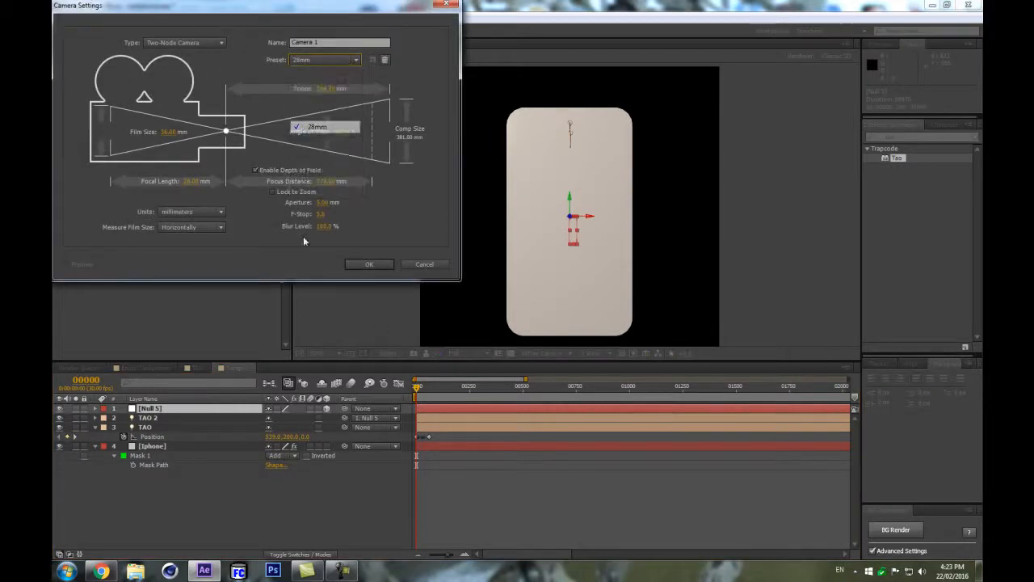
left_click(367, 264)
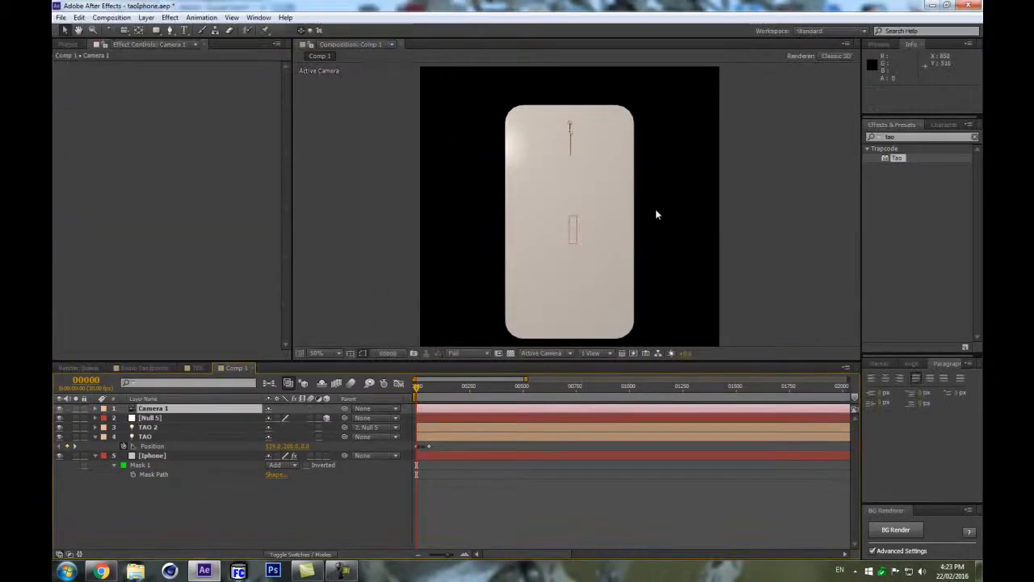
left_click_drag(584, 202, 542, 164)
scroll(637, 227, "down", 2)
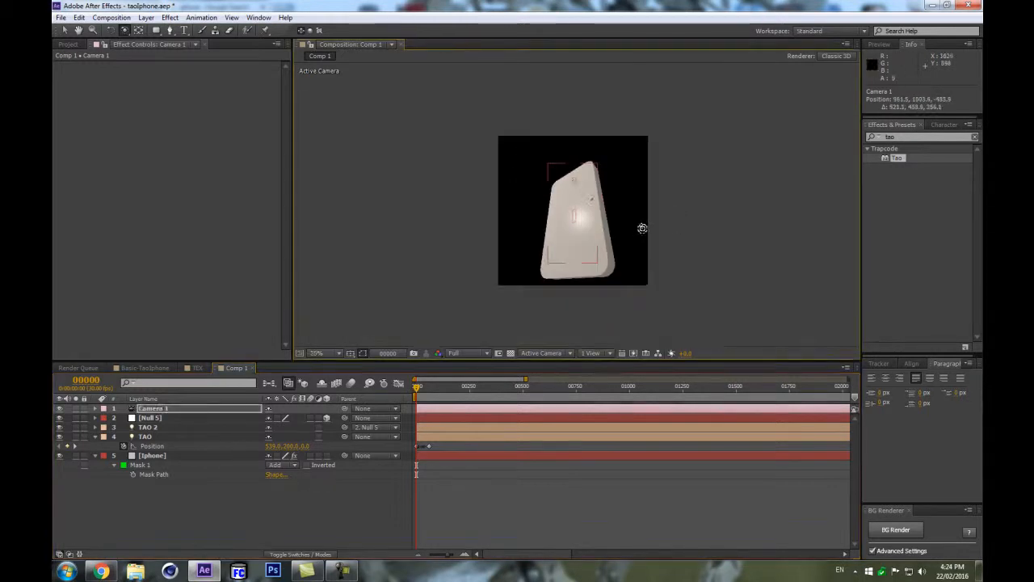
key("ctrl+z")
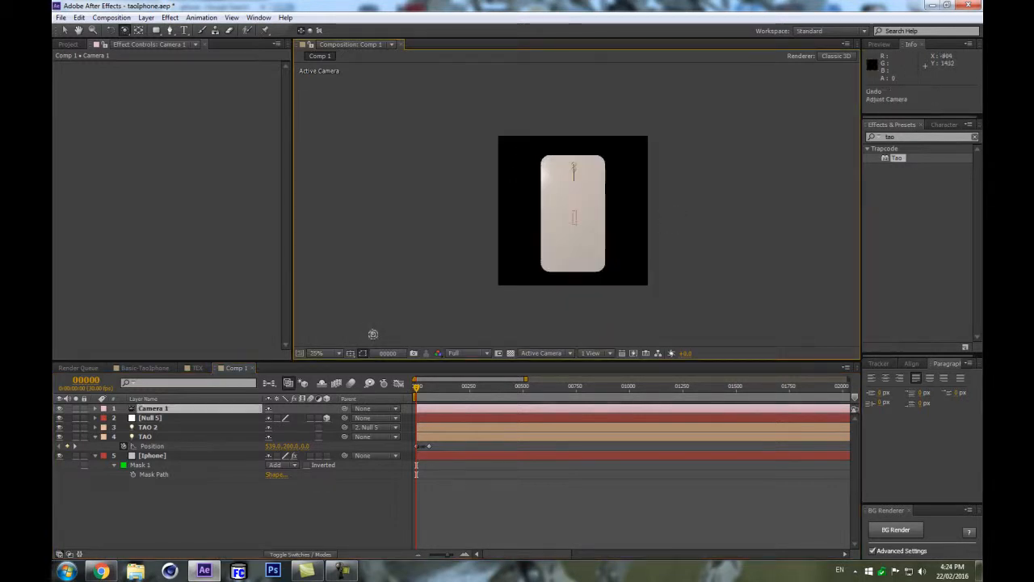
left_click(210, 498)
scroll(732, 164, "up", 2)
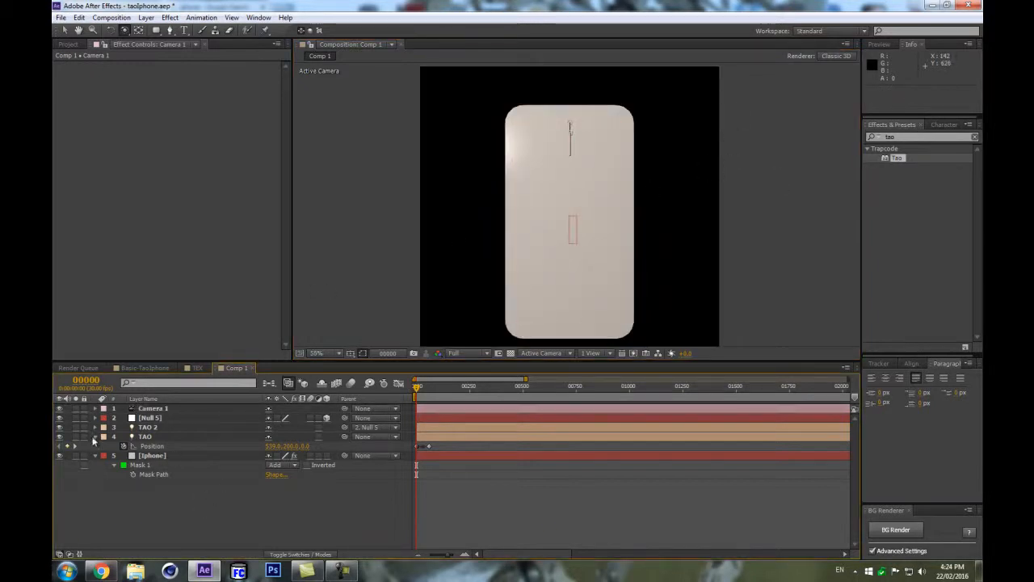
left_click(95, 437)
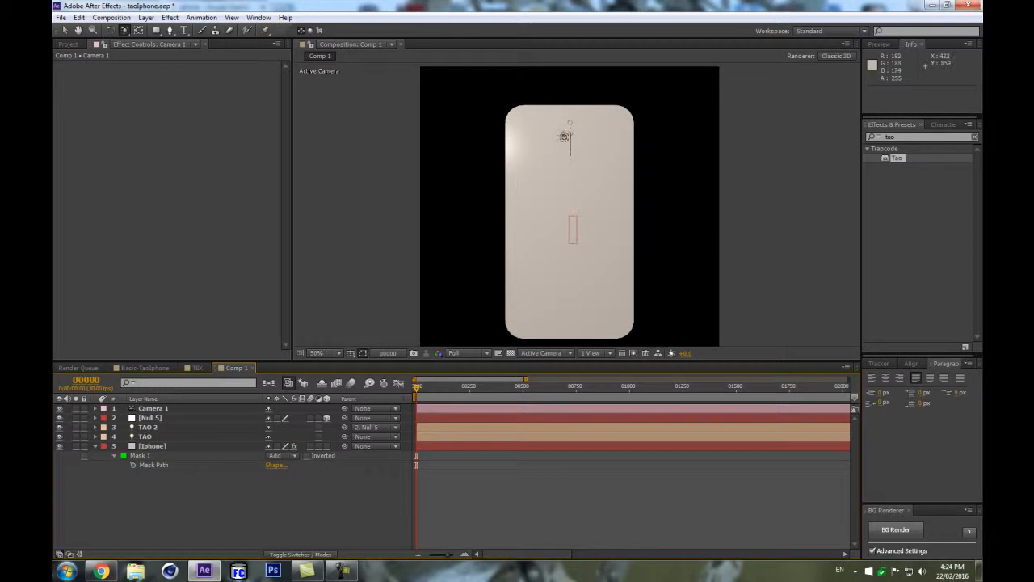
left_click(170, 427)
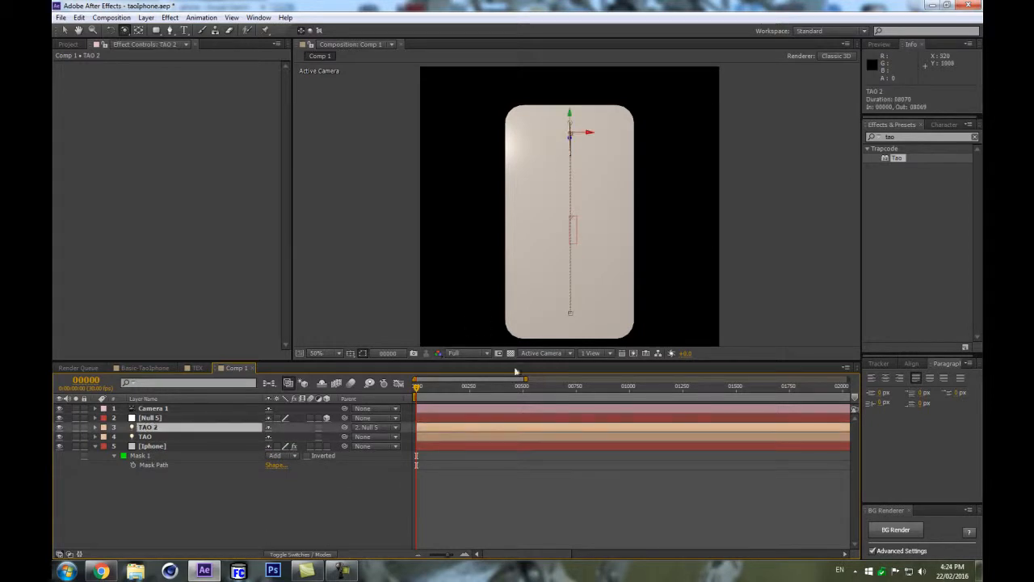
left_click_drag(362, 277, 377, 256)
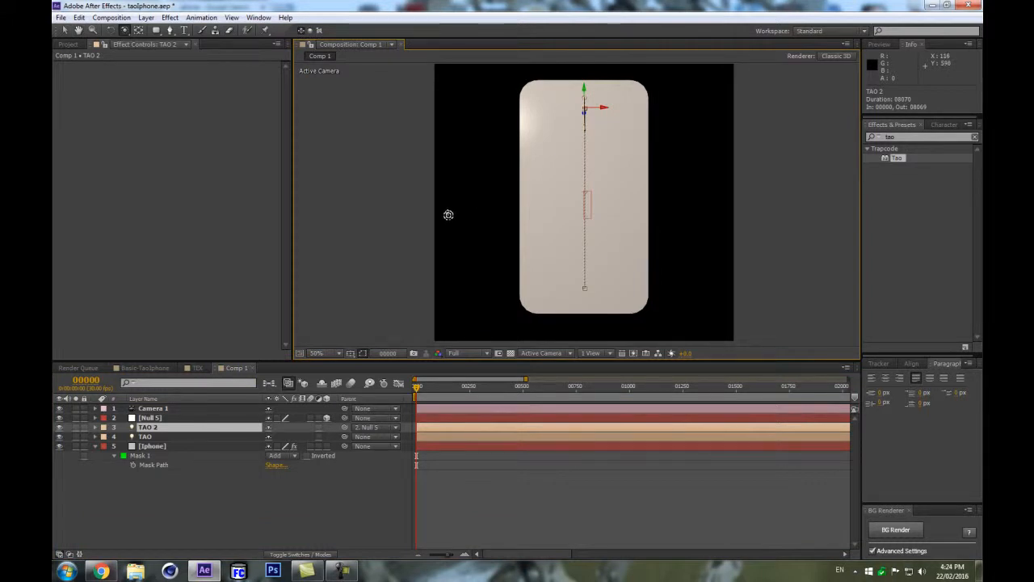
Switch to the browser and filter the Google image results for iphone to larger than 4 MP.
left_click(95, 572)
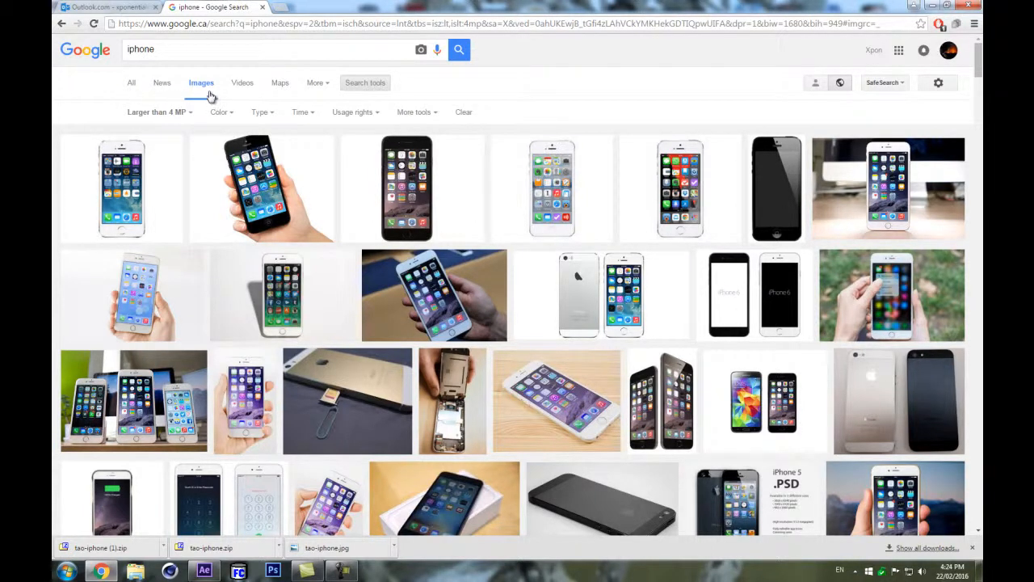
left_click(364, 86)
left_click(367, 84)
left_click(152, 114)
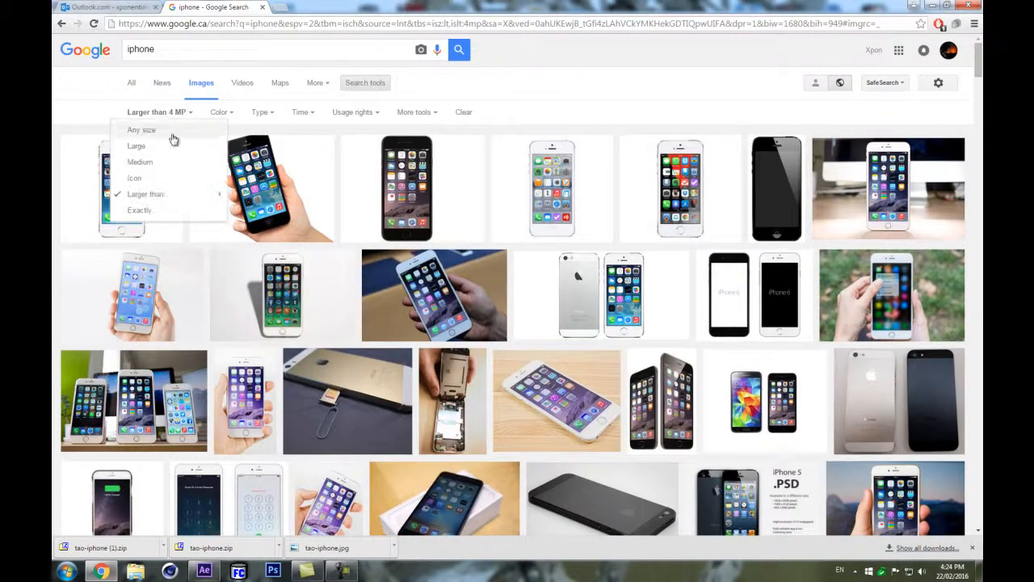
mouse_move(176, 200)
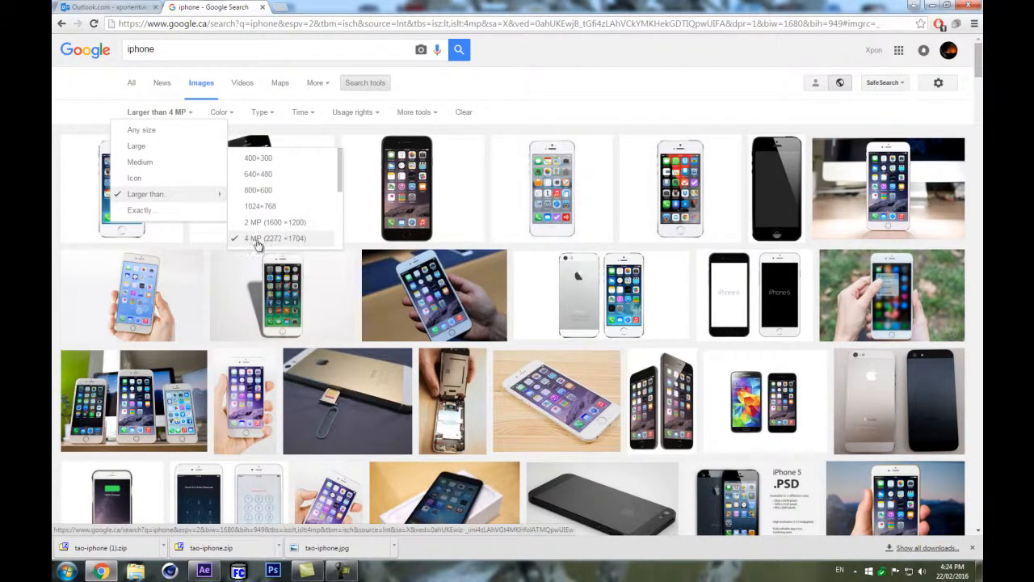
left_click(297, 244)
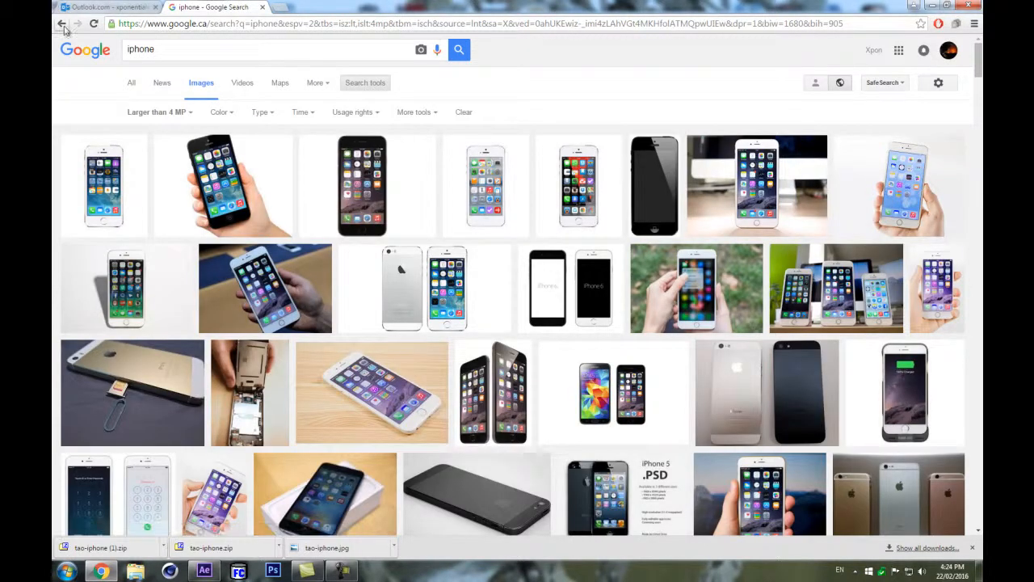
Open the full-size iPhone 6 photo from Phone Dudes in a new tab.
left_click(802, 177)
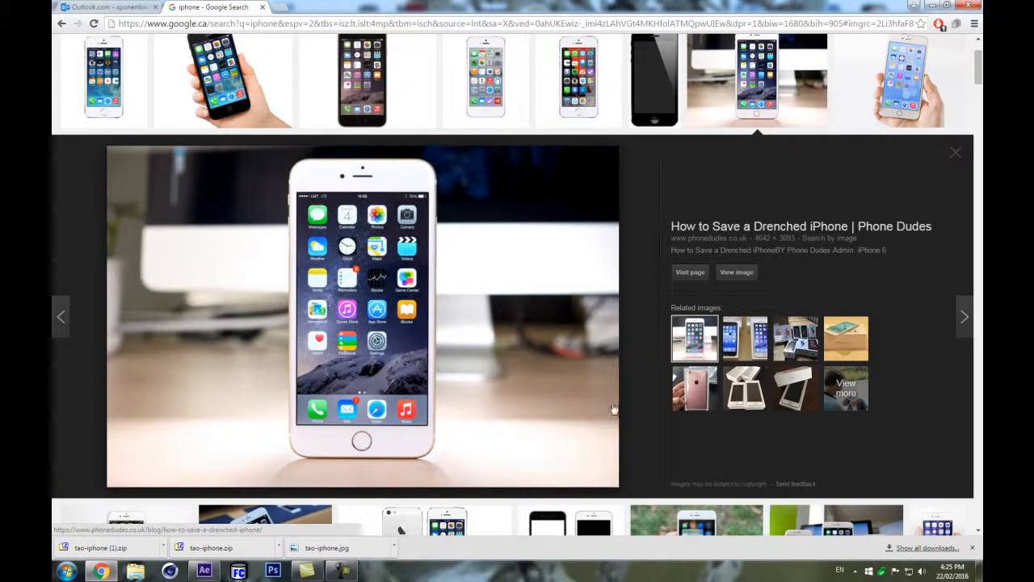
right_click(740, 276)
left_click(848, 282)
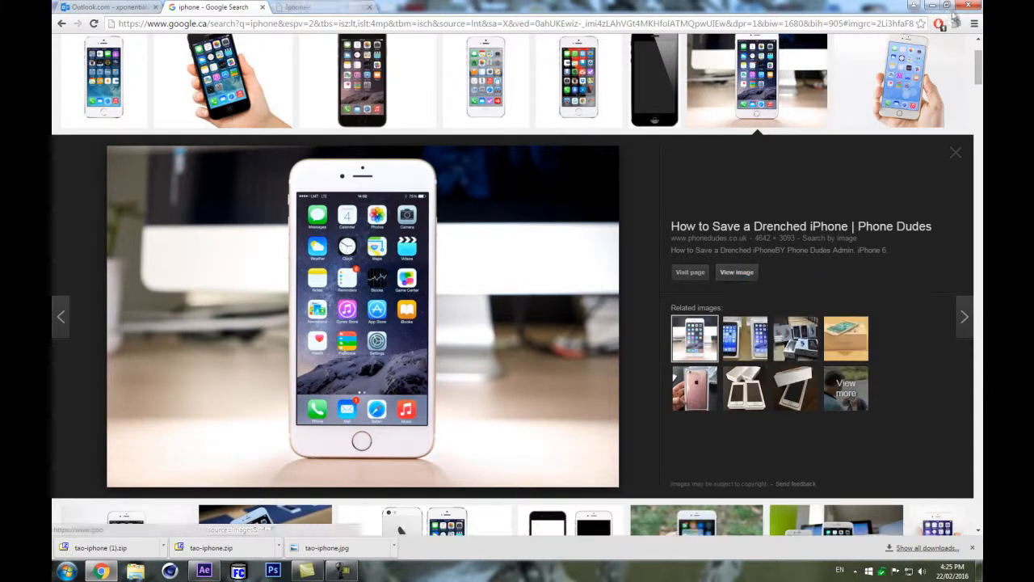
left_click(291, 6)
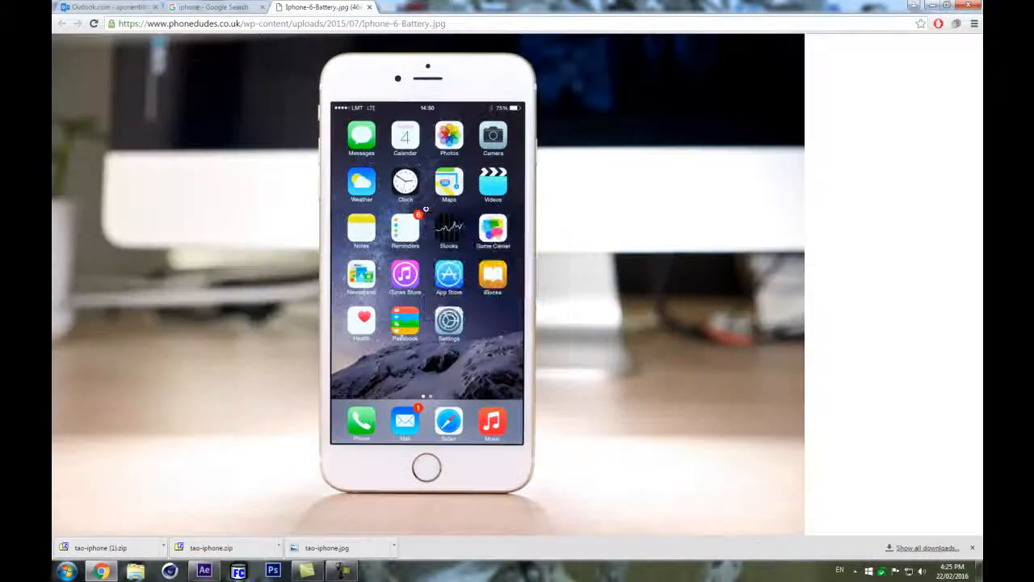
Import the downloaded tao-iphone.jpg photo into the After Effects project.
right_click(426, 212)
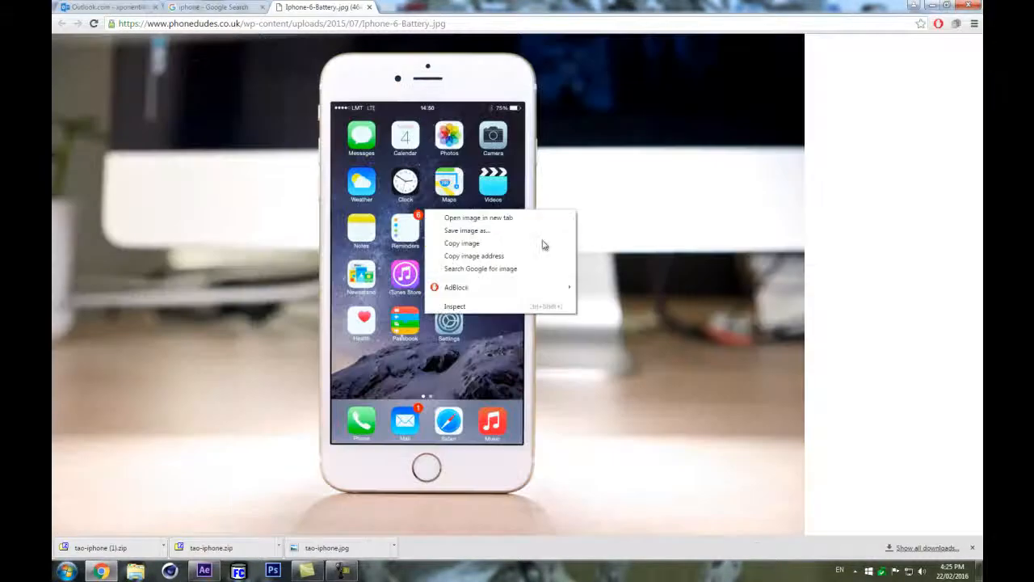
left_click(205, 571)
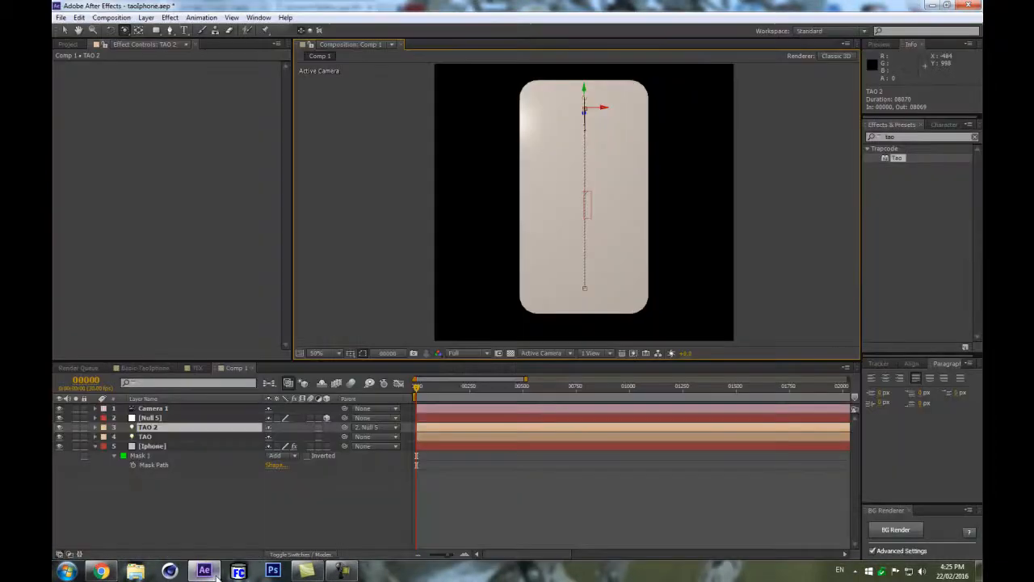
double_click(119, 277)
double_click(449, 139)
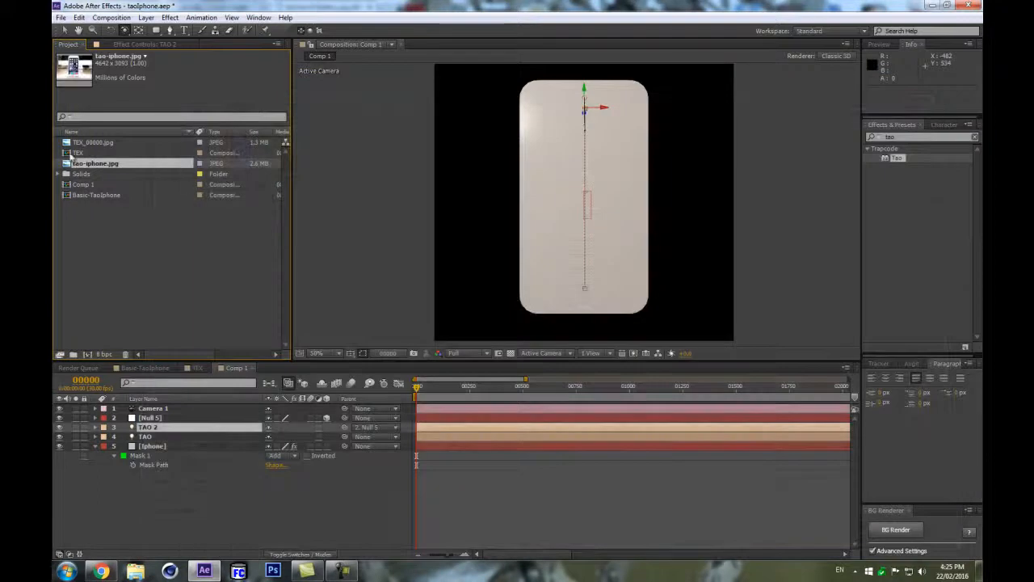
left_click(125, 258)
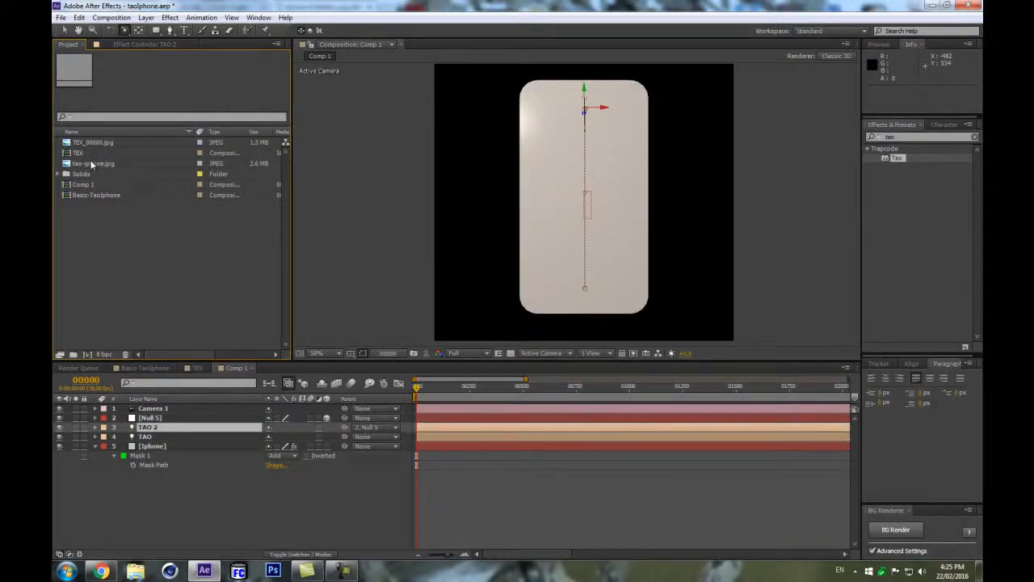
left_click(92, 164)
left_click(176, 409)
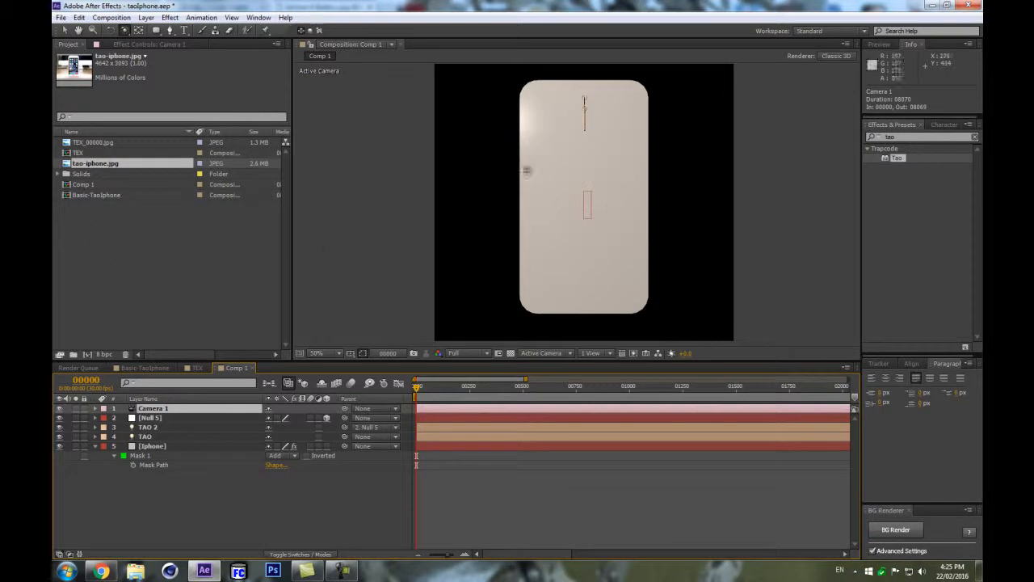
scroll(612, 207, "down", 4)
scroll(606, 215, "up", 2)
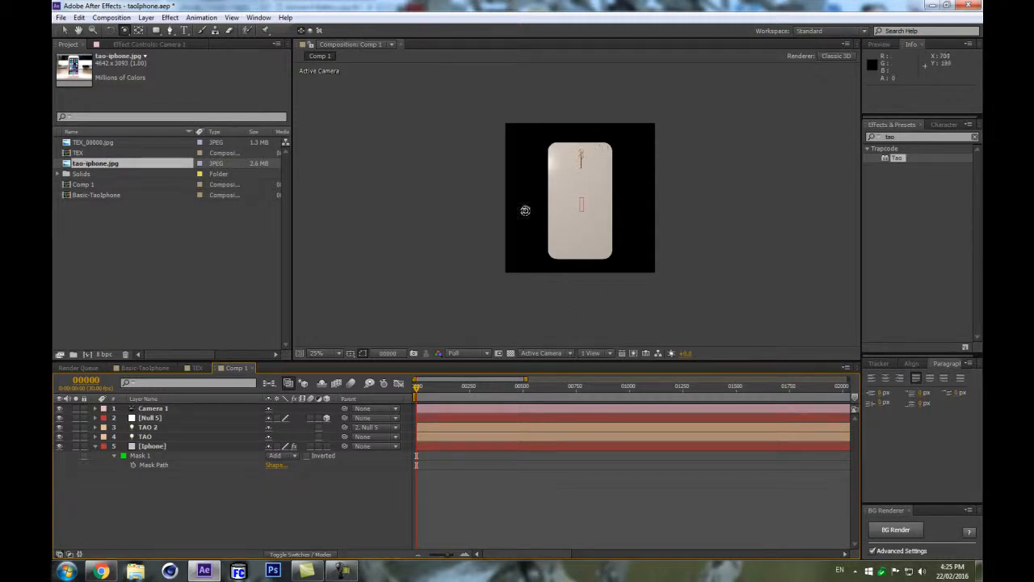
Create a new composition named TEX-02 with a width of 200 px.
left_click(103, 17)
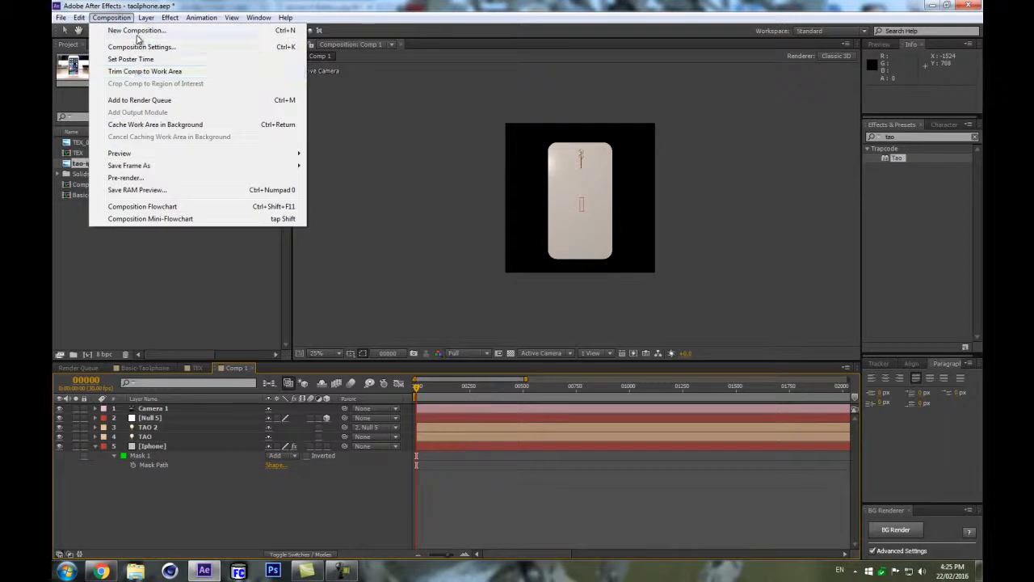
left_click(141, 43)
type("TEX-")
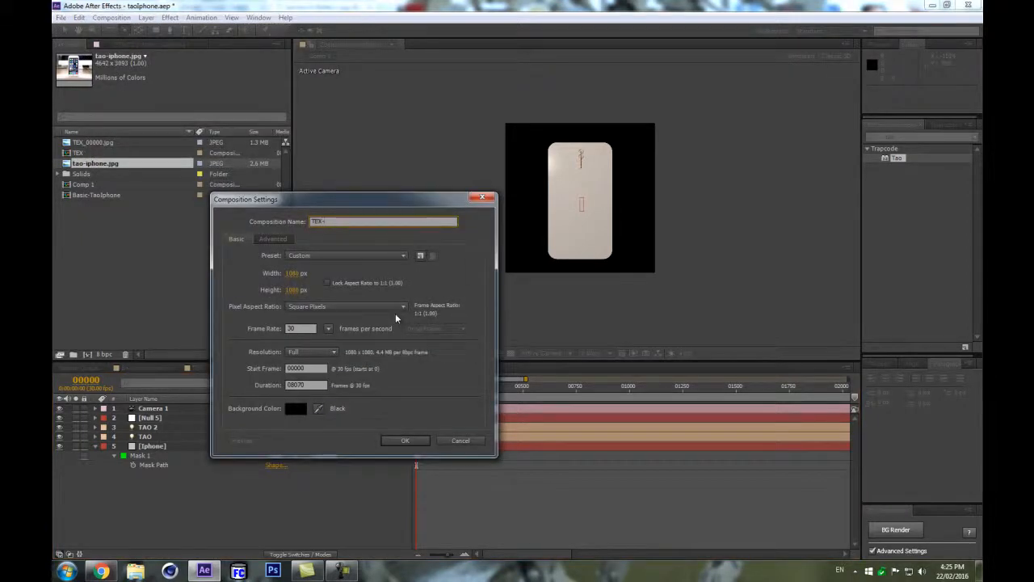
type("02")
left_click(297, 274)
type("200")
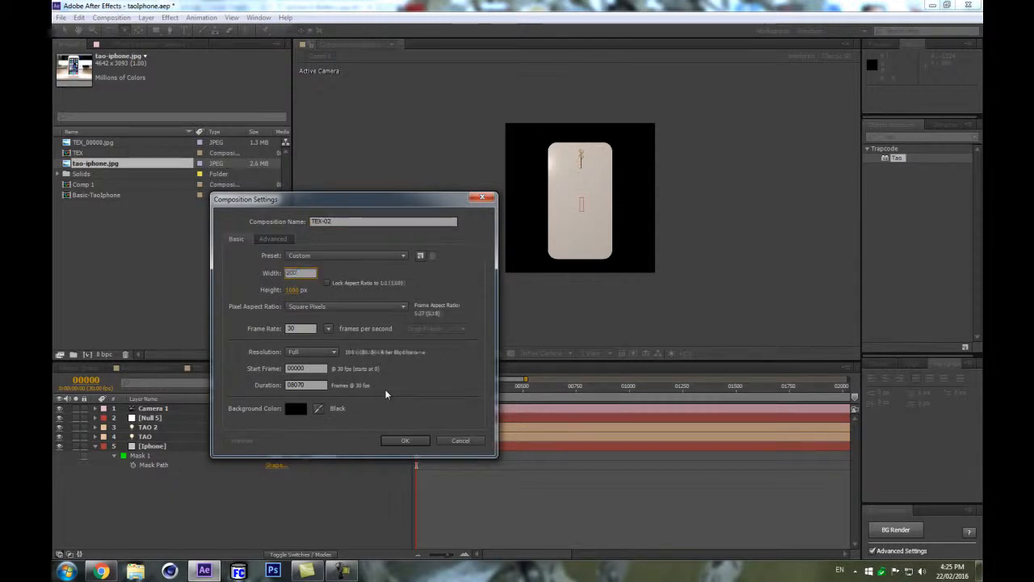
left_click(404, 440)
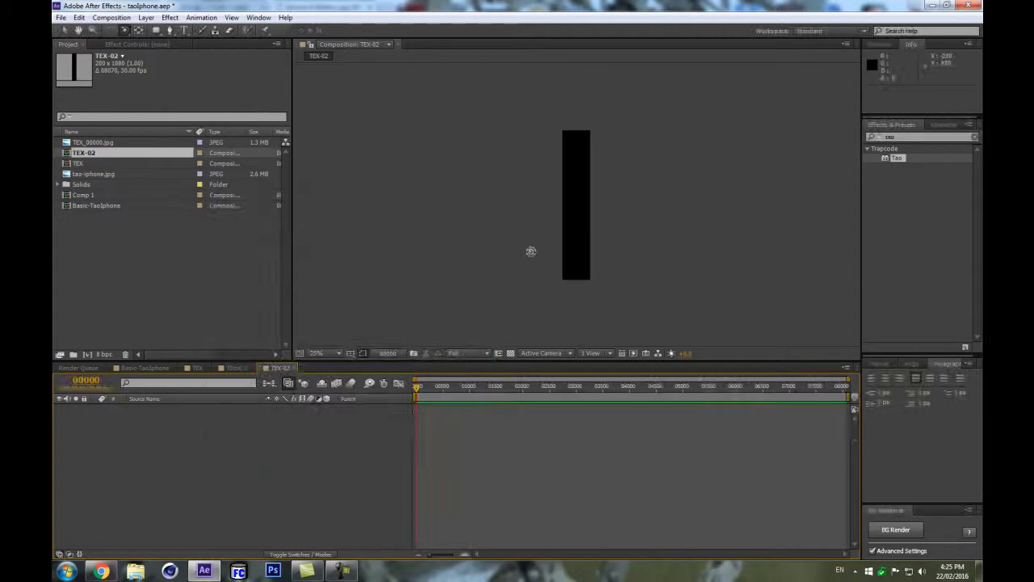
Change the TEX-02 composition's width to 500 px in its settings.
left_click(133, 17)
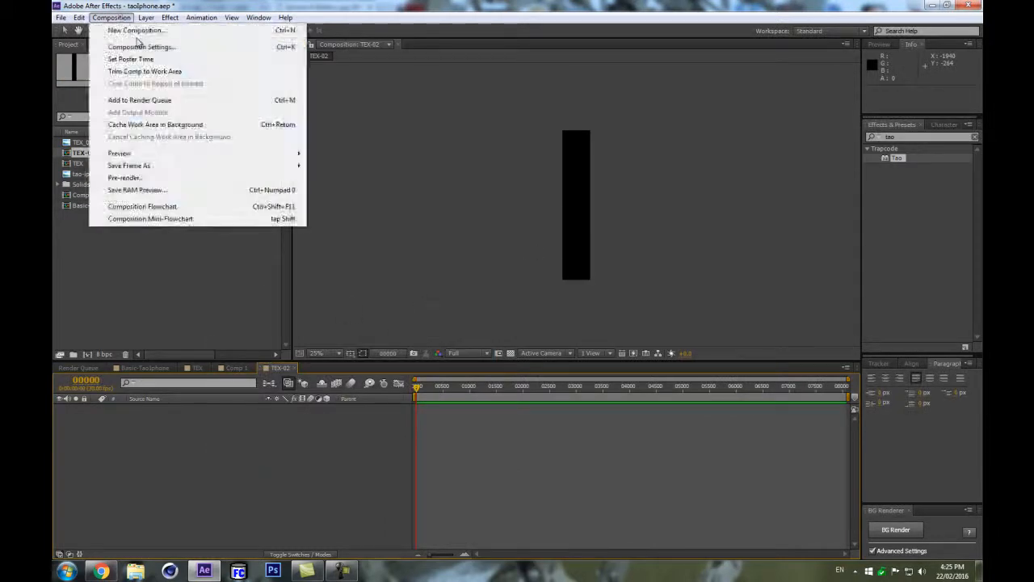
left_click(138, 45)
key("Tab")
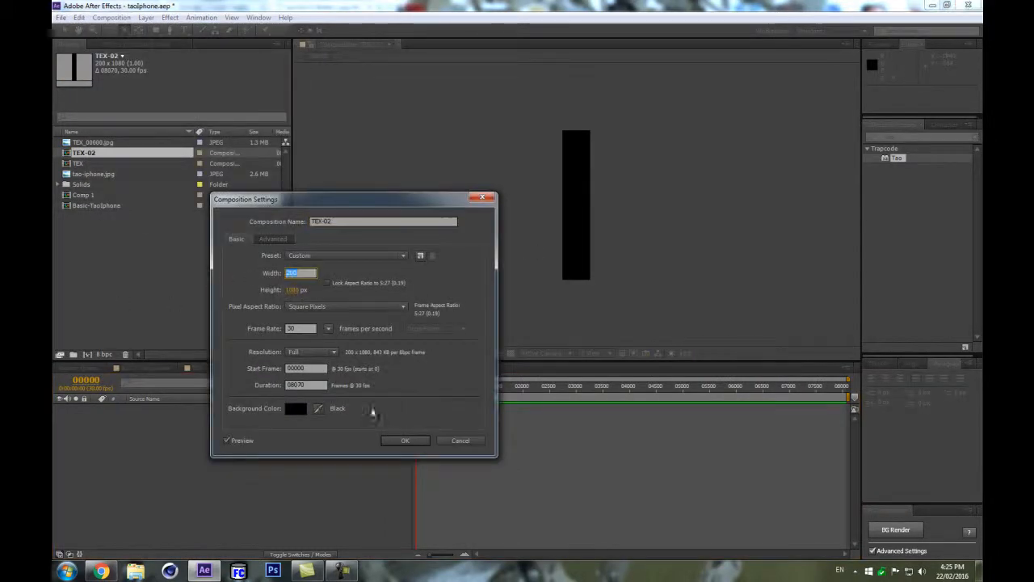
type("400")
key("Return")
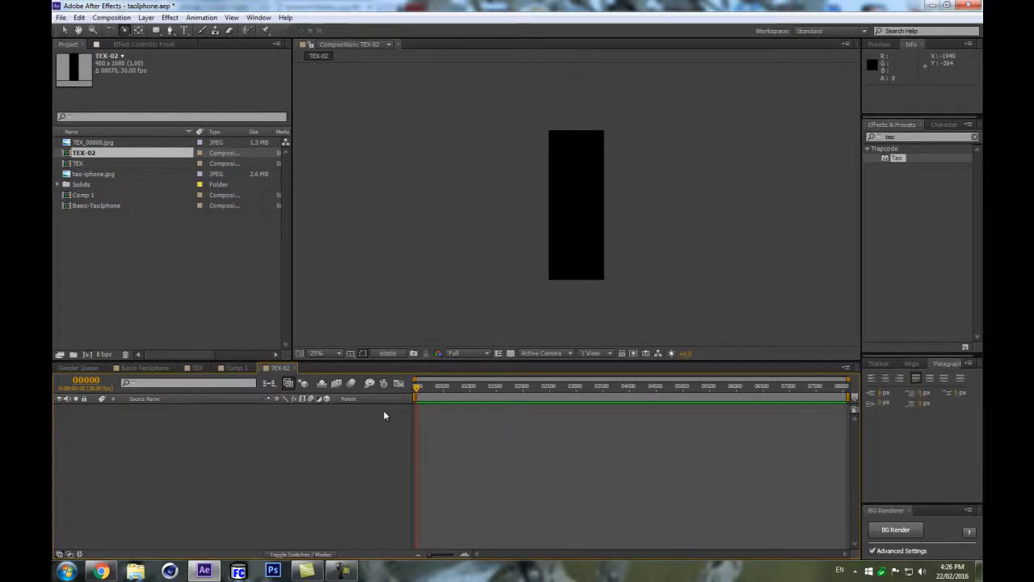
left_click(111, 17)
left_click(123, 45)
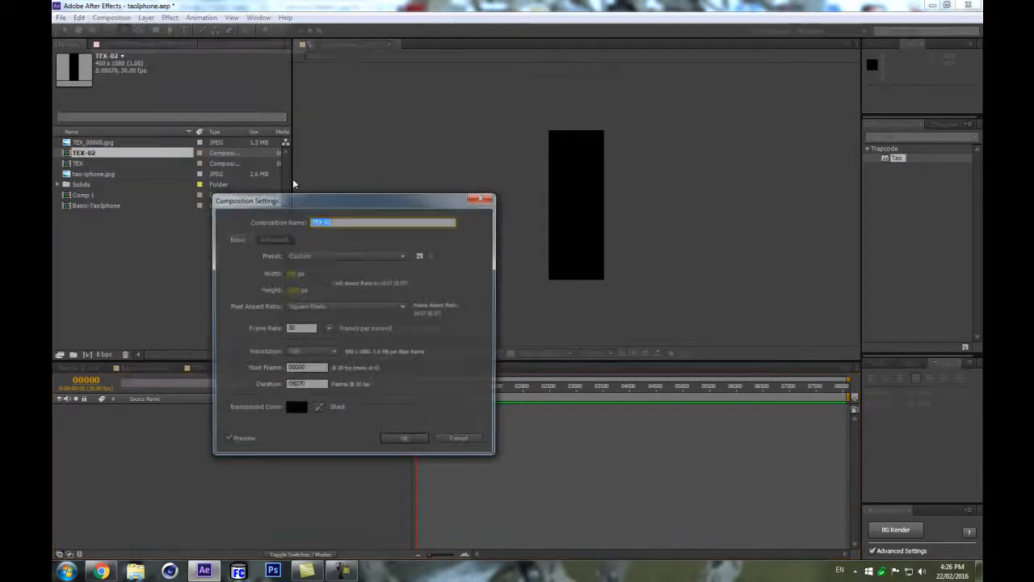
key("Tab")
type("500")
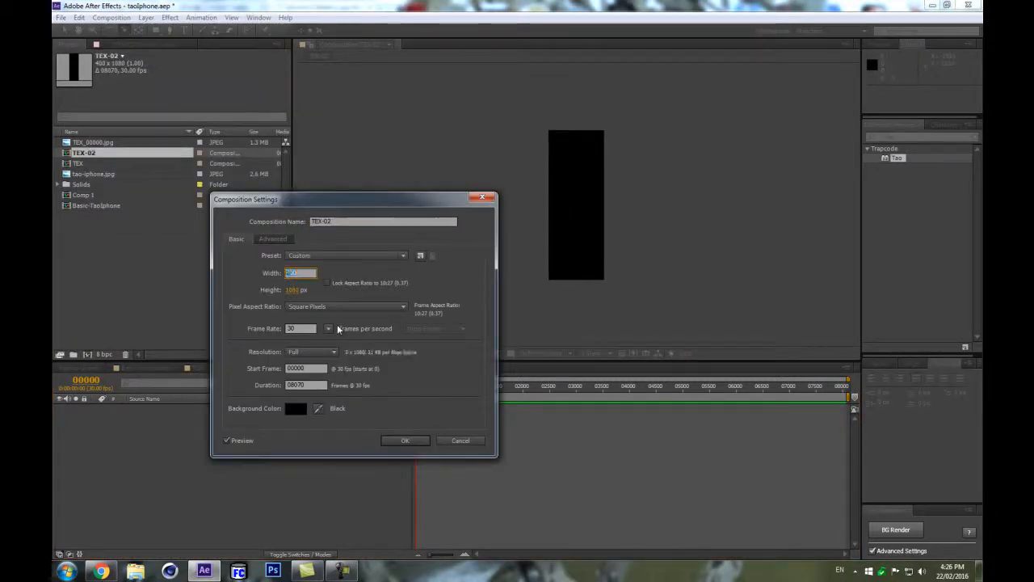
key("Return")
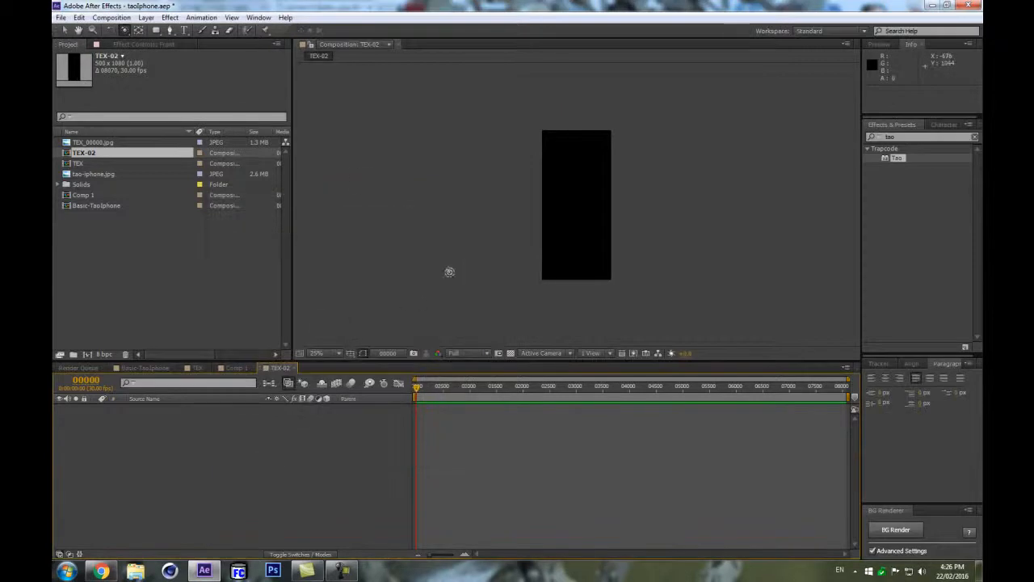
Add the tao-iphone.jpg photo as a layer in TEX-02 and scale it down.
left_click(95, 174)
left_click_drag(129, 175, 158, 448)
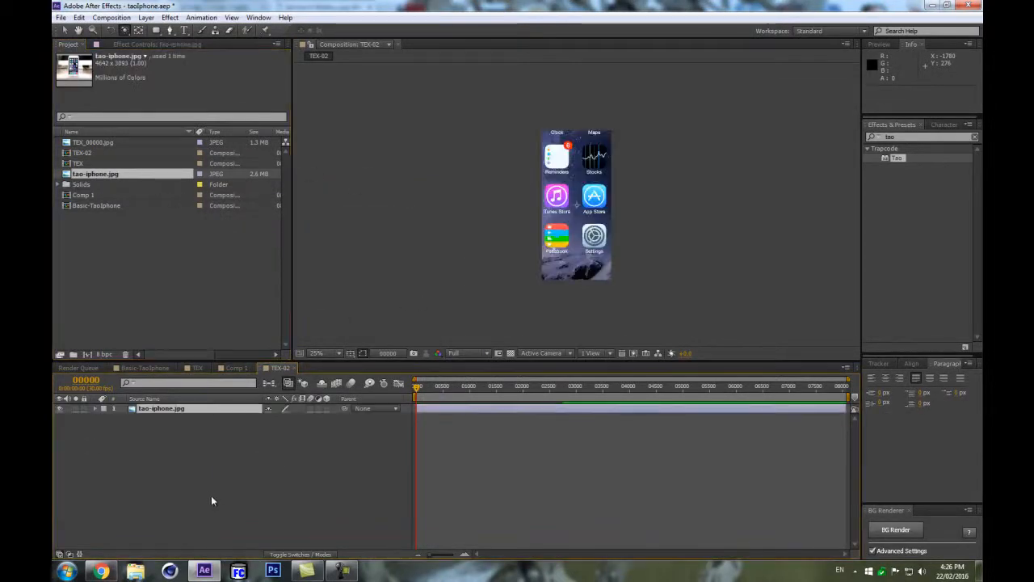
key("s")
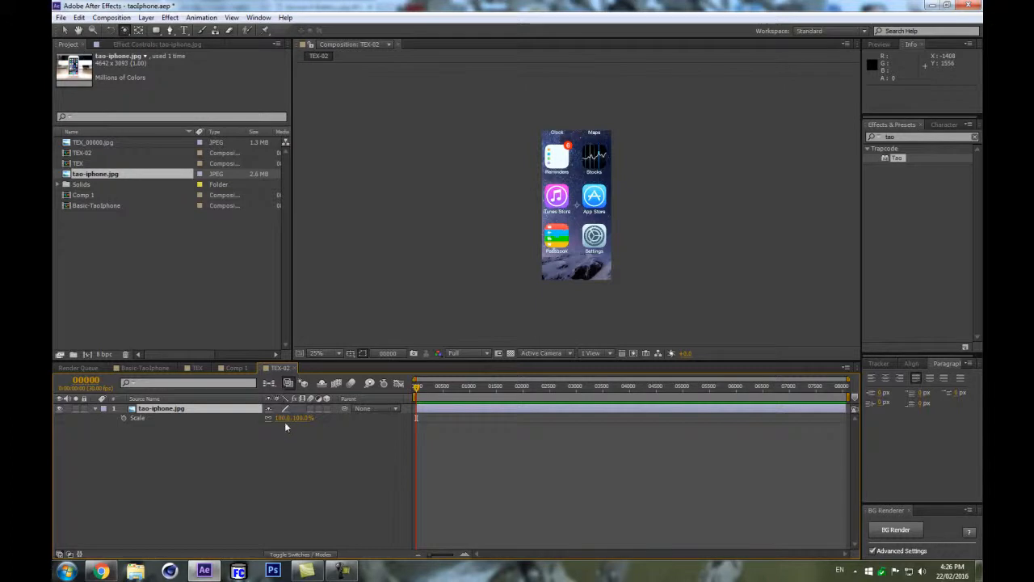
left_click_drag(279, 425, 244, 427)
Enlarge the TEX-02 composition frame in its settings and set the photo layer's scale to 43%.
left_click(110, 17)
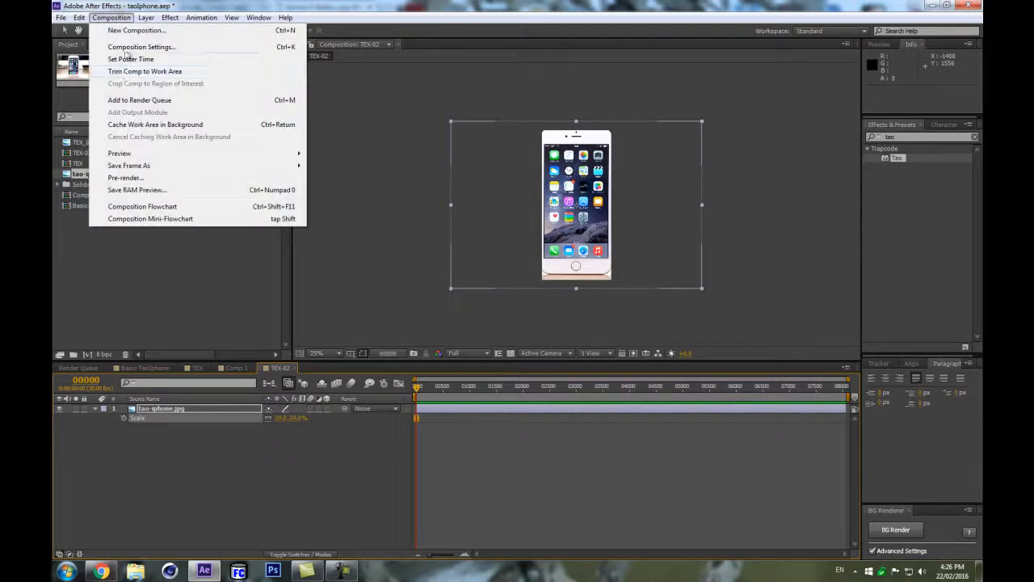
left_click(153, 44)
left_click_drag(292, 274, 485, 399)
left_click(406, 441)
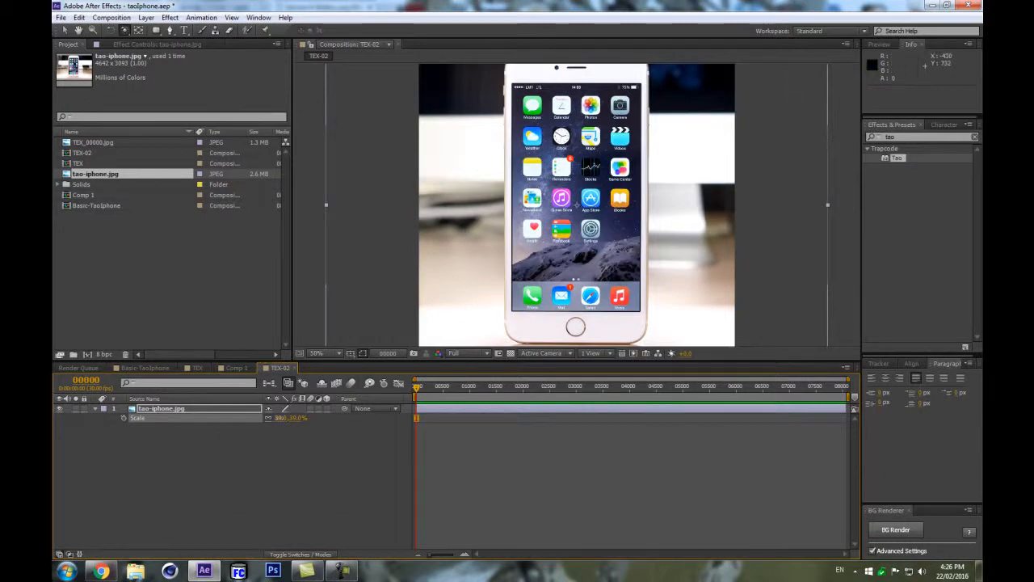
left_click_drag(279, 417, 283, 418)
scroll(607, 230, "down", 2)
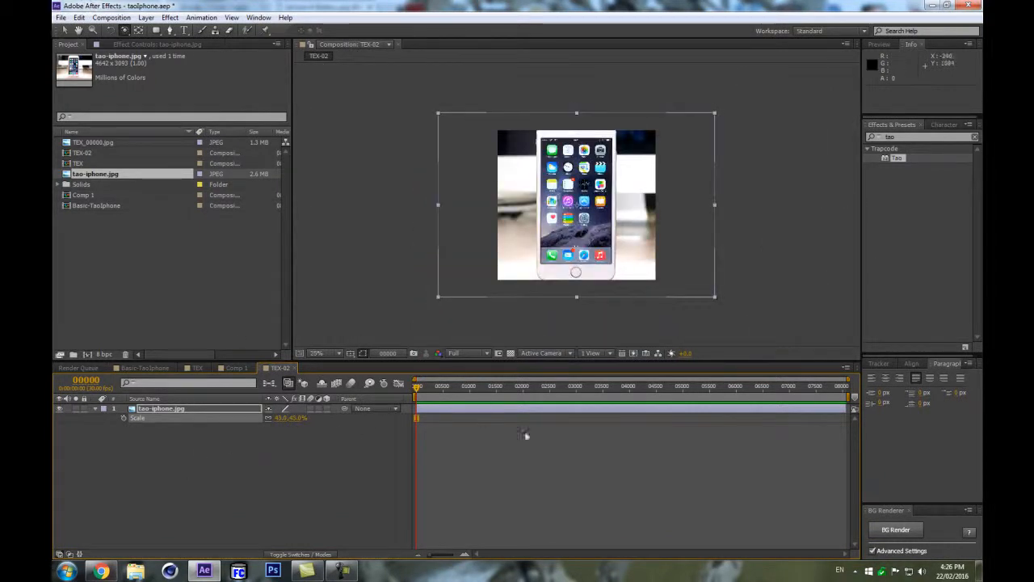
Draw a region of interest around the phone's screen and crop the composition to that region.
left_click(499, 353)
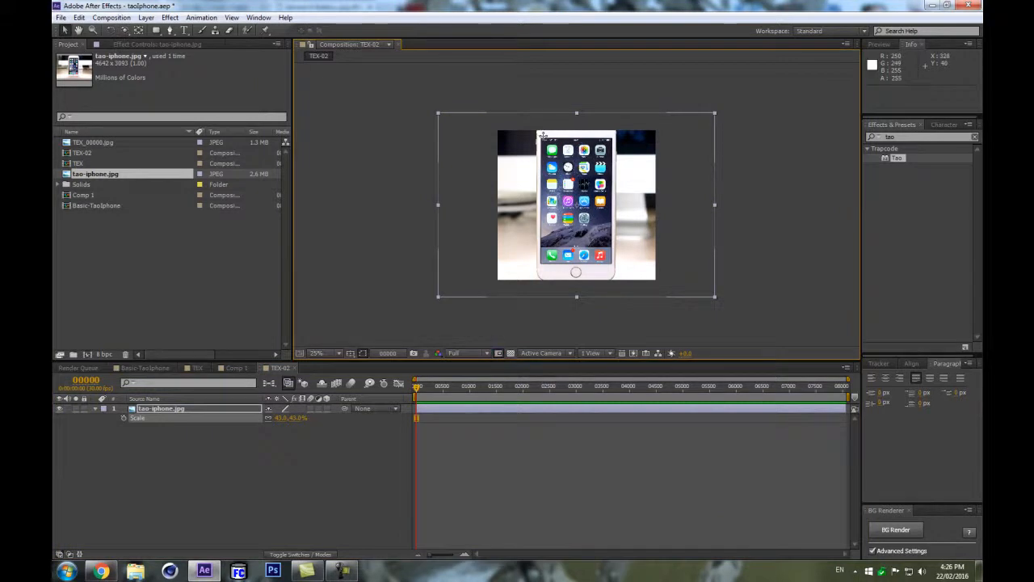
left_click_drag(541, 137, 610, 265)
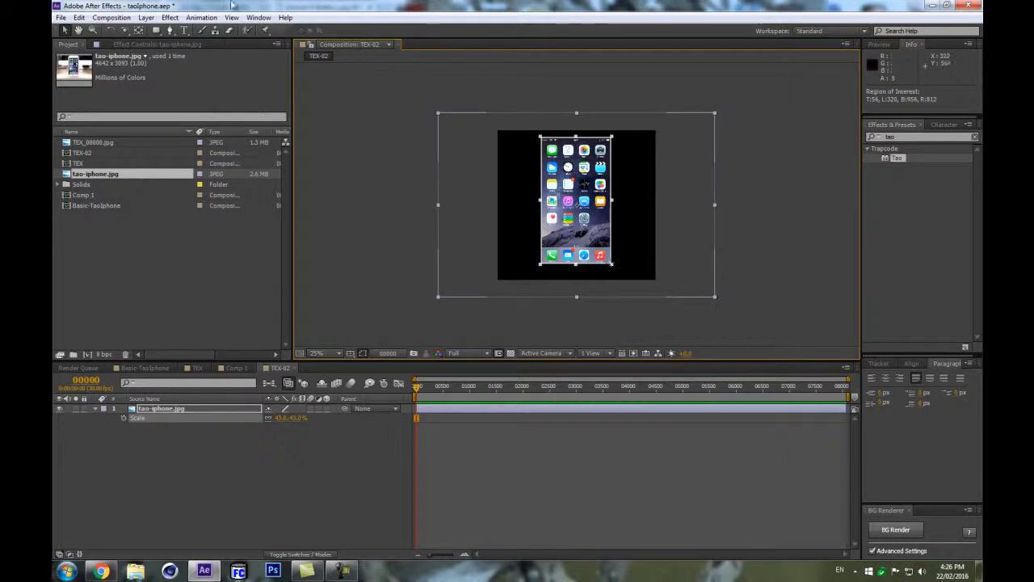
left_click(111, 17)
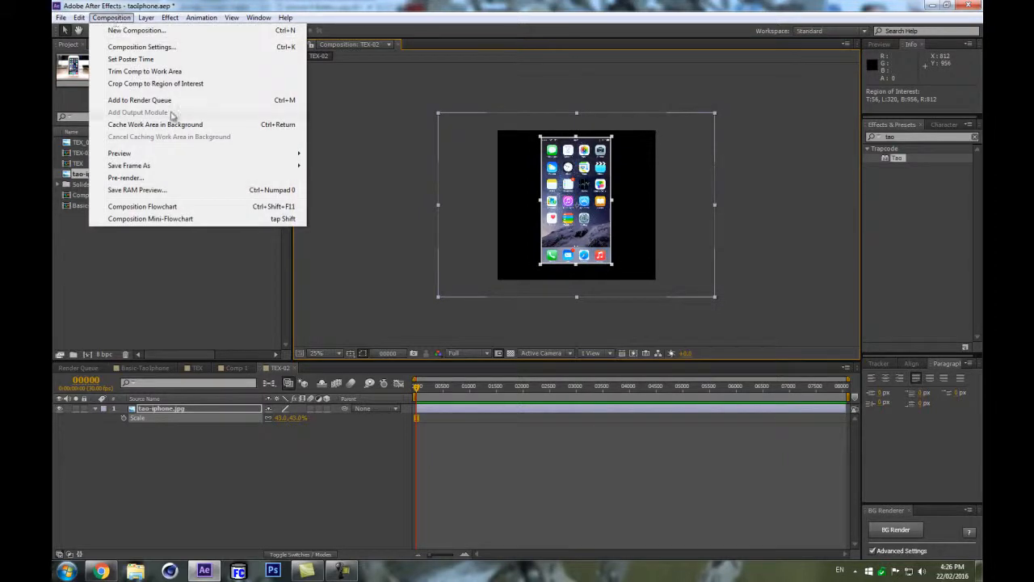
left_click(185, 84)
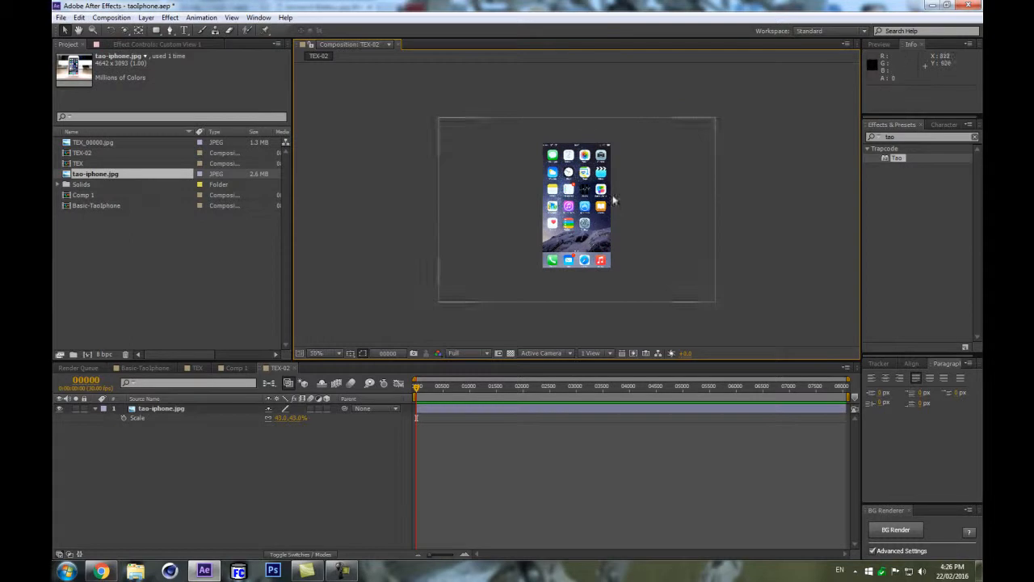
Rename Comp 1 as Basic-TaoIphone-02, reusing the original Basic-TaoIphone composition's name.
scroll(604, 234, "up", 2)
scroll(565, 175, "up", 1)
scroll(566, 175, "down", 1)
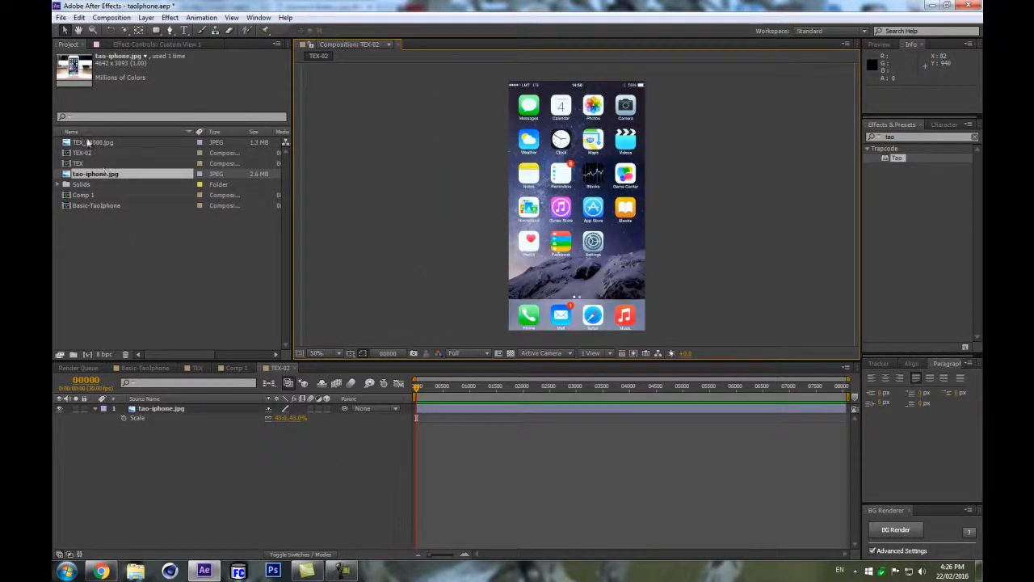
double_click(88, 205)
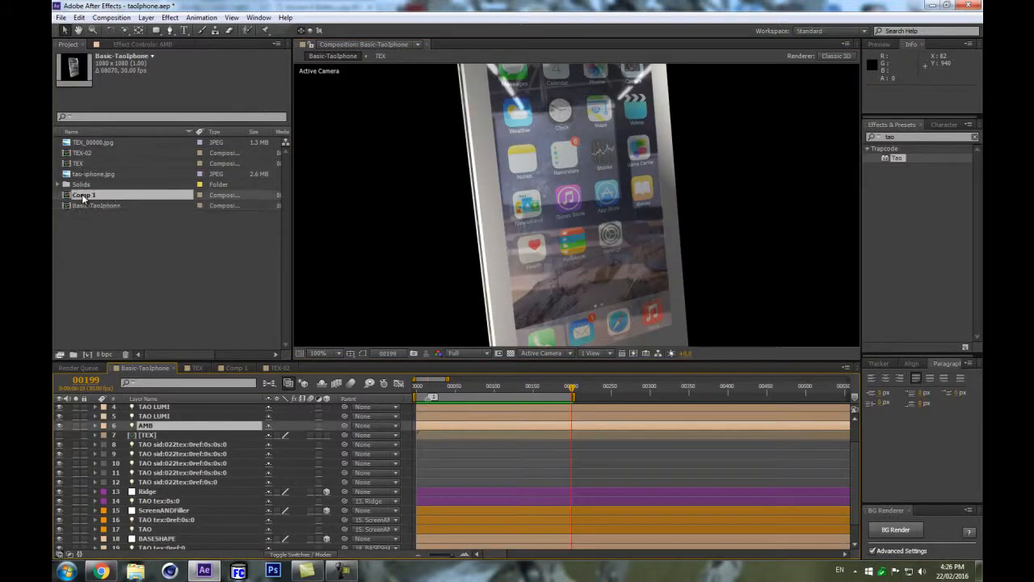
double_click(83, 196)
left_click(96, 206)
key("Return")
key("ctrl+c")
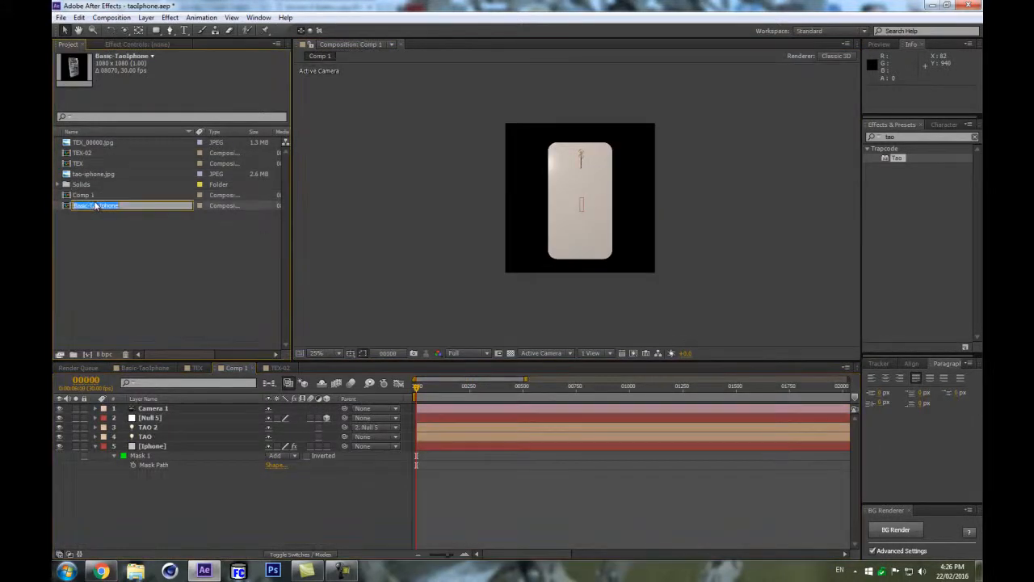
left_click(103, 197)
key("Return")
key("ctrl+v")
type("-02")
key("Return")
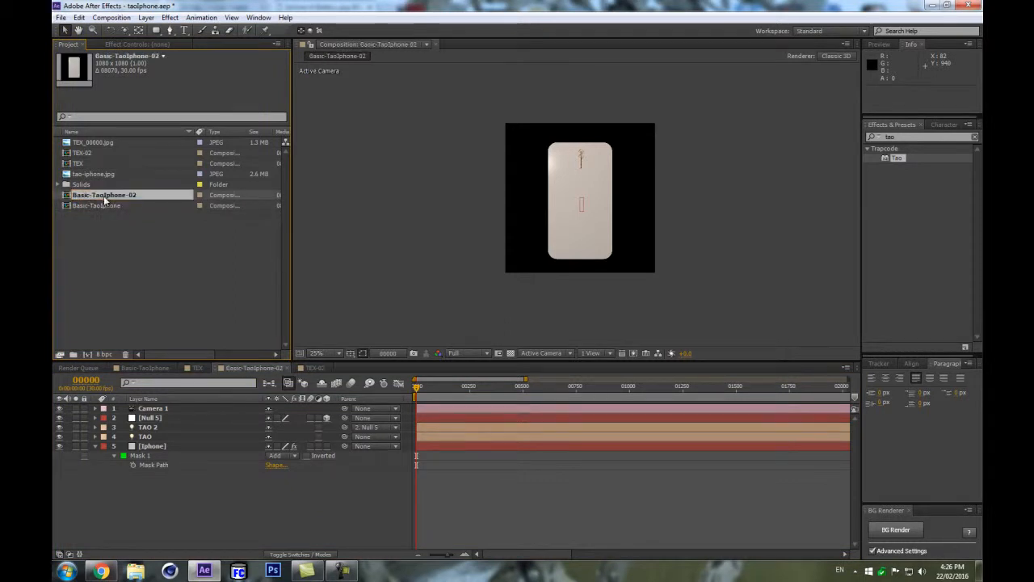
Add the TEX-02 composition as a layer in Basic-TaoIphone-02 and hide that layer.
left_click(96, 154)
left_click_drag(147, 404, 166, 427)
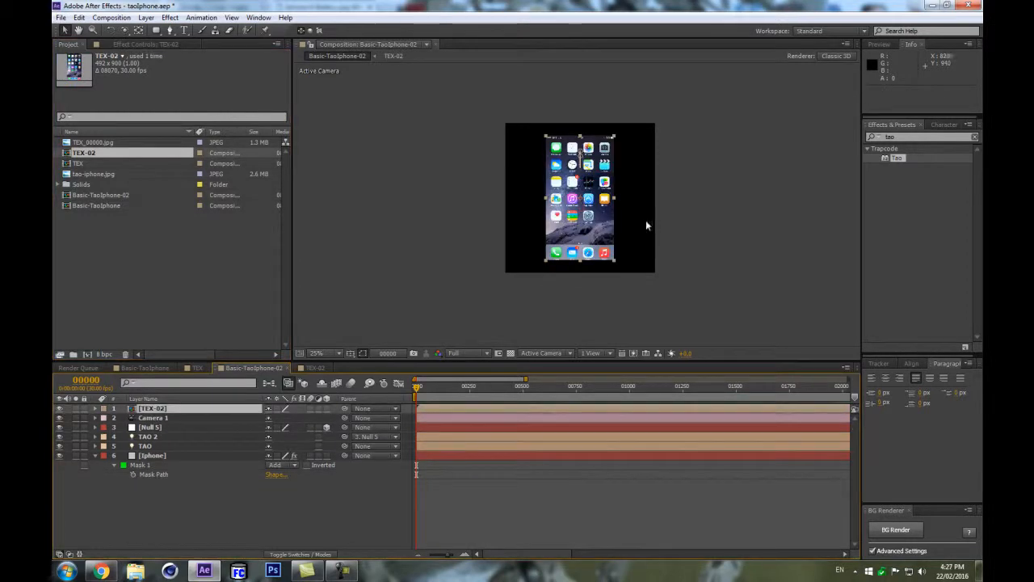
key("period")
left_click(59, 409)
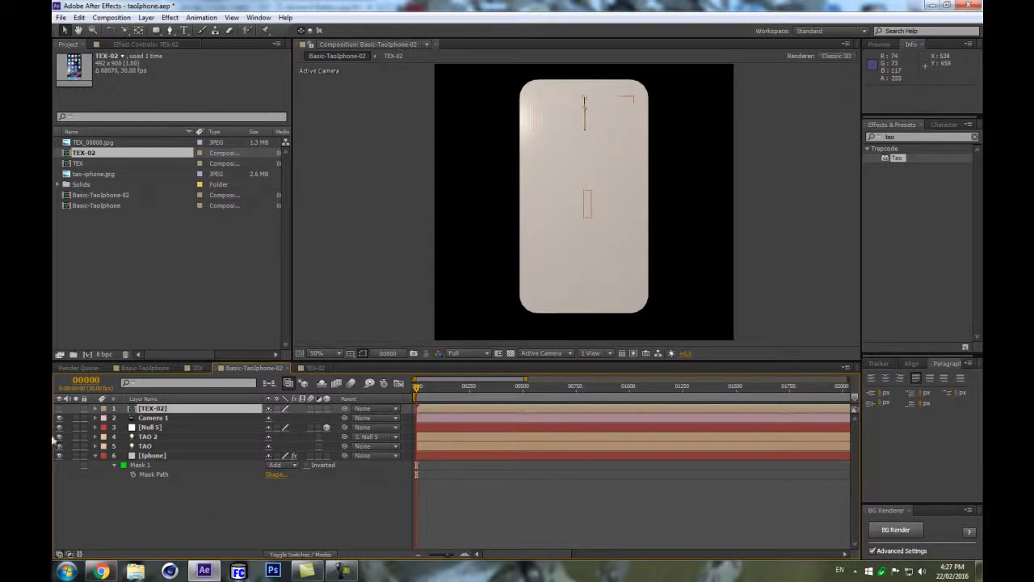
Set the Tao effect's Color Texture on the Iphone layer to the TEX-02 layer.
left_click(170, 464)
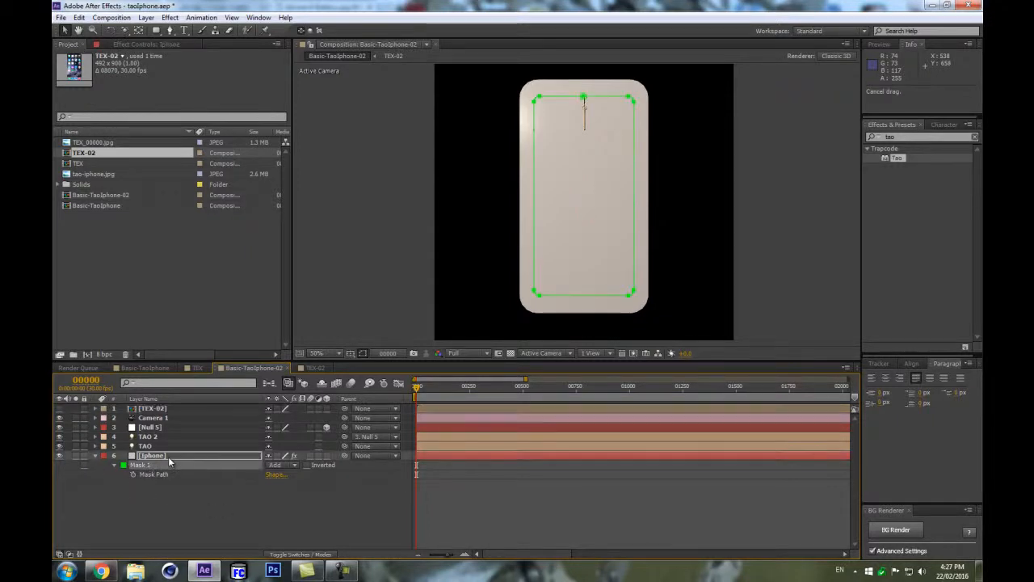
left_click(202, 457)
left_click(149, 45)
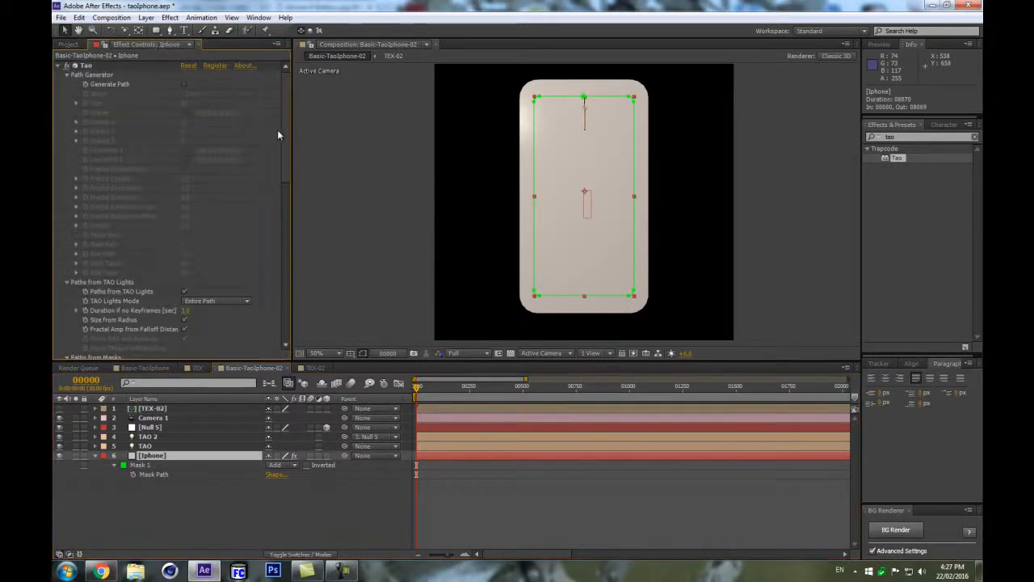
left_click_drag(285, 128, 266, 289)
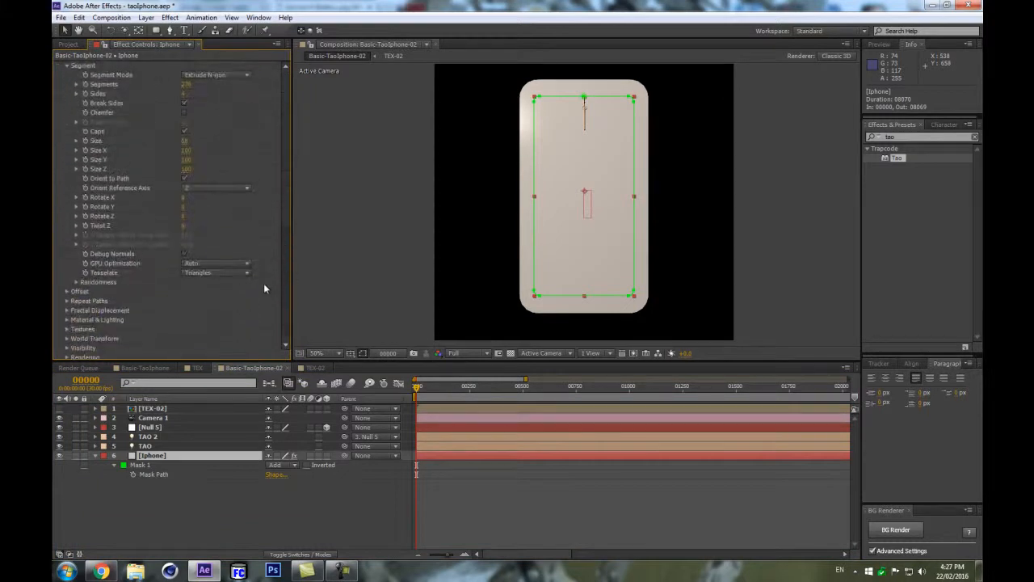
left_click(67, 326)
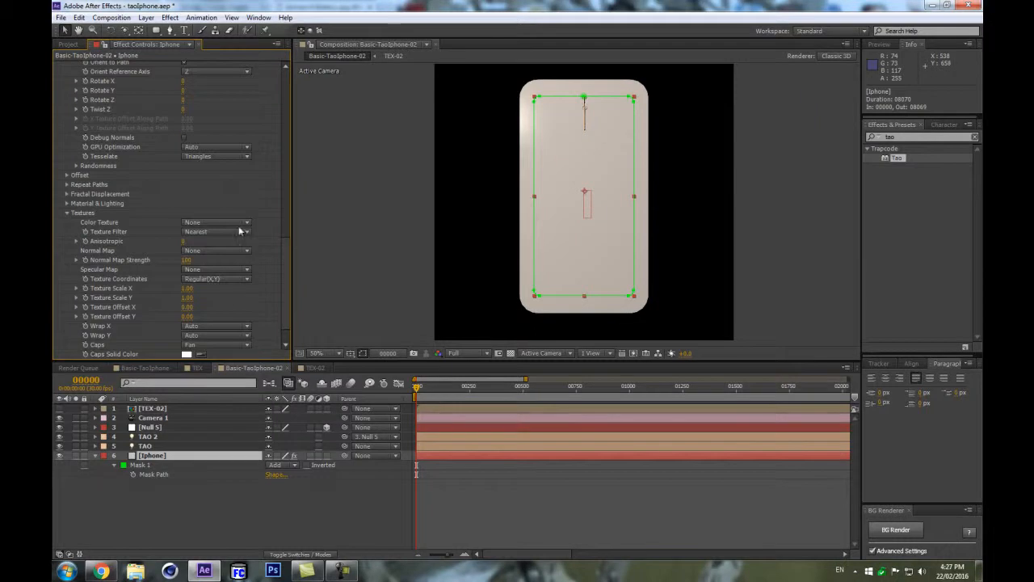
left_click(222, 223)
left_click(232, 249)
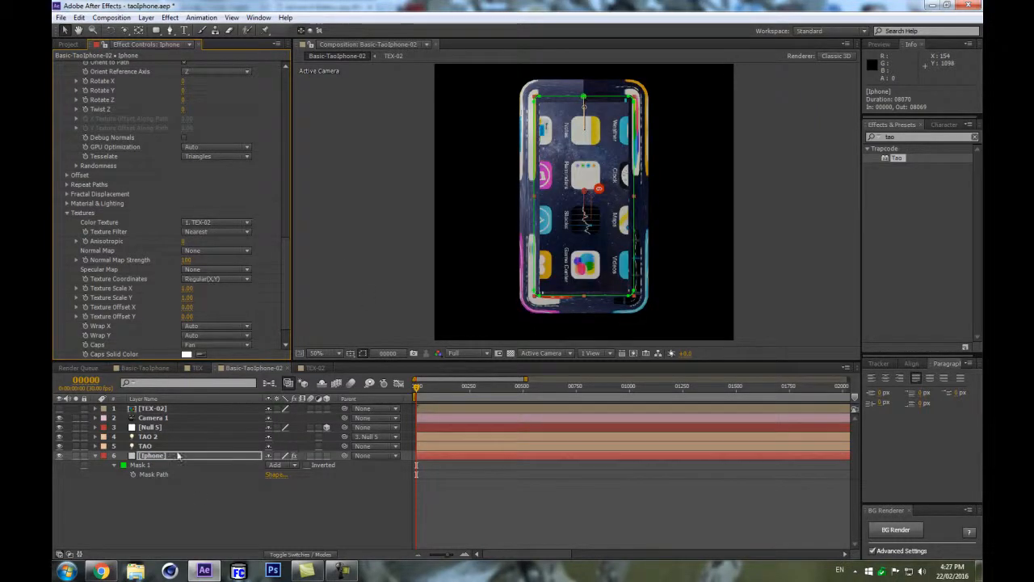
Rename both TAO light layers to TAO tex:0.
left_click(147, 436)
key("Return")
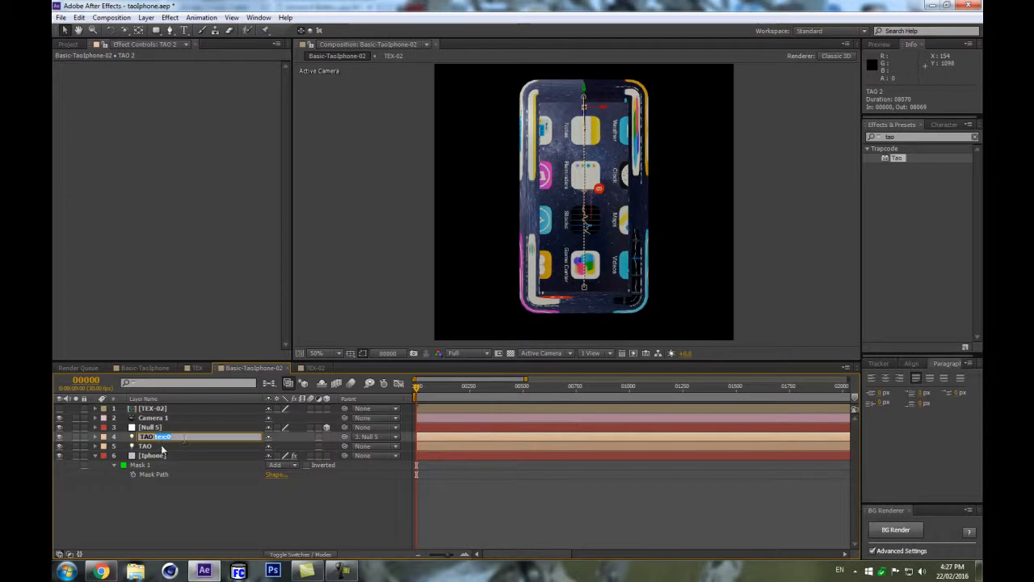
left_click(162, 446)
key("Return")
key("Return")
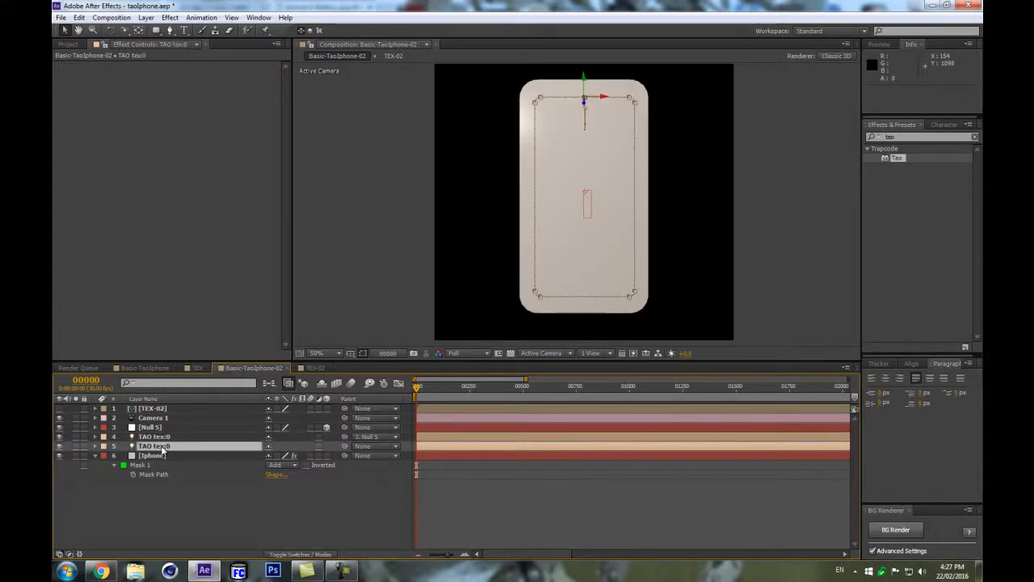
Duplicate a TAO tex:0 light layer and rename the copy TAO.
left_click(164, 441)
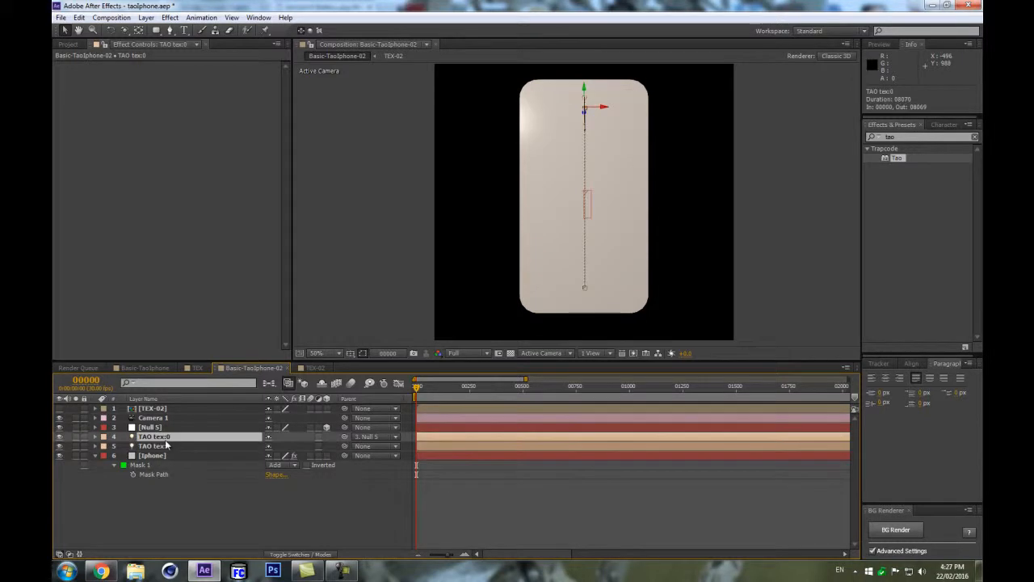
key("ctrl+d")
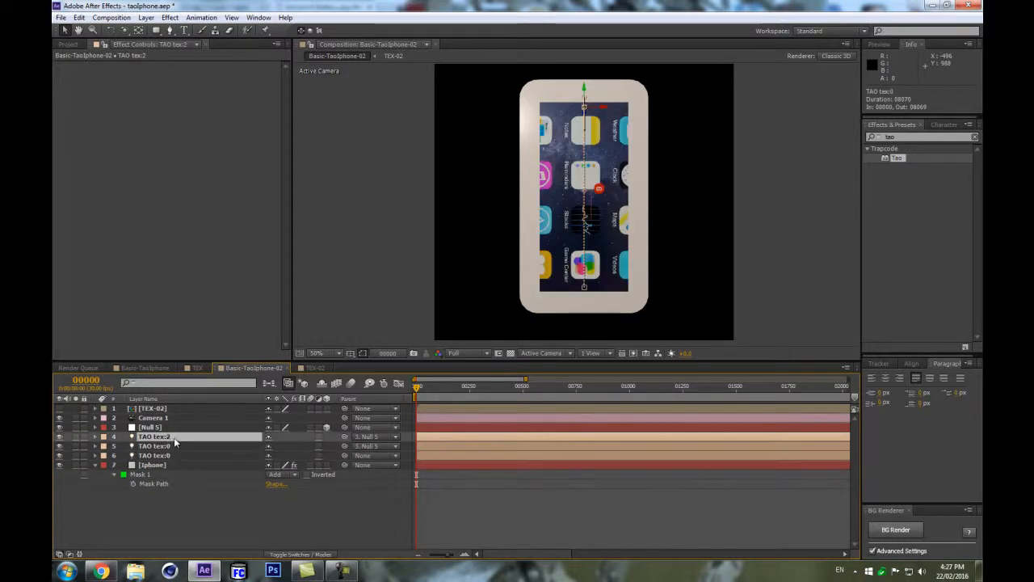
key("Return")
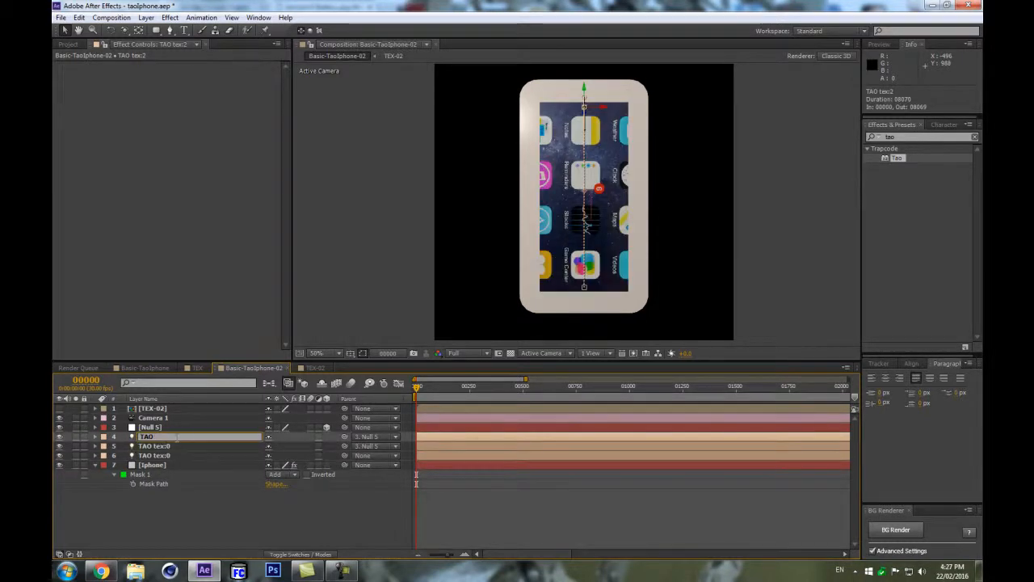
type("TAO")
key("Return")
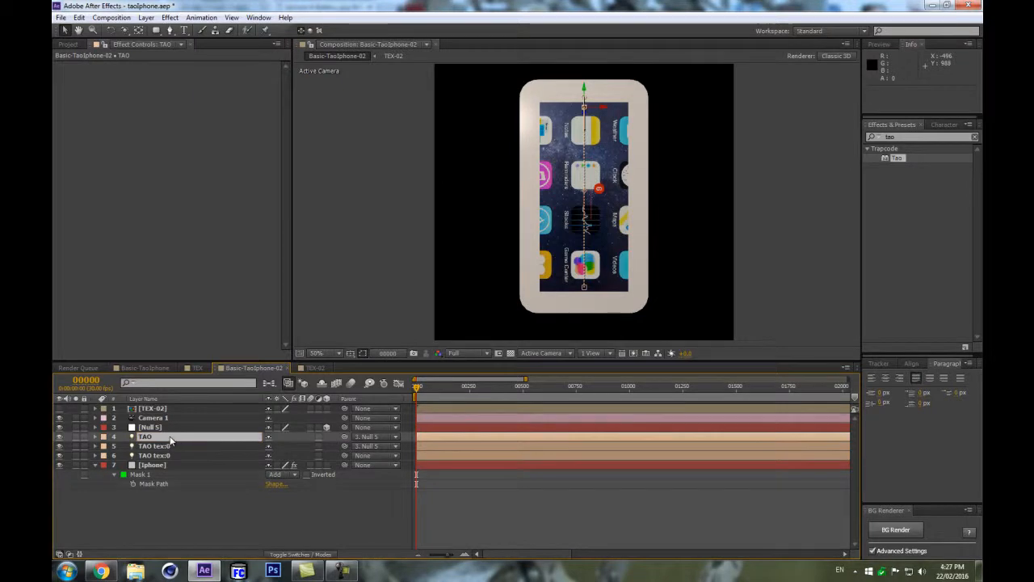
Move the TAO light up along the phone's vertical axis to position 0, -261, 0.
key("p")
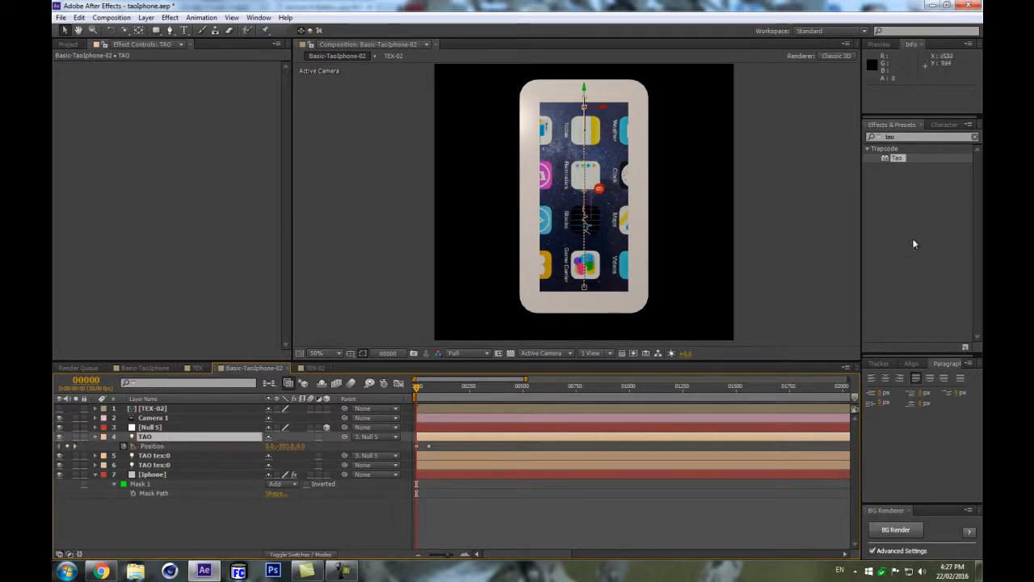
left_click_drag(446, 449, 408, 452)
left_click(371, 539)
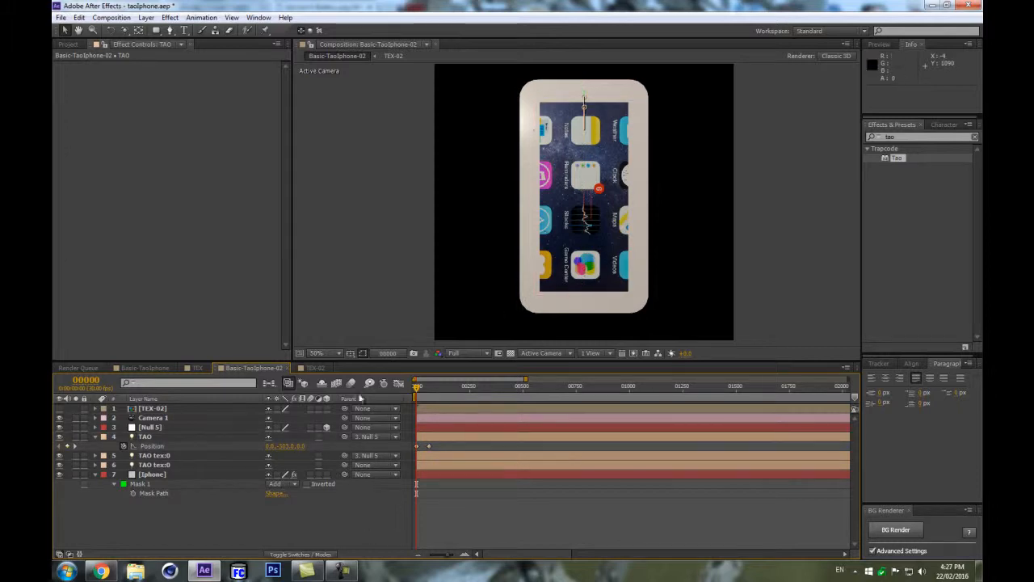
left_click(416, 447)
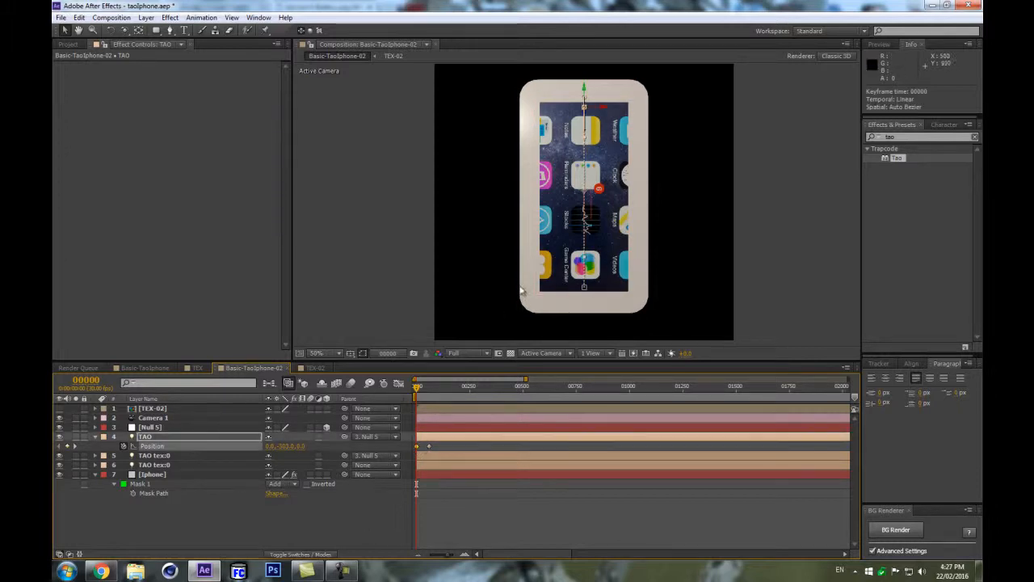
left_click_drag(586, 289, 588, 279)
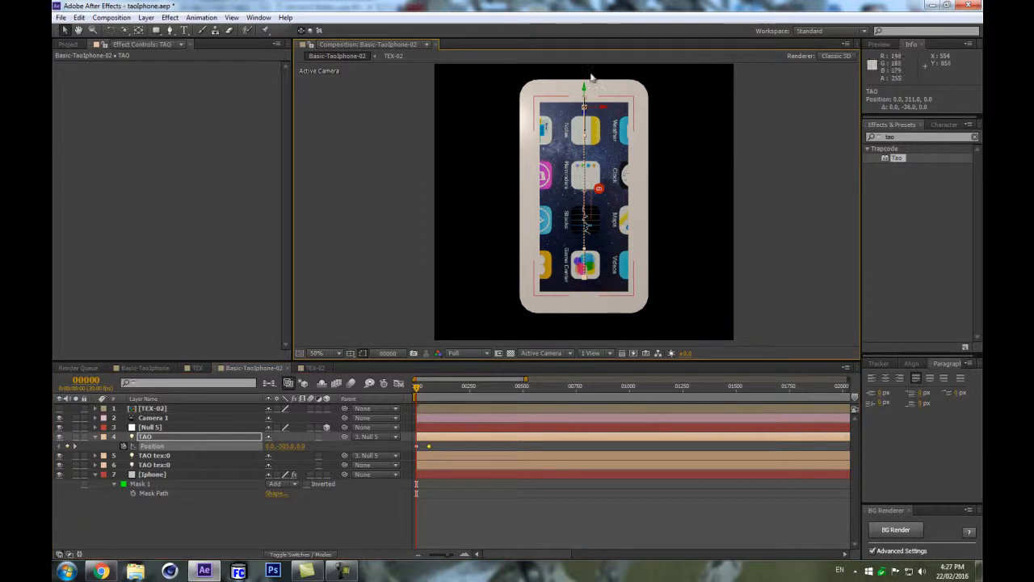
left_click(421, 449)
left_click(421, 449)
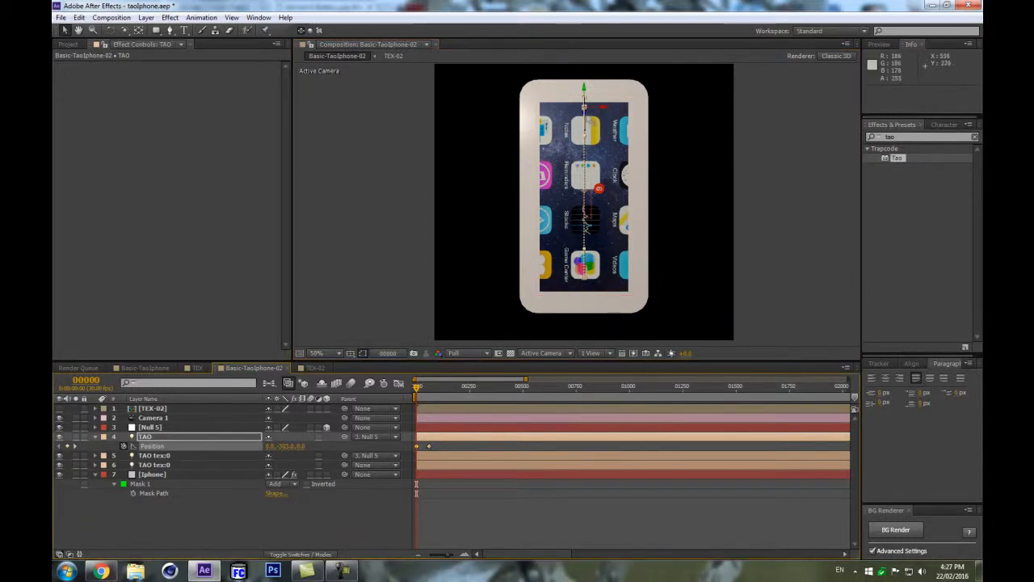
left_click_drag(585, 91, 583, 103)
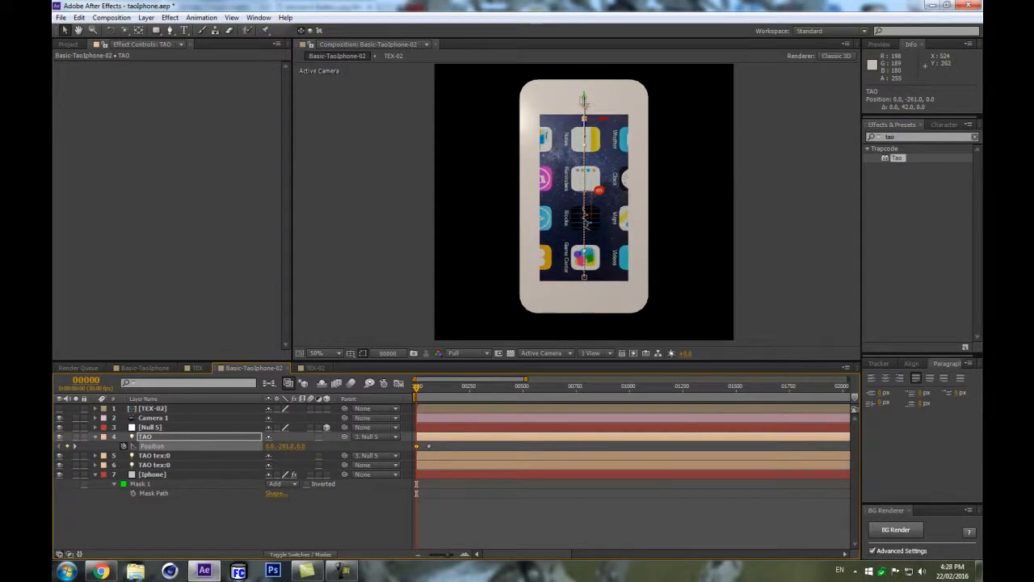
Duplicate the Null 5 layer and parent the TAO light to the new null copy.
left_click(158, 437)
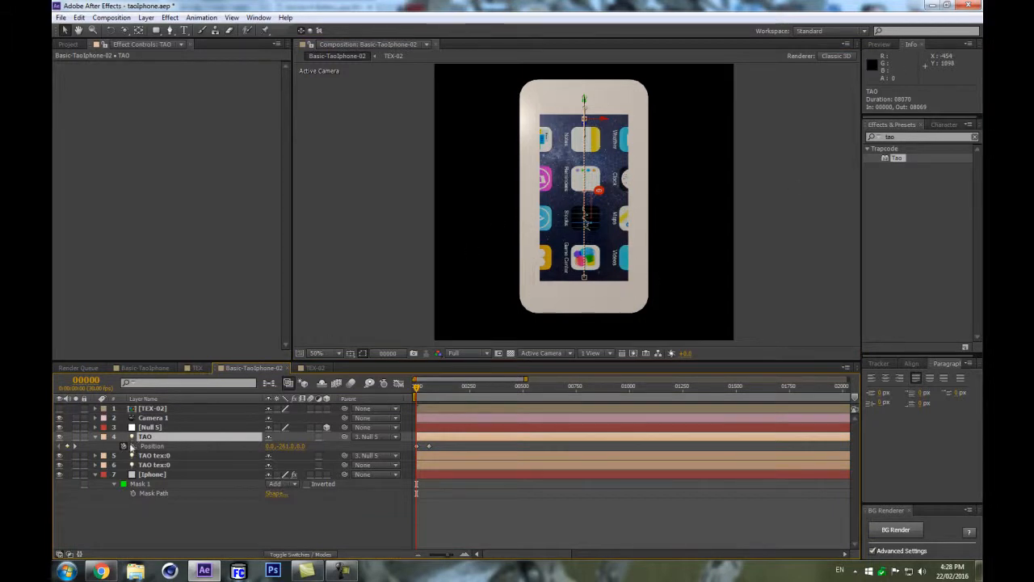
left_click(151, 428)
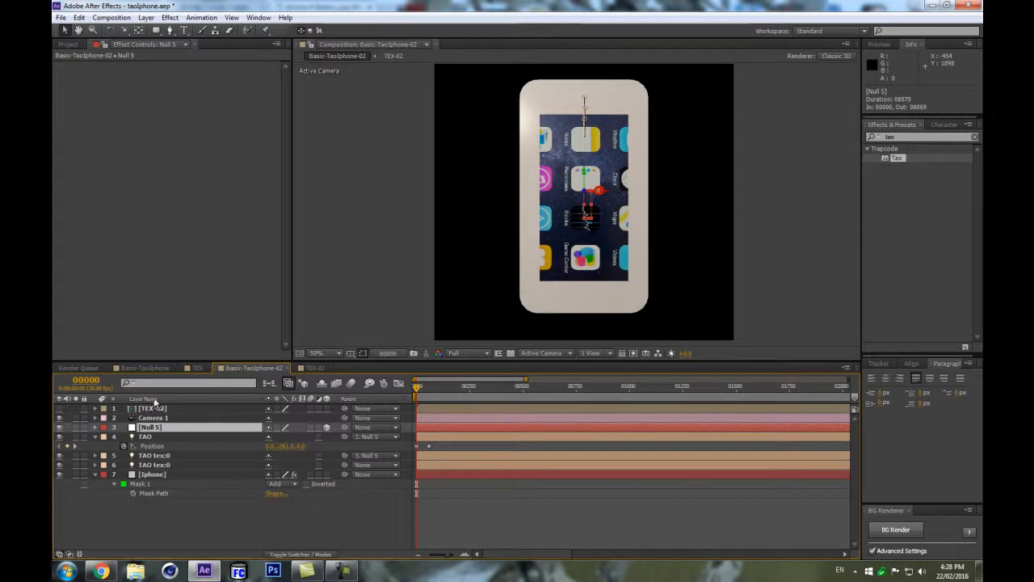
key("ctrl+d")
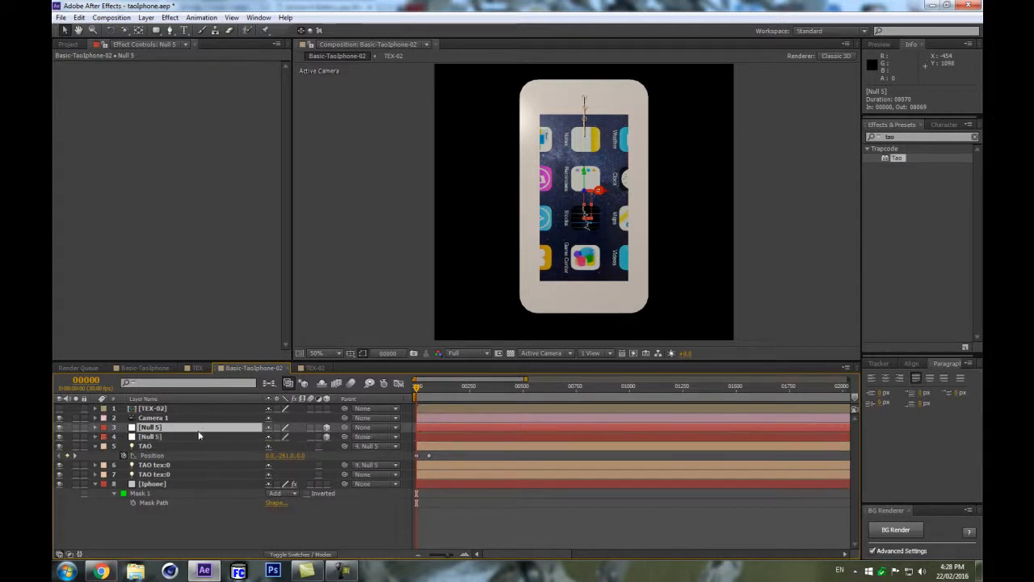
left_click(157, 447)
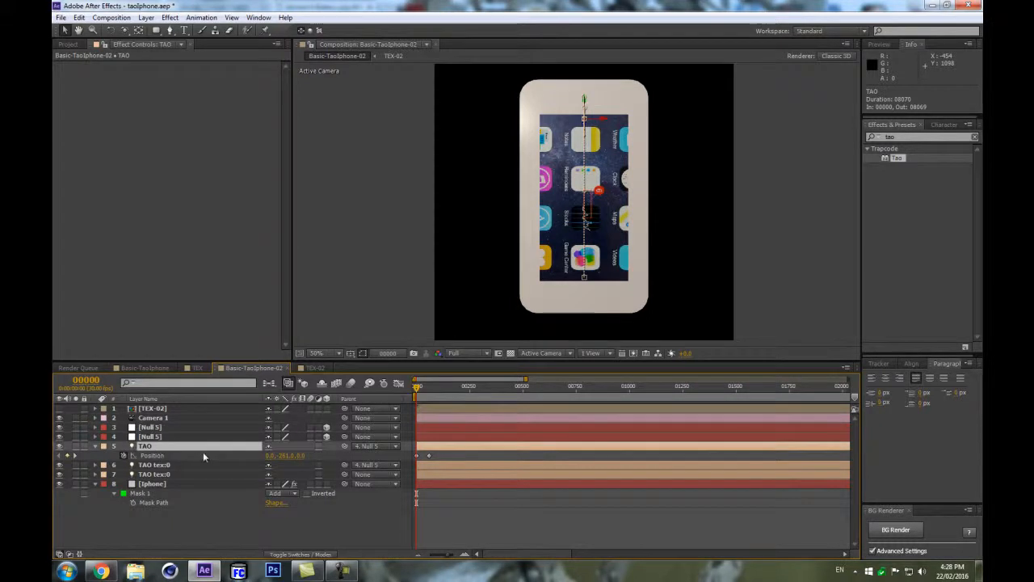
left_click_drag(344, 446, 210, 430)
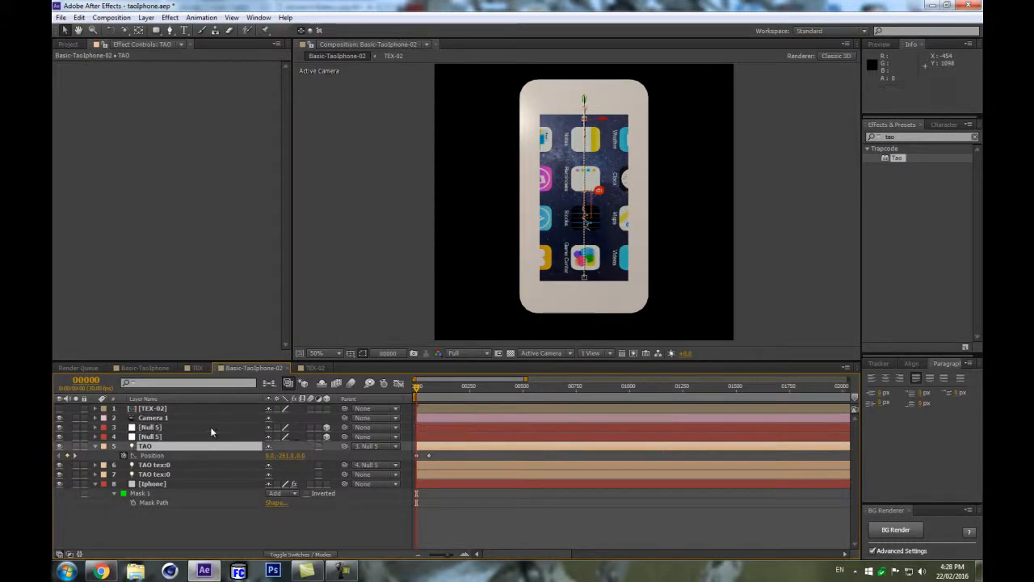
left_click(210, 428)
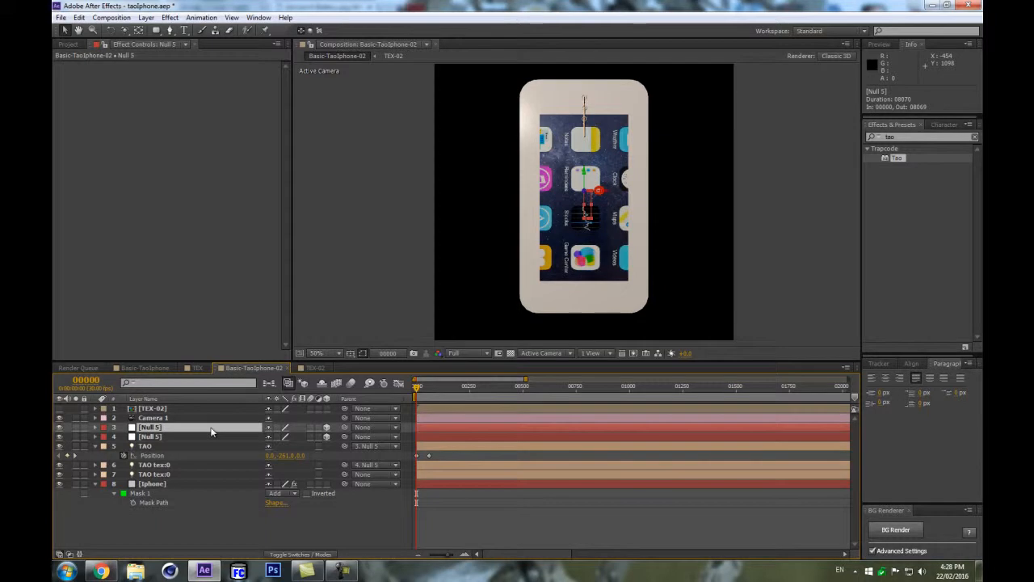
key("s")
left_click_drag(282, 438, 288, 437)
key("ctrl+z")
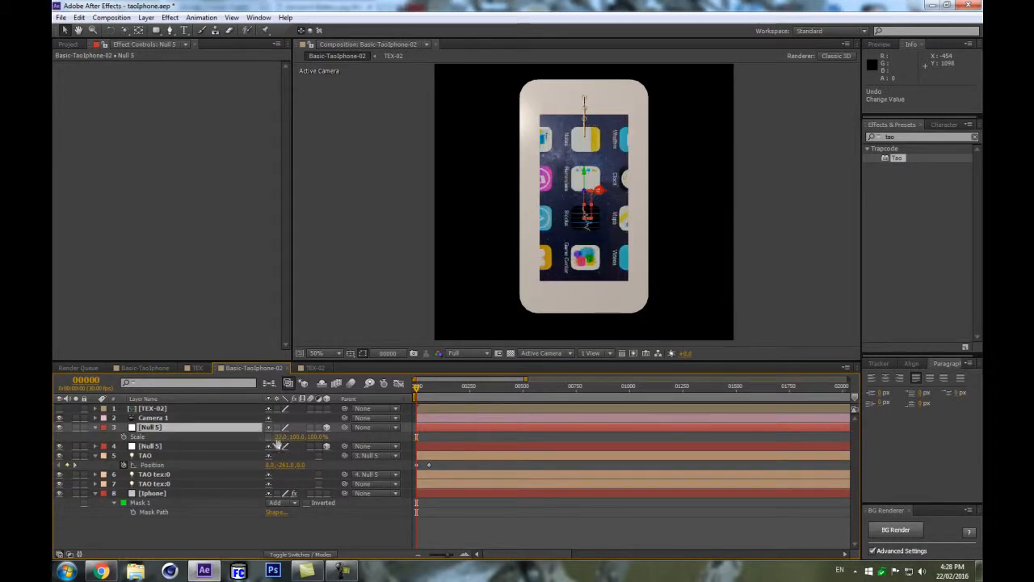
Open the TEX-02 composition and swap its dimensions to 900 px wide by 492 px high.
left_click(164, 408)
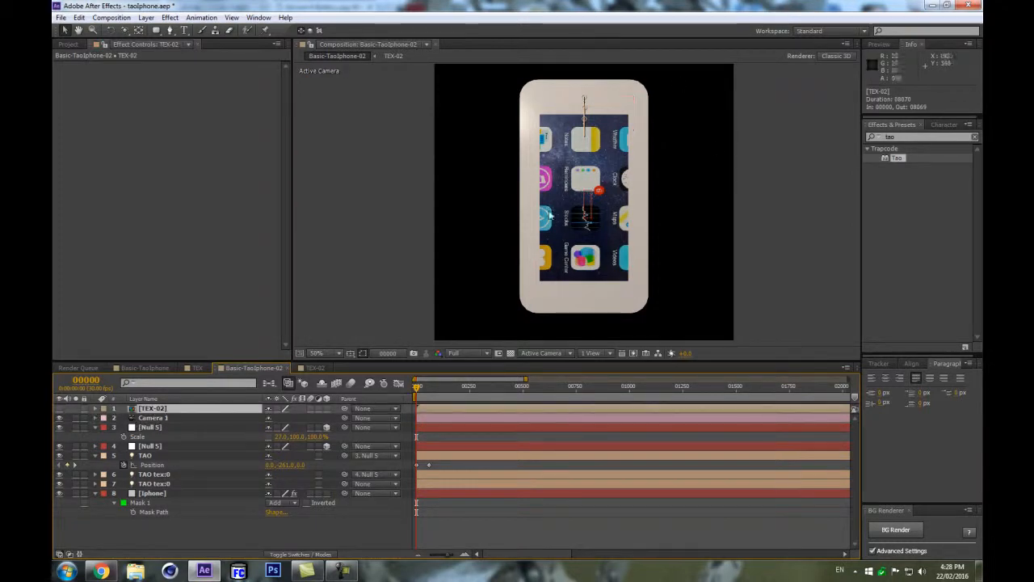
double_click(153, 408)
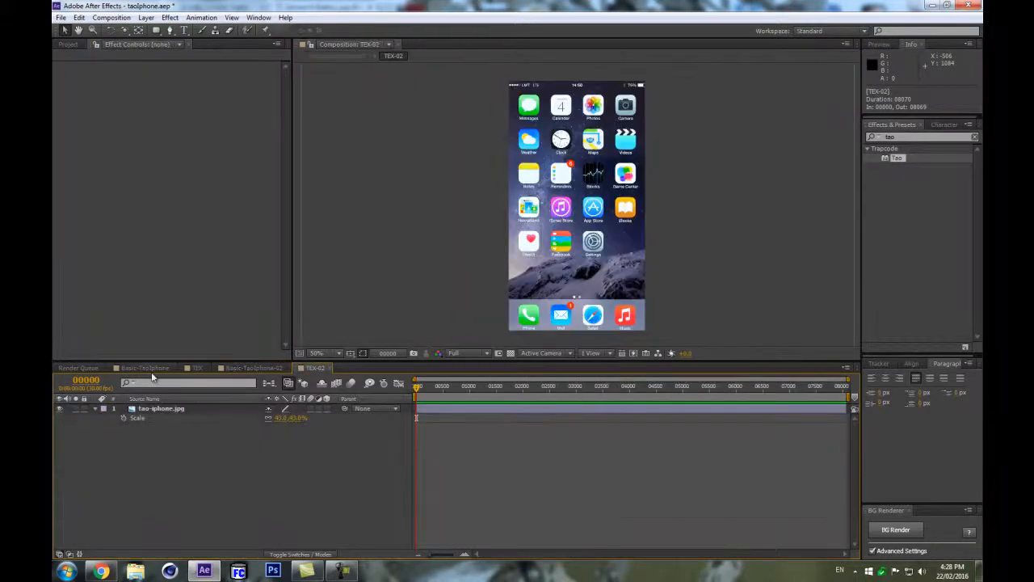
scroll(473, 154, "down", 2)
left_click(103, 18)
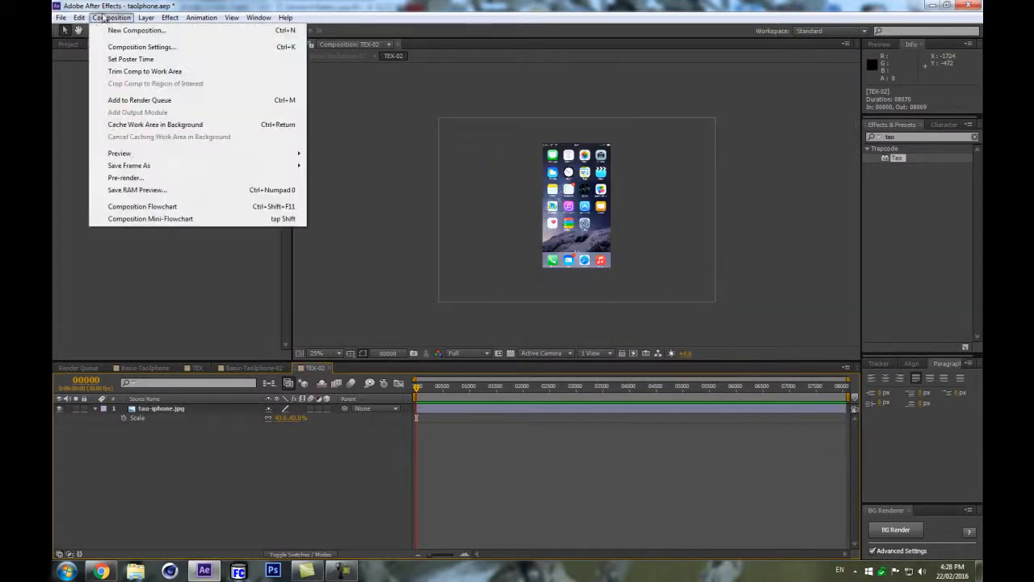
left_click(112, 47)
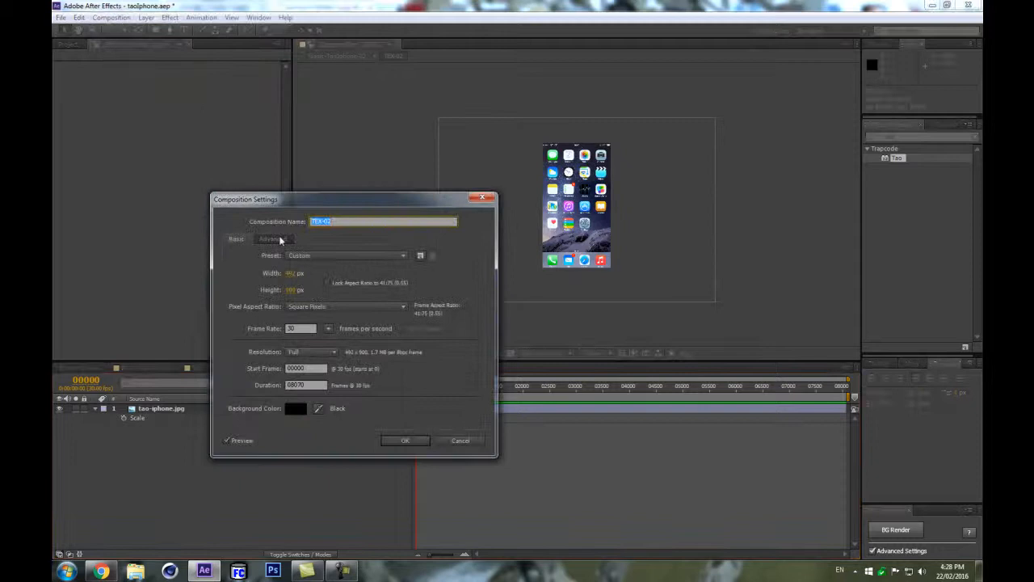
left_click(291, 290)
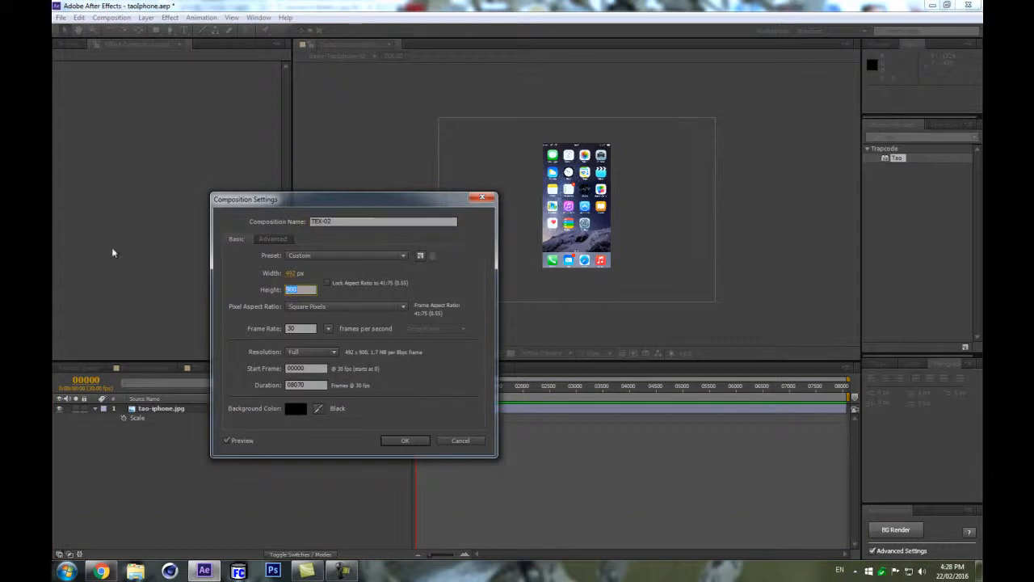
left_click(298, 275)
key("ctrl+c")
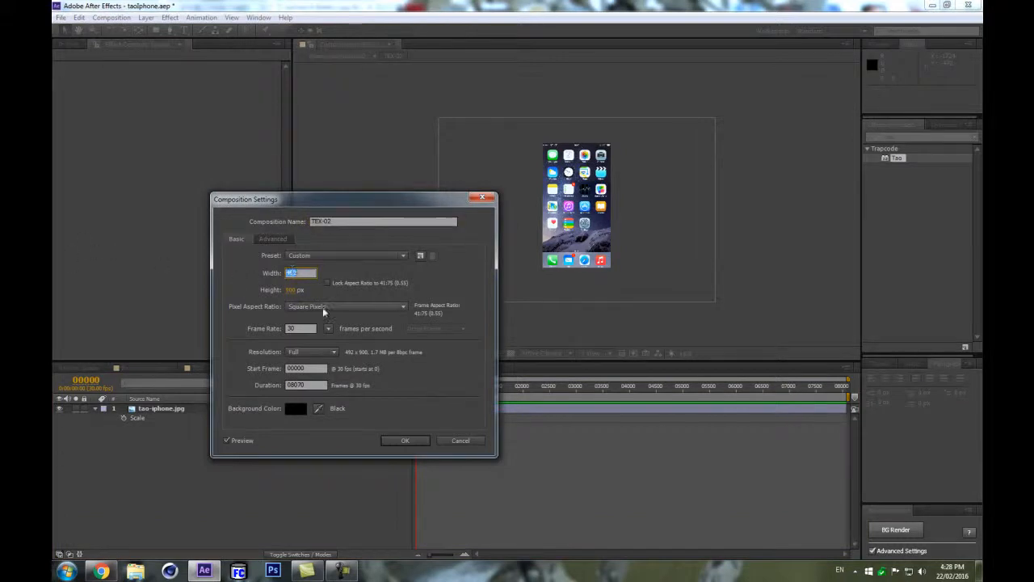
left_click(294, 291)
key("ctrl+v")
left_click(296, 276)
type("900")
key("Return")
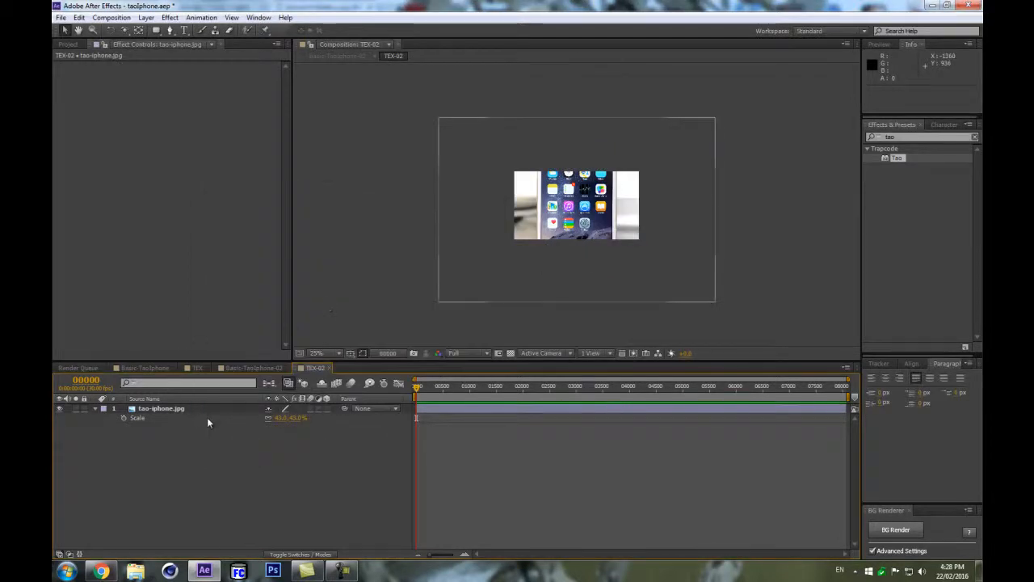
Rotate the tao-iphone.jpg layer 90° and nudge it to fill the TEX-02 frame.
left_click(192, 414)
key("r")
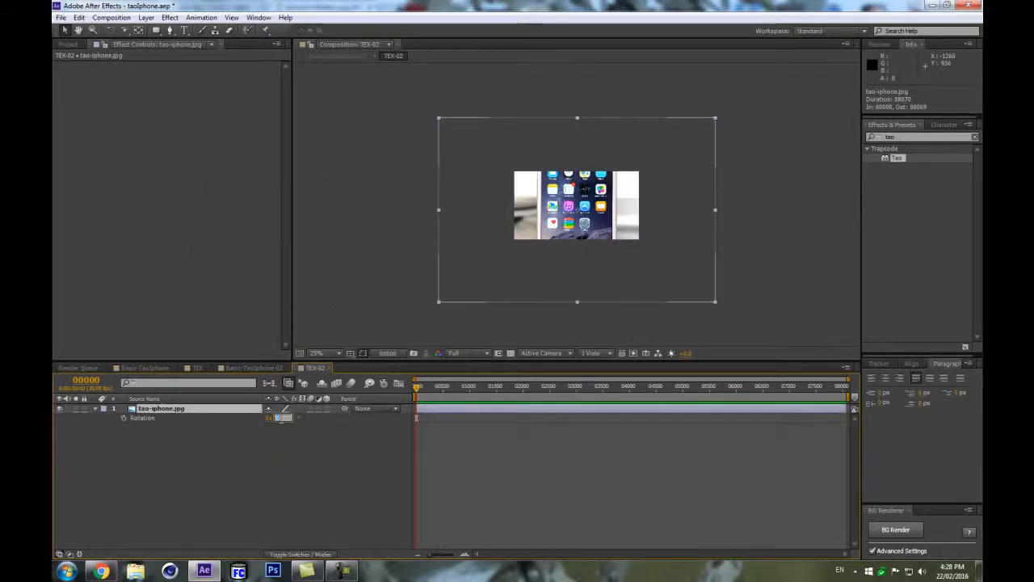
left_click_drag(278, 419, 285, 423)
mouse_move(568, 293)
left_mouse_down()
mouse_move(558, 282)
mouse_move(568, 276)
left_mouse_up()
key("Left")
key("Left")
key("Left")
key("Left")
key("Left")
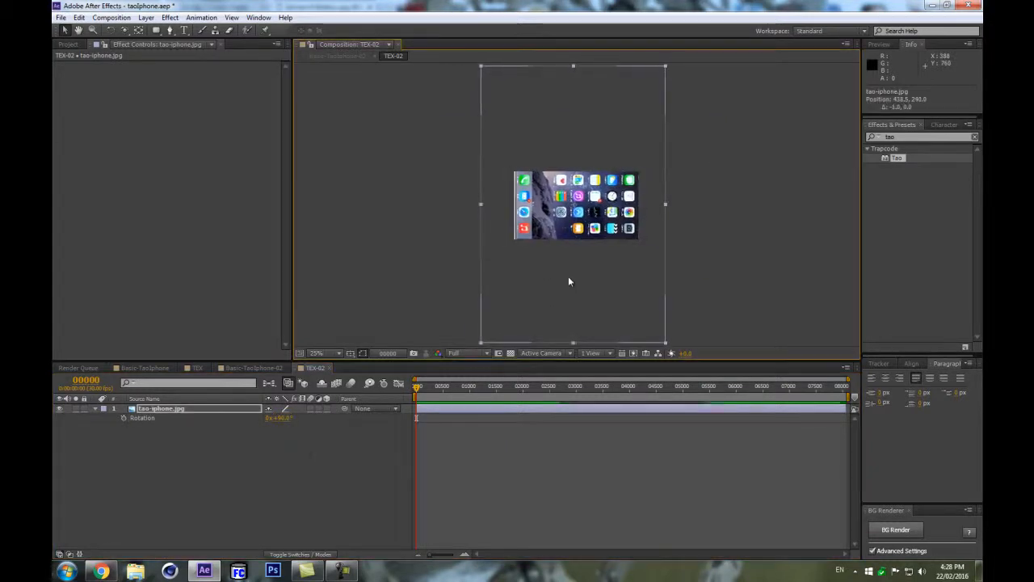
key("Right")
key("Right")
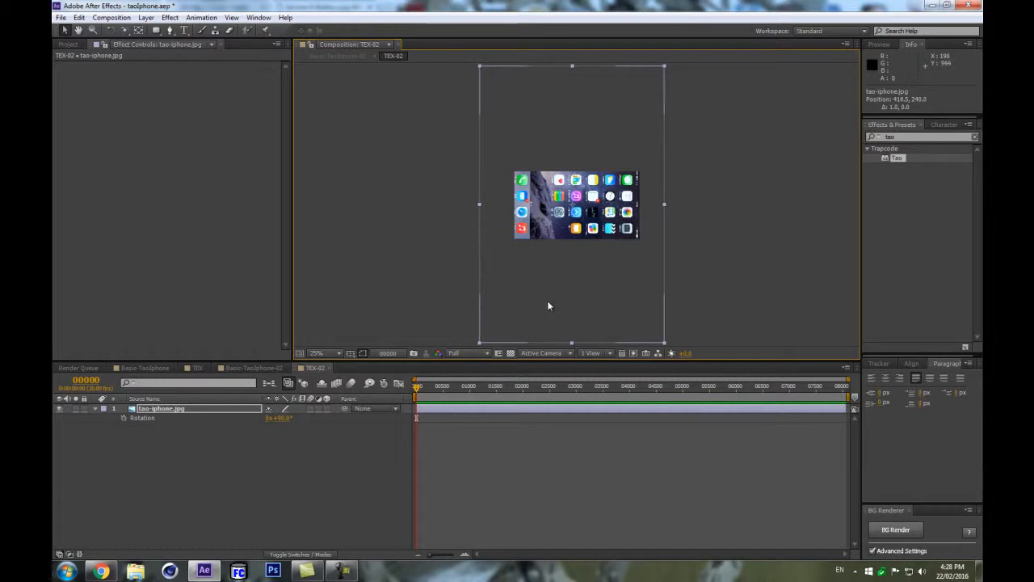
key("period")
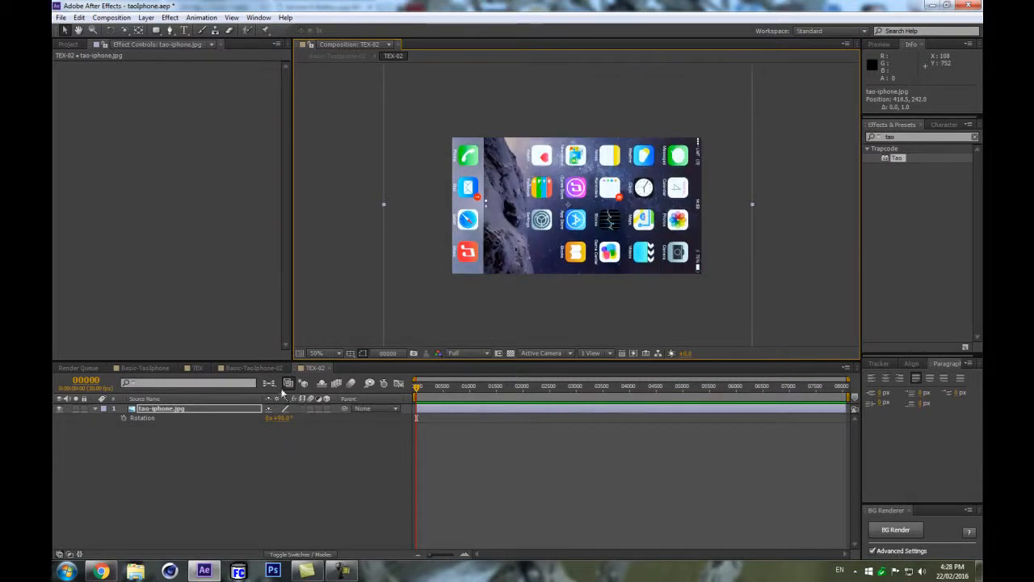
Inspect the rotated texture on the iPhone in the Basic-TaoIphone-02 composition.
left_click(253, 367)
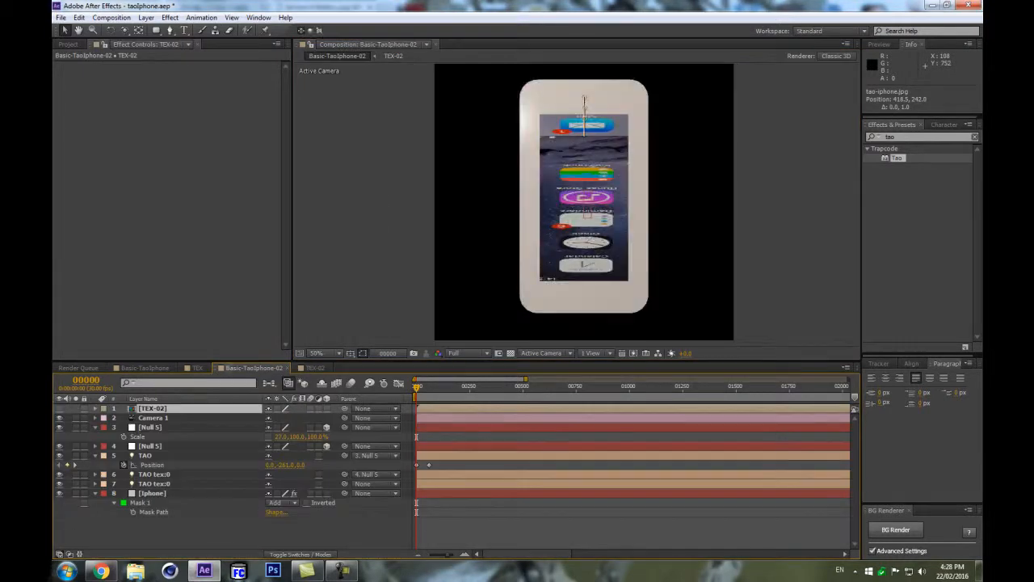
key("period")
key("comma")
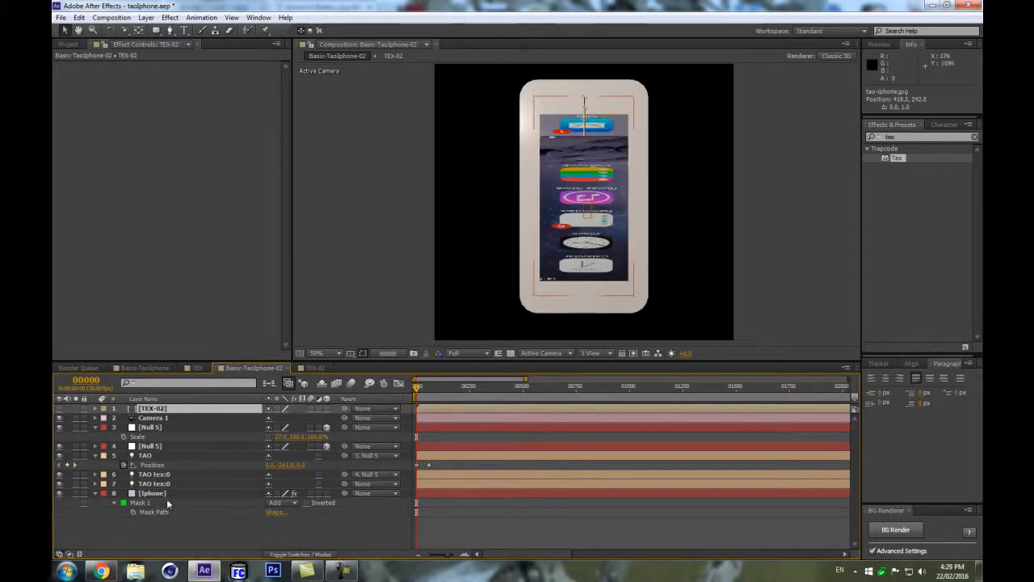
Try flipping the tao-iphone.jpg layer horizontally with a scale of -43, 43%, and undo it.
double_click(153, 408)
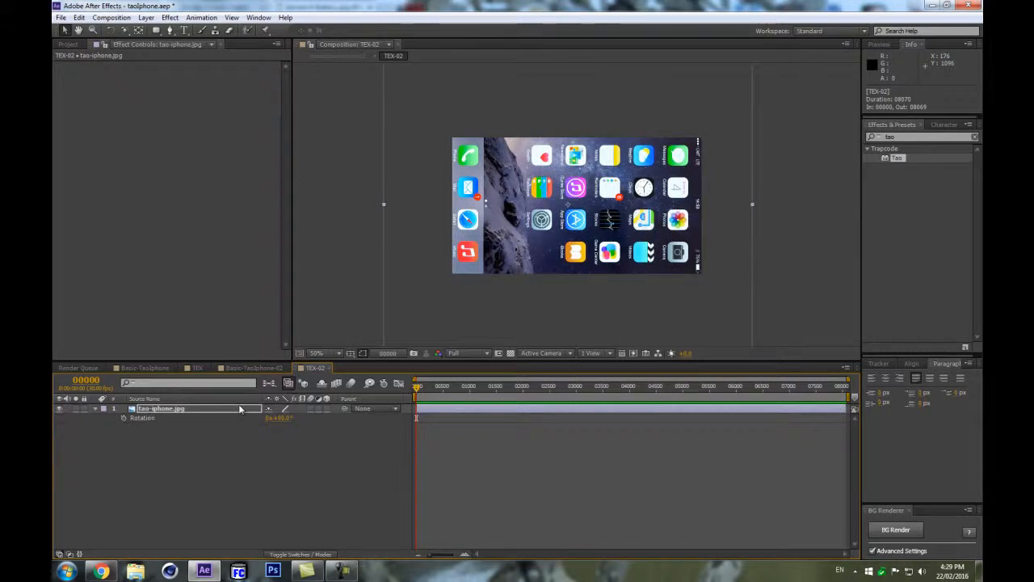
left_click(239, 408)
key("s")
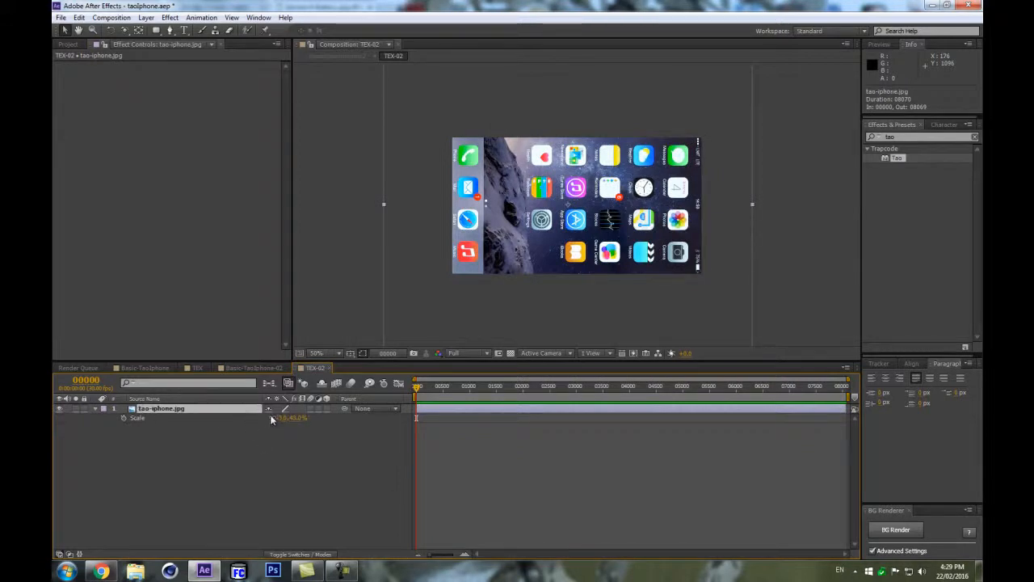
left_click(283, 418)
type("-43")
key("Return")
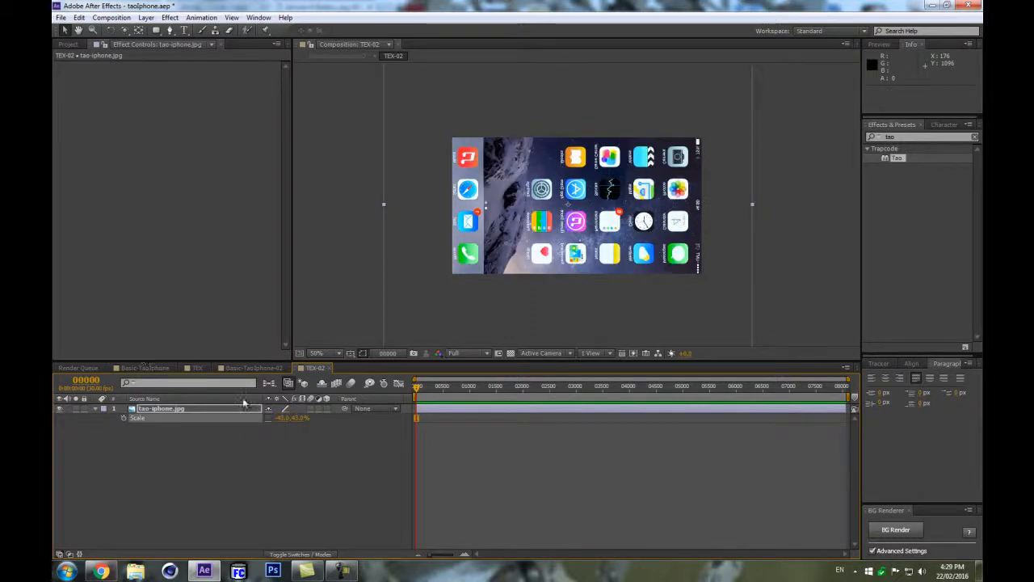
left_click(249, 367)
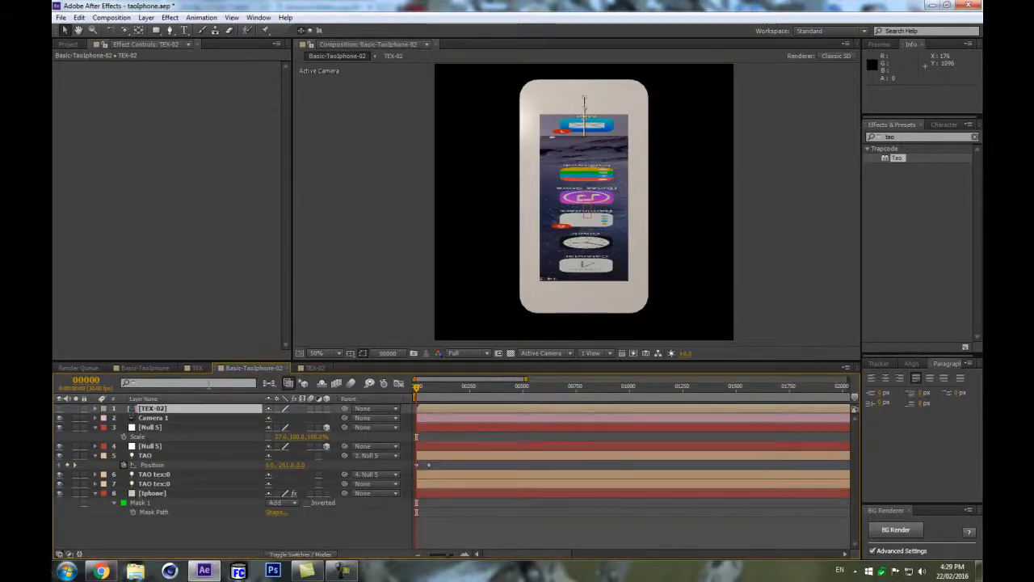
key("ctrl+z")
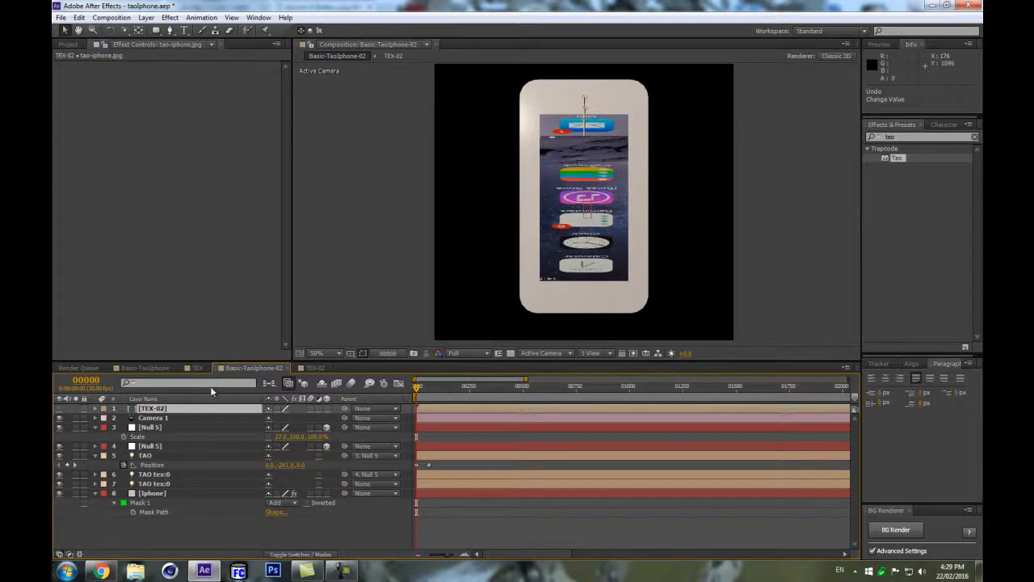
Open the TEX-02 composition, rotate the tao-iphone.jpg layer to -90° and nudge it into place.
double_click(154, 408)
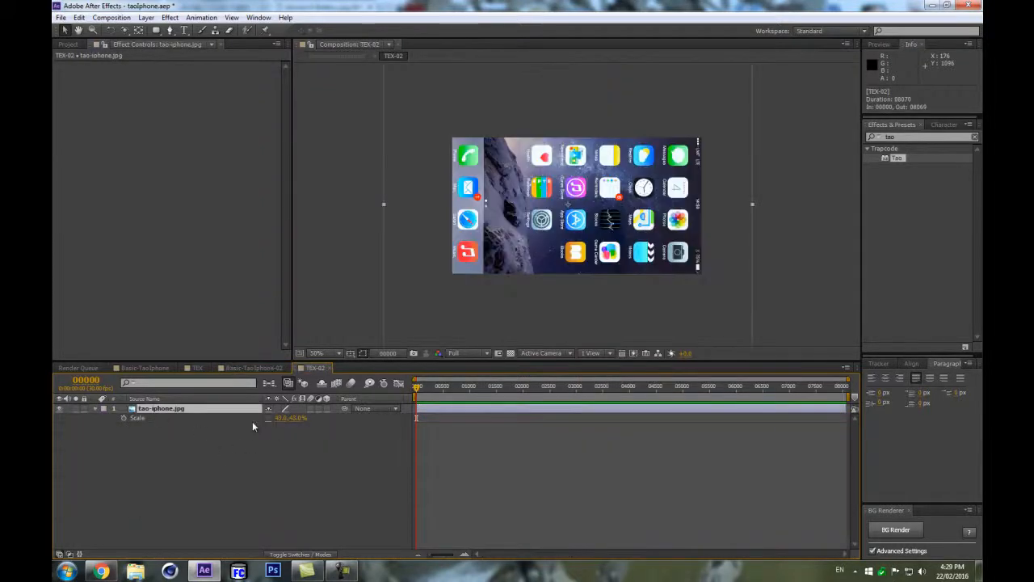
key("r")
left_click(282, 418)
type("-90")
key("Return")
left_click_drag(571, 250, 590, 251)
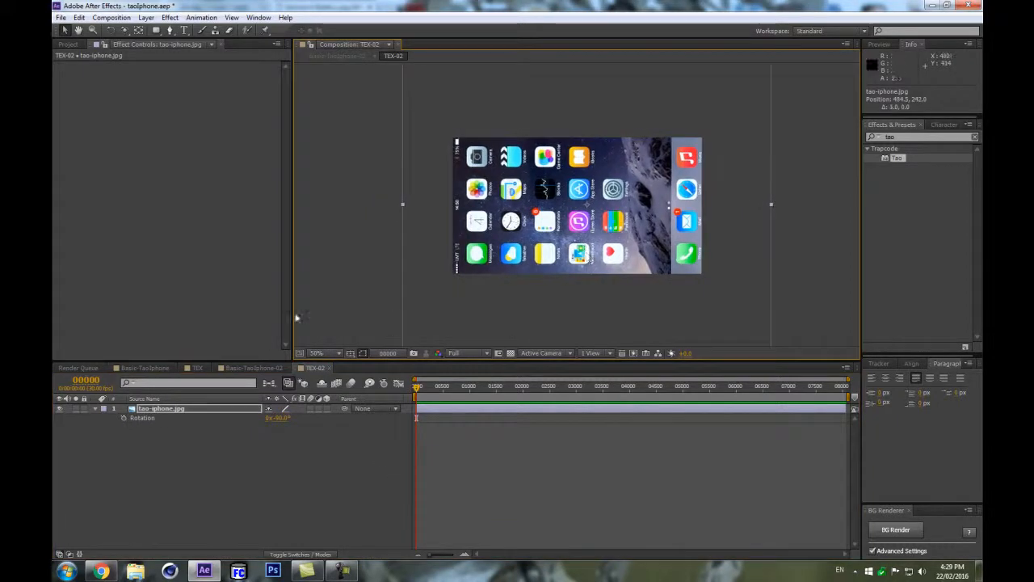
In Basic-TaoIphone-02, set the iPhone layer's Tao Texture Scale X to about 1.00 and Texture Scale Y to 4.
left_click(252, 368)
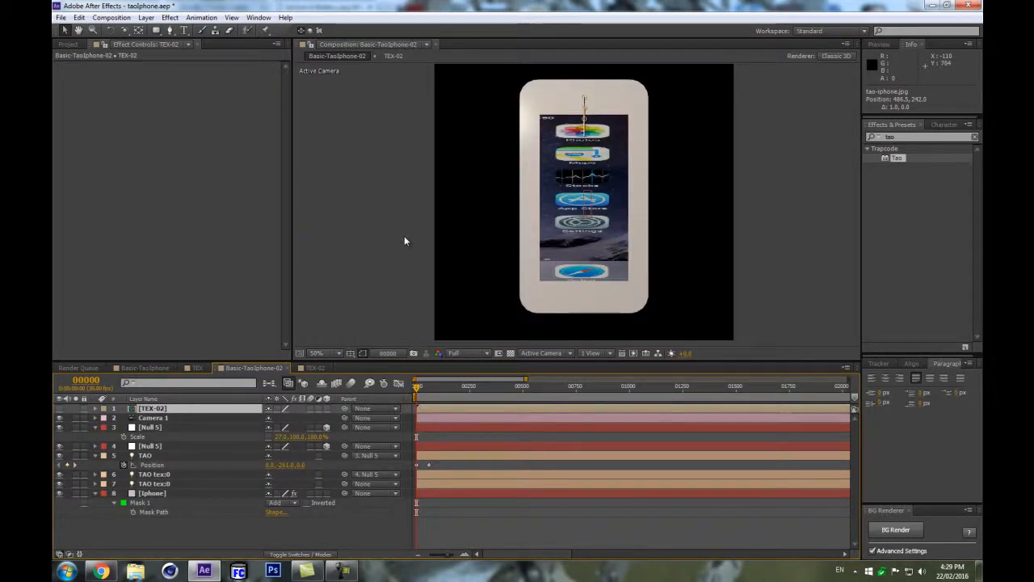
scroll(605, 213, "up", 1)
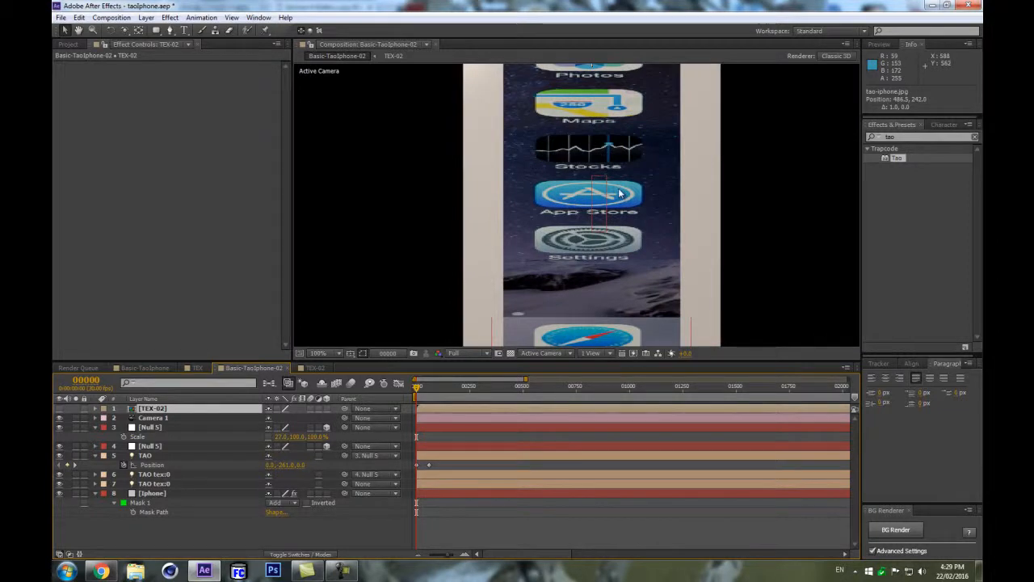
scroll(620, 195, "down", 1)
left_click(150, 493)
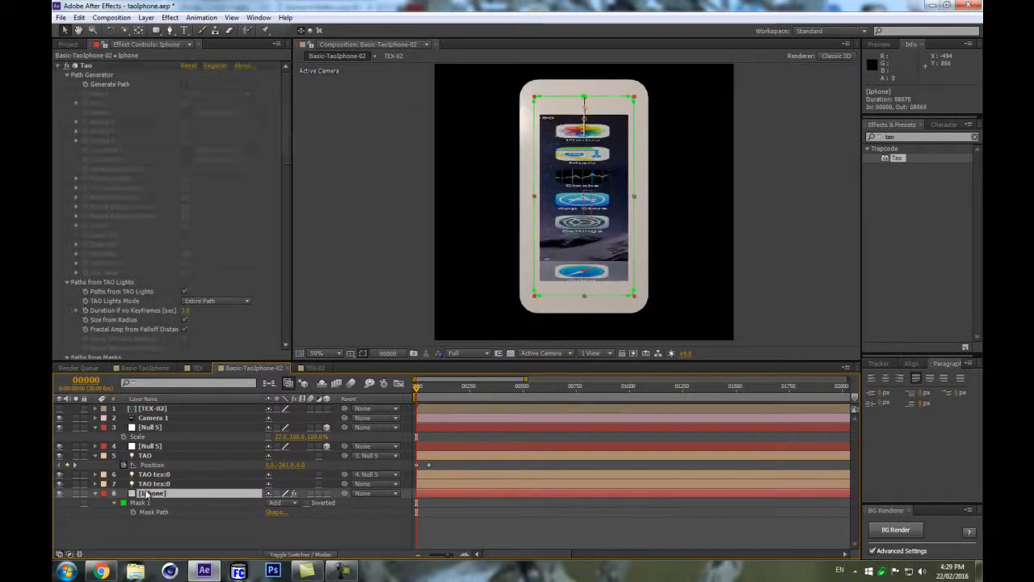
left_click_drag(285, 145, 298, 345)
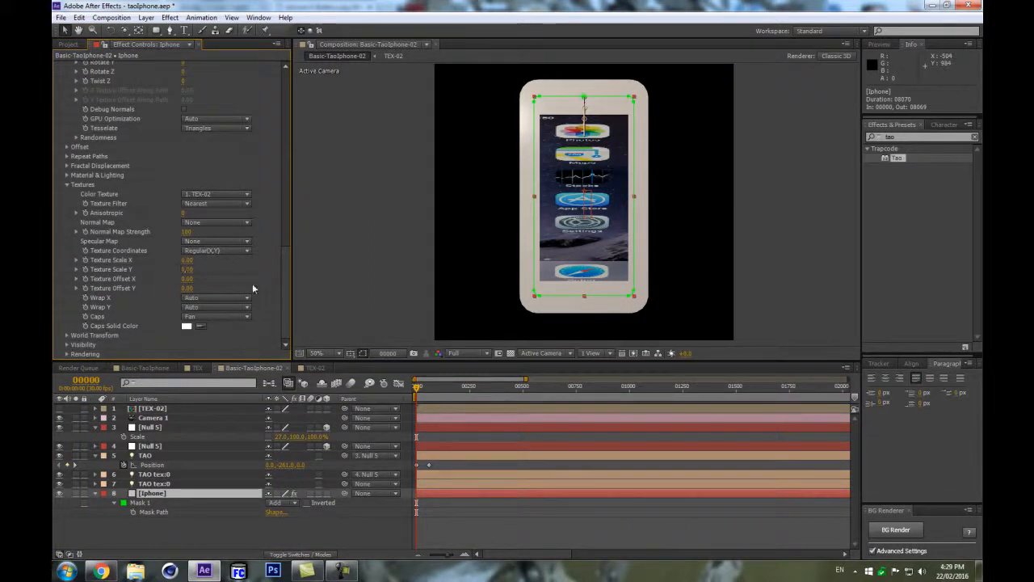
left_click_drag(187, 263, 213, 245)
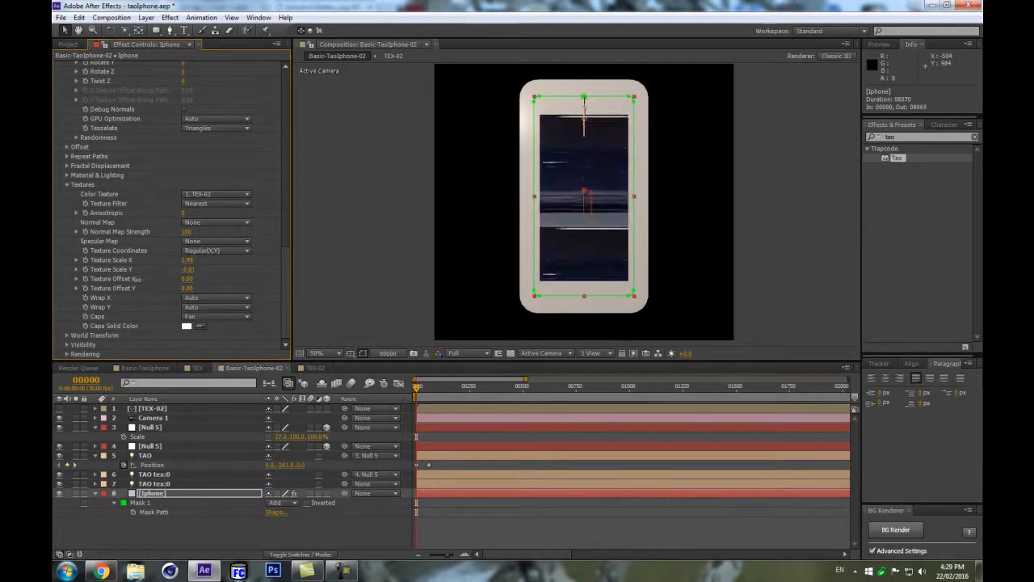
left_click_drag(226, 251, 256, 250)
left_click_drag(325, 230, 309, 232)
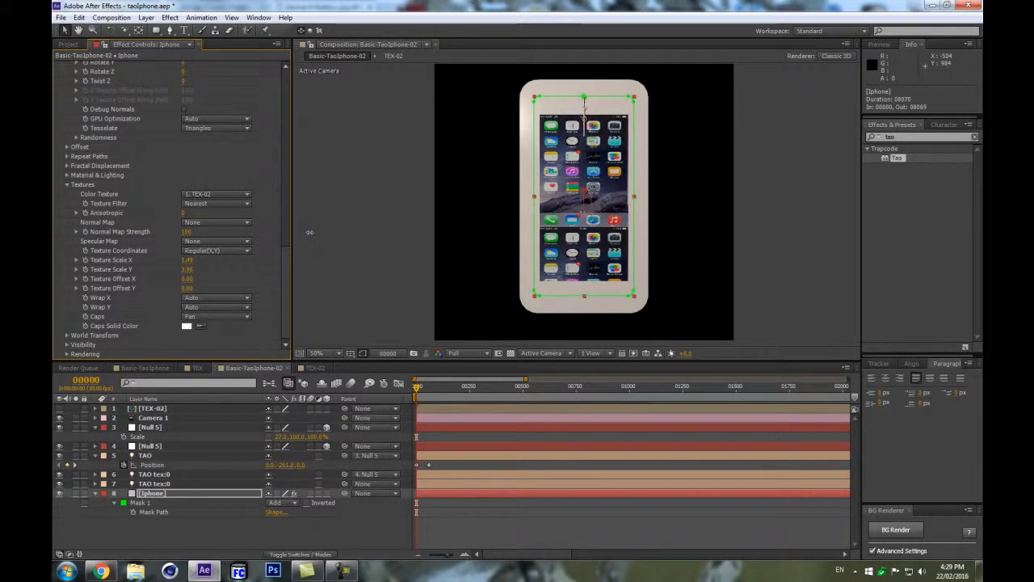
left_click(188, 269)
type("4")
key("Return")
left_click_drag(175, 254, 162, 259)
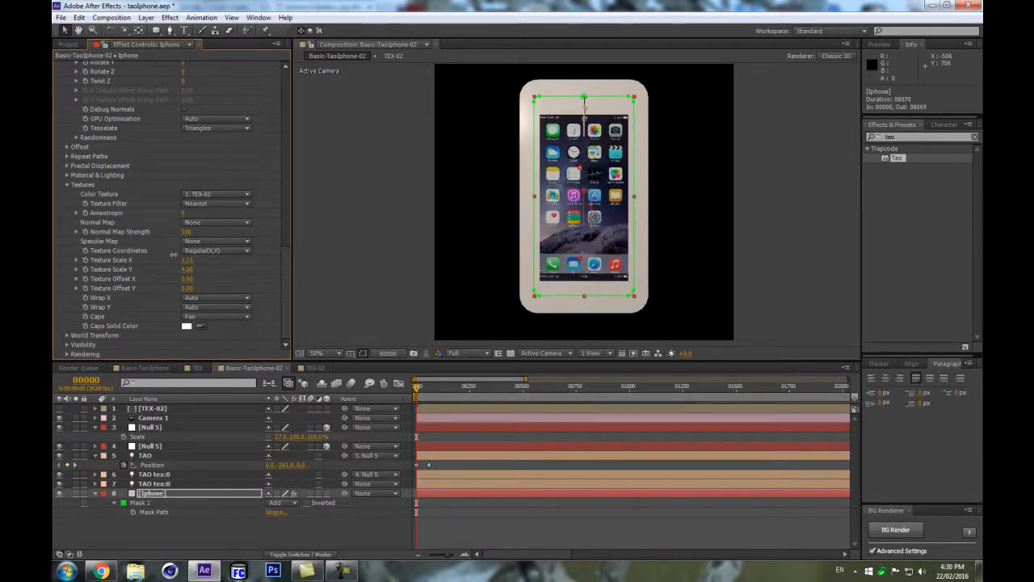
left_click_drag(173, 255, 172, 255)
left_click_drag(172, 256, 171, 255)
Nudge the tao-iphone.jpg layer 7 pixels left in the TEX-02 composition to align the screen texture.
key("period")
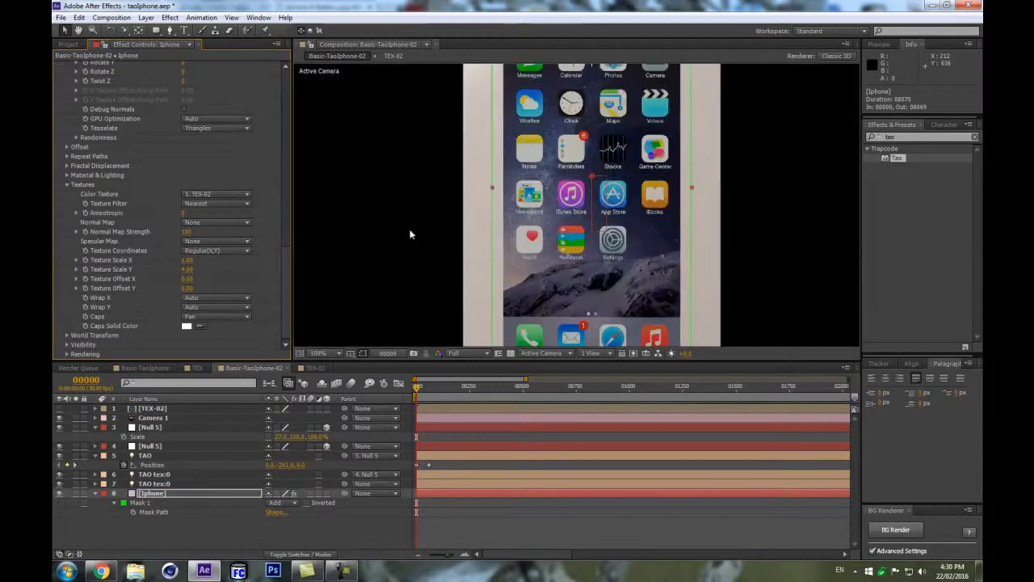
left_click_drag(390, 255, 338, 144)
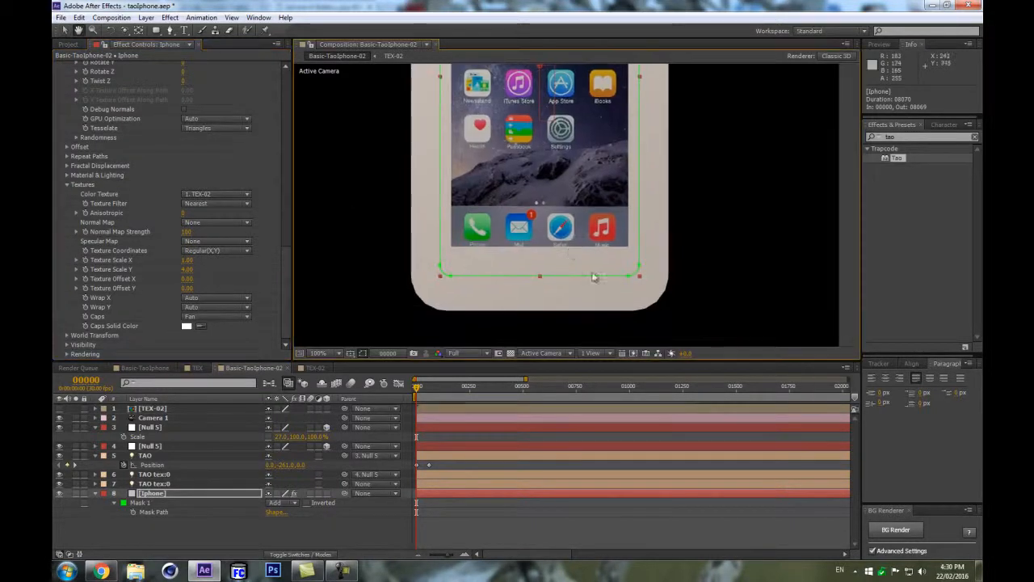
scroll(476, 266, "up", 1)
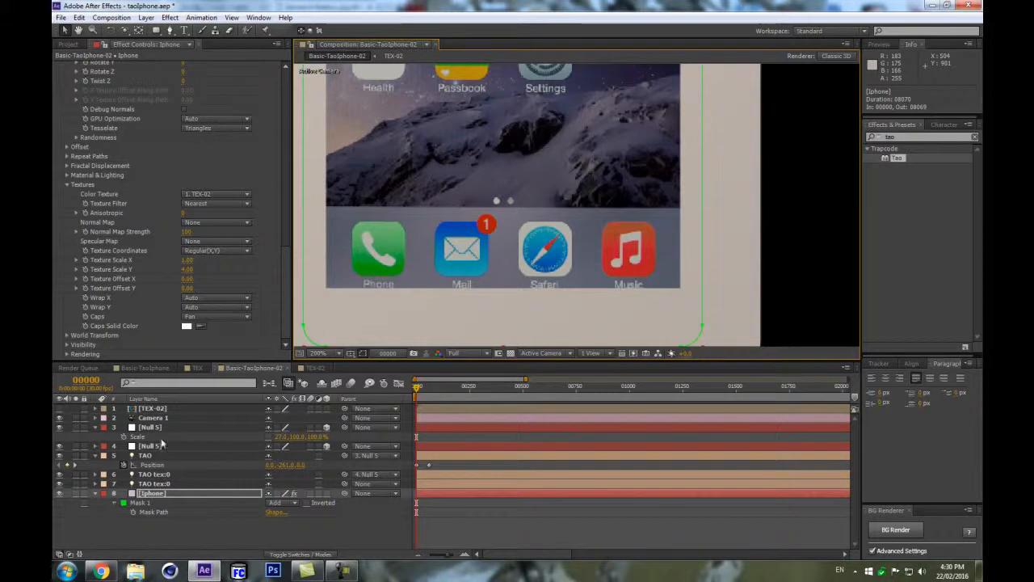
double_click(161, 409)
scroll(651, 200, "up", 1)
left_click_drag(780, 242, 624, 245)
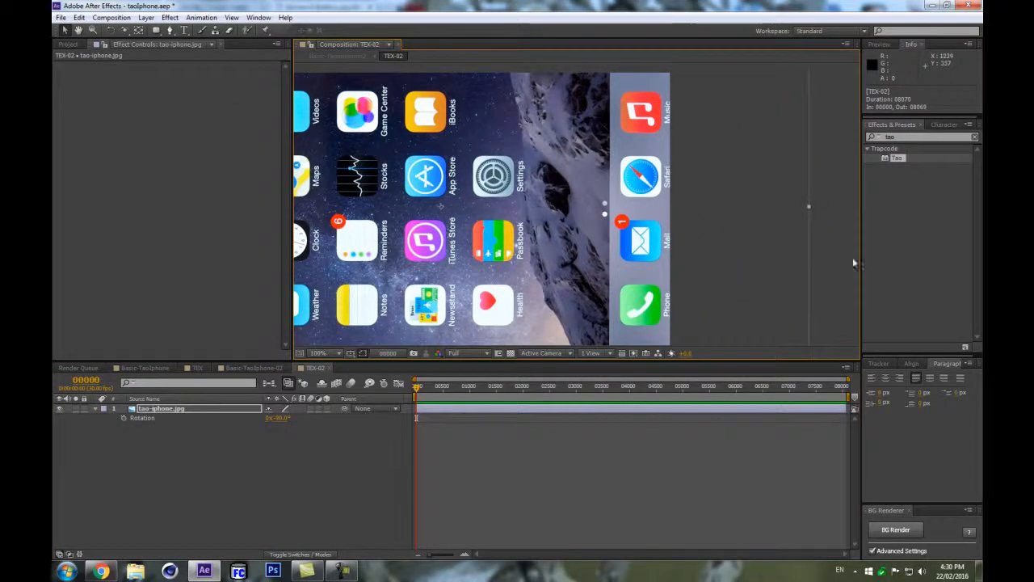
key("shift+Left")
key("Right")
key("Right")
key("Right")
key("Right")
key("Right")
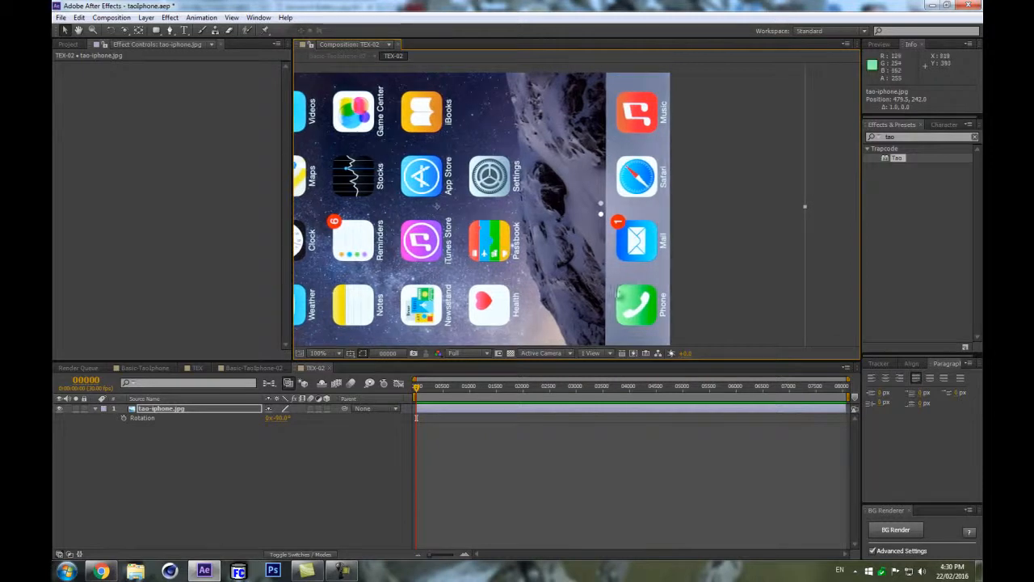
left_click_drag(360, 174, 773, 202)
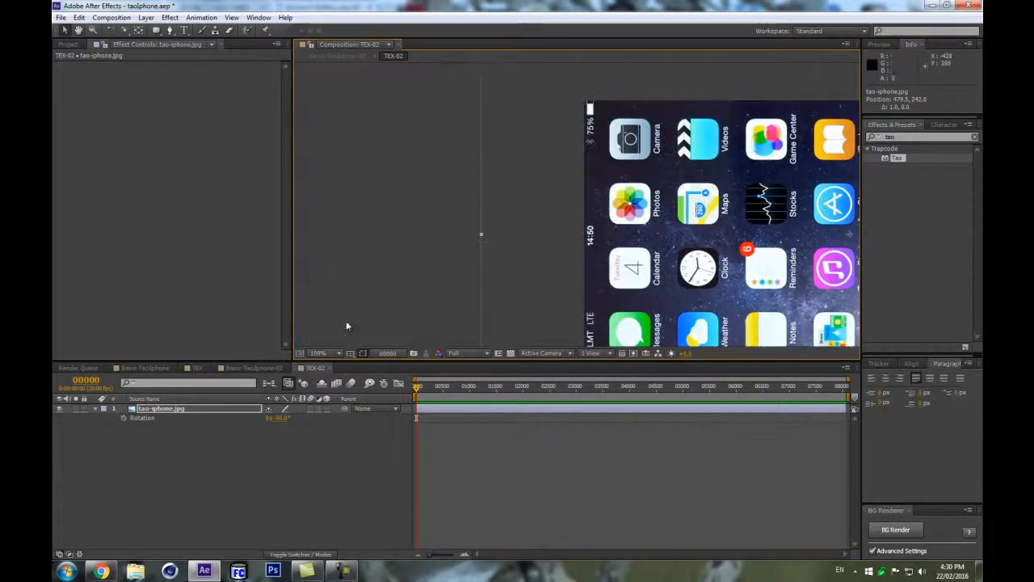
Back in Basic-TaoIphone-02, move the lower Null 5 layer below the TAO layer.
left_click(253, 367)
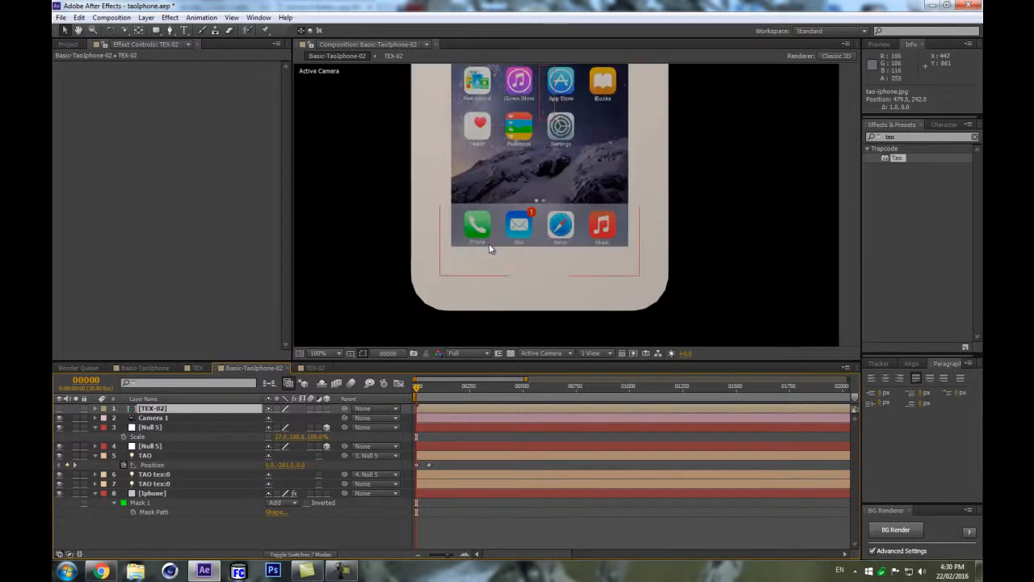
key("comma")
left_click_drag(720, 110, 738, 219)
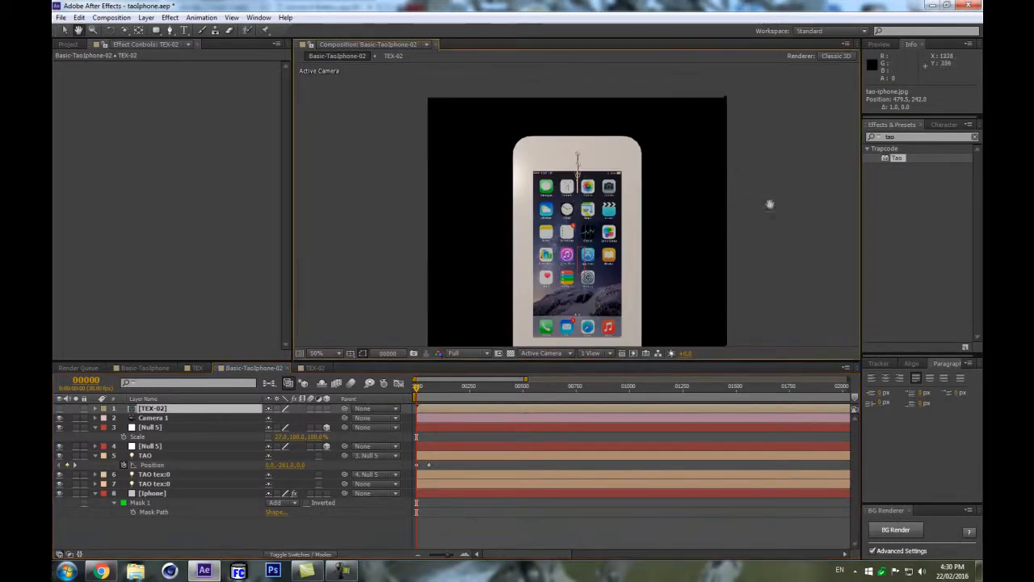
left_click_drag(521, 273, 509, 212)
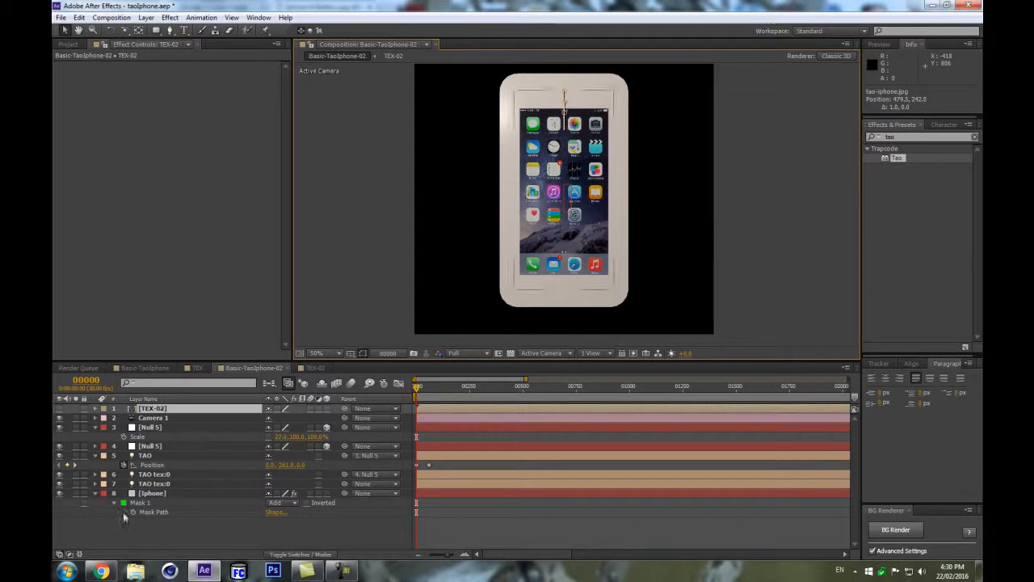
left_click(145, 456)
left_click(266, 531)
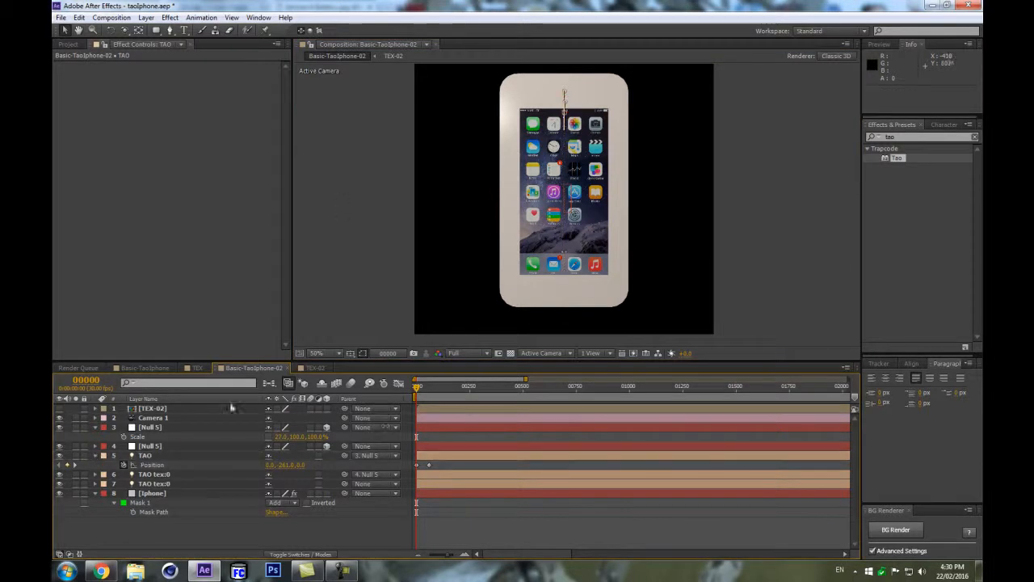
left_click(95, 455)
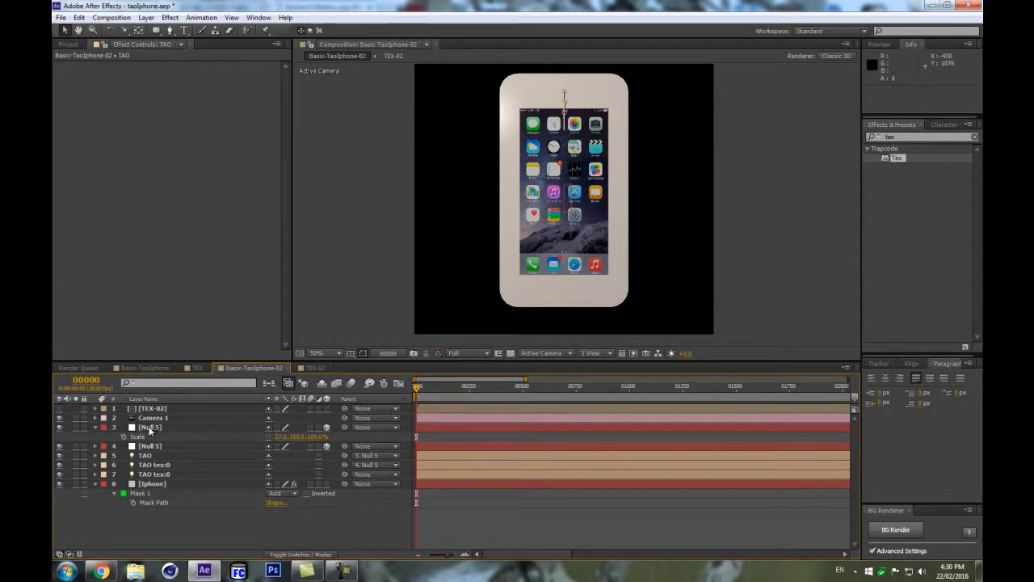
left_click_drag(159, 447, 153, 461)
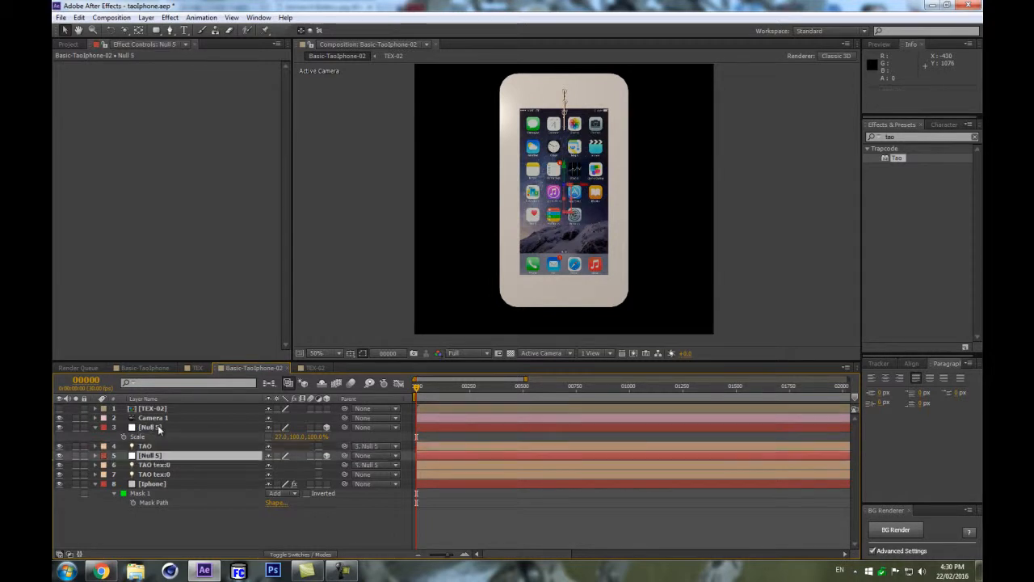
Rename the lower Null 5 layer to phonePart.
left_click(161, 428)
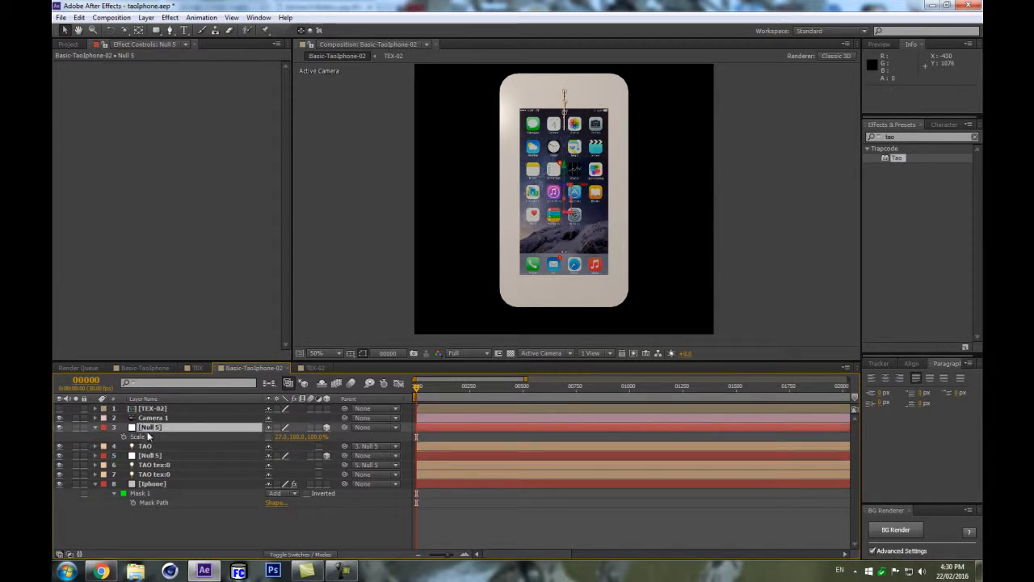
left_click(150, 447, "ctrl")
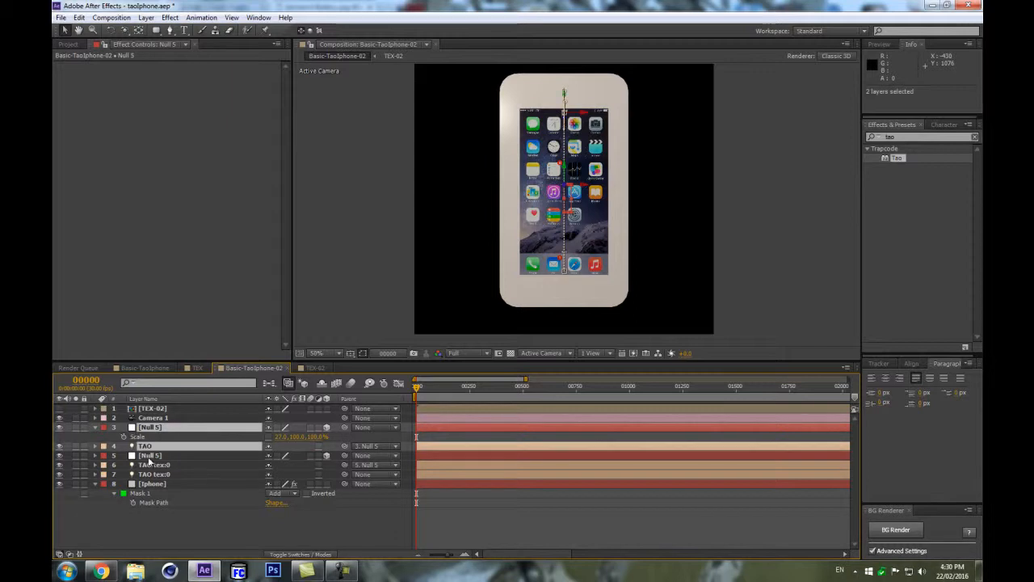
left_click(150, 457)
left_click(162, 466, "ctrl")
left_click(176, 484)
left_click(151, 456)
key("Return")
type("phonePart")
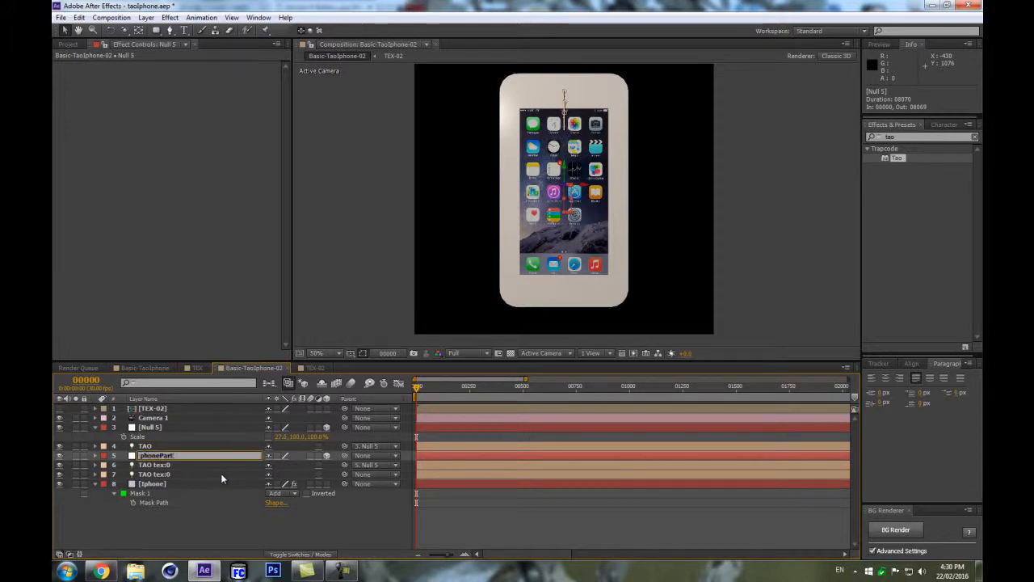
key("Return")
Rename the upper Null 5 layer to Screen and collapse its properties.
left_click(188, 429)
key("Return")
type("Screen")
key("Return")
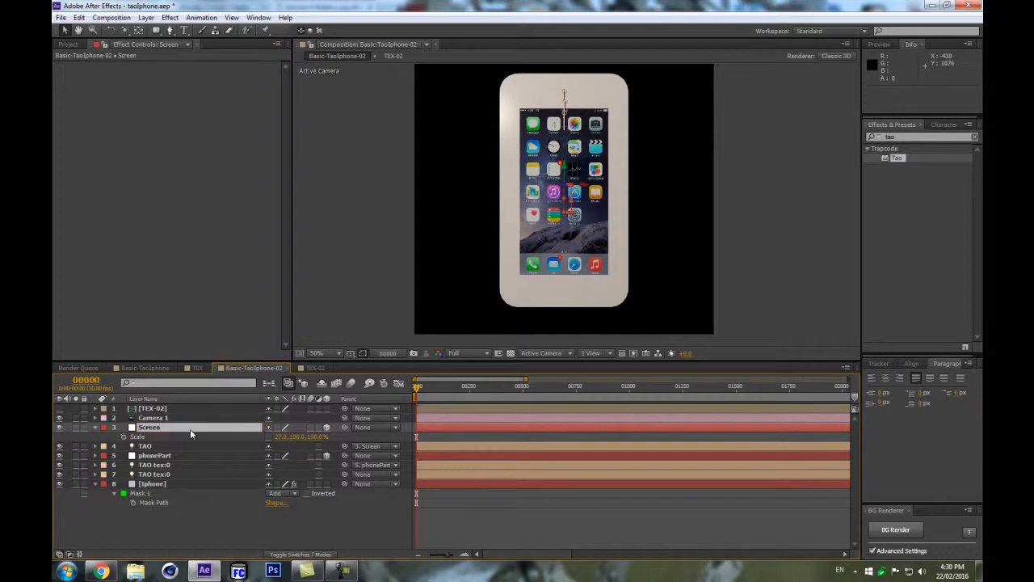
left_click(93, 428)
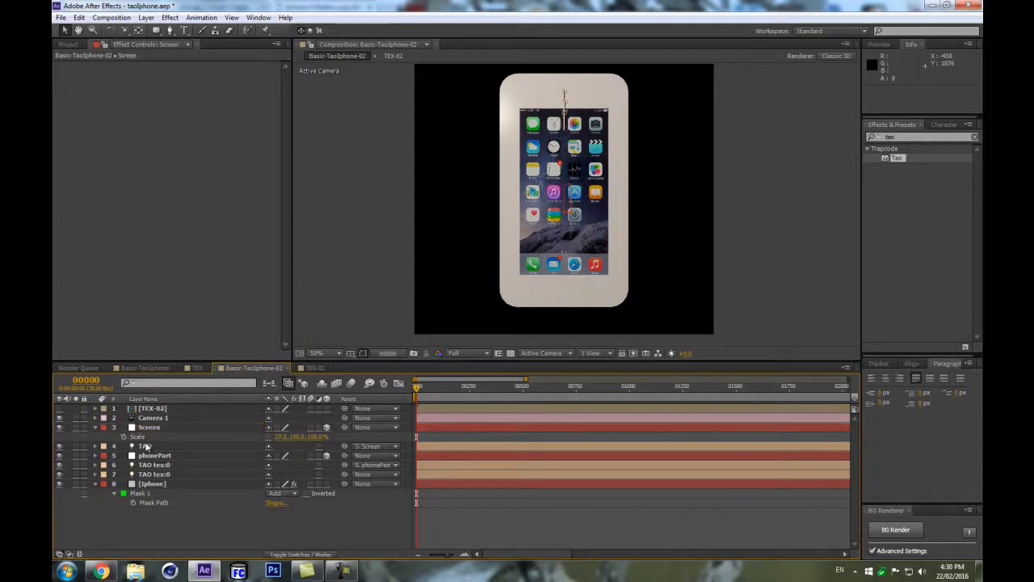
left_click(95, 428)
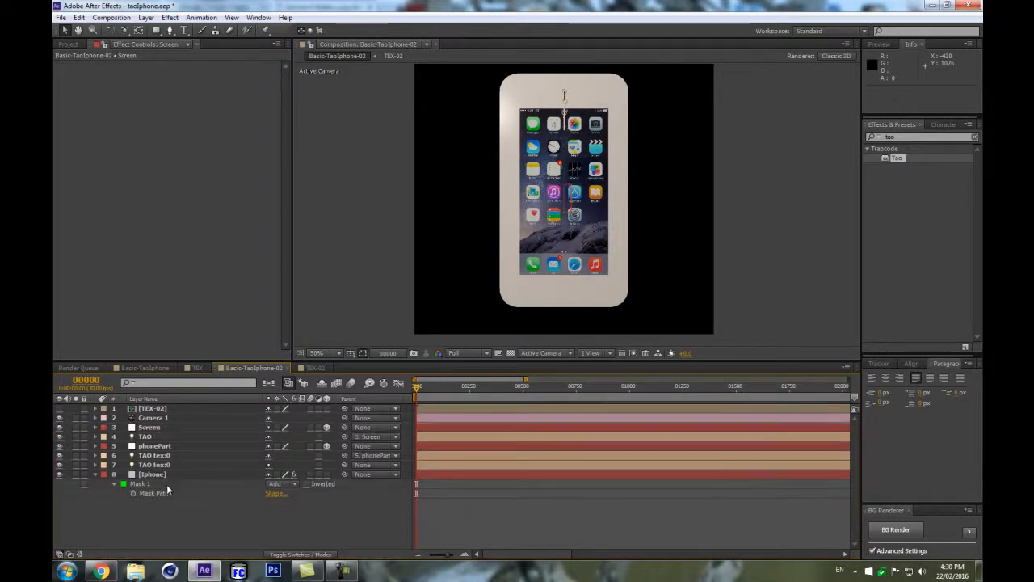
Examine the TAO, TAO tex and iPhone layers and their paths in the viewer.
left_click(163, 437)
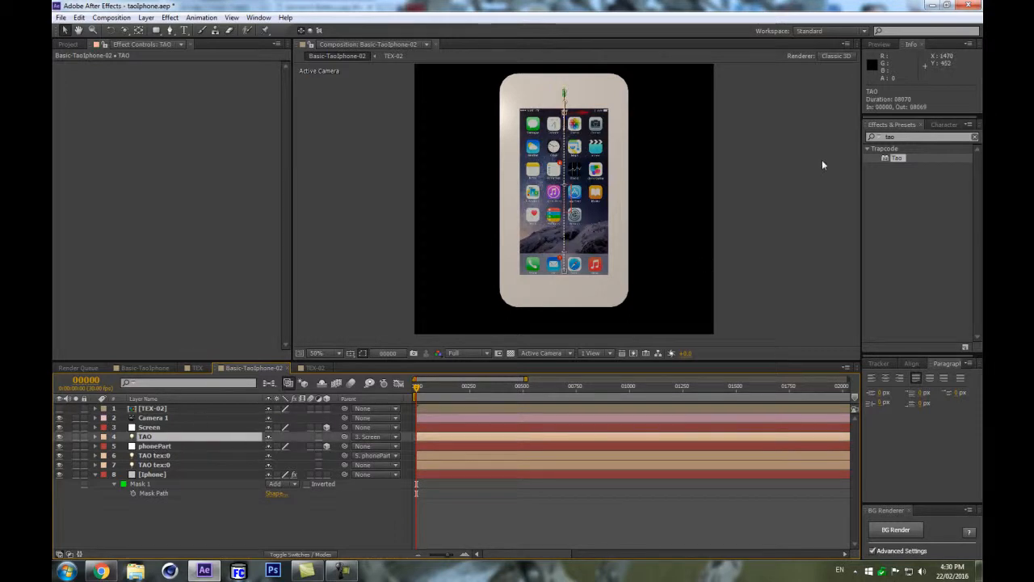
left_click(172, 457)
left_click(171, 467)
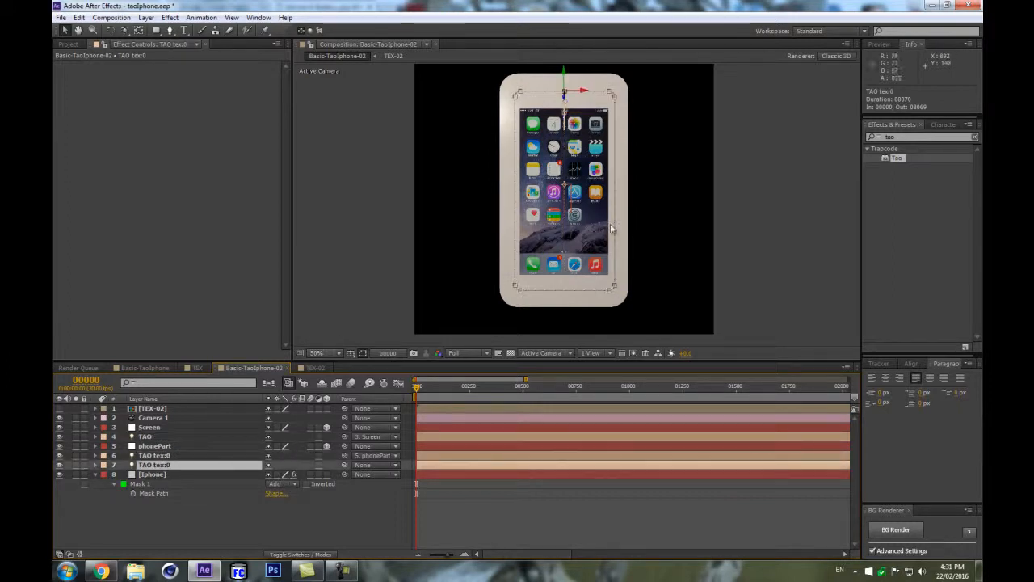
scroll(577, 135, "up", 1)
scroll(577, 137, "down", 1)
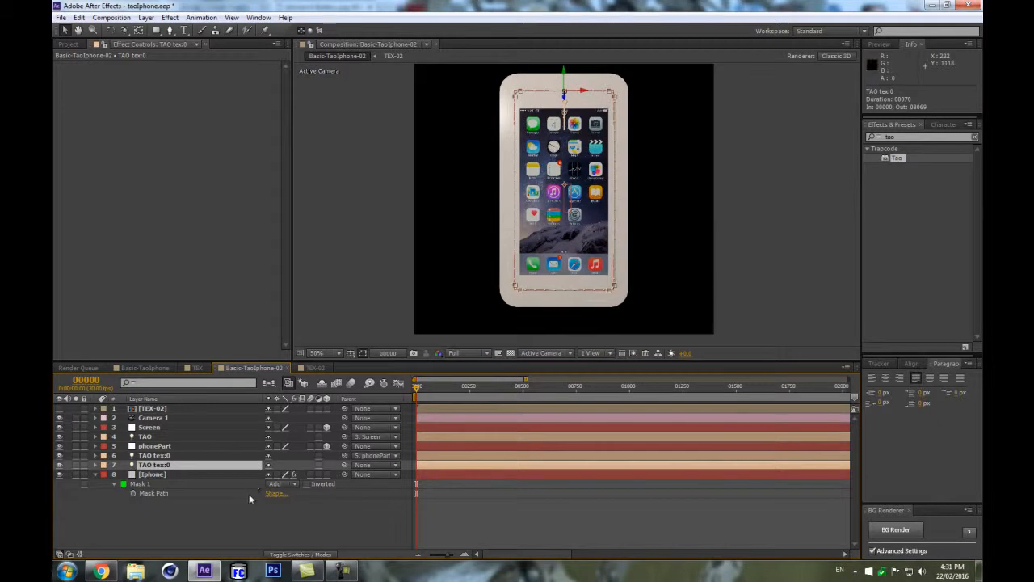
left_click(196, 476)
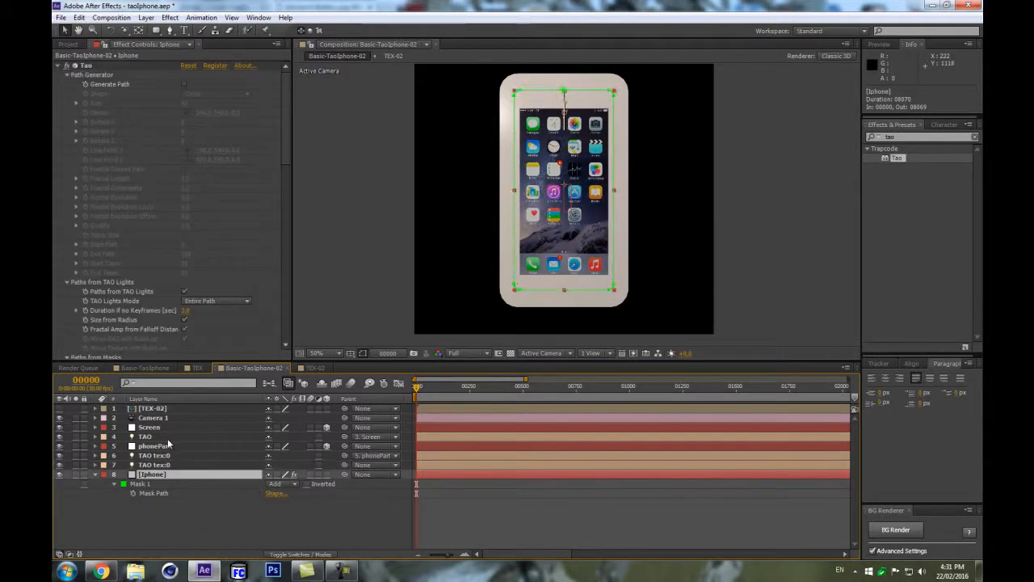
Adjust the Screen null's X scale to widen the screen texture on the phone.
left_click(158, 427)
key("s")
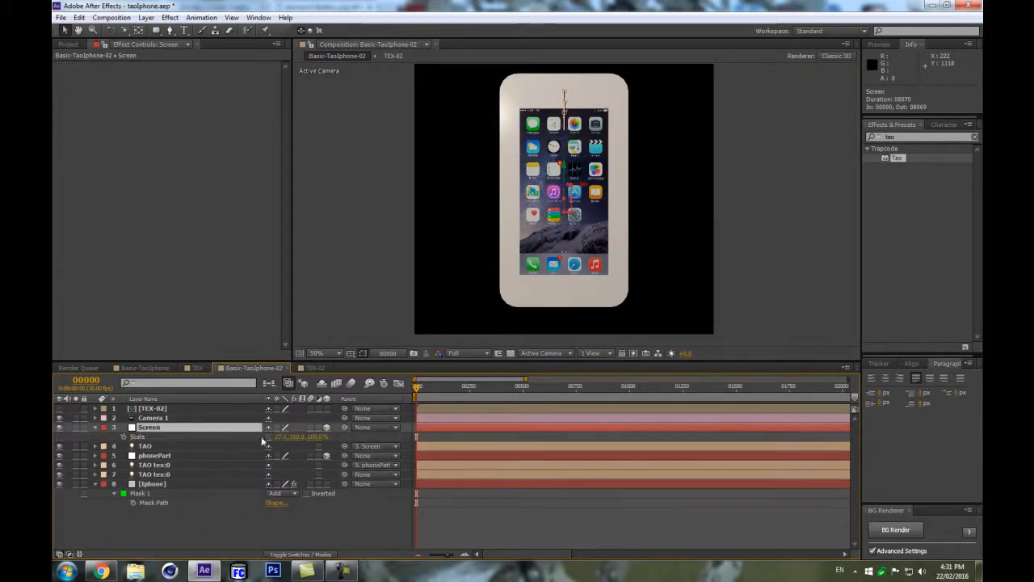
left_click_drag(280, 436, 275, 437)
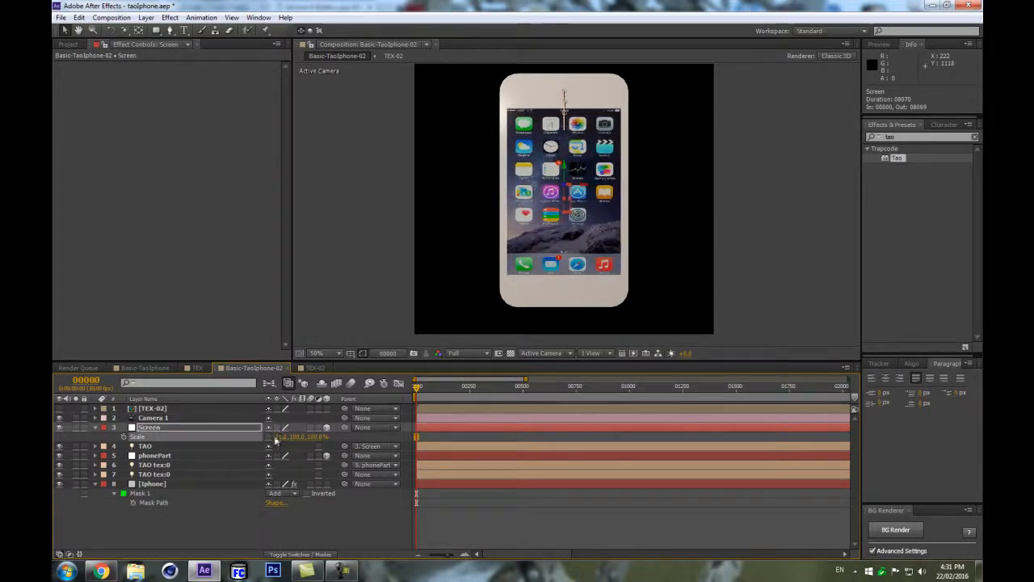
scroll(647, 185, "up", 1)
scroll(646, 185, "down", 1)
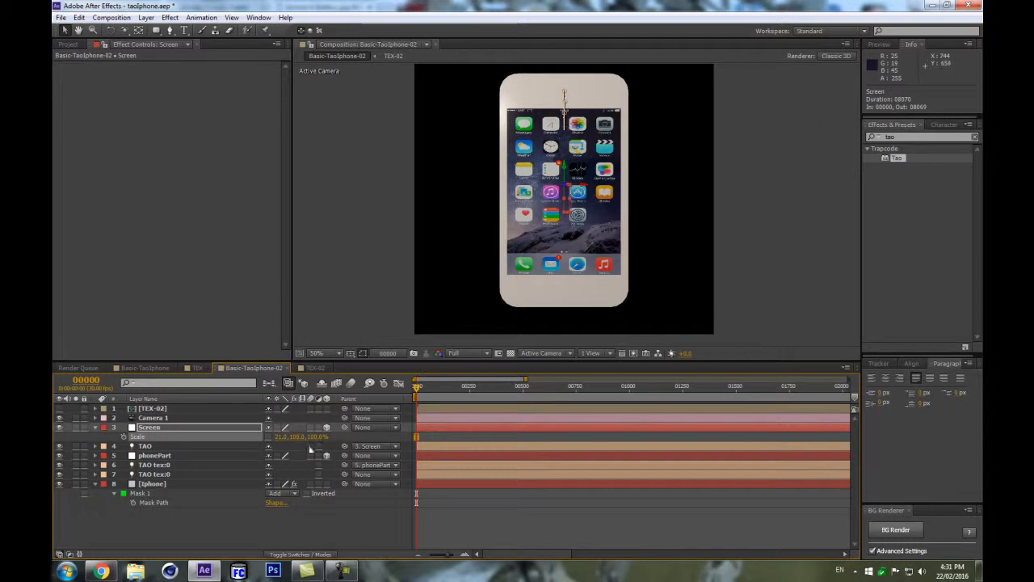
Move the TAO light's Y position to about -298 to shift the screen texture upward.
left_click(220, 430)
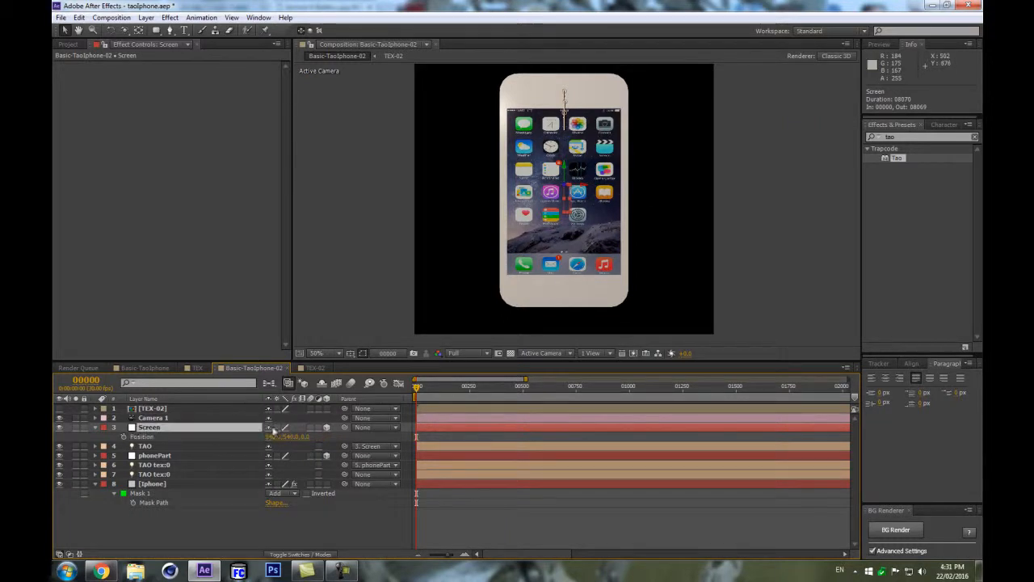
left_click(172, 448)
key("p")
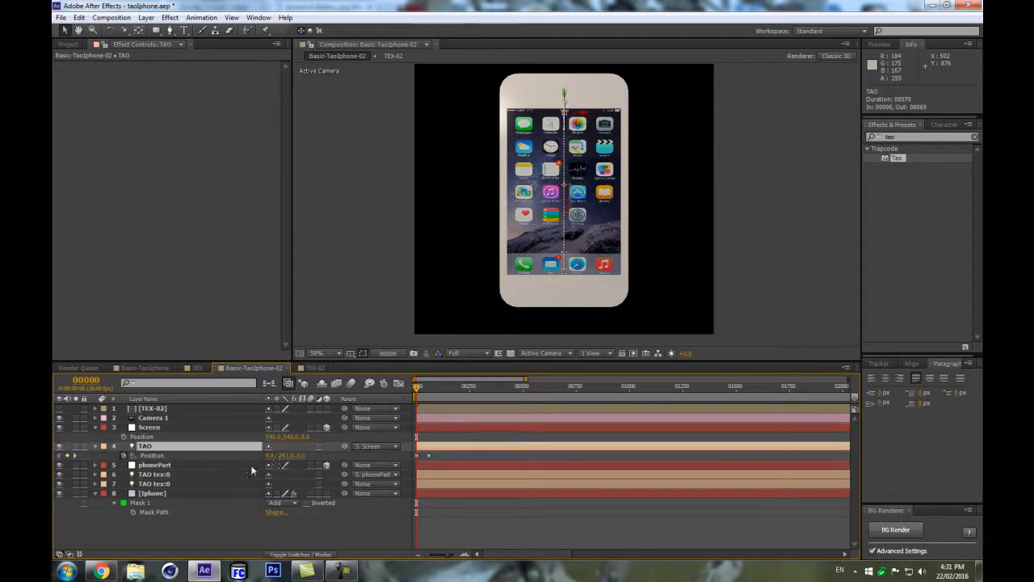
left_click_drag(286, 455, 273, 456)
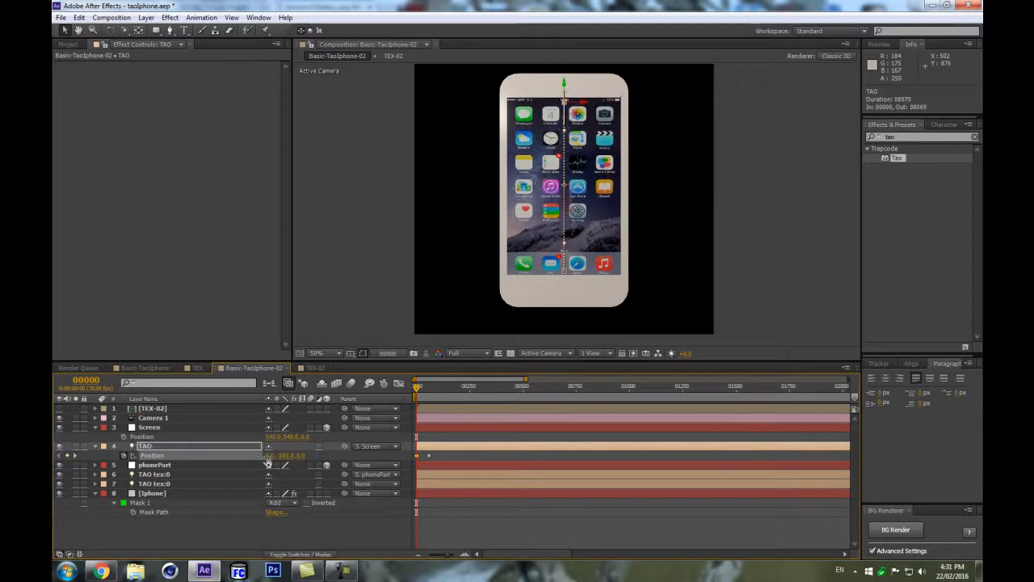
left_click(166, 427)
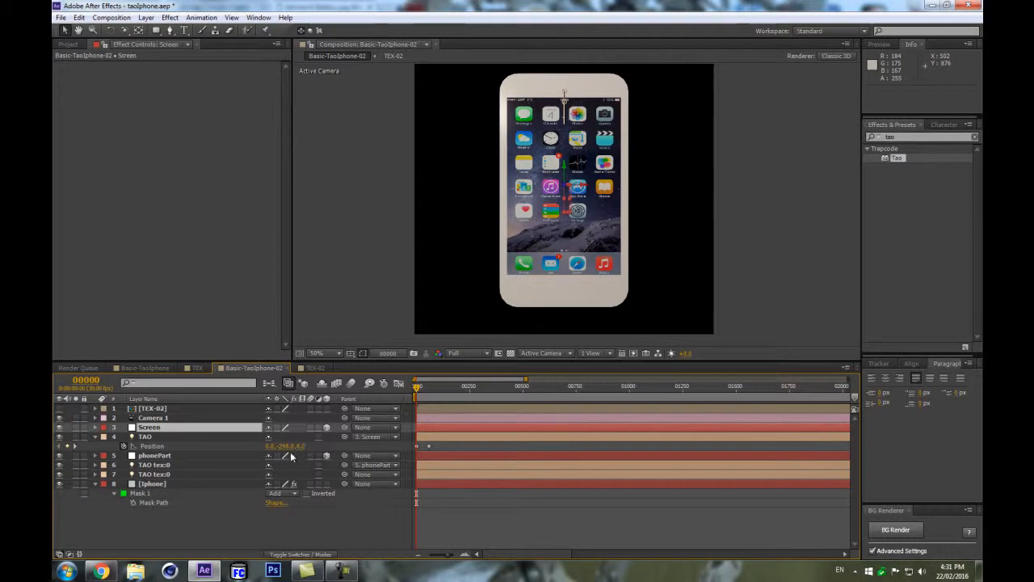
left_click_drag(289, 437, 299, 431)
left_click(158, 446)
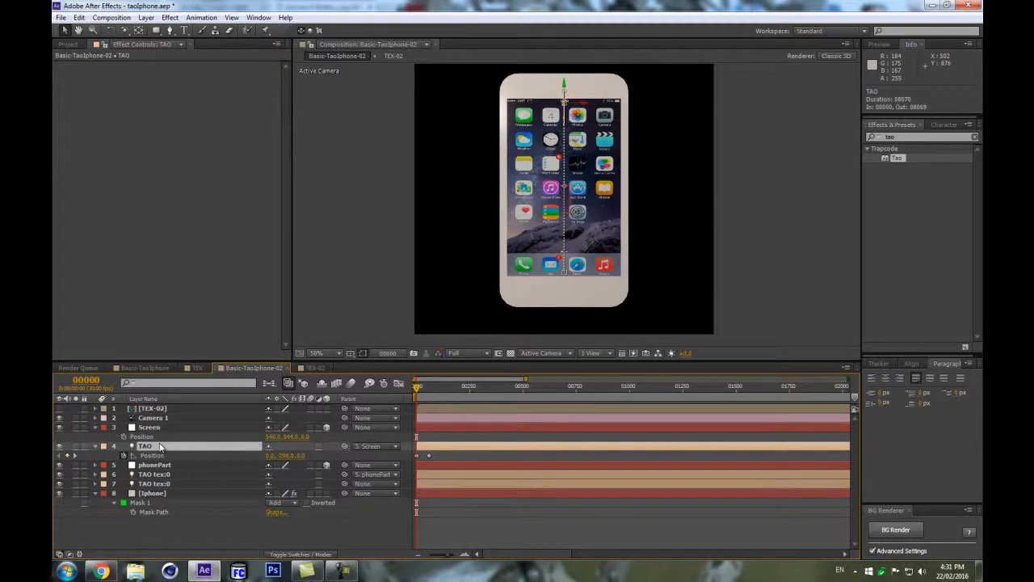
In the iPhone layer's Tao effect, set the Image Based Lighting built-in environment to Industrial Room.
left_click(152, 493)
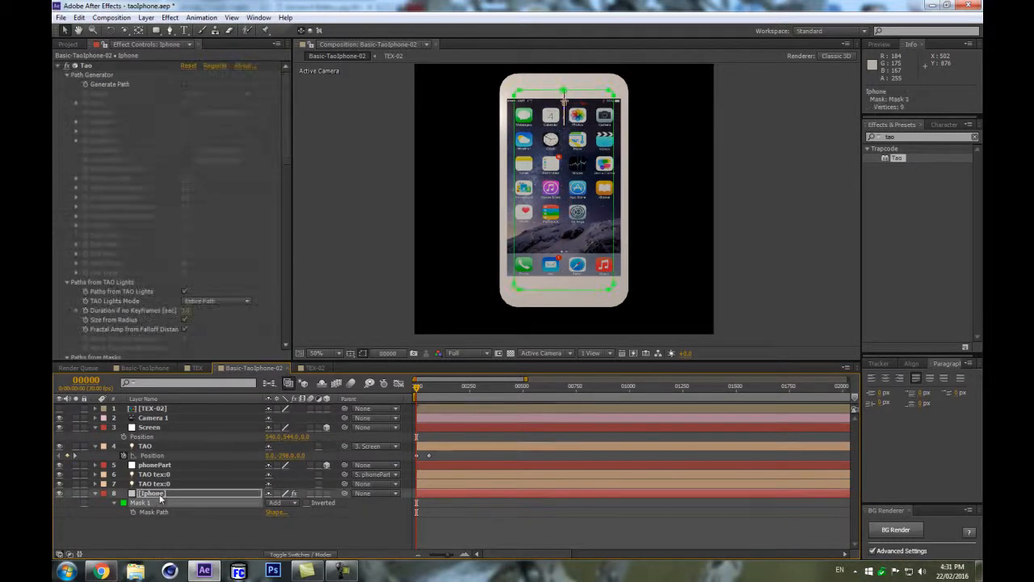
left_click_drag(284, 134, 302, 279)
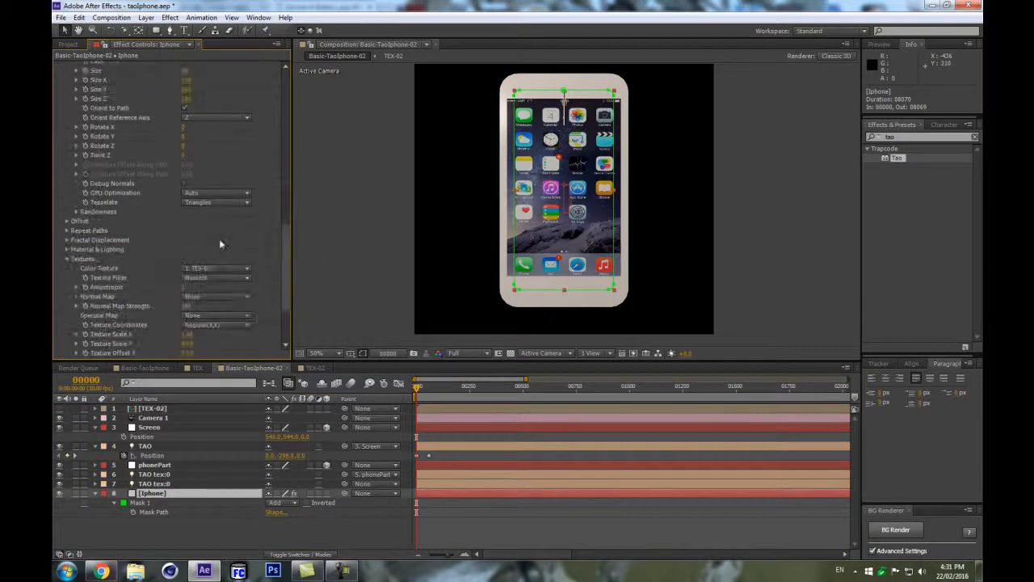
left_click(67, 249)
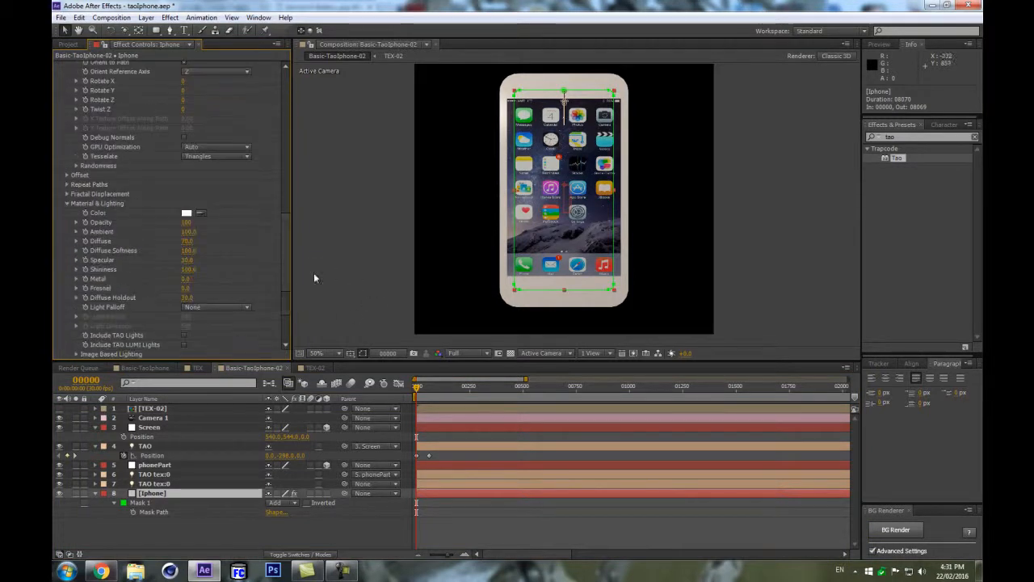
left_click(213, 307)
left_click(241, 248)
scroll(207, 249, "down", 3)
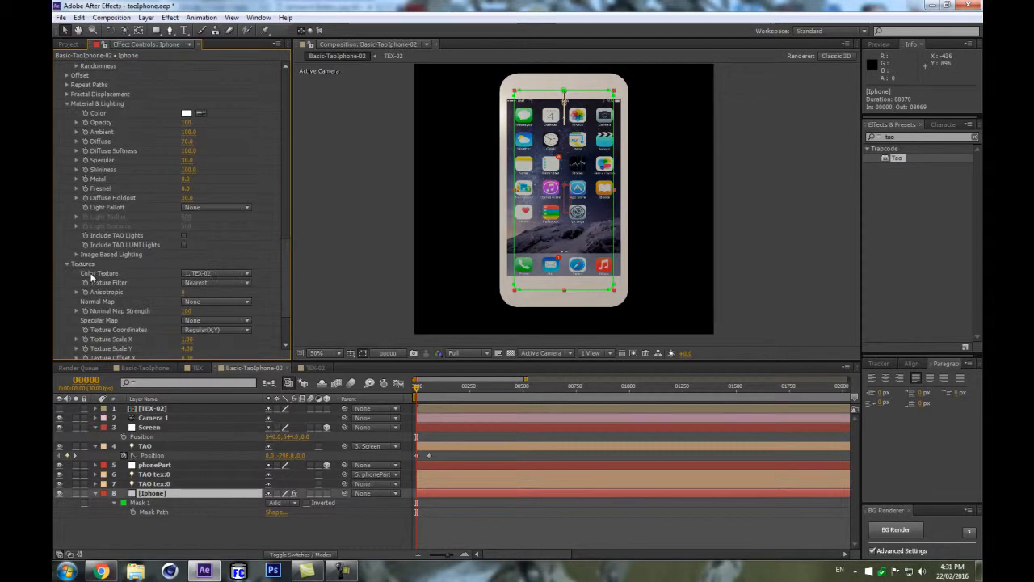
left_click(77, 255)
scroll(208, 240, "down", 3)
left_click(212, 194)
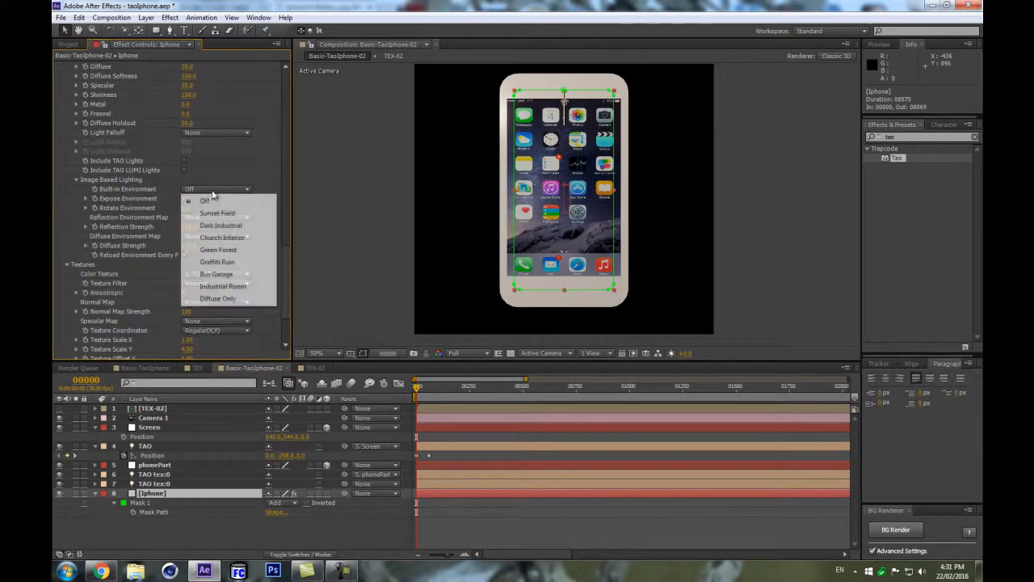
left_click(227, 289)
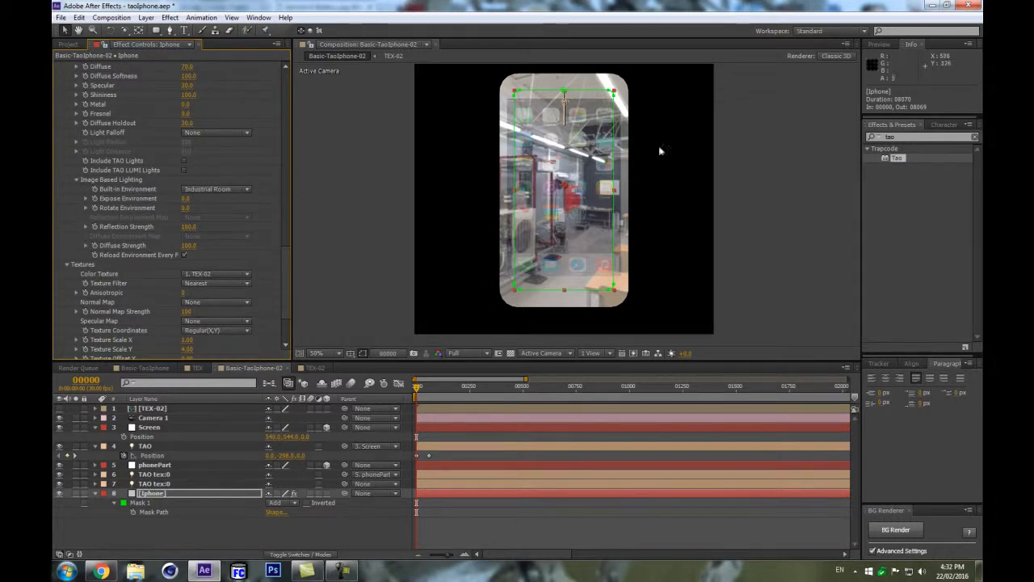
Rename both TAO tex light layers as TAO tex:0ref:0.
left_click(185, 476)
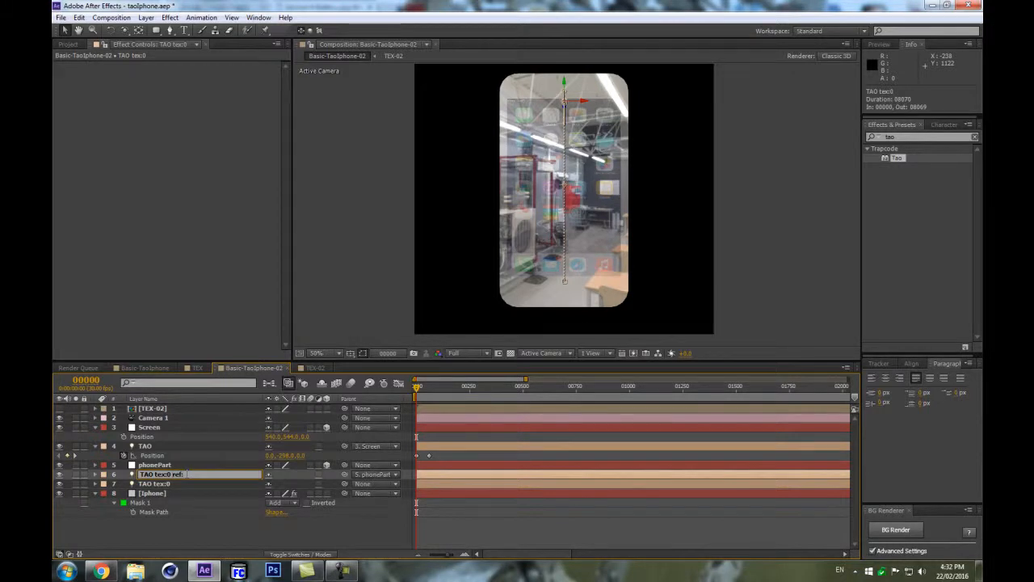
type("ref:0")
key("Return")
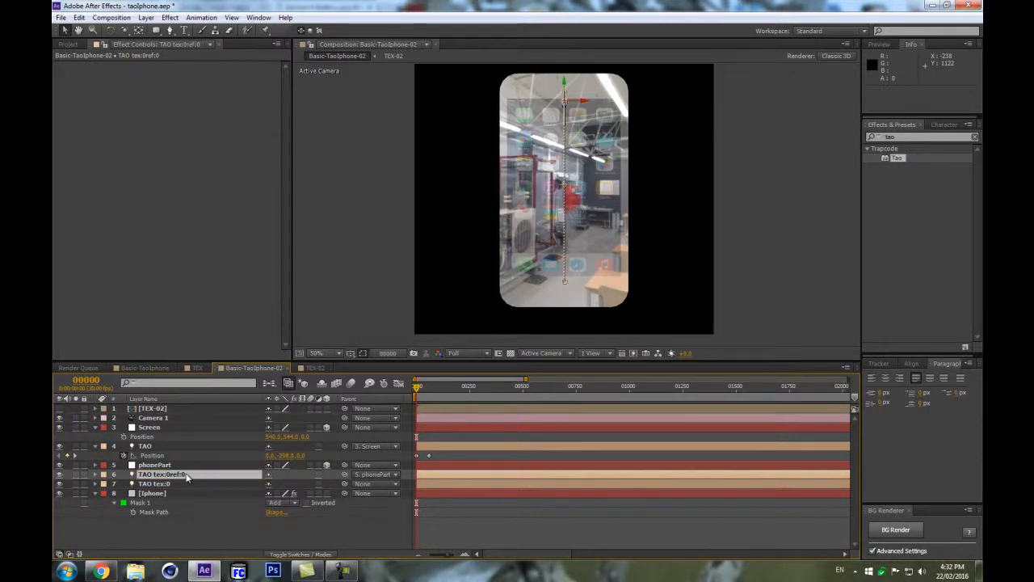
key("Return")
left_click(194, 475)
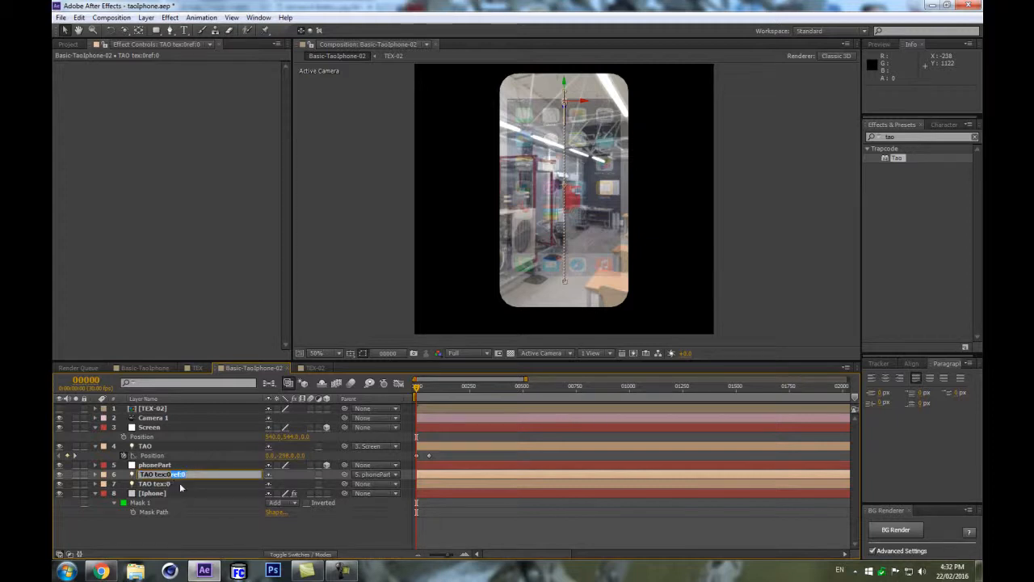
left_click(175, 482)
key("Return")
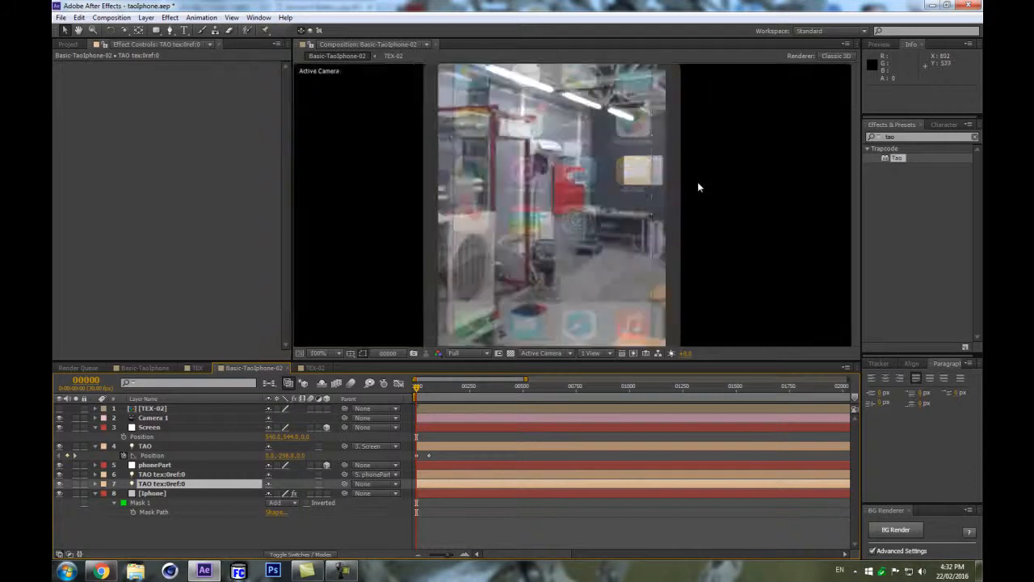
Hide the layer controls, collapse all layer properties and open the iPhone layer's Tao settings.
key("ctrl+shift+h")
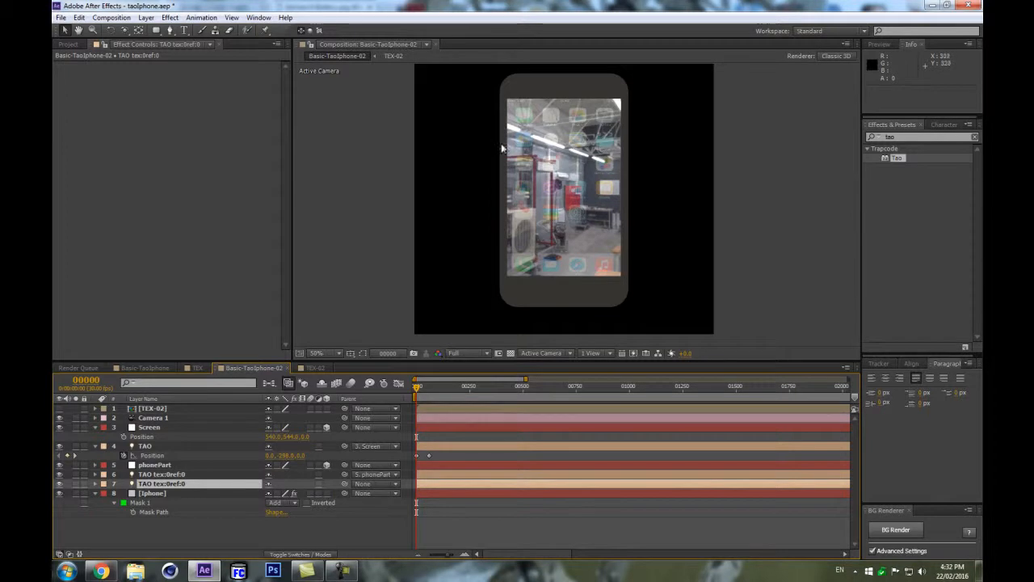
left_click(154, 493)
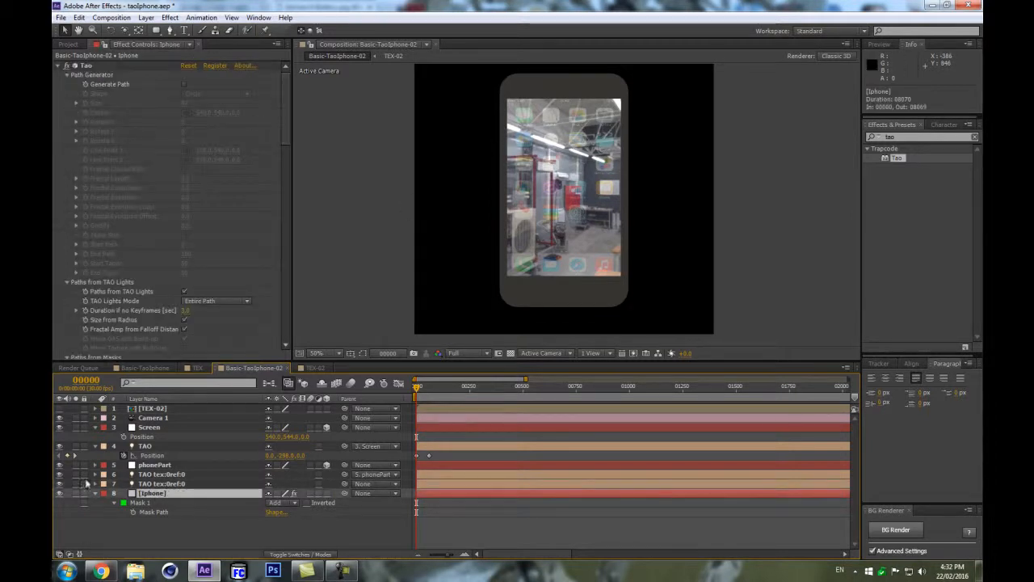
left_click(102, 447)
key("ctrl+a")
left_click(96, 427)
left_click(151, 517)
left_click(171, 477)
left_click_drag(286, 81, 288, 227)
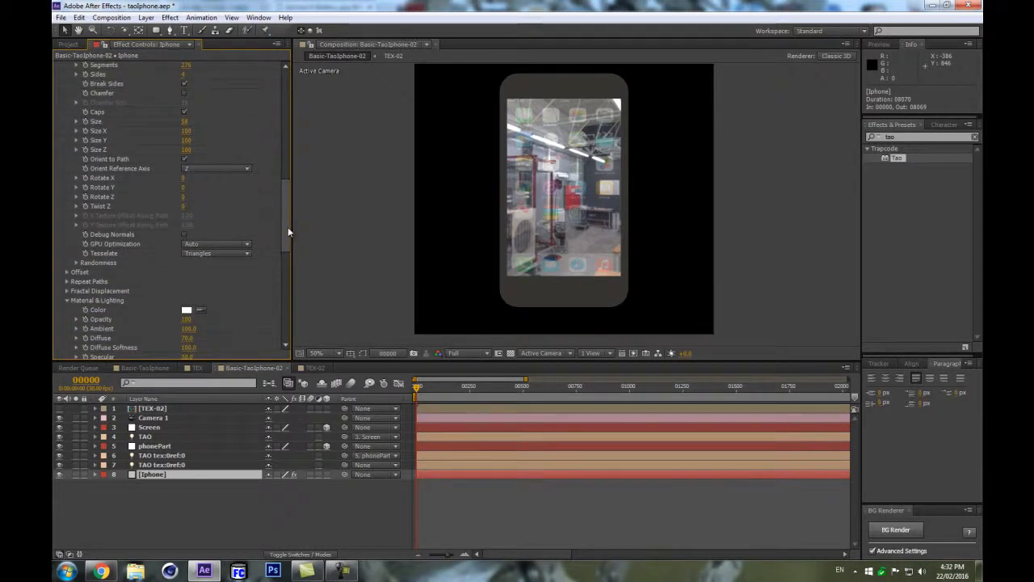
Create a new Ambient light named AMB with a pale blue color.
key("ctrl+alt+shift+l")
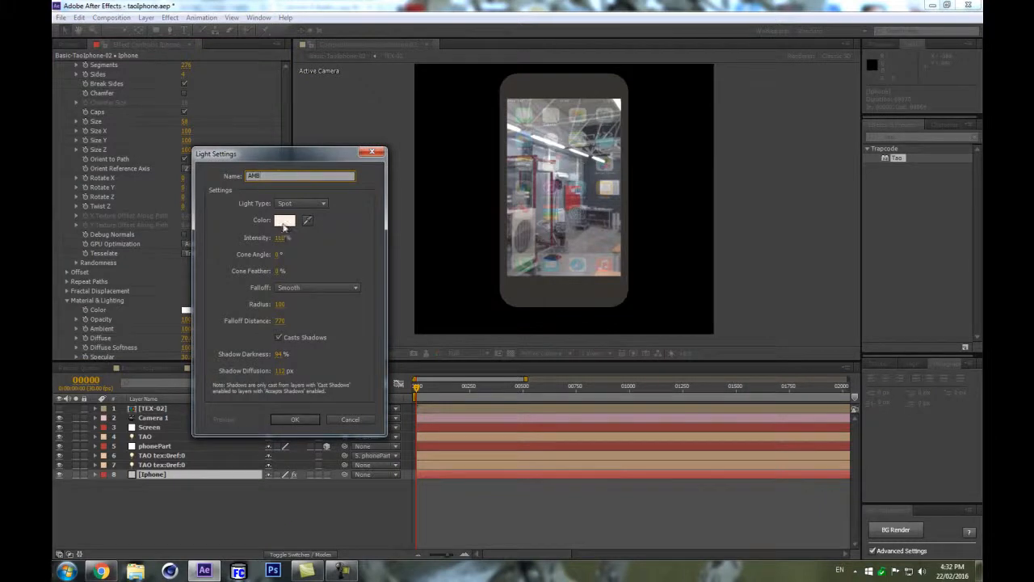
left_click(303, 203)
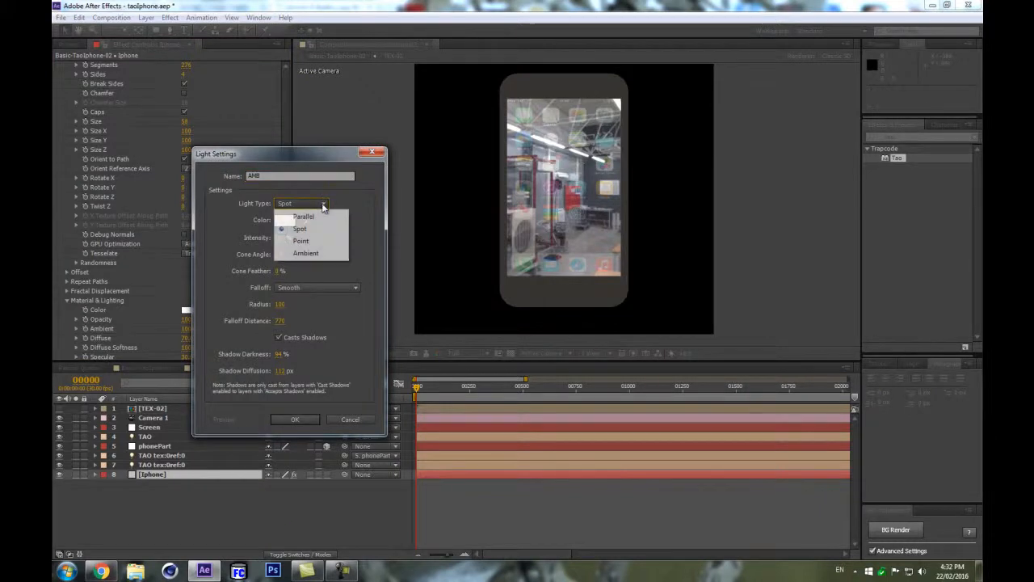
left_click(314, 253)
left_click(285, 220)
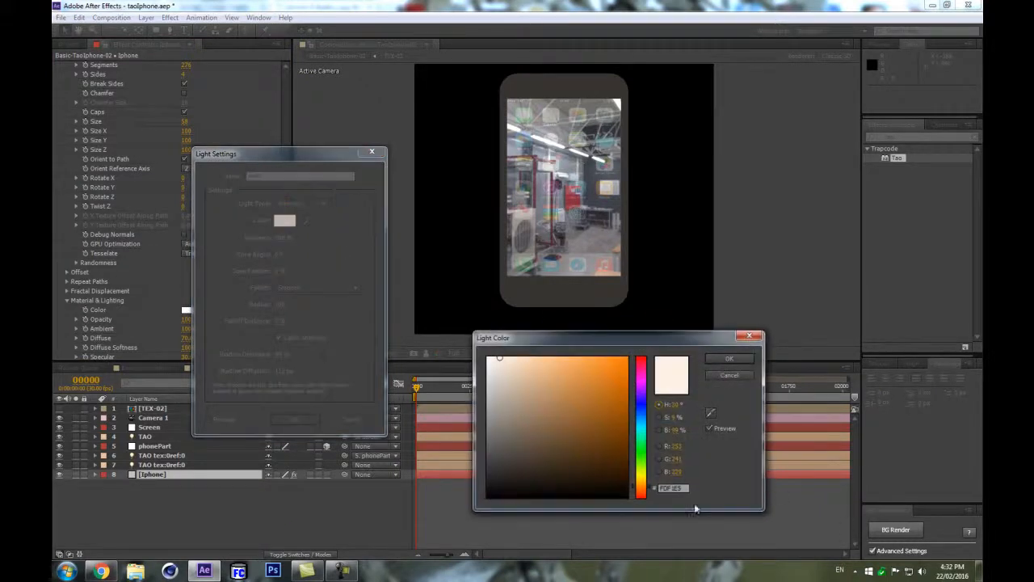
left_click_drag(649, 435, 639, 415)
left_click(729, 358)
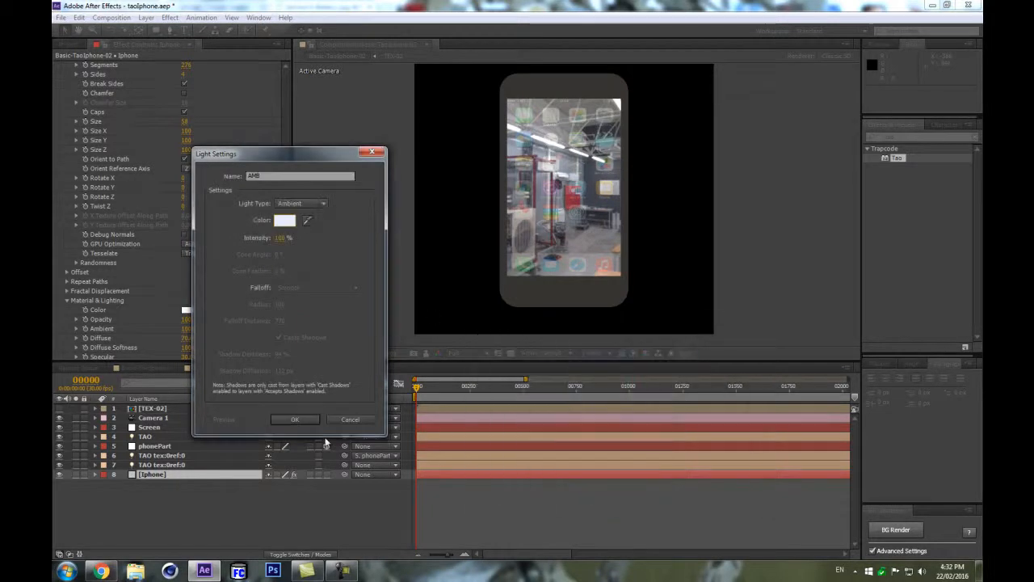
left_click(292, 420)
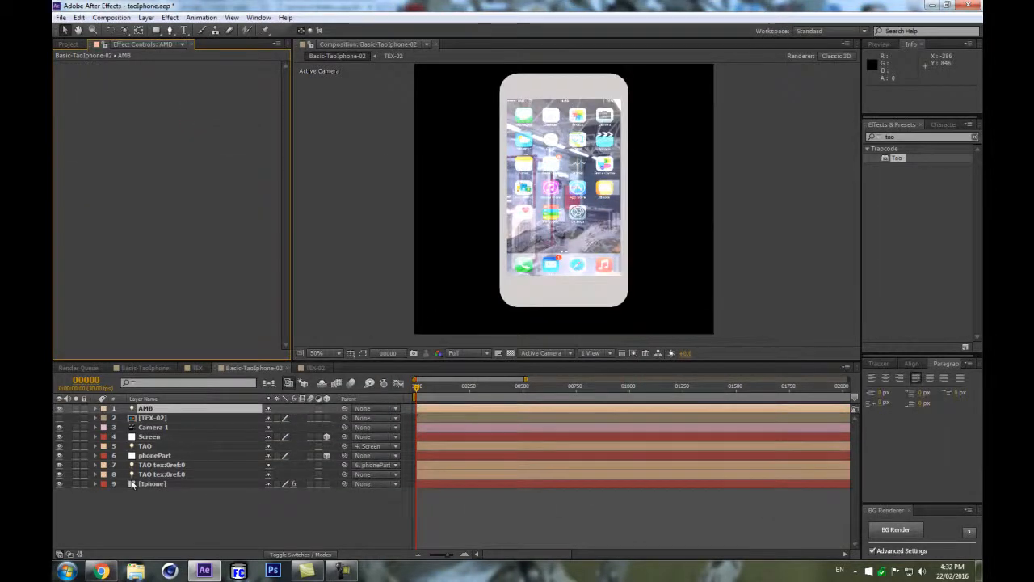
Create a new Point light named Light 1 with a pale warm color.
key("ctrl+alt+shift+l")
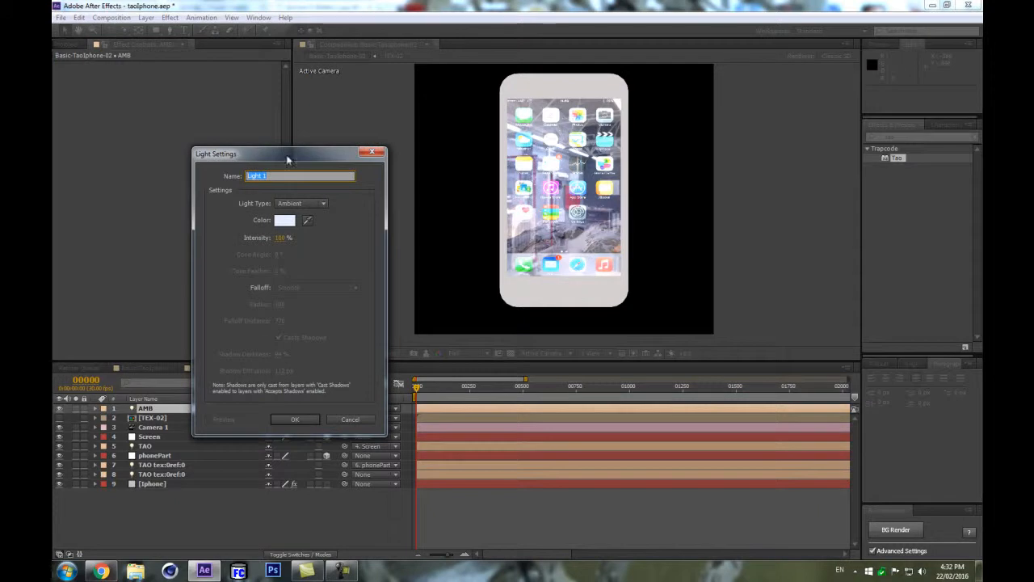
left_click(291, 203)
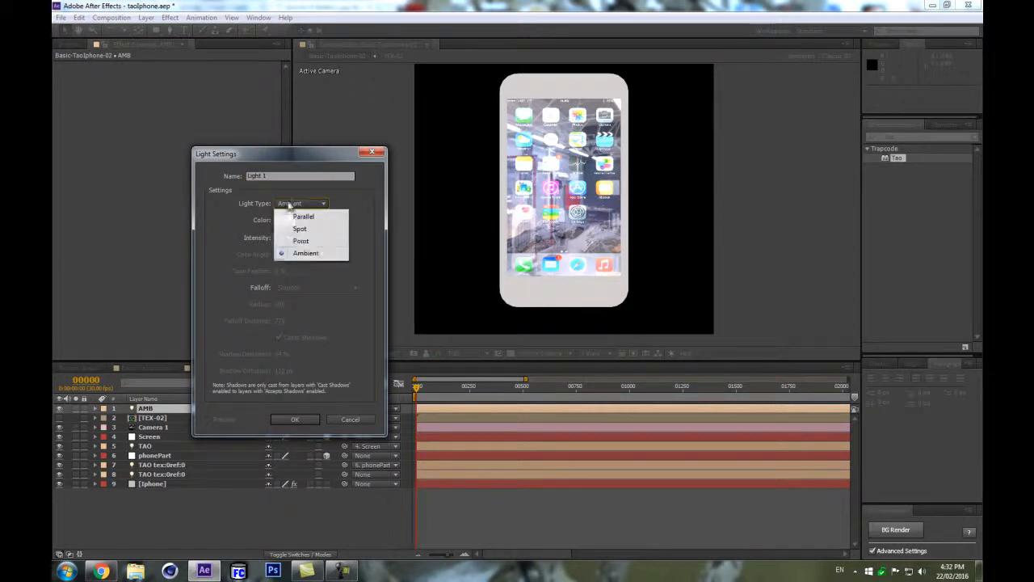
left_click(303, 241)
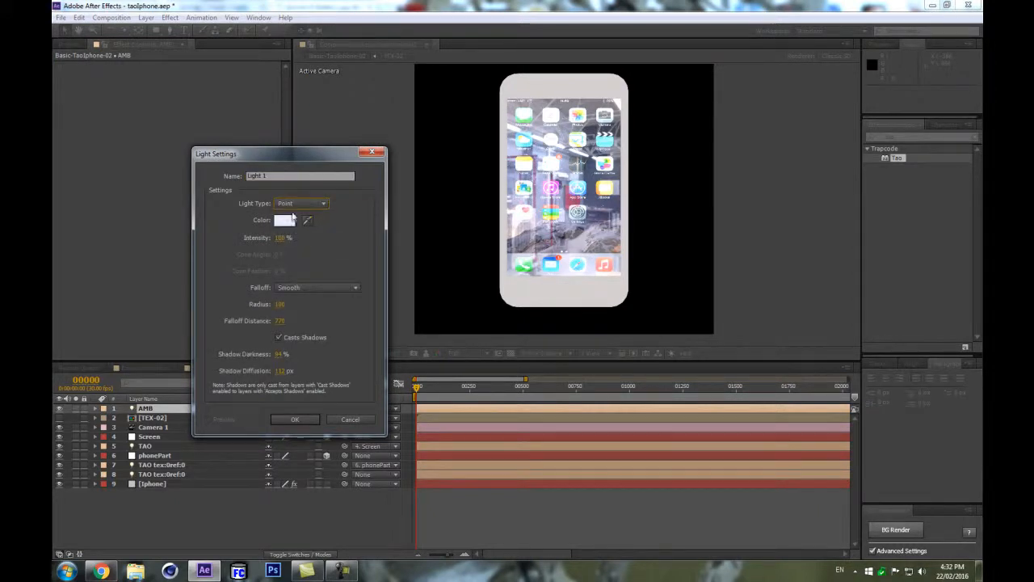
left_click(294, 220)
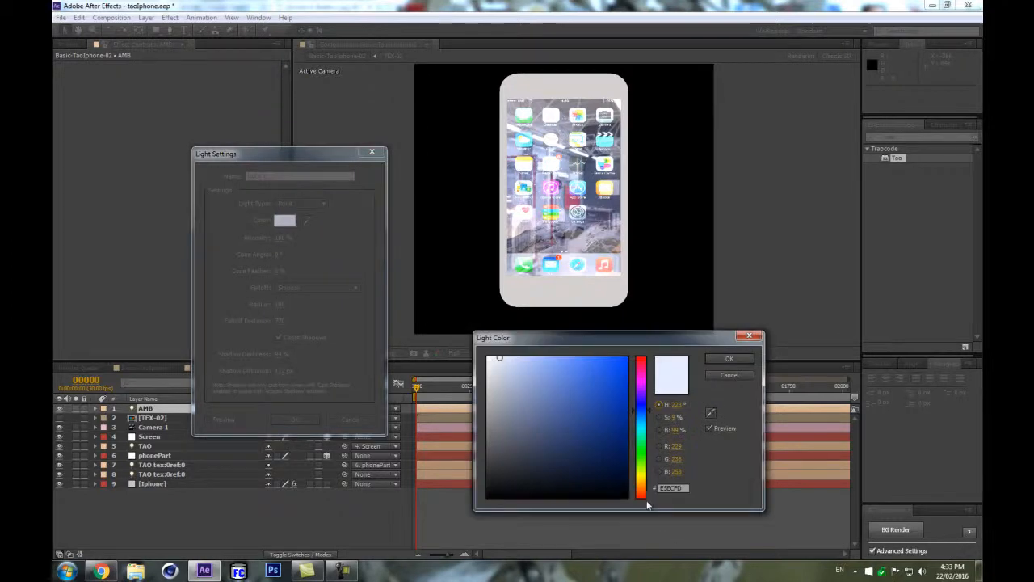
left_click(644, 487)
key("Return")
left_click(300, 421)
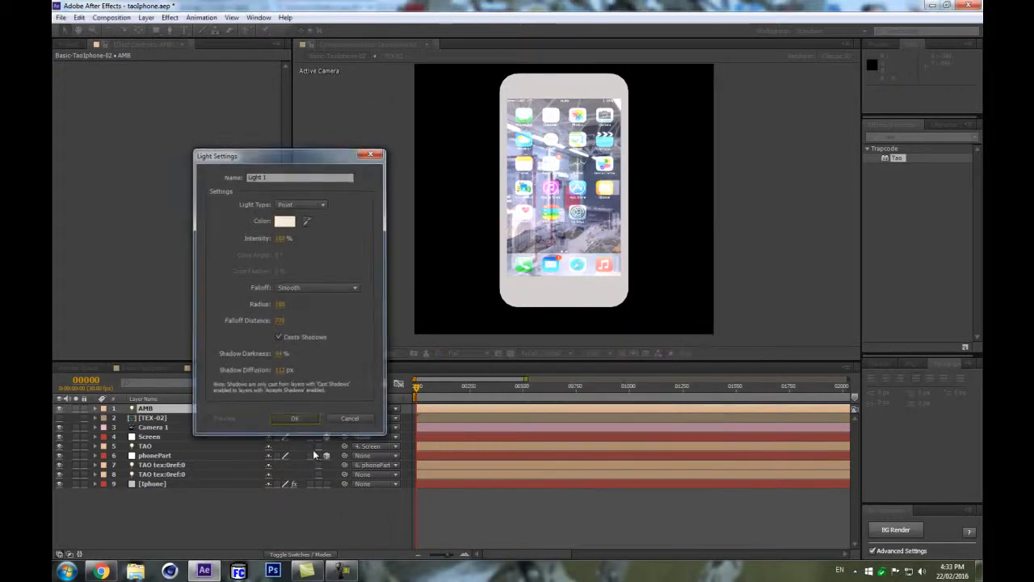
Move Light 1 to the upper right of the phone, at about 785, 353, -375.
key("p")
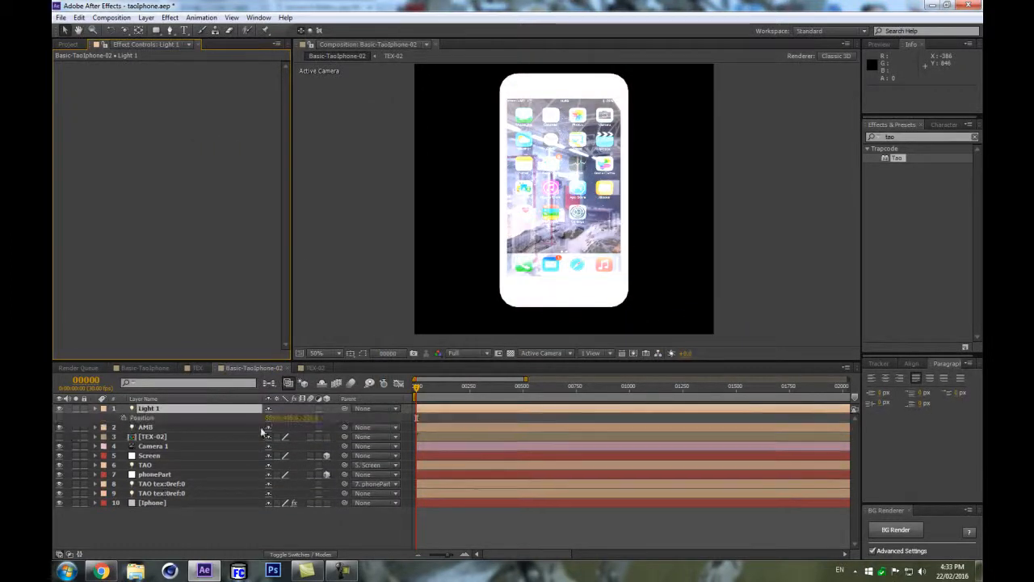
key("ctrl+shift+h")
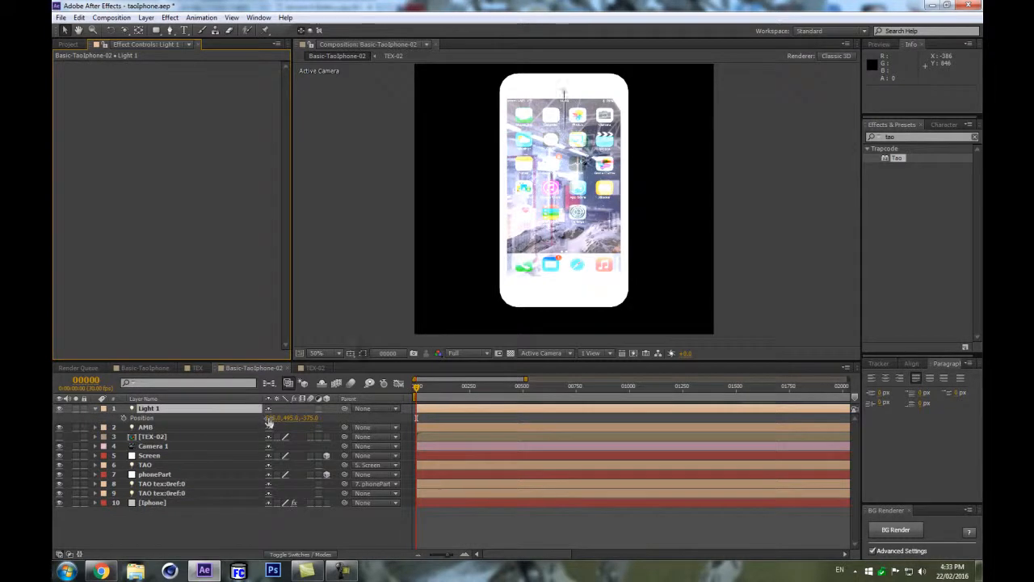
left_click_drag(605, 168, 687, 74)
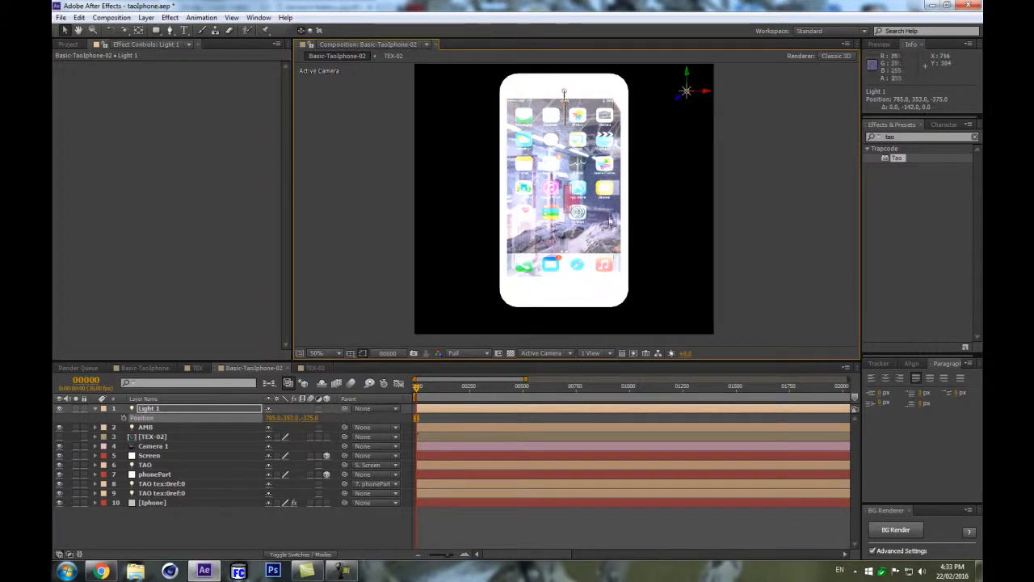
In the iPhone's Tao Material & Lighting, set Ambient to 18, Fresnel to 44 and Diffuse Holdout to 84.
left_click(159, 504)
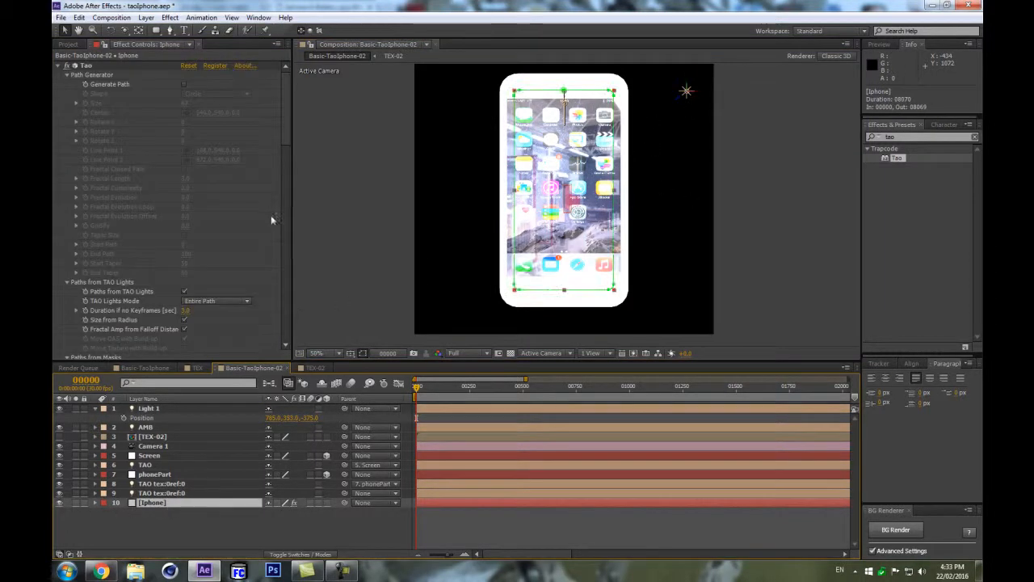
left_click_drag(287, 143, 291, 282)
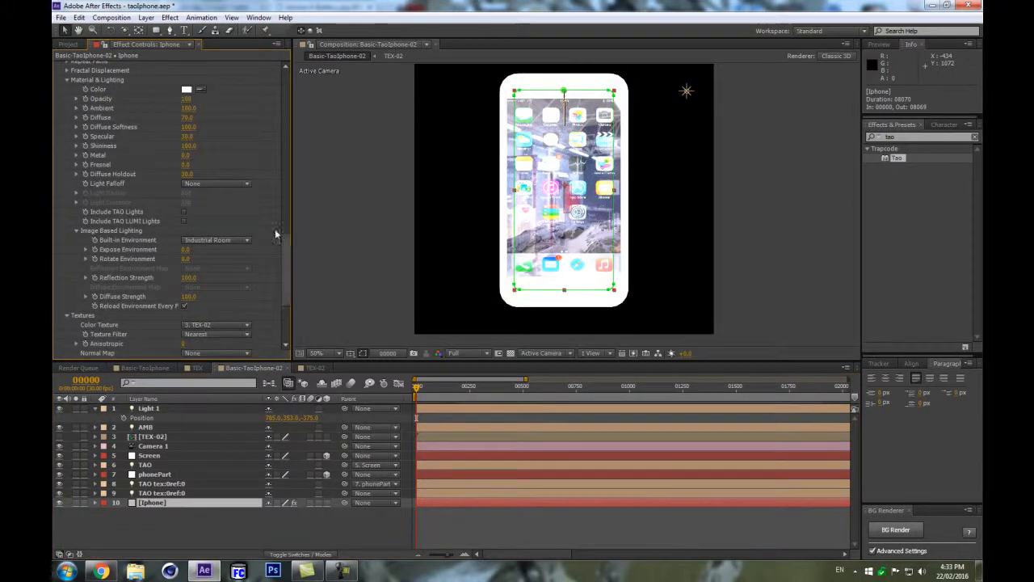
left_click_drag(192, 109, 121, 118)
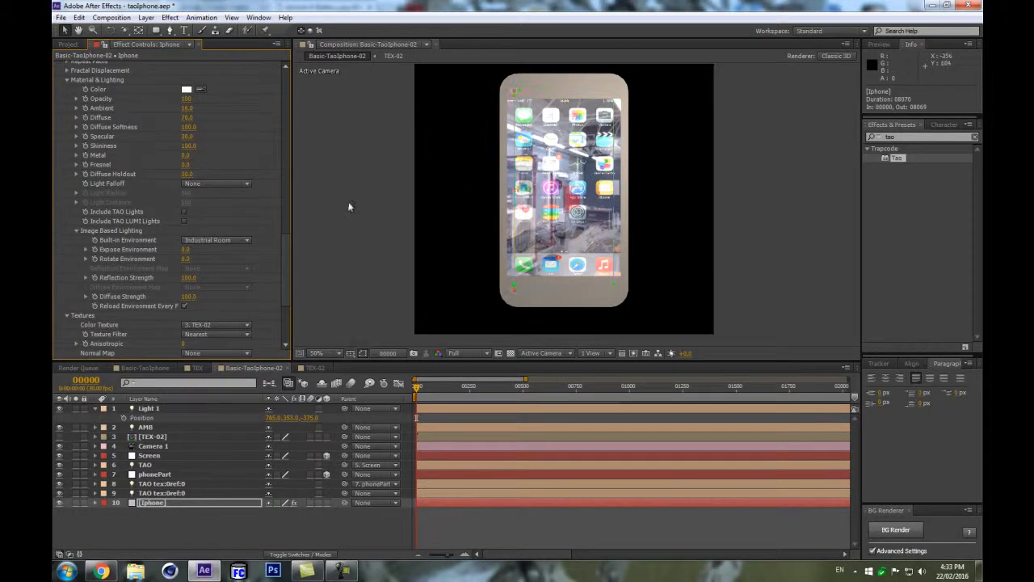
scroll(204, 275, "down", 3)
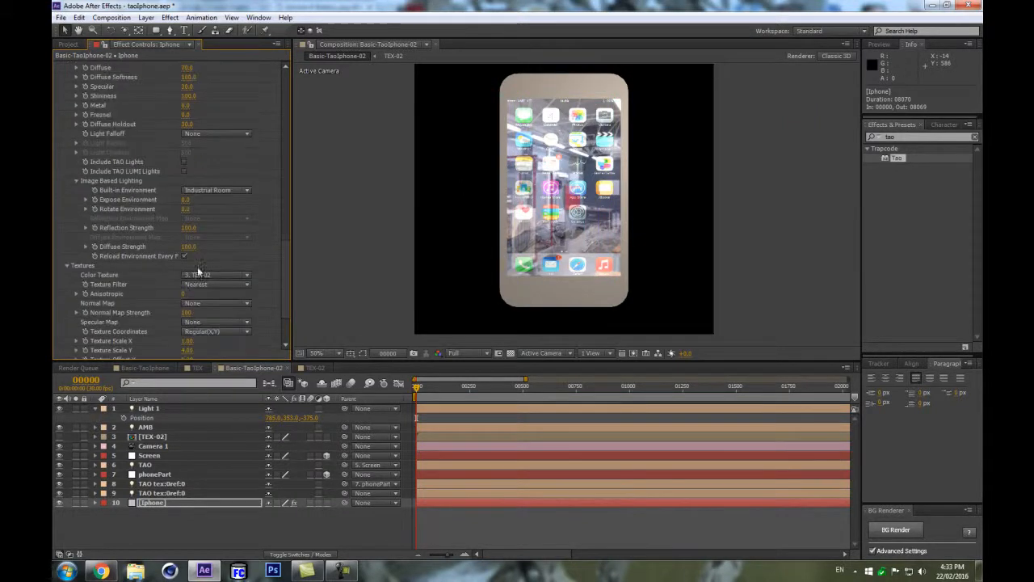
left_click_drag(196, 114, 220, 121)
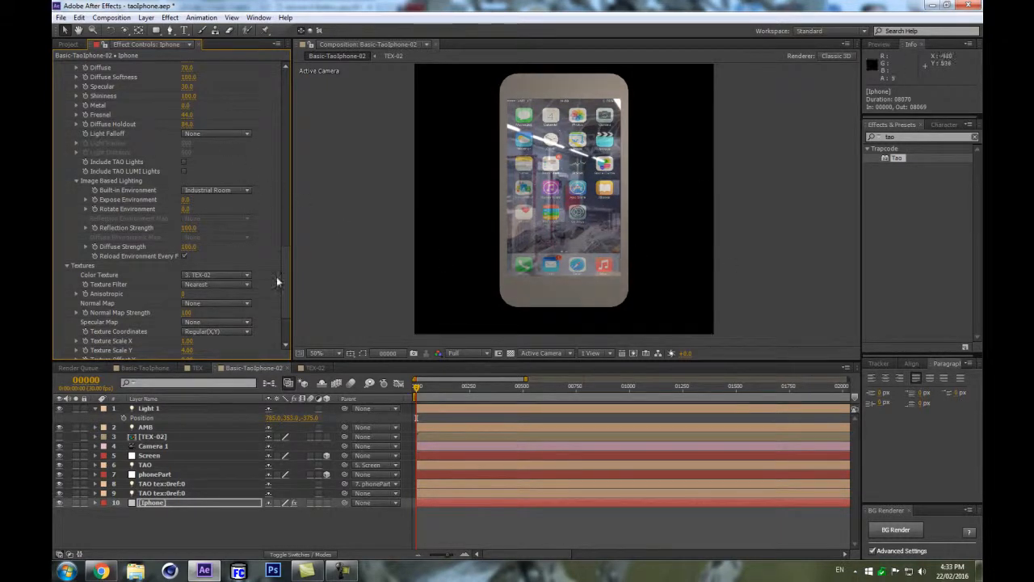
Adjust Image Based Lighting: Diffuse Strength to 41, Expose Environment to about 1.5, Reflection Strength to 57.
scroll(237, 236, "down", 1)
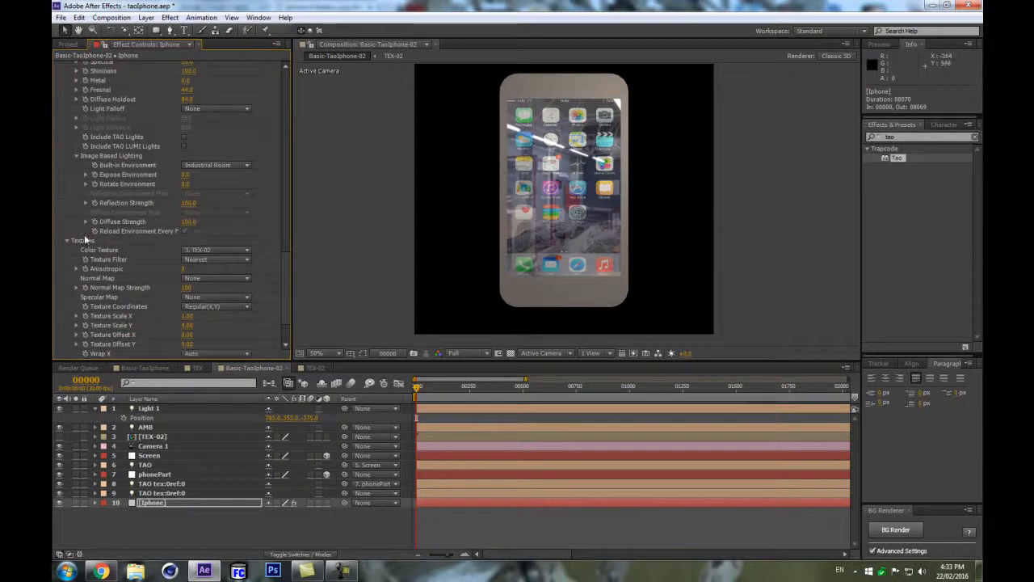
left_click_drag(191, 223, 159, 225)
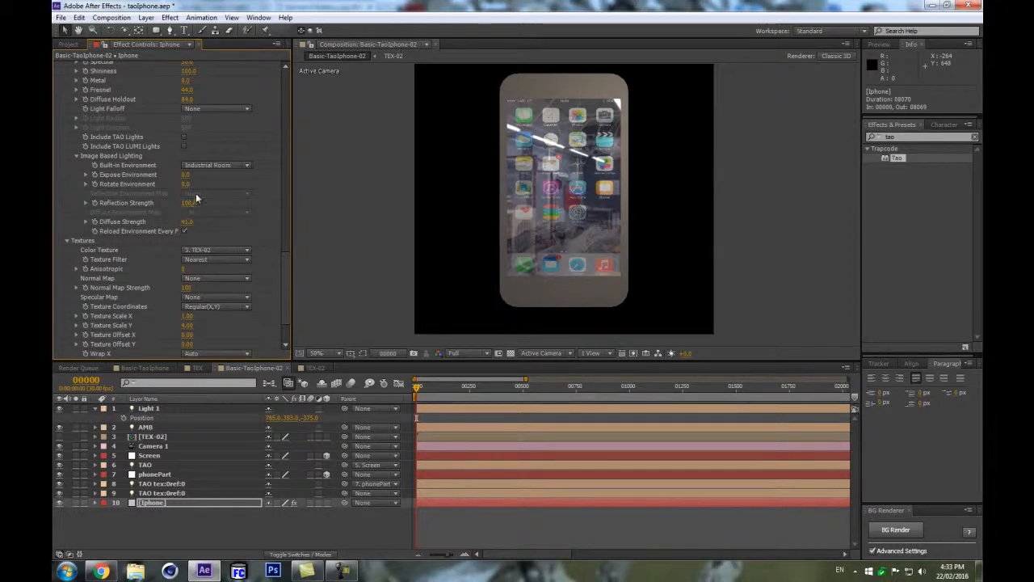
left_click_drag(185, 175, 237, 175)
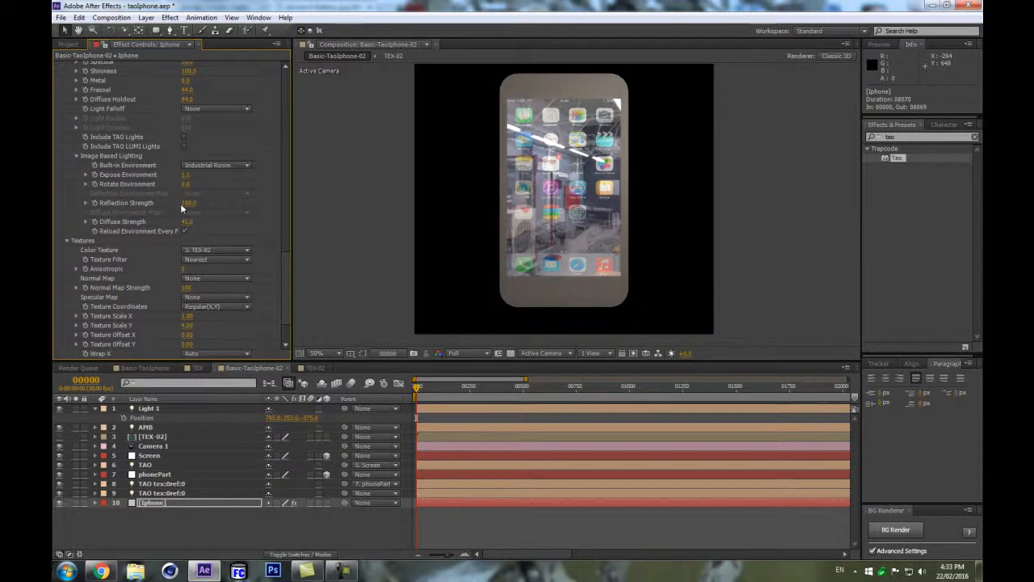
left_click_drag(177, 204, 162, 205)
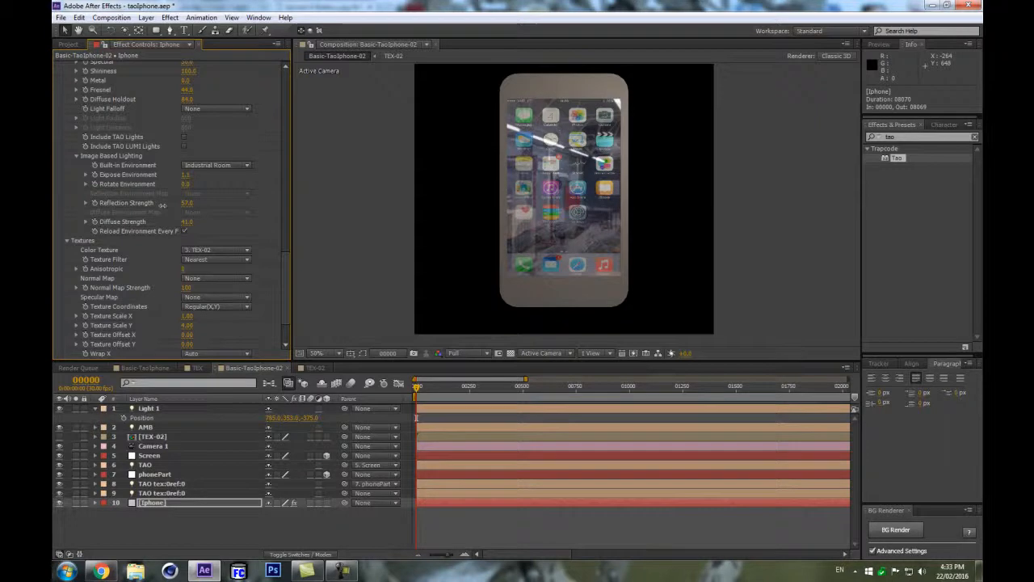
Inspect the Light Options of the two TAO tex light layers.
left_click(171, 484)
left_click(233, 494, "shift")
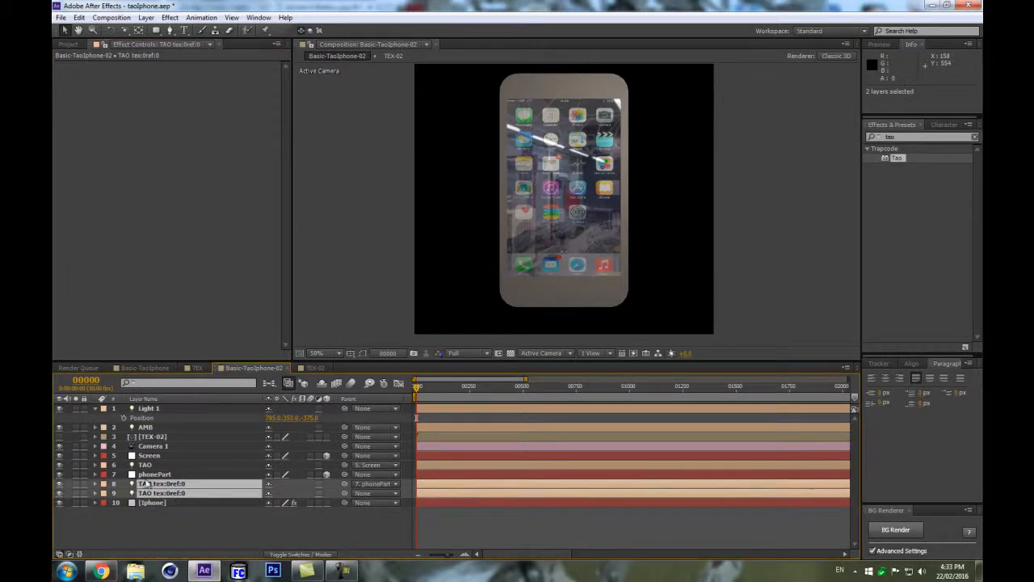
left_click(94, 483)
scroll(89, 457, "down", 2)
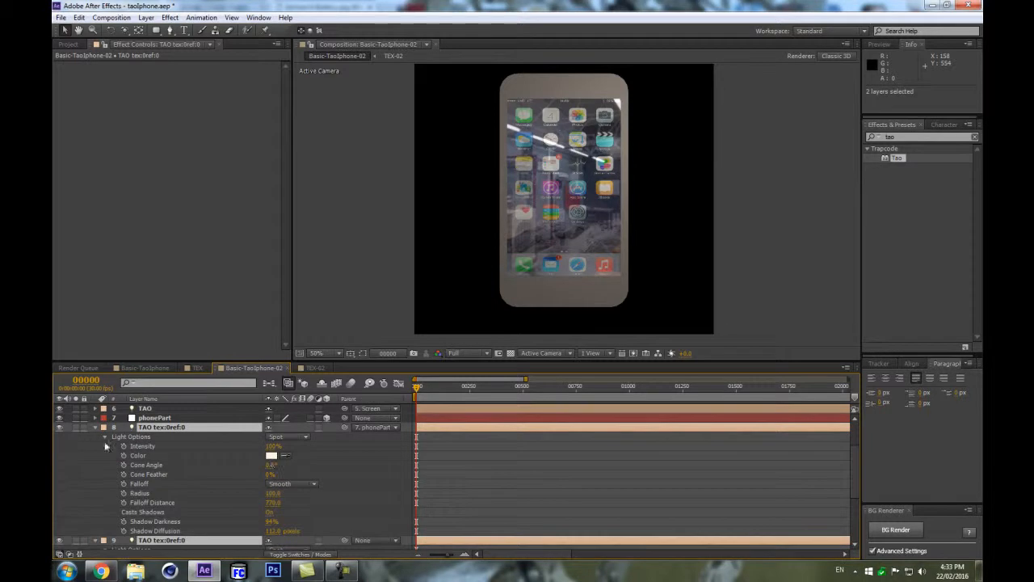
left_click(95, 427)
Rename Light 1 as TAO LUMI.
left_click(150, 407)
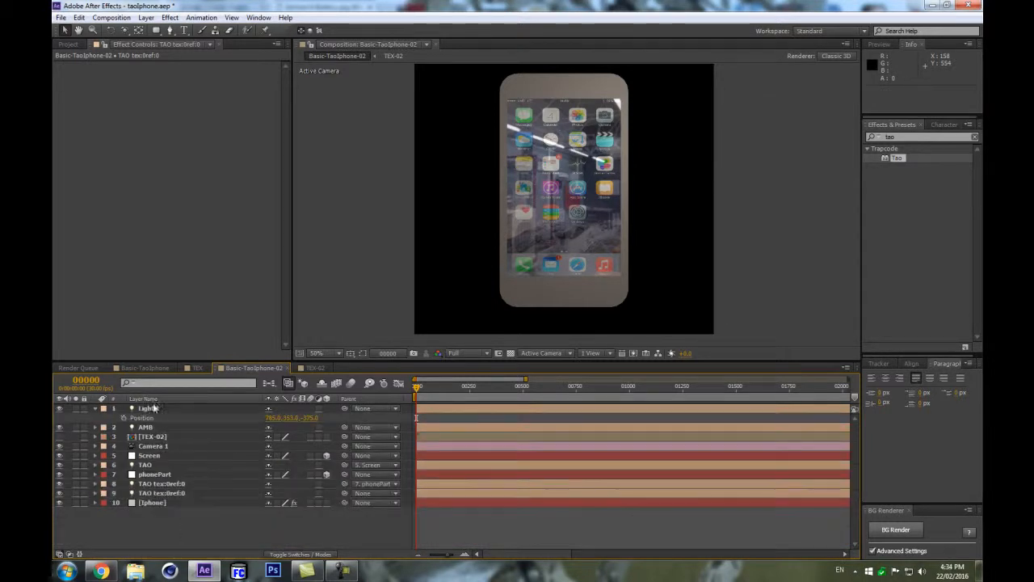
left_click(161, 410)
key("Return")
type("PAO Light")
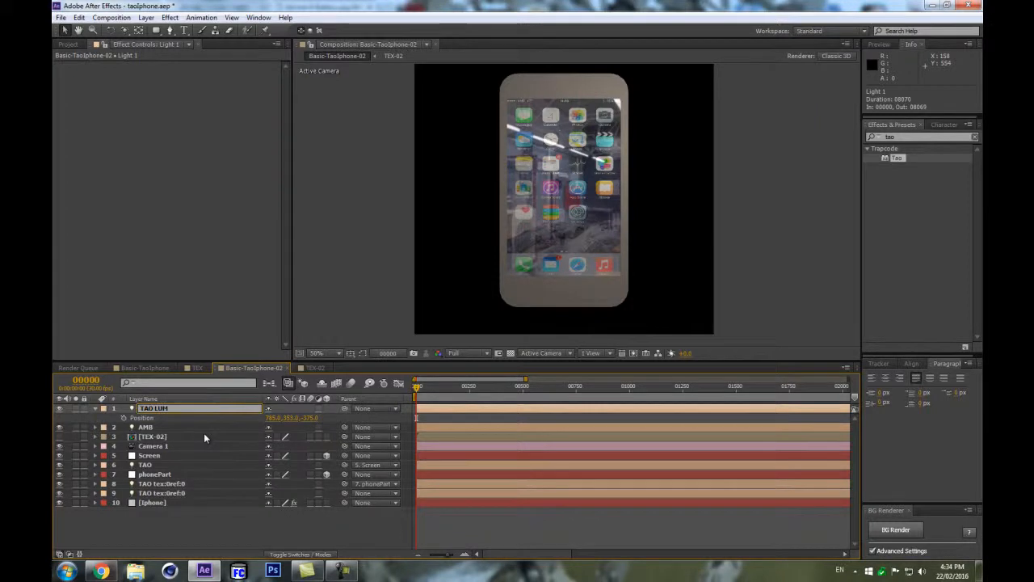
type("I")
key("Return")
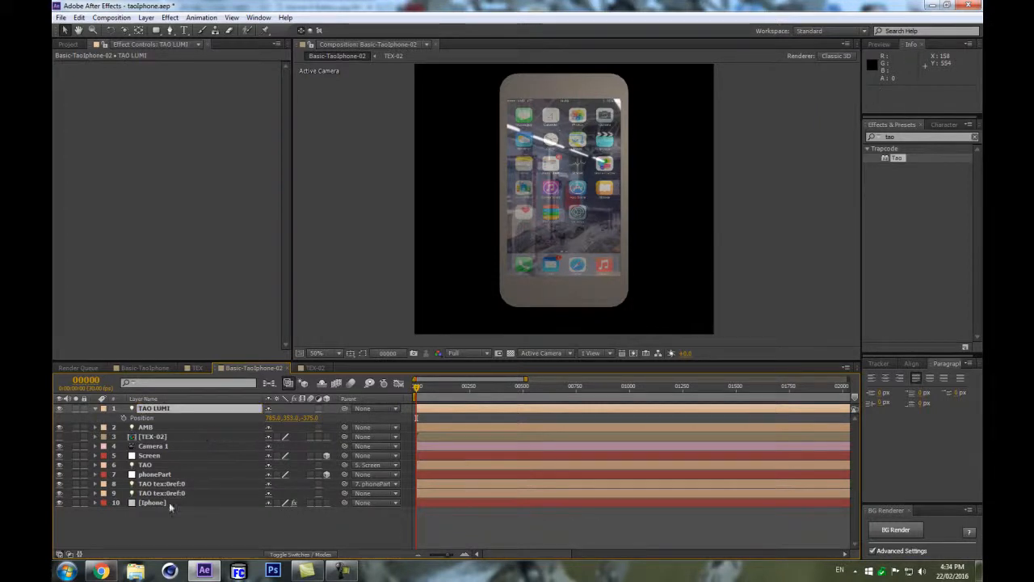
In the iPhone layer's Tao effect, enable Include TAO LUMI Lights.
left_click(179, 501)
left_click_drag(286, 137, 291, 265)
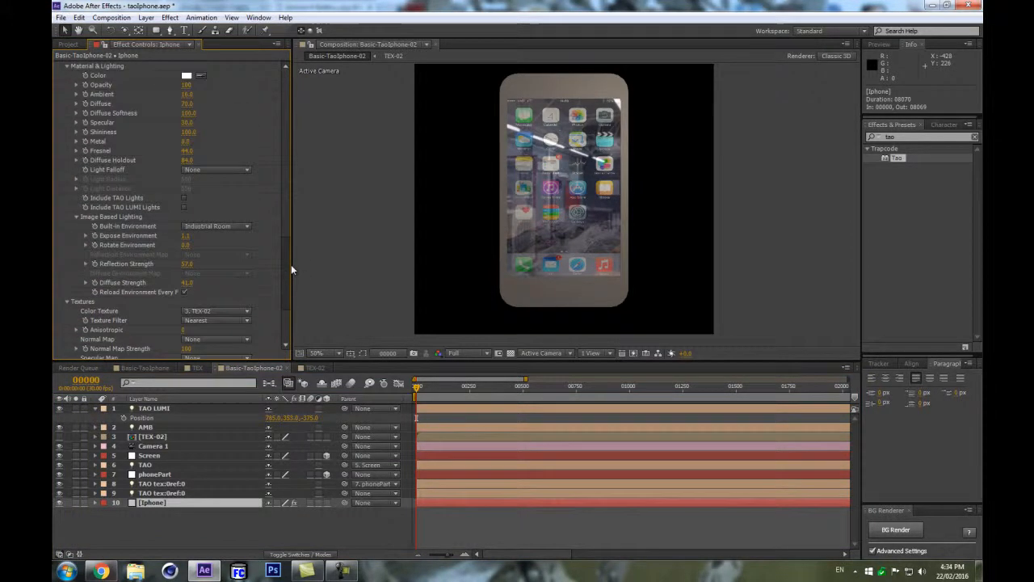
left_click(184, 208)
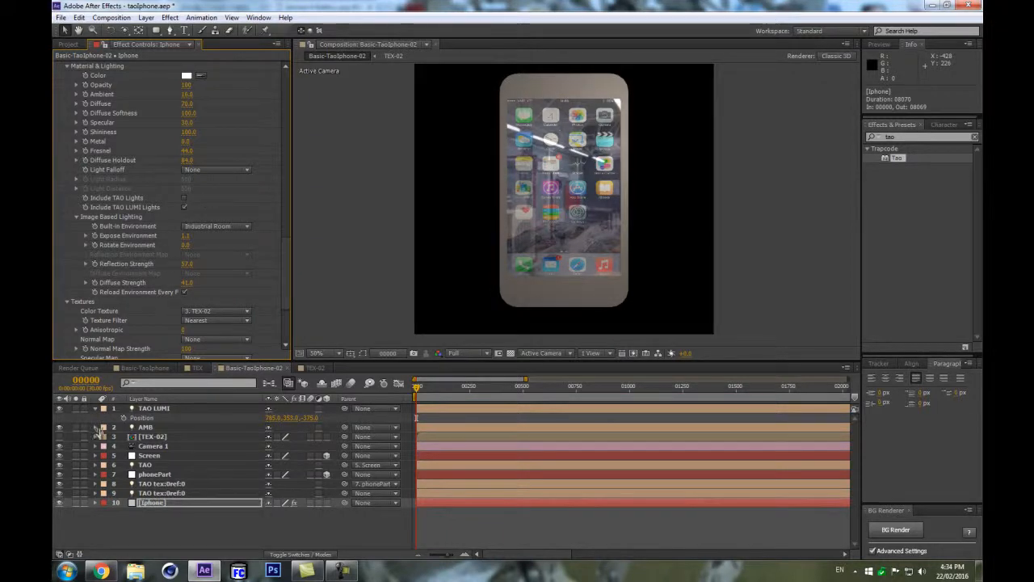
Open the TAO LUMI light's Light Options and set its Radius to about 185.
left_click(148, 410)
key("a")
key("a")
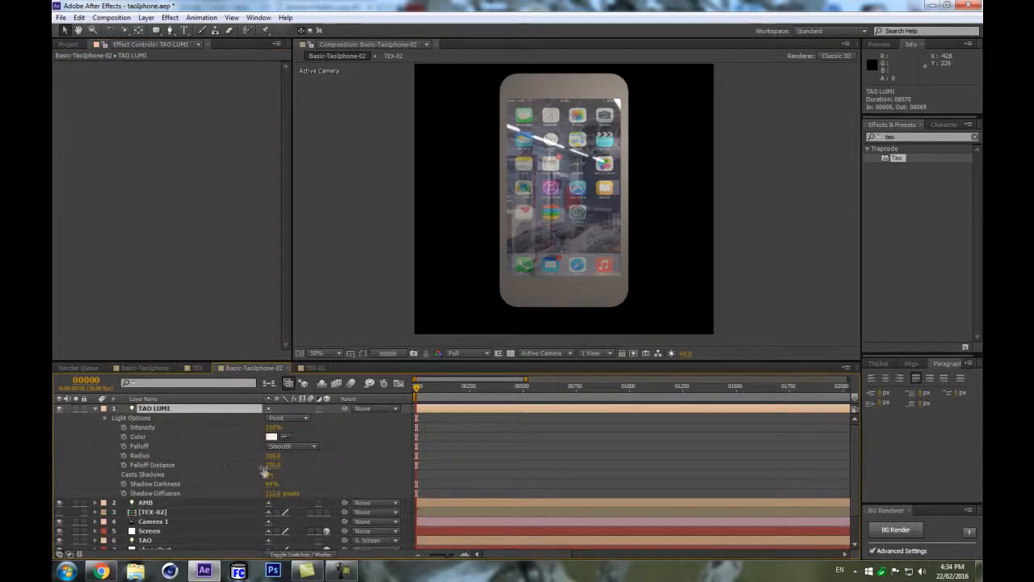
left_click_drag(276, 456, 314, 446)
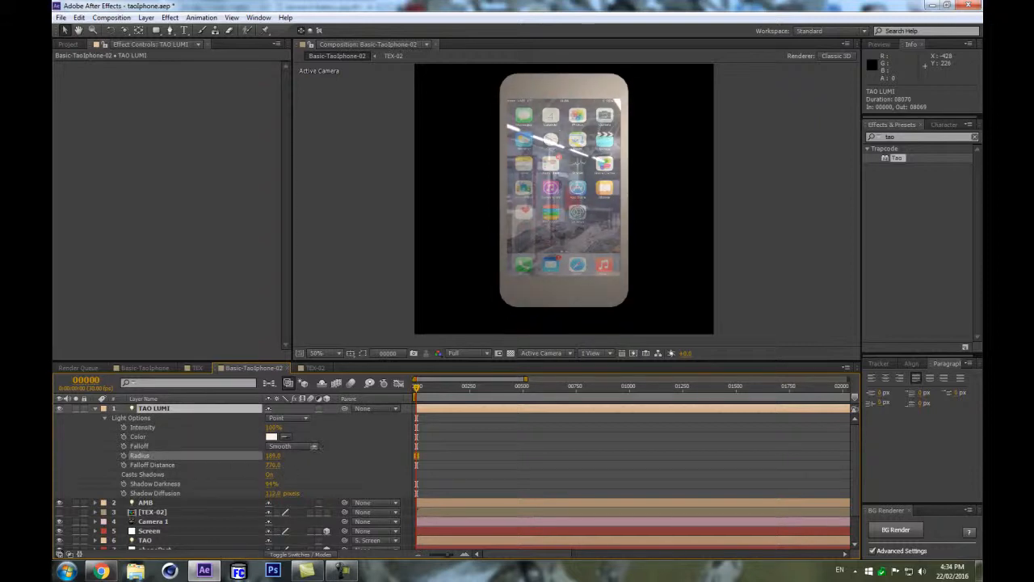
Reposition the TAO LUMI light to about 925, 256, 103.
key("p")
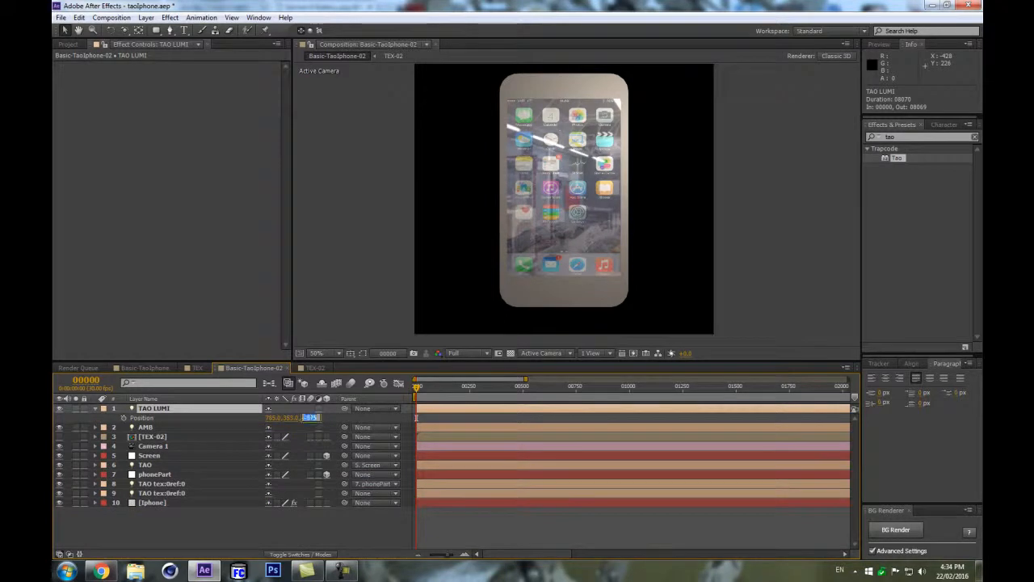
type("0")
key("Return")
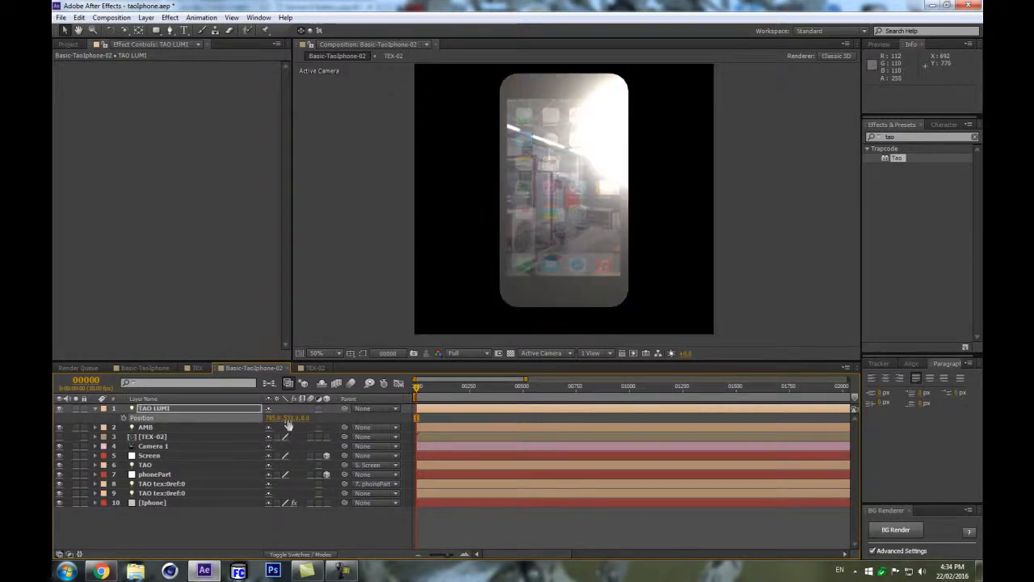
left_click_drag(274, 419, 353, 407)
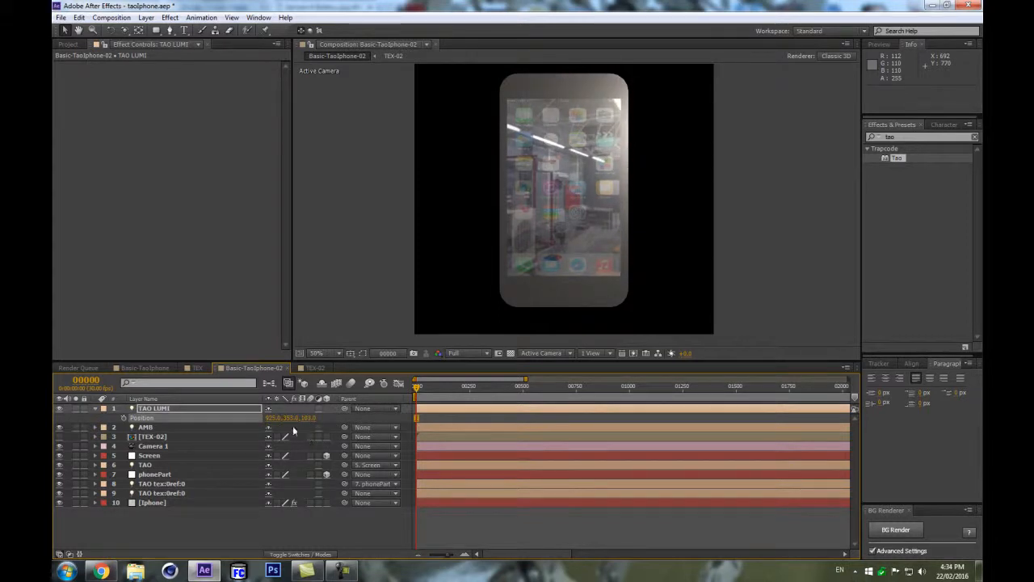
mouse_move(227, 428)
left_mouse_down()
mouse_move(172, 451)
mouse_move(220, 432)
left_mouse_up()
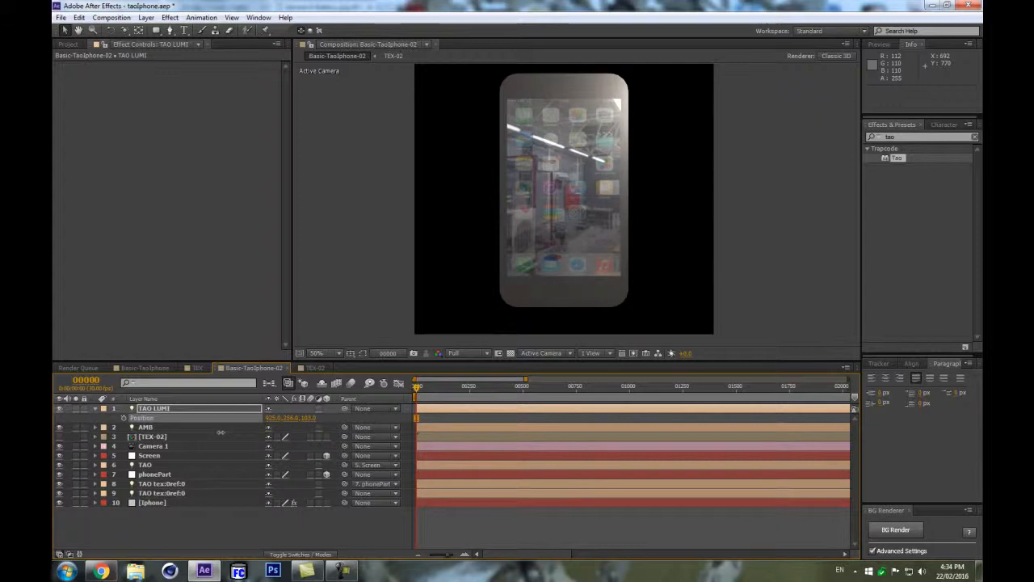
left_click(189, 399)
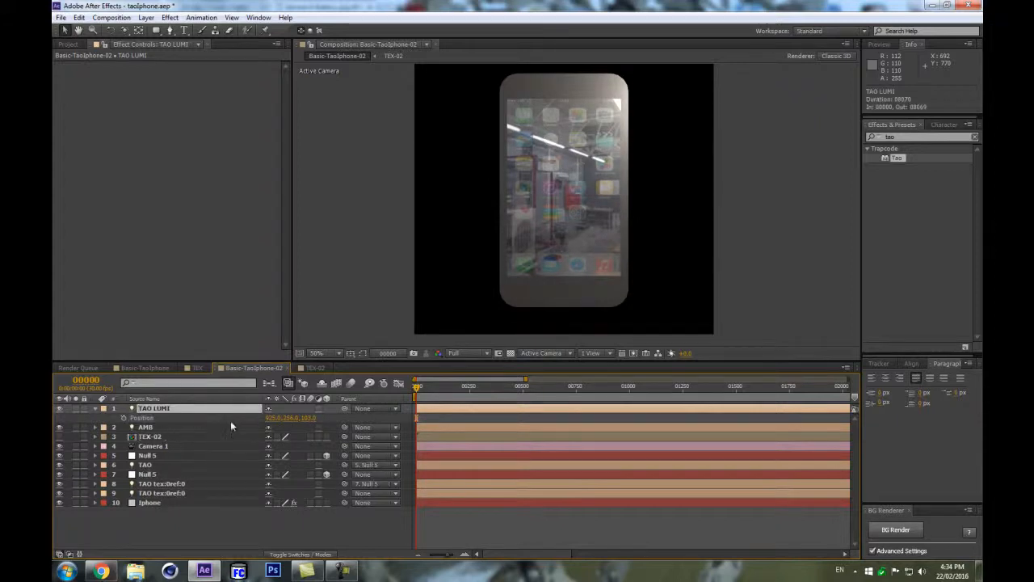
key("a")
key("a")
left_click_drag(273, 465, 323, 425)
key("ctrl+z")
left_click(218, 405)
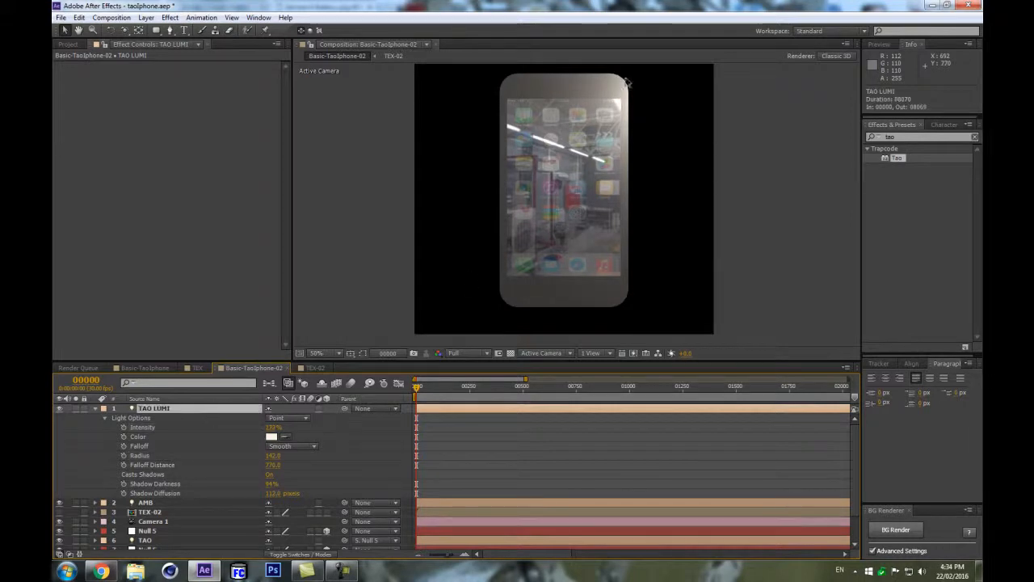
Duplicate the TAO LUMI light and move the copy to the lower left of the phone.
key("ctrl+d")
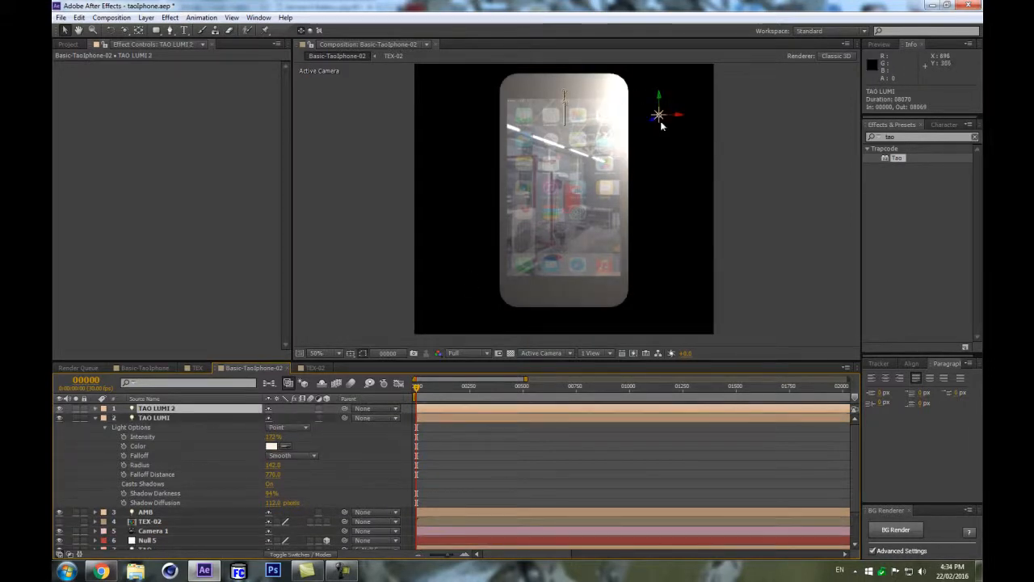
left_click_drag(658, 114, 451, 298)
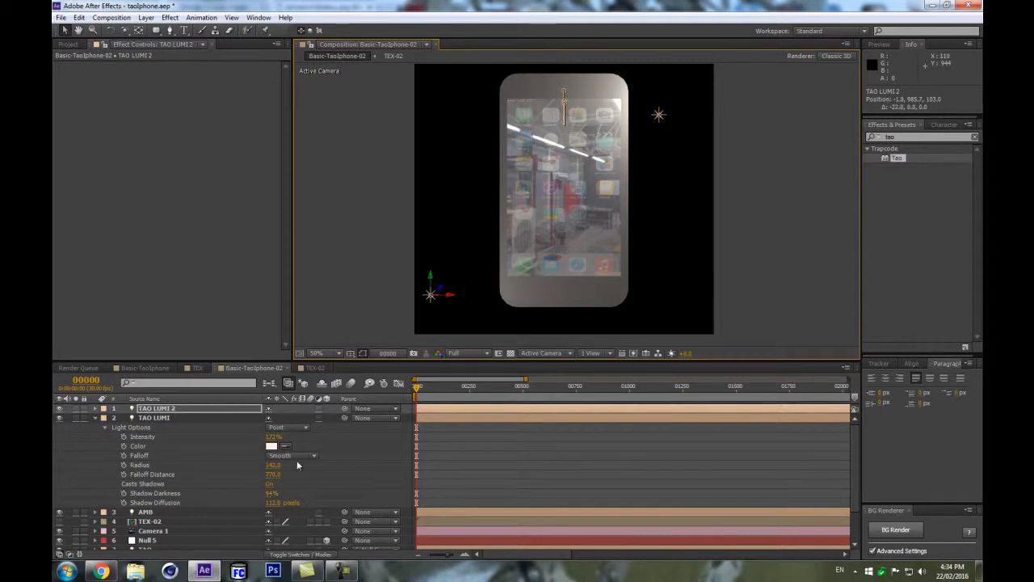
Orbit Camera 1 to view the phone from an angle.
key("c")
left_click_drag(518, 197, 553, 208)
scroll(596, 286, "up", 1)
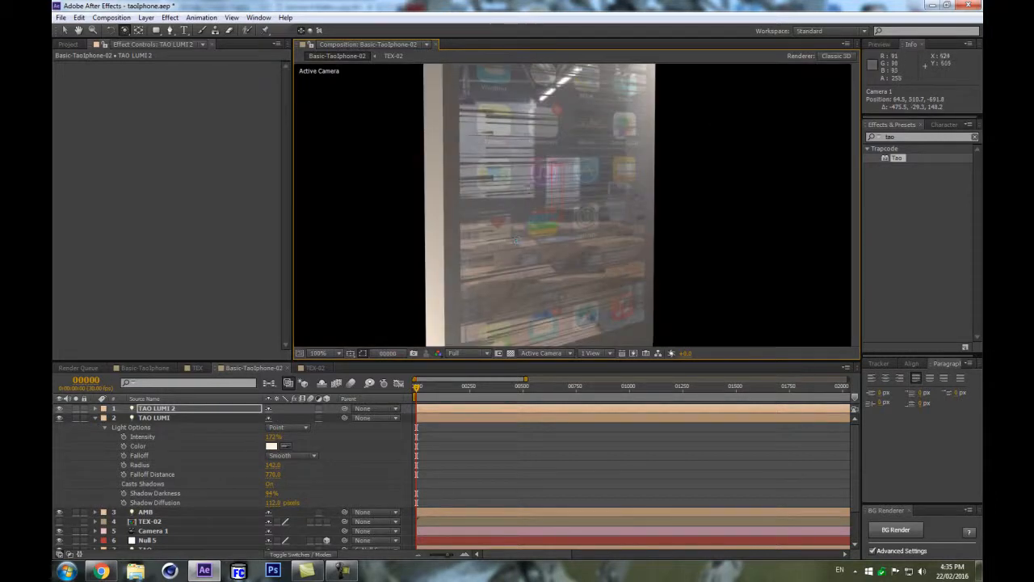
scroll(553, 181, "up", 2)
scroll(553, 182, "down", 3)
scroll(552, 189, "up", 1)
scroll(552, 189, "down", 1)
left_click(95, 418)
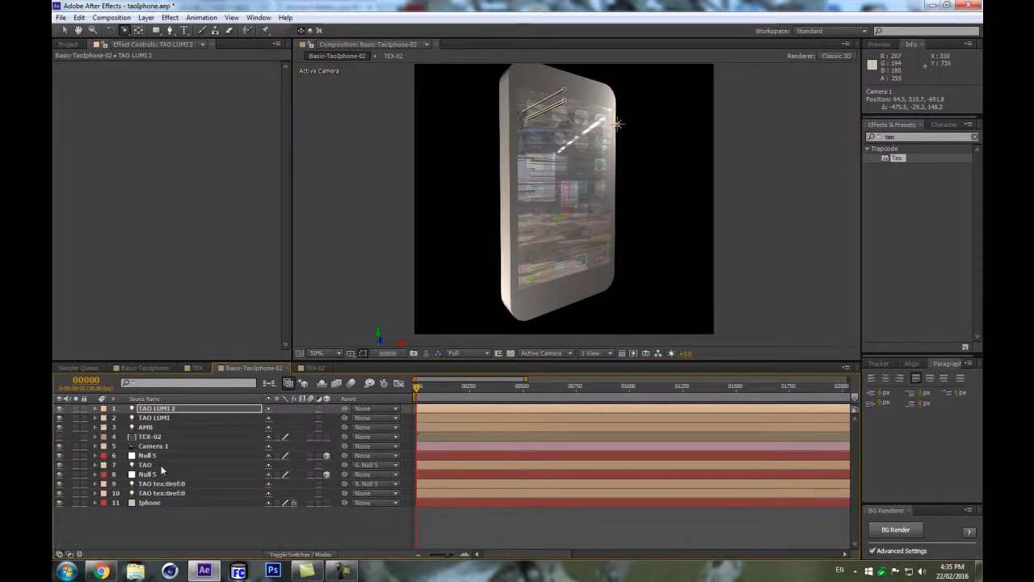
Set the Screen layer's Z position to -1.
left_click(143, 456)
left_click(164, 399)
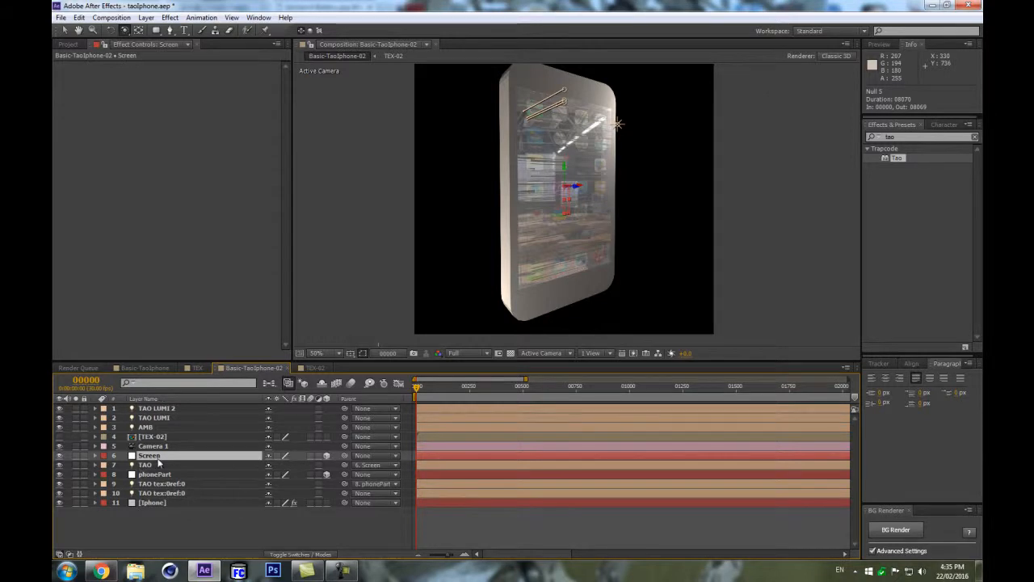
key("p")
left_click(305, 465)
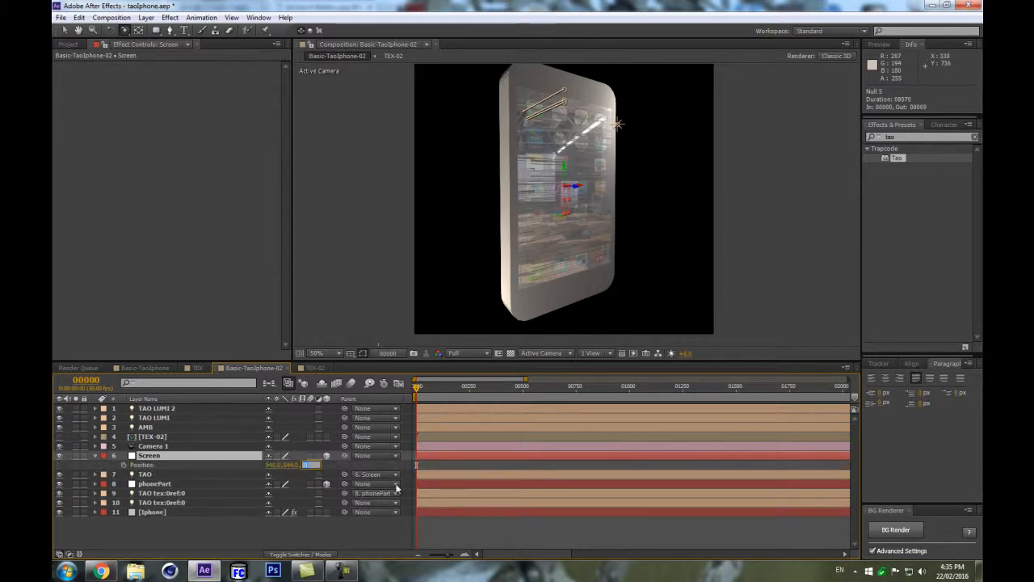
type("1")
key("Return")
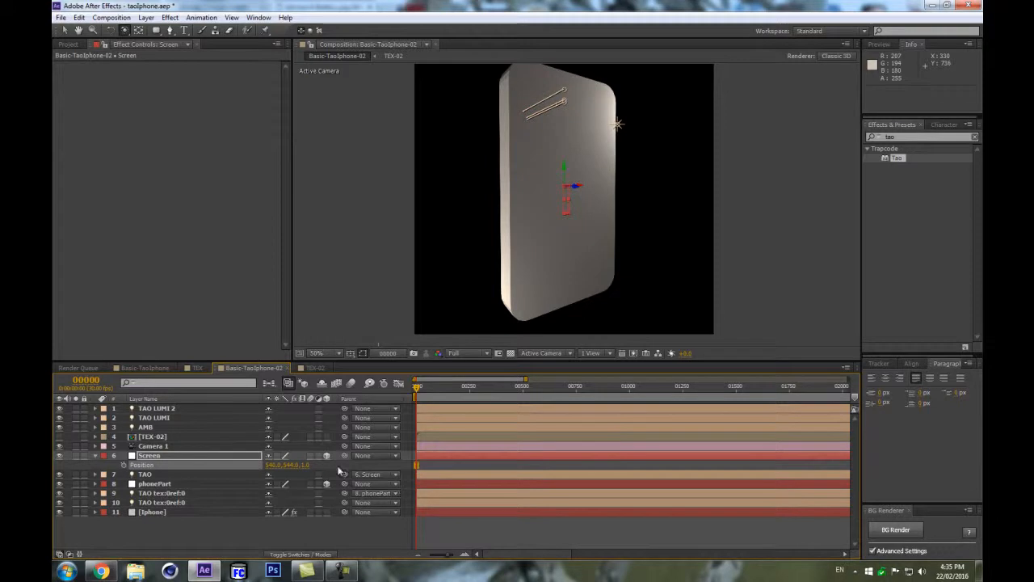
left_click_drag(306, 468, 306, 468)
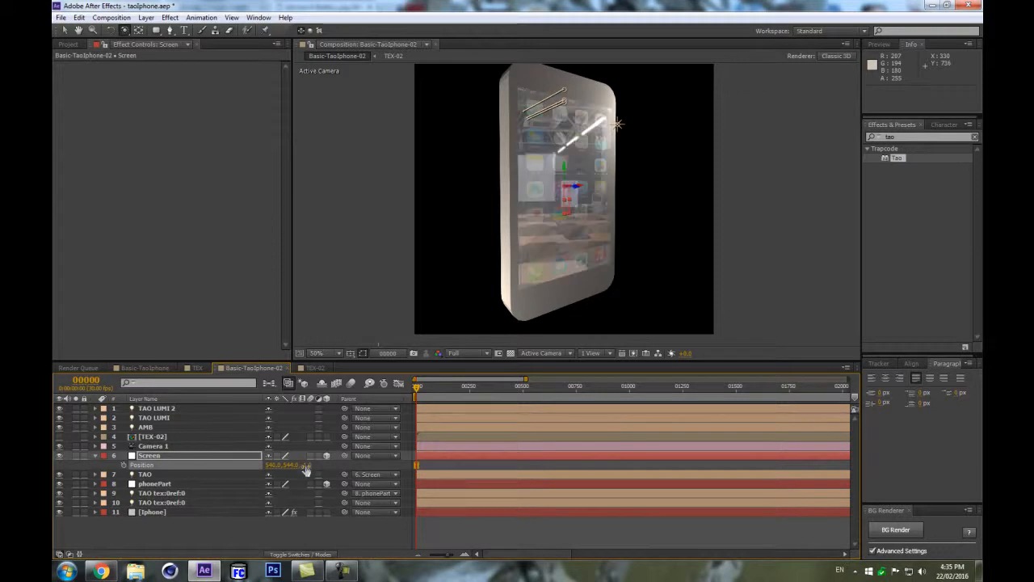
Orbit Camera 1 further around the phone.
scroll(594, 195, "up", 1)
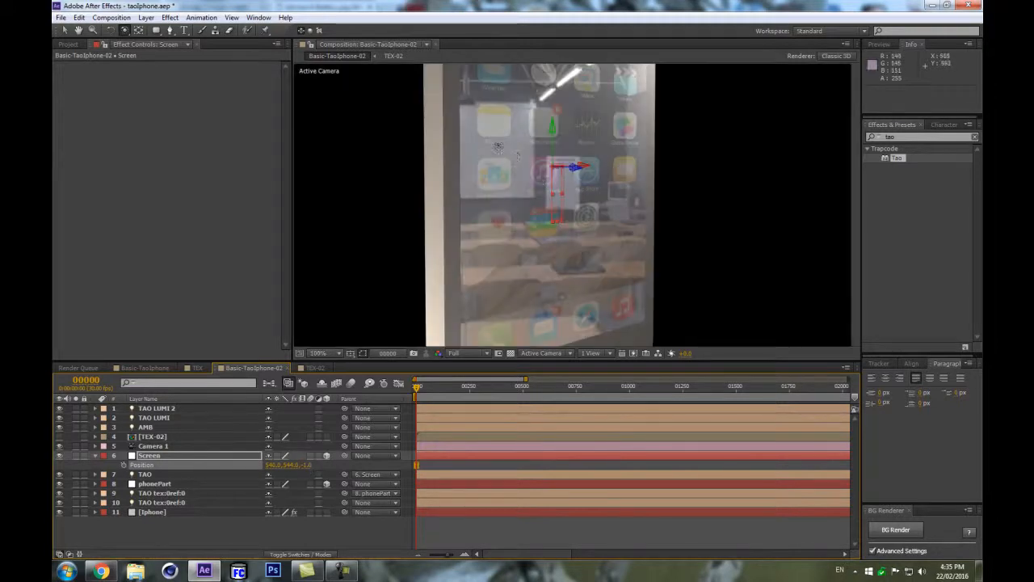
scroll(517, 143, "down", 1)
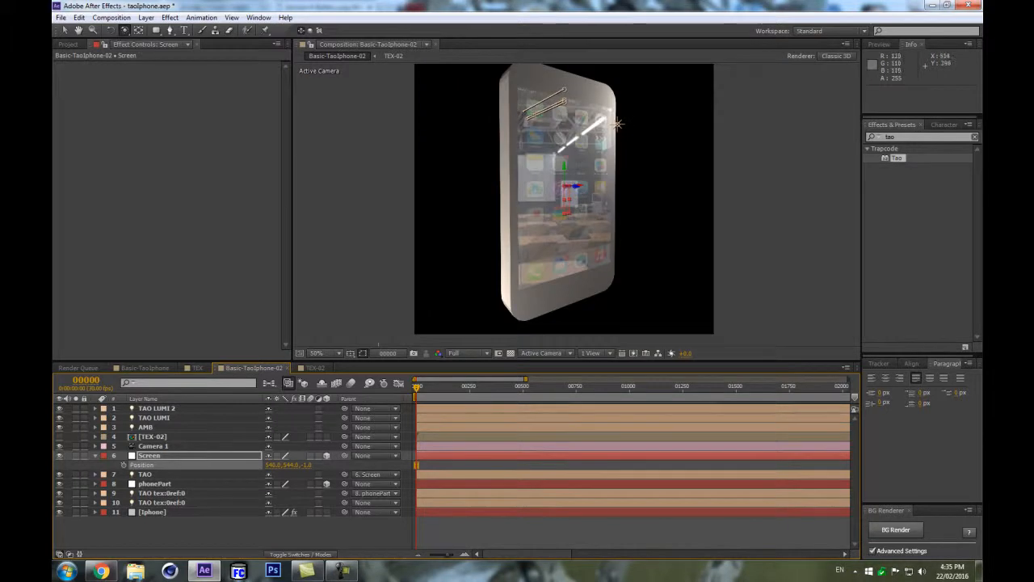
left_click_drag(530, 157, 658, 211)
scroll(658, 212, "up", 2)
scroll(620, 196, "down", 1)
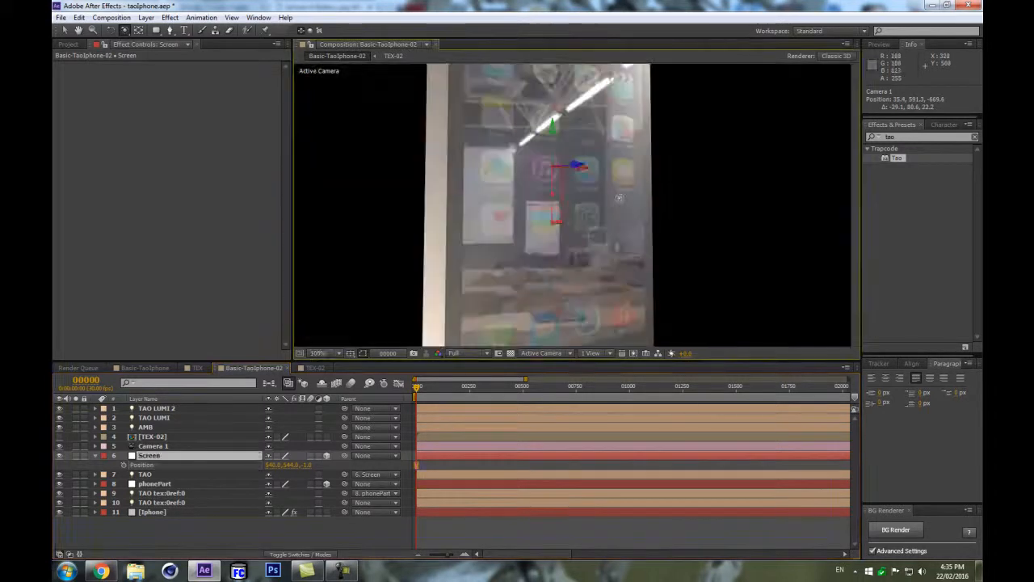
scroll(578, 206, "down", 1)
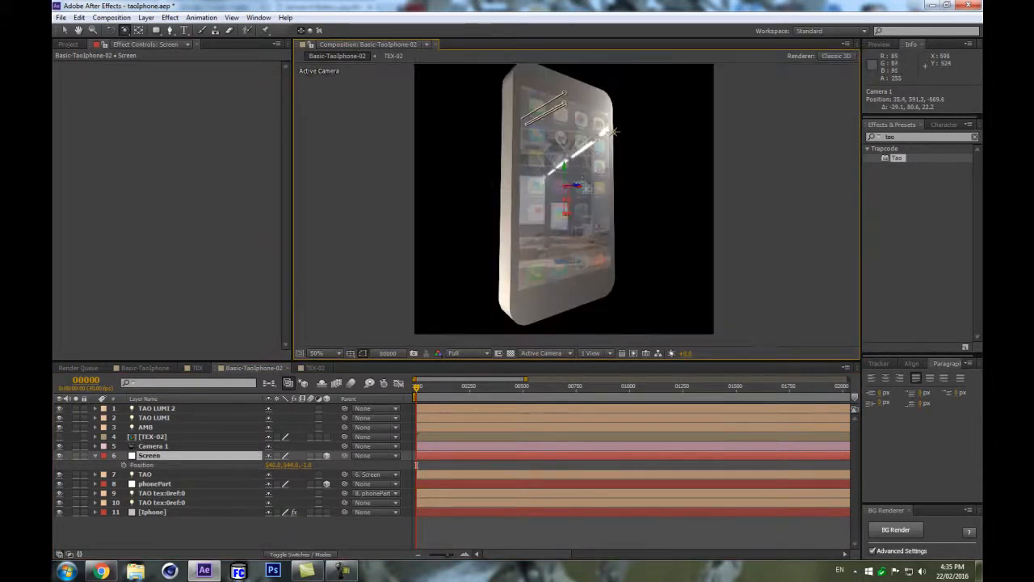
Reveal the iPhone layer's mask and hide the mask outlines in the viewer.
left_click(184, 512)
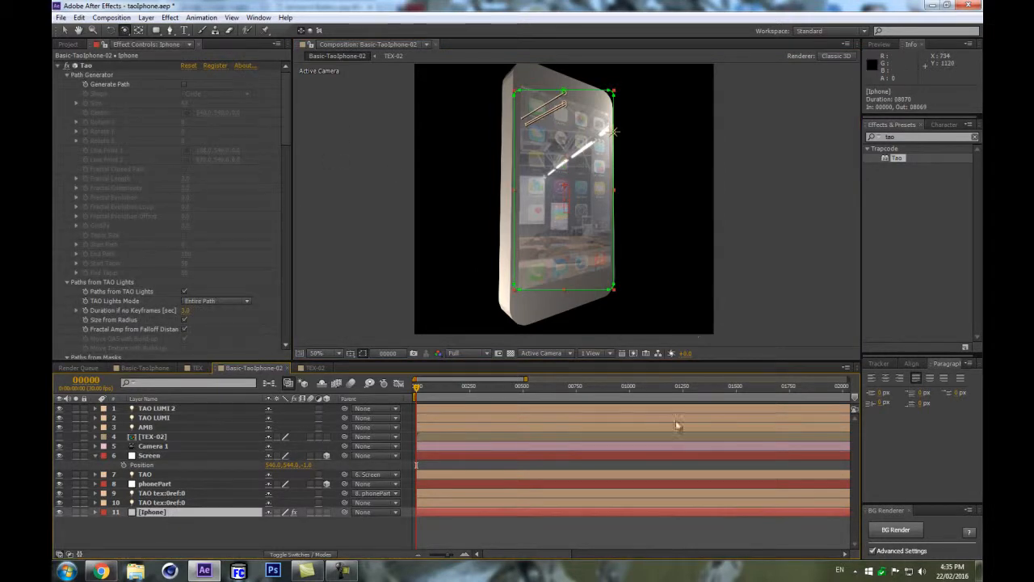
key("m")
left_click(275, 522)
left_click(285, 435)
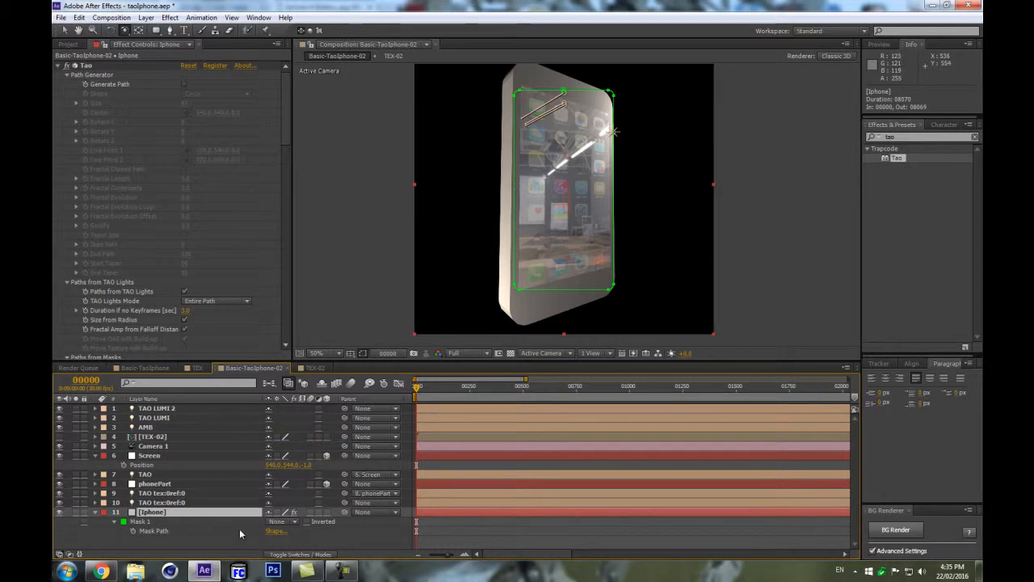
left_click(363, 353)
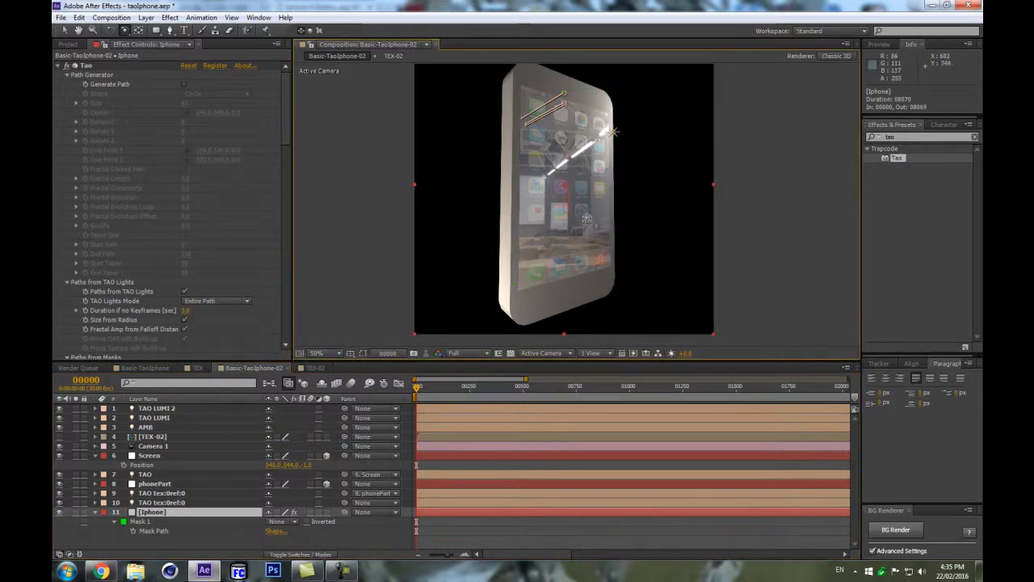
In the iPhone's Tao Material & Lighting, set Diffuse to 144 and Light Falloff to Smooth.
scroll(115, 294, "down", 10)
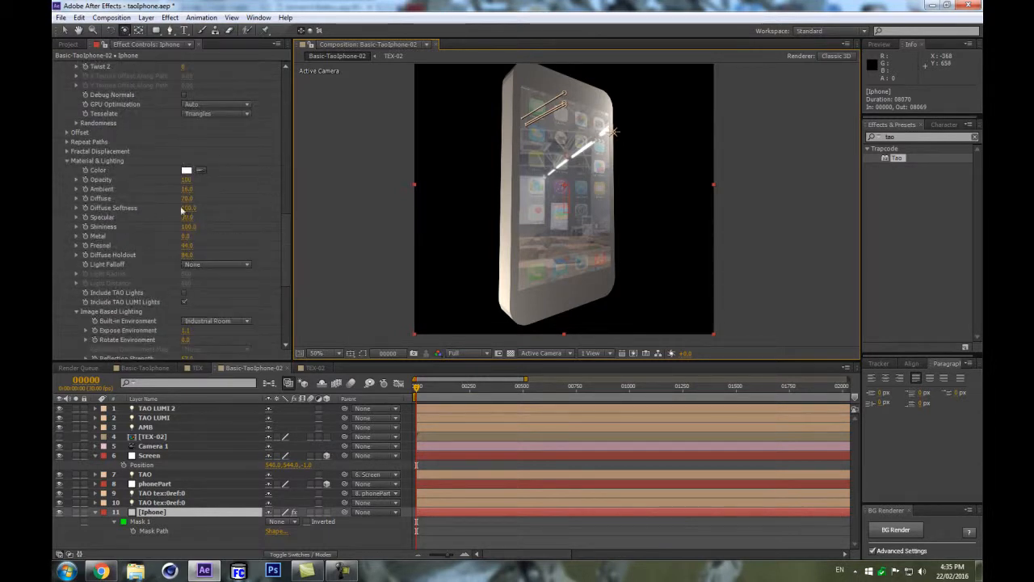
left_click_drag(192, 207, 238, 188)
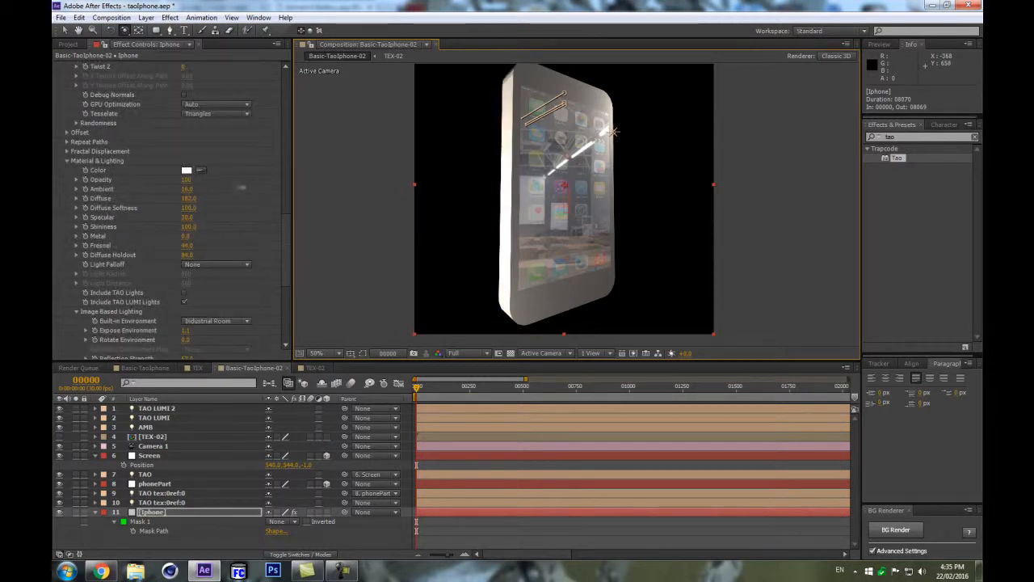
left_click(206, 264)
left_click(206, 288)
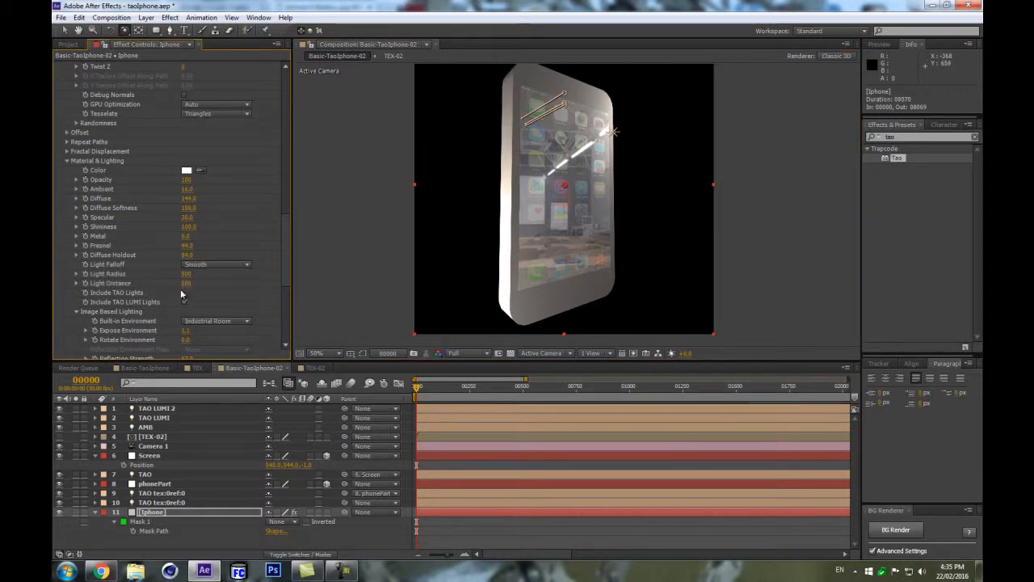
Set Light Radius to about 770 and Ambient to 58.
mouse_move(186, 278)
left_mouse_down()
mouse_move(157, 276)
mouse_move(185, 275)
mouse_move(198, 289)
left_mouse_up()
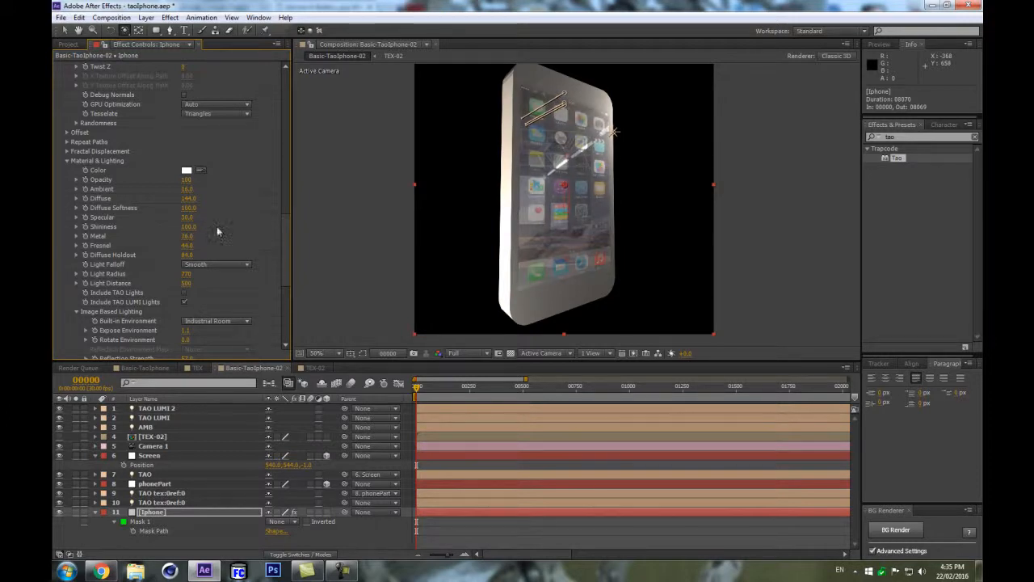
left_click_drag(187, 190, 219, 181)
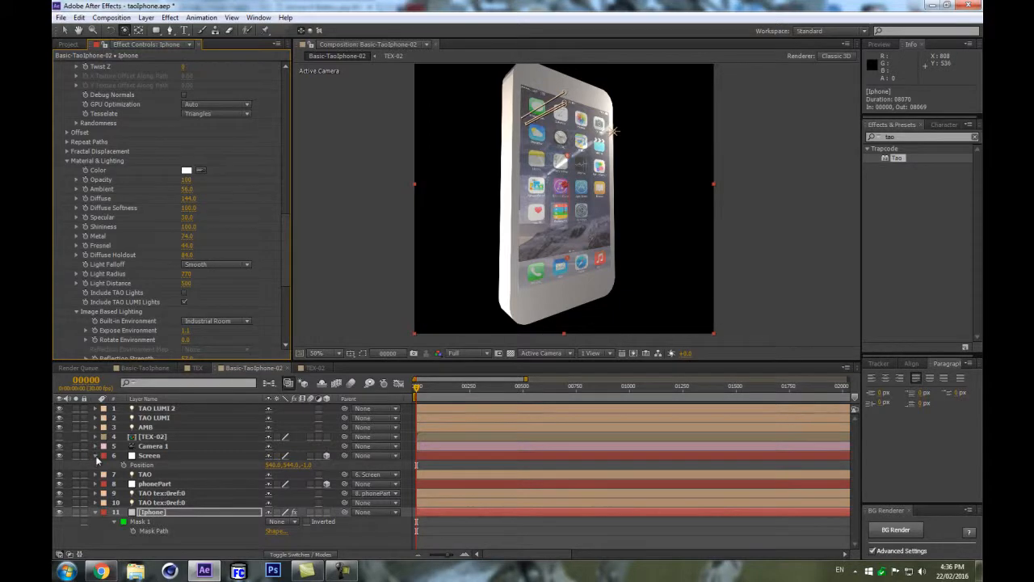
left_click(95, 456)
left_click(155, 548)
left_click(95, 504)
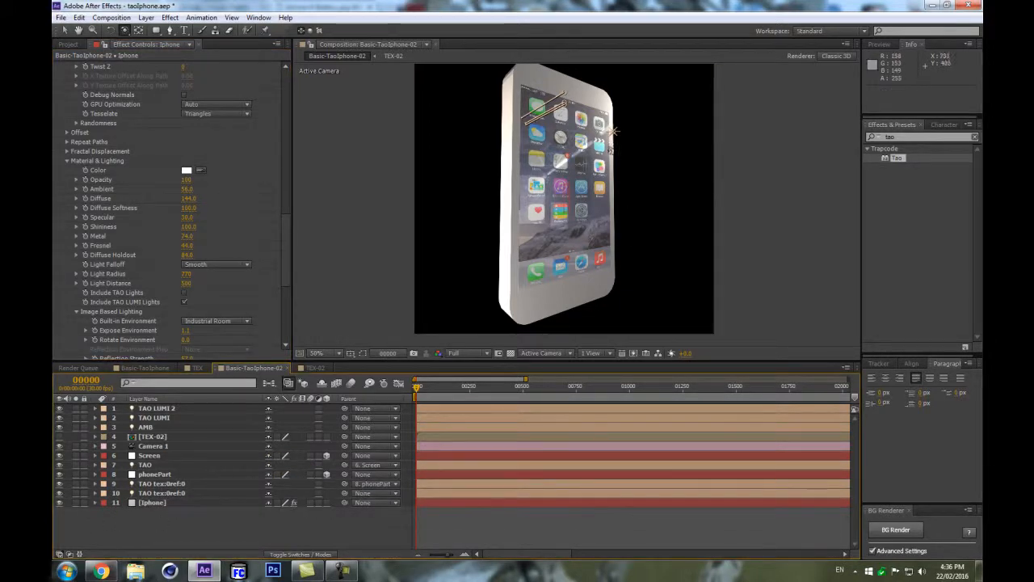
Try to change the Screen layer's scale.
left_click(158, 447)
left_click(162, 455)
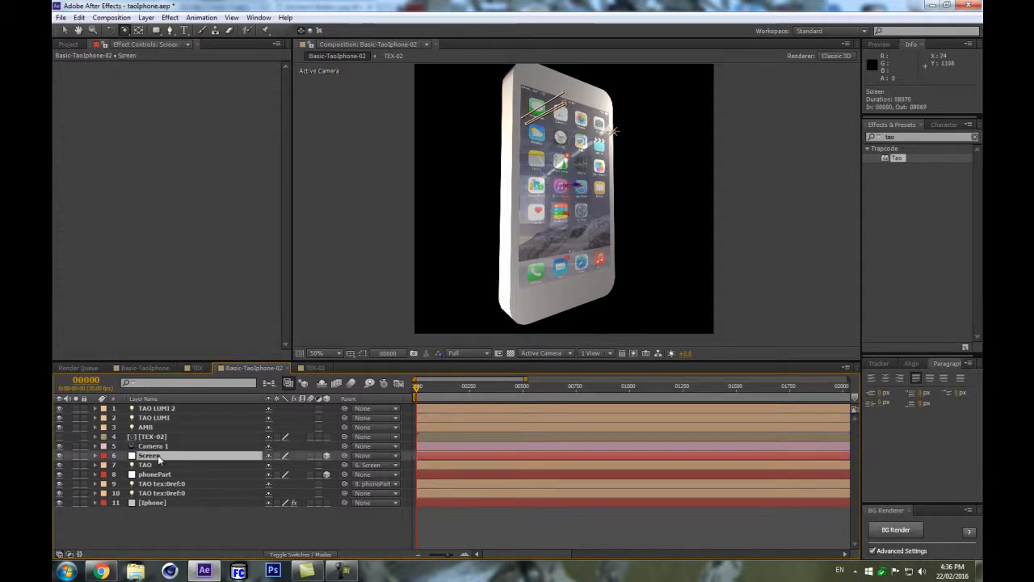
key("s")
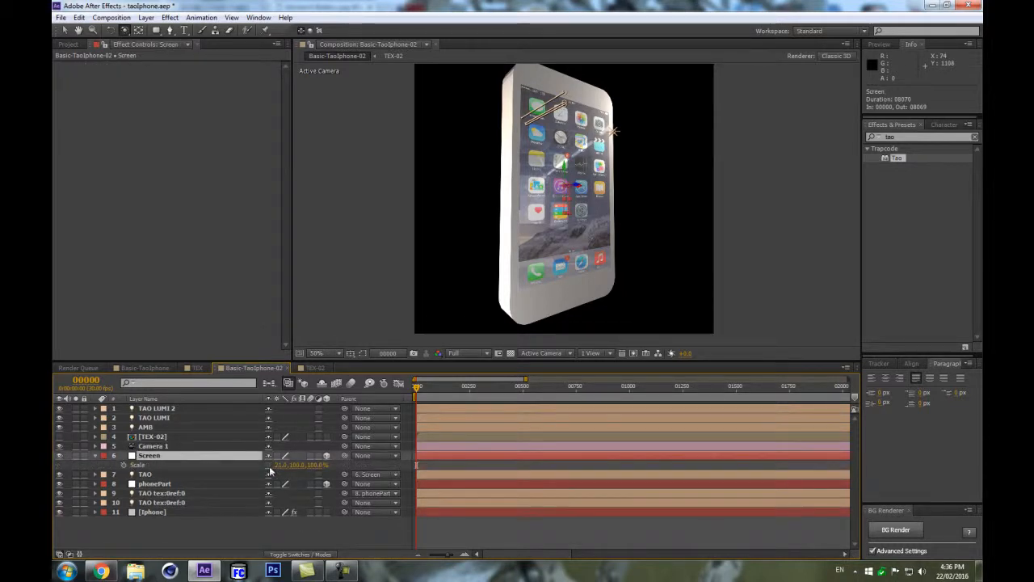
mouse_move(281, 465)
left_mouse_down()
mouse_move(303, 465)
mouse_move(277, 465)
mouse_move(293, 466)
left_mouse_up()
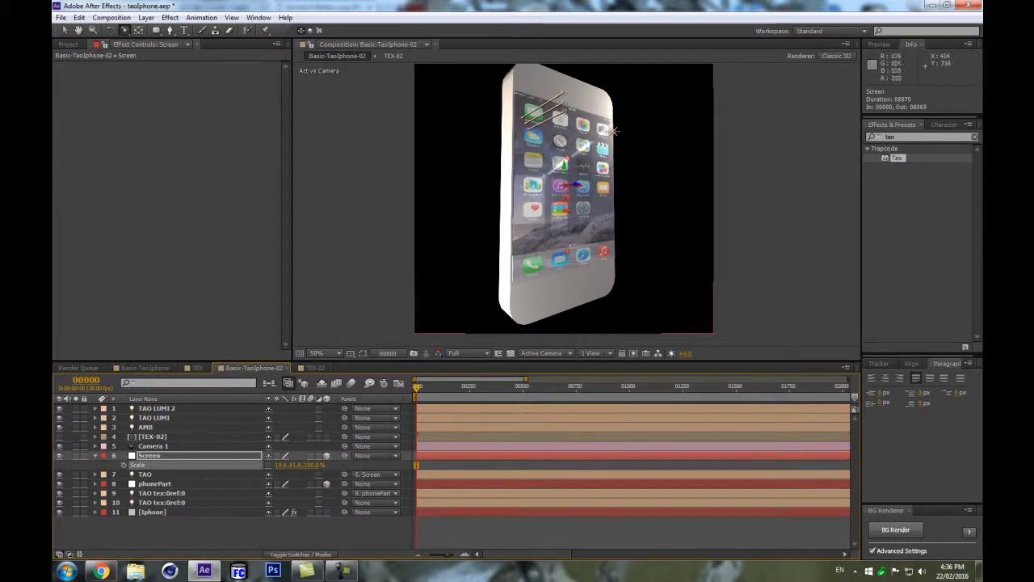
scroll(530, 238, "up", 1)
key("ctrl+z")
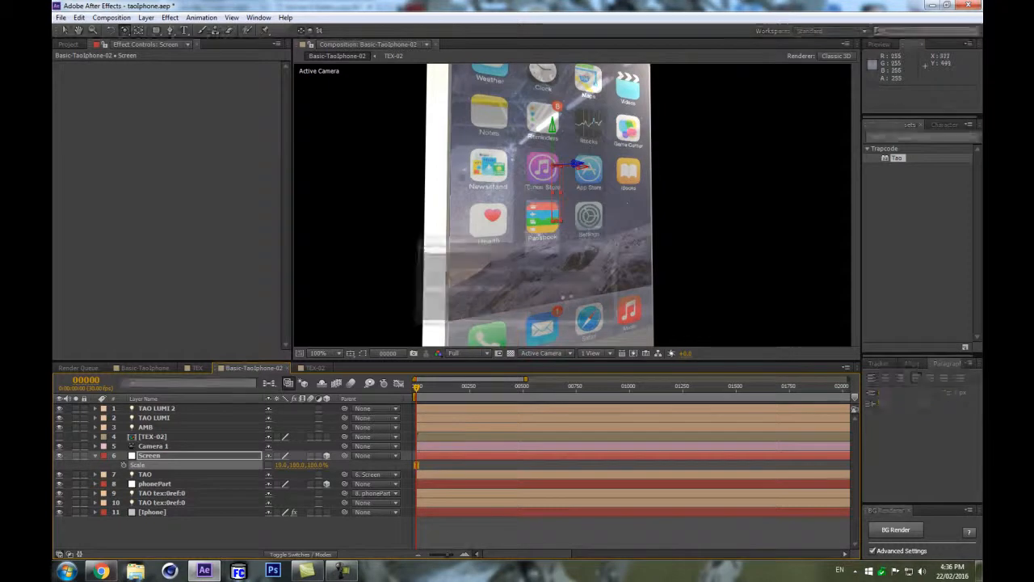
Reveal the TAO layer's Position and adjust its Y value at the first keyframe.
scroll(552, 240, "down", 1)
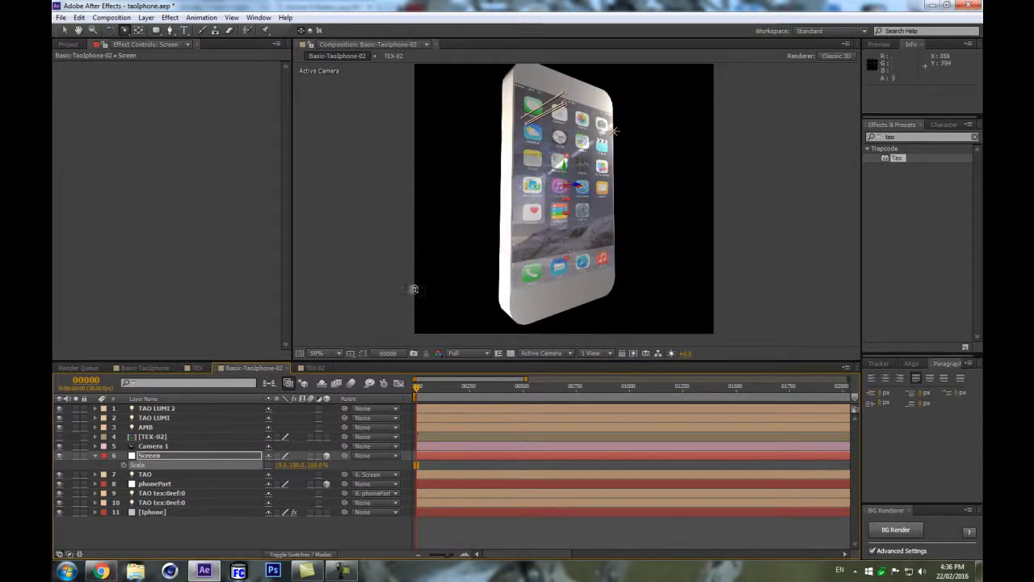
left_click(162, 474)
key("p")
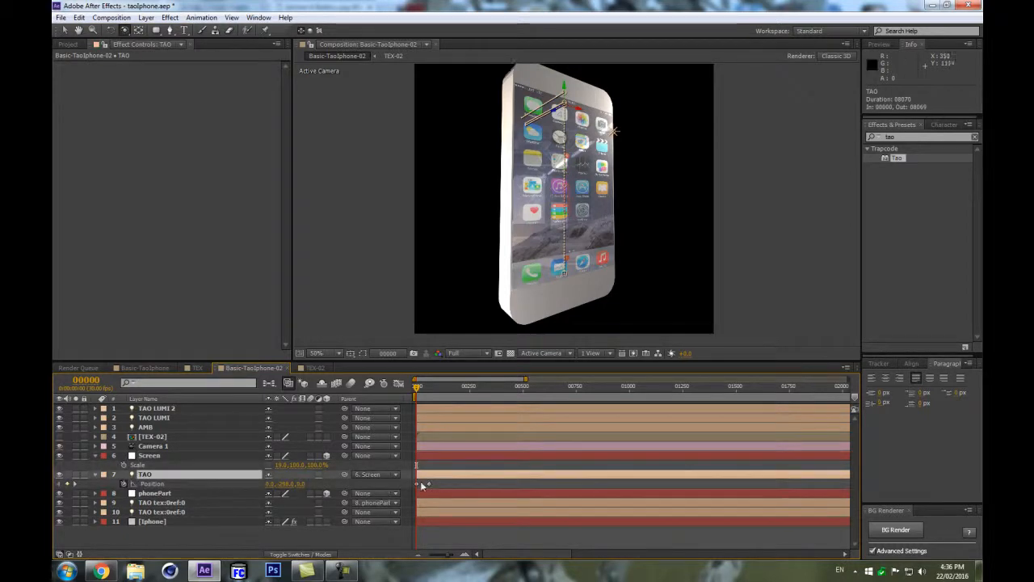
left_click_drag(422, 485, 391, 497)
left_click_drag(301, 483, 307, 480)
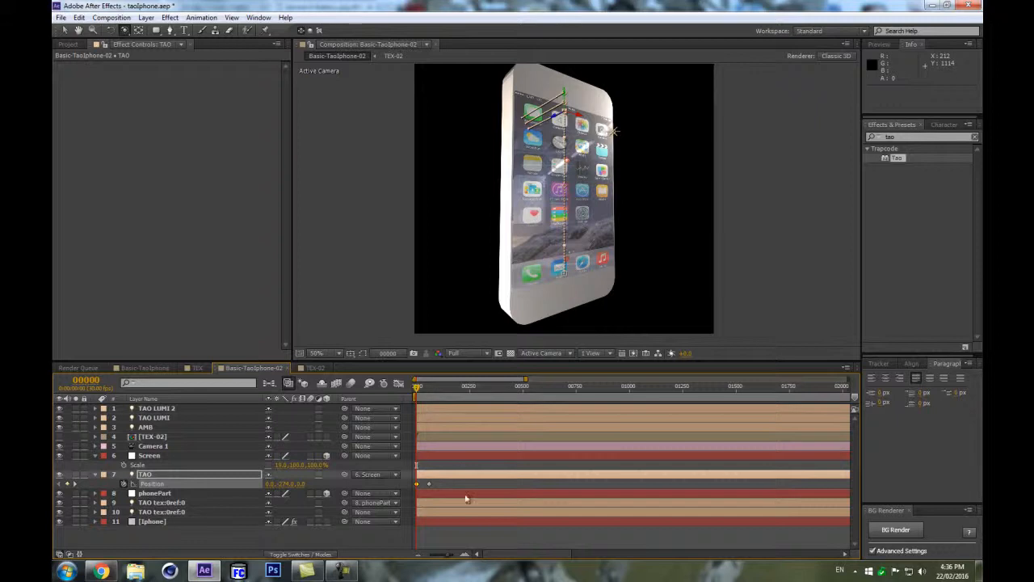
At frame 60, adjust the TAO position and set the Screen layer's scale to 20, 100, 100%.
left_click_drag(420, 390, 429, 387)
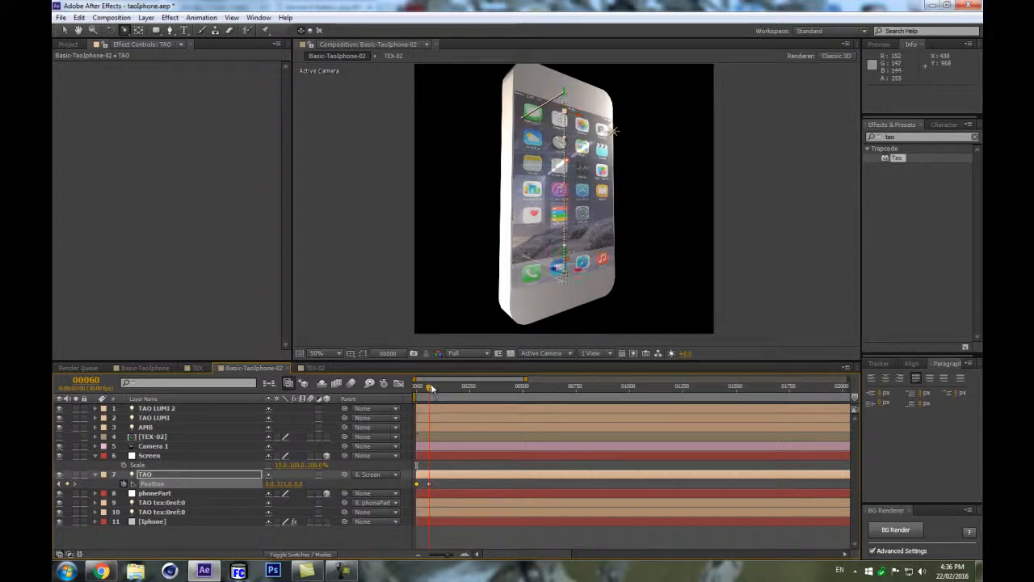
left_click_drag(279, 484, 256, 485)
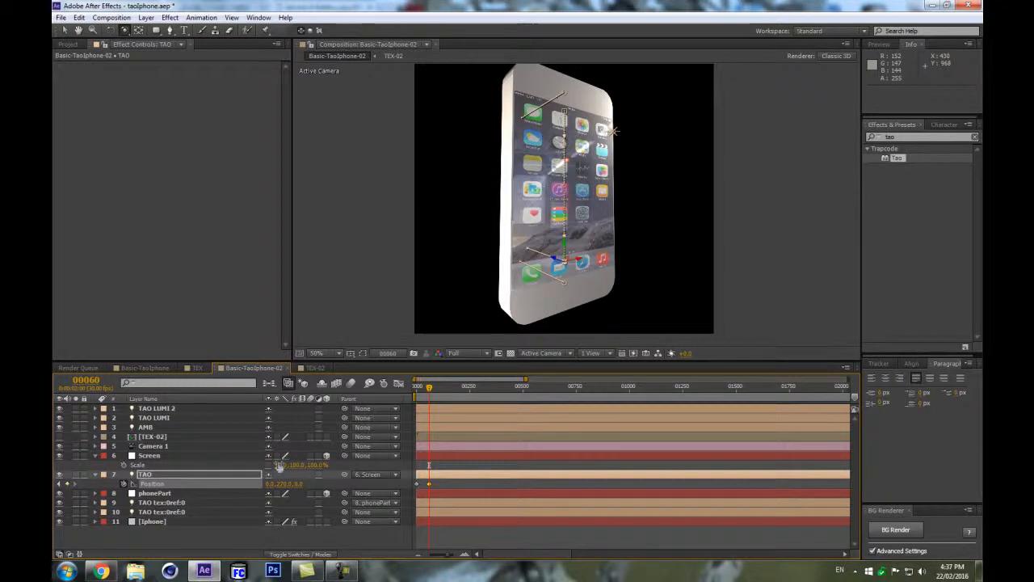
type("20")
key("Return")
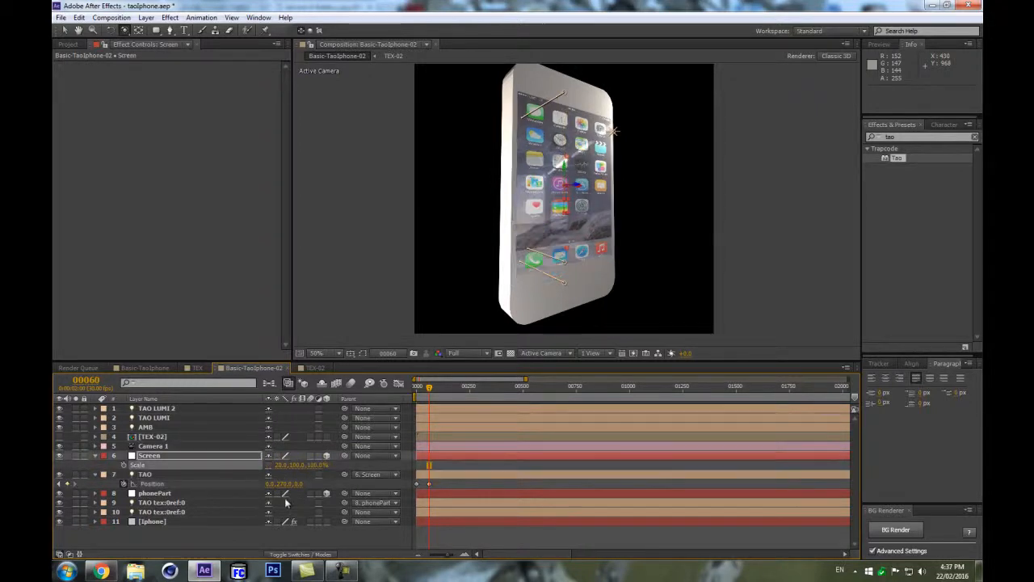
Collapse the open layer properties, select the Screen layer and hide the layer controls in the viewer.
left_click(250, 543)
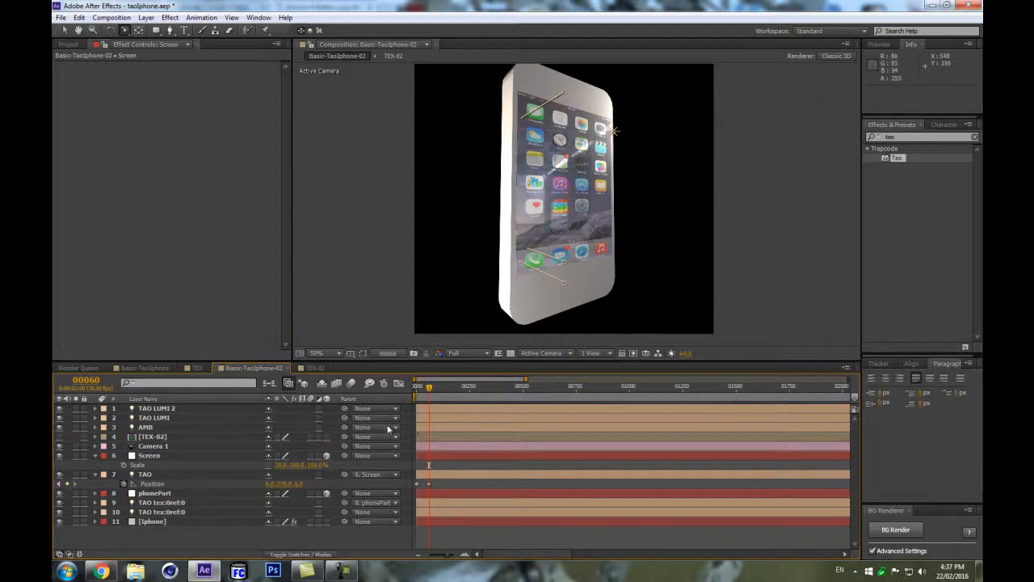
left_click(101, 455)
left_click(94, 470)
left_click(95, 456)
left_click(95, 465)
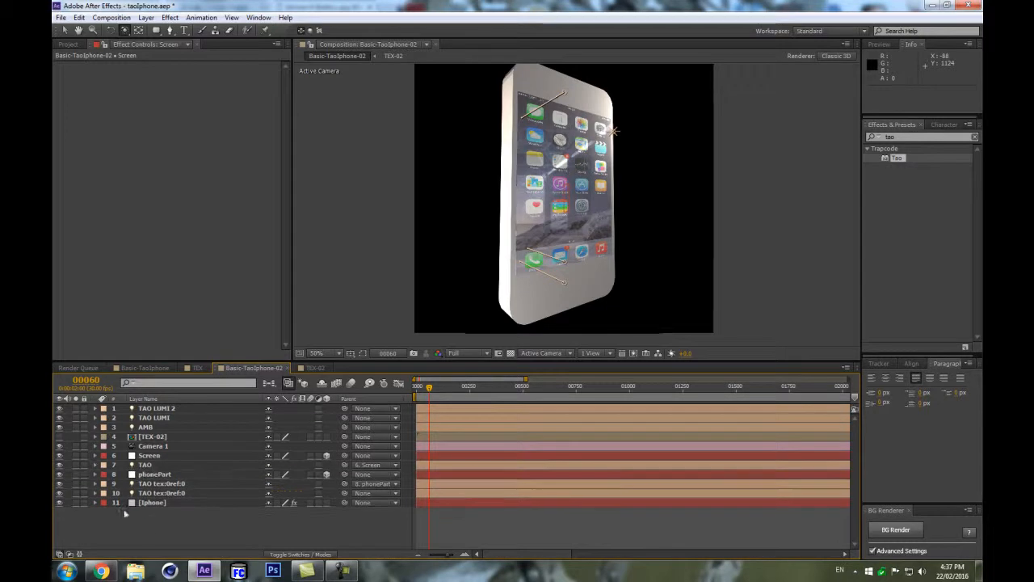
left_click(170, 456)
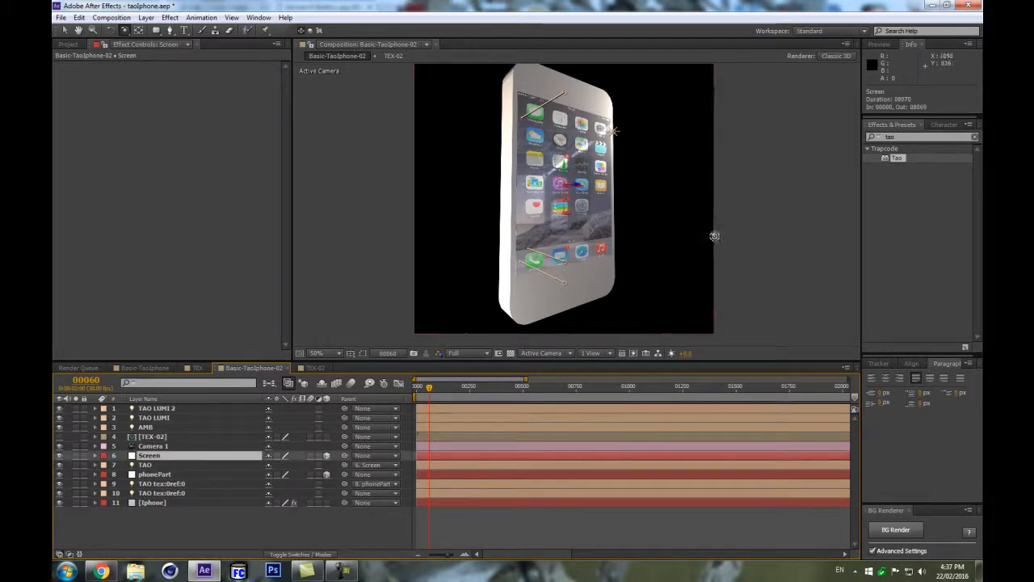
key("ctrl+shift+h")
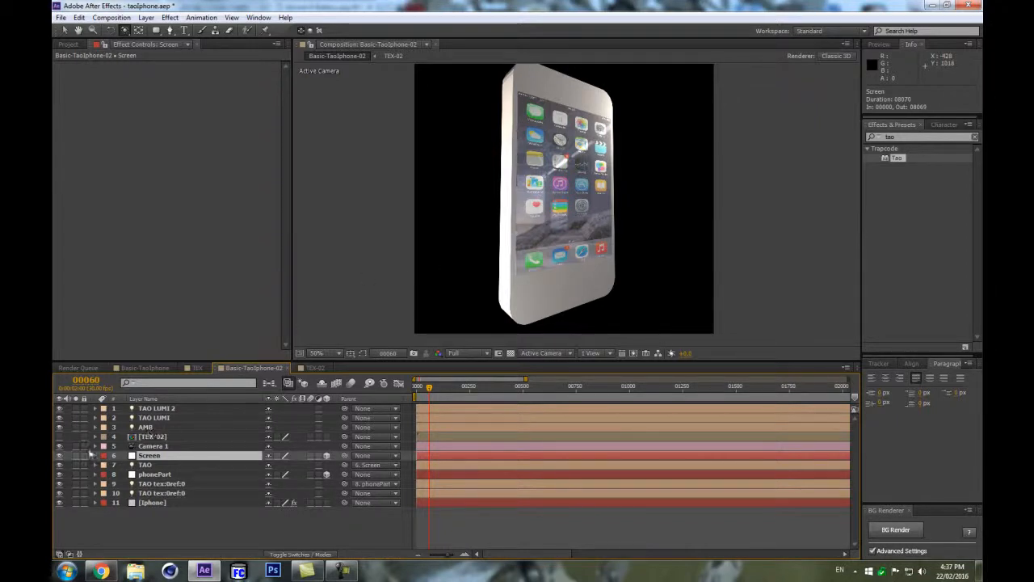
Duplicate the TAO light and rename the copy TAO tex:0.
left_click(147, 465)
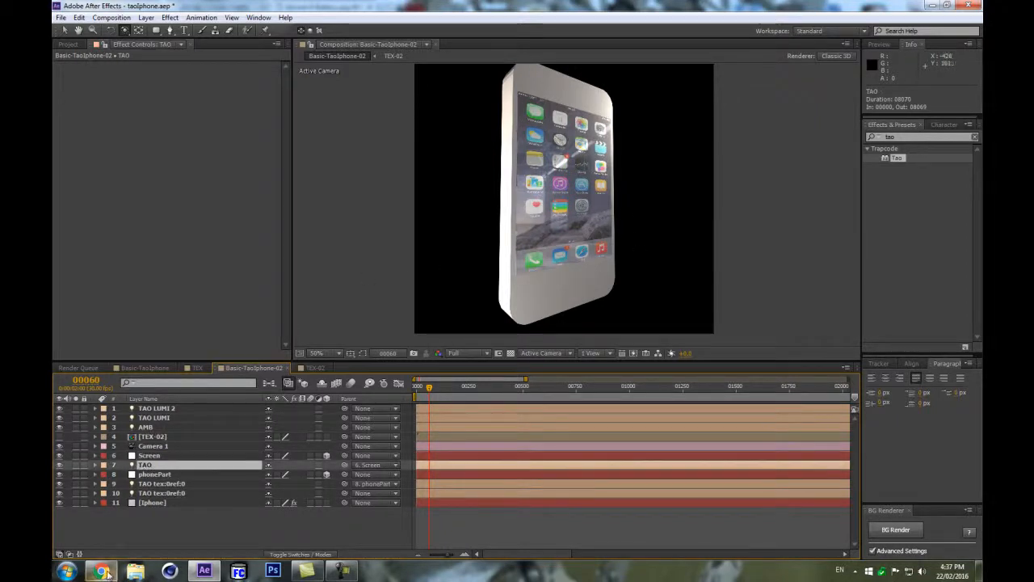
key("ctrl+d")
left_click_drag(162, 467, 167, 457)
key("Return")
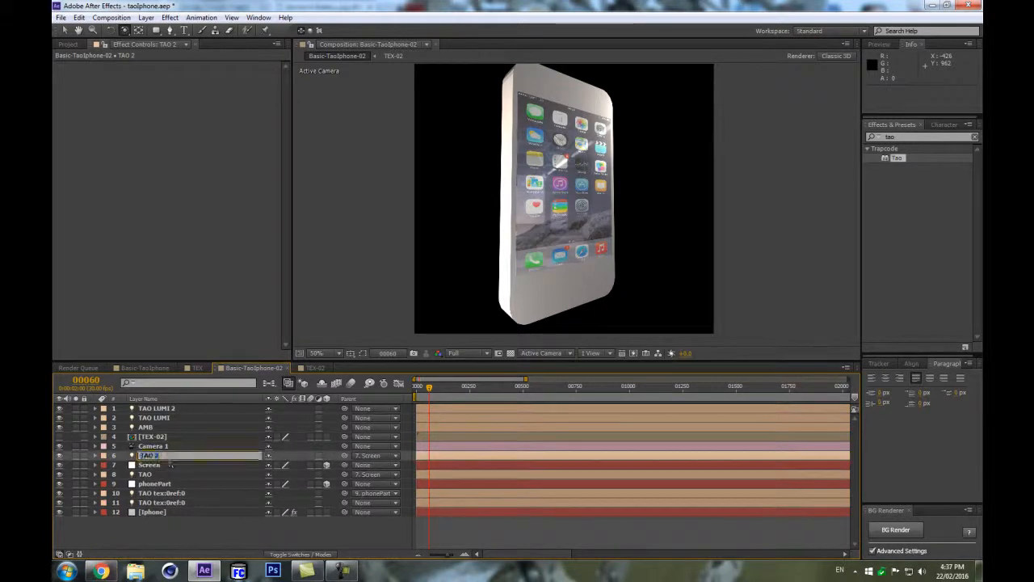
type("tex:0")
key("Return")
Open the TAO tex:0 light options and set its color to black.
key("a")
key("a")
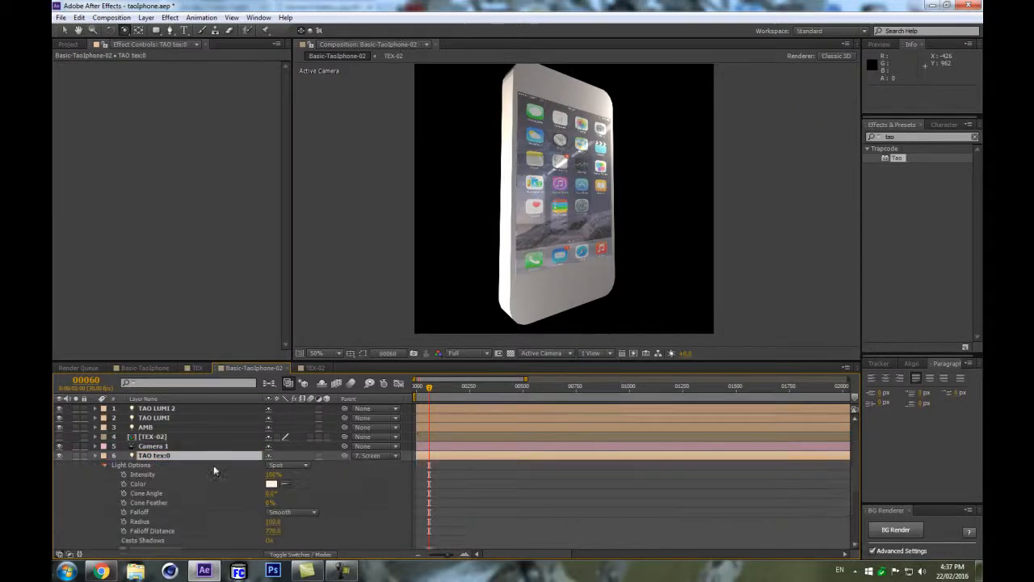
scroll(291, 509, "down", 2)
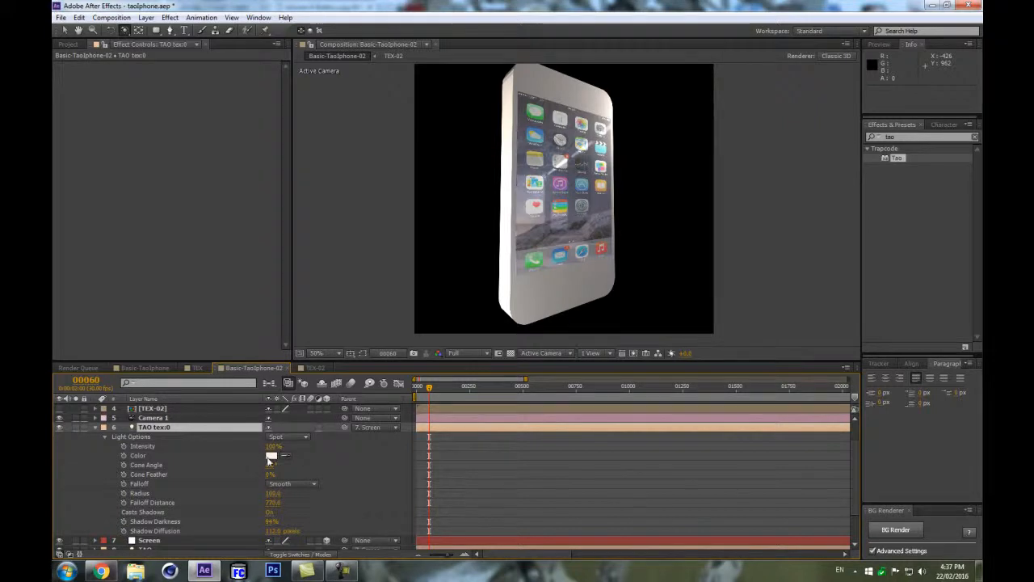
left_click(270, 455)
left_click(729, 378)
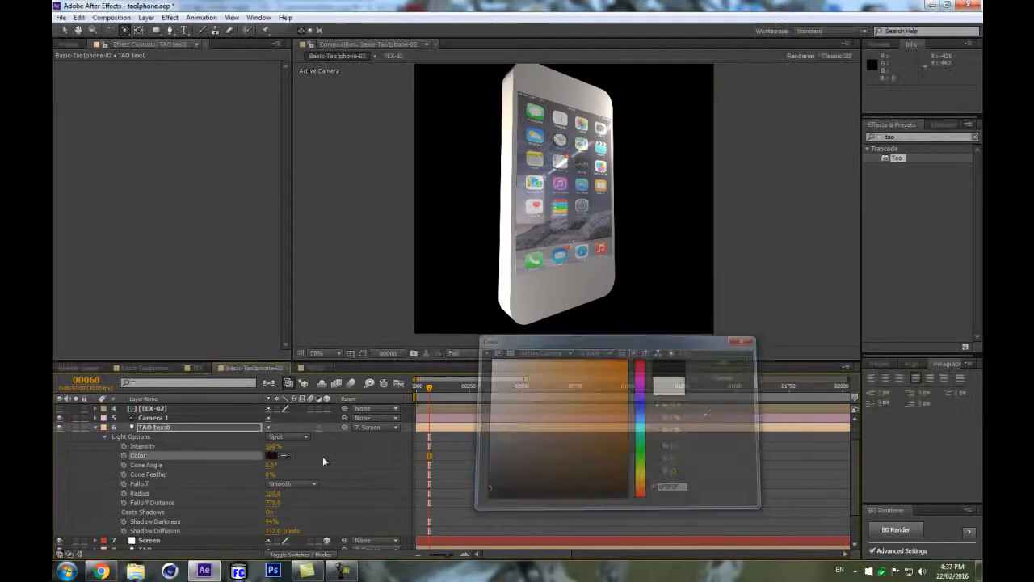
Set the TAO tex:0 light's parent to None.
left_click(182, 437)
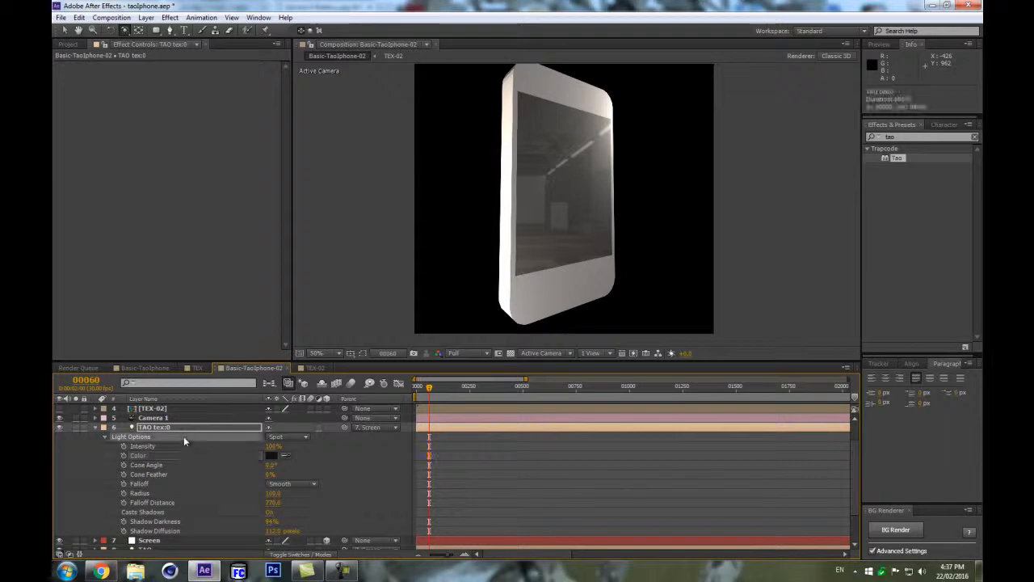
left_click(358, 427)
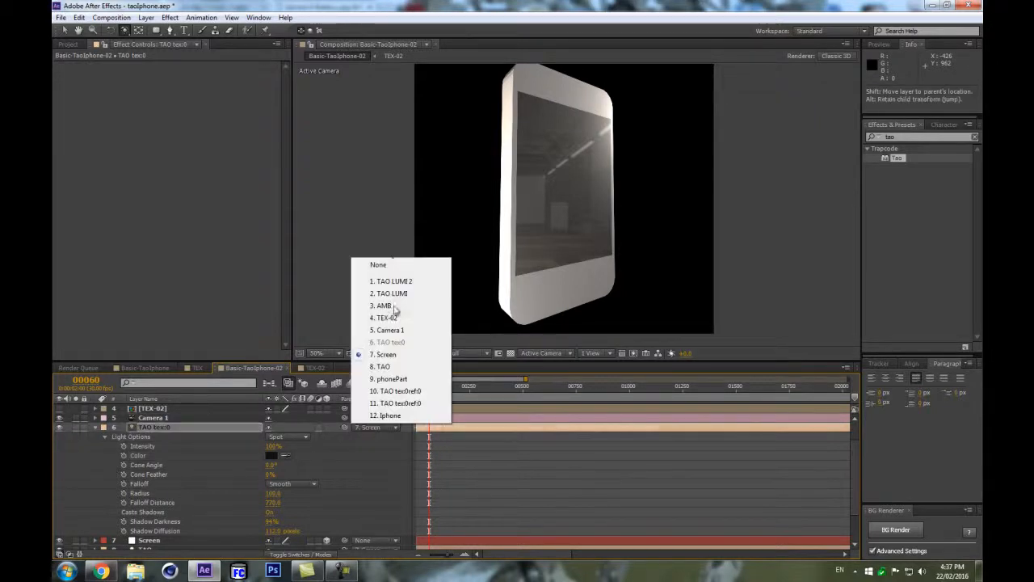
left_click(391, 263)
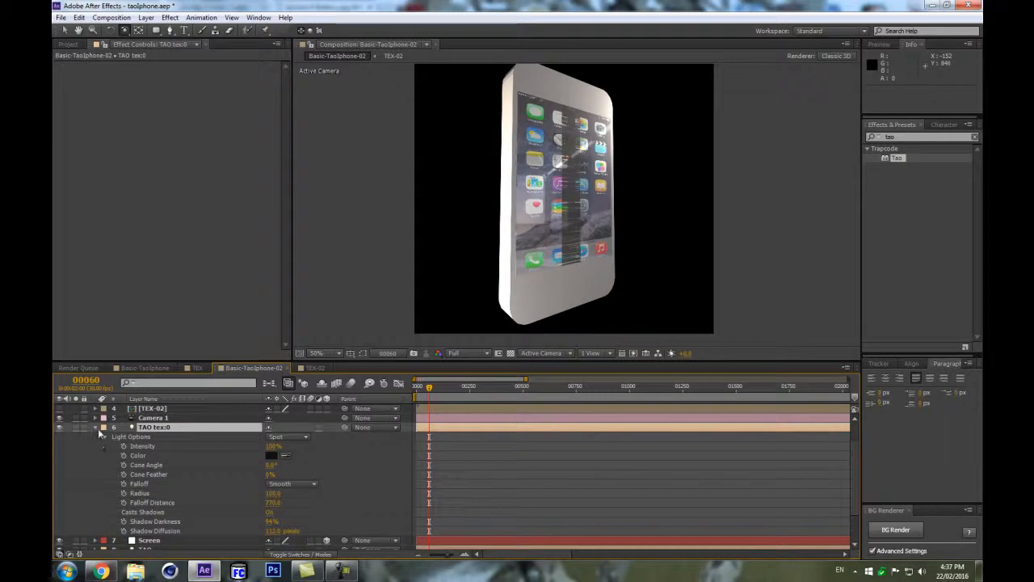
Remove the TAO tex:0 position keyframes and set its Z position to about -63 at frame 0.
left_click(97, 426)
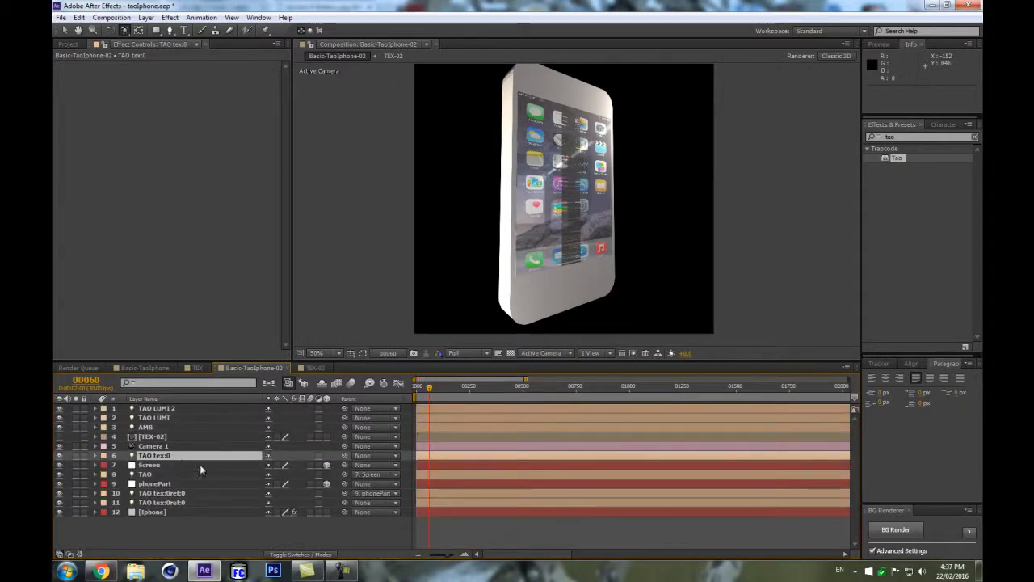
key("p")
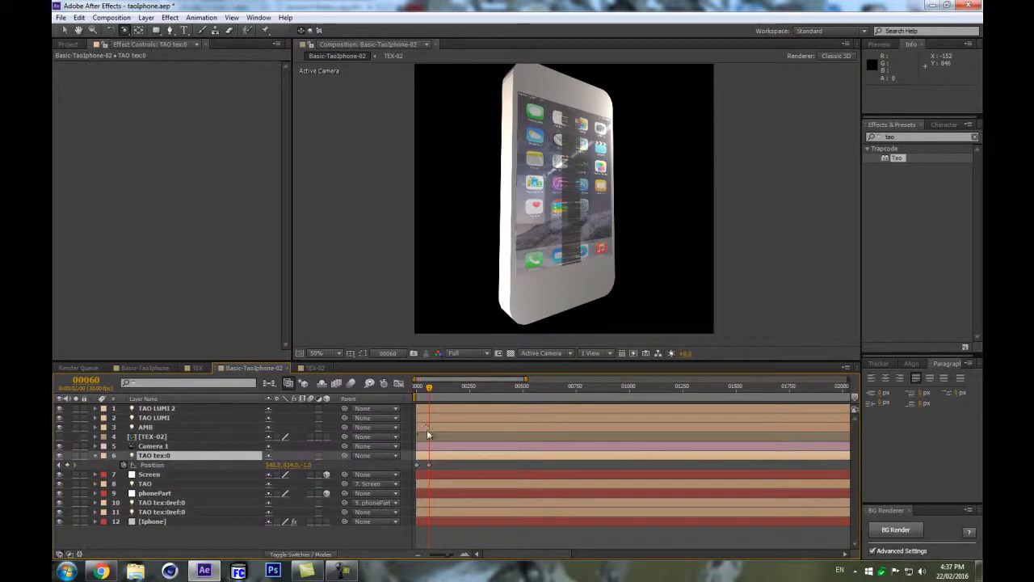
left_click_drag(454, 467, 407, 471)
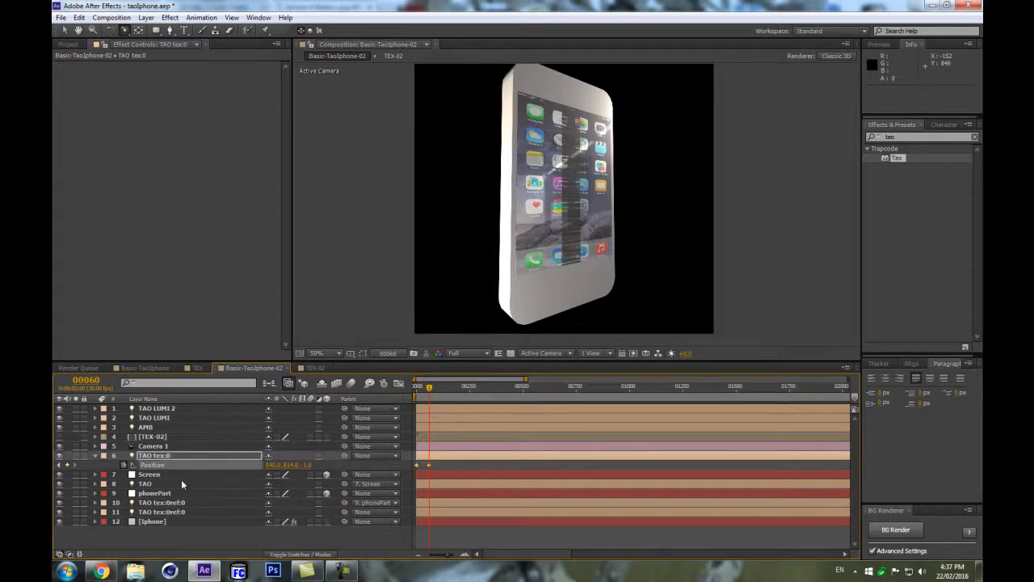
left_click(123, 466)
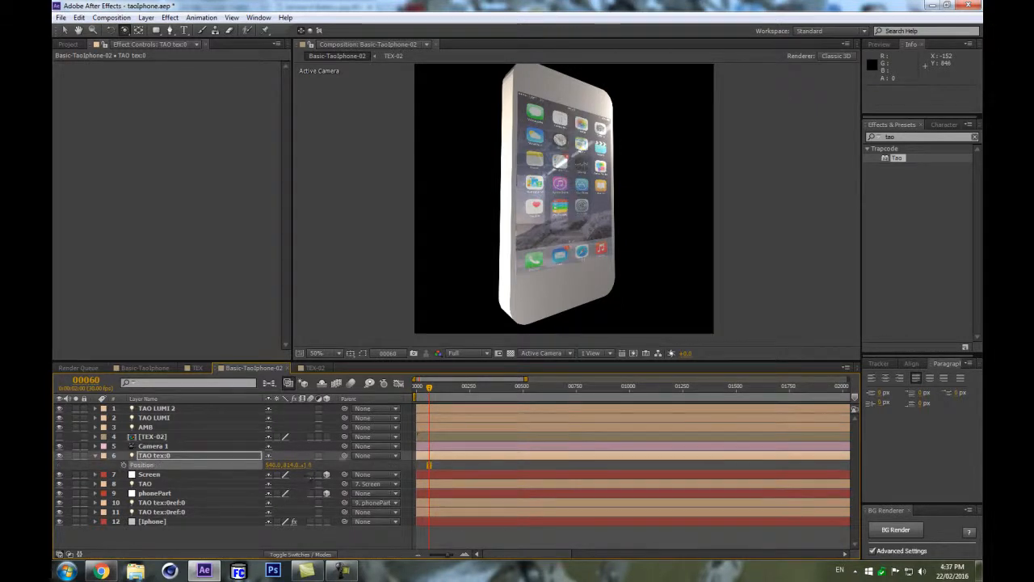
key("ctrl+z")
left_click_drag(429, 388, 416, 388)
left_click_drag(293, 468, 256, 454)
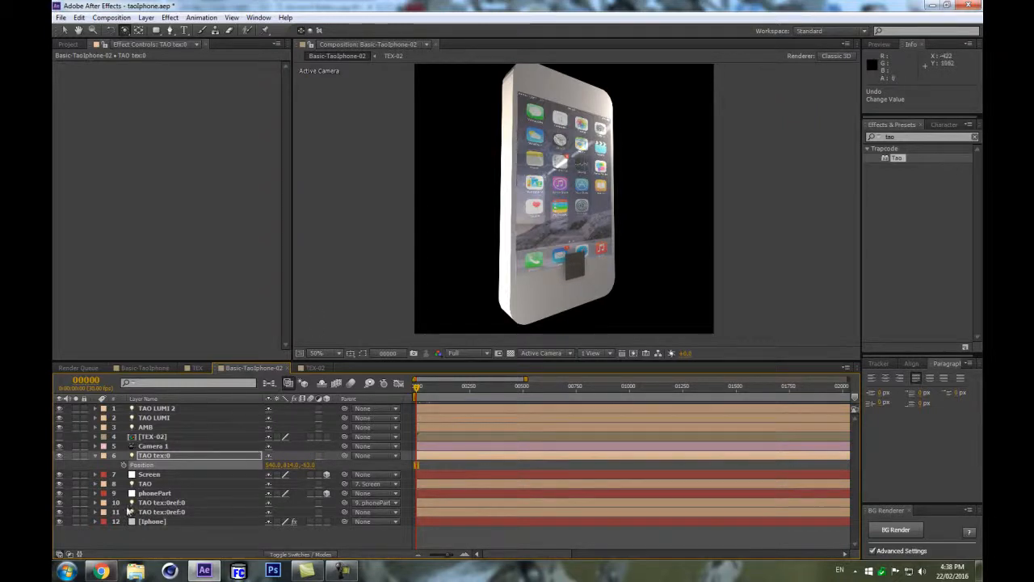
Rename the TAO tex:0 light to TAO tex:0sid:022.
left_click(146, 456)
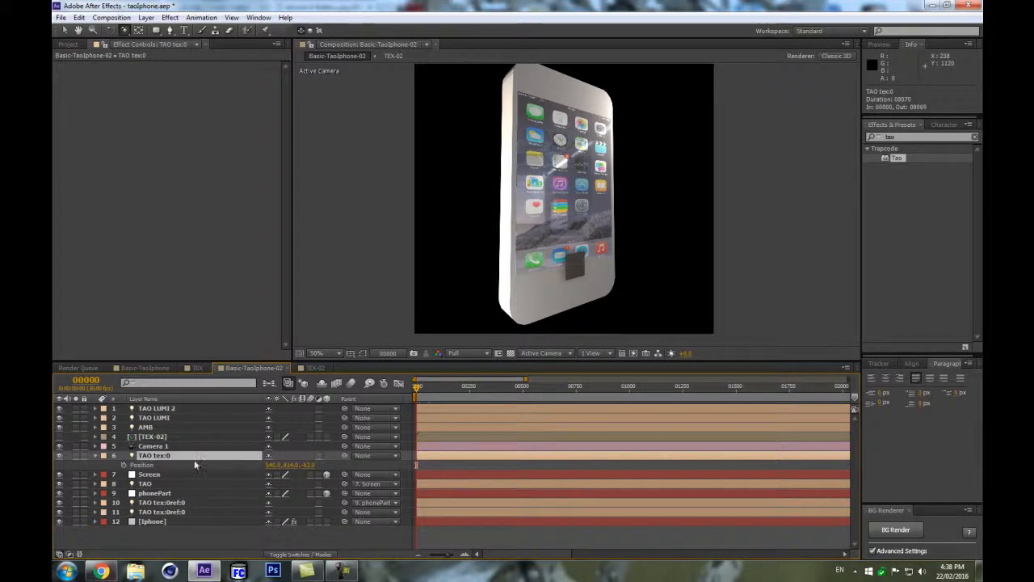
key("Return")
key("Return")
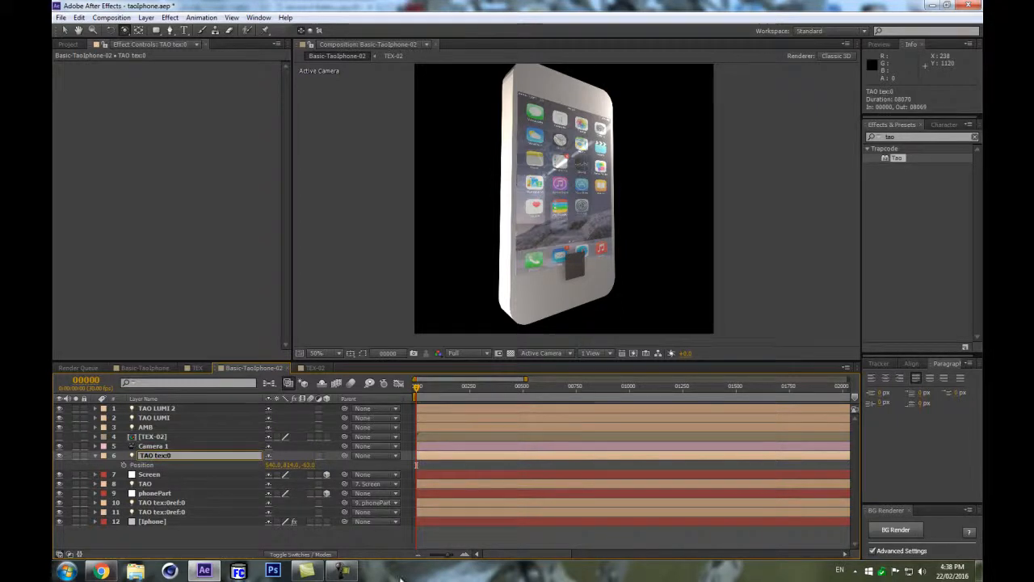
type("ref")
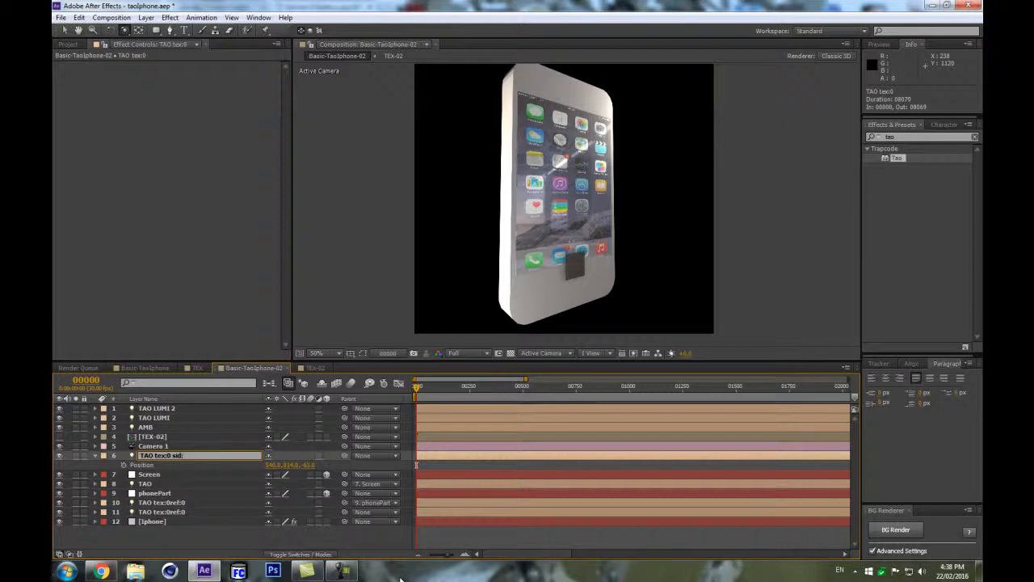
type(":022")
key("Return")
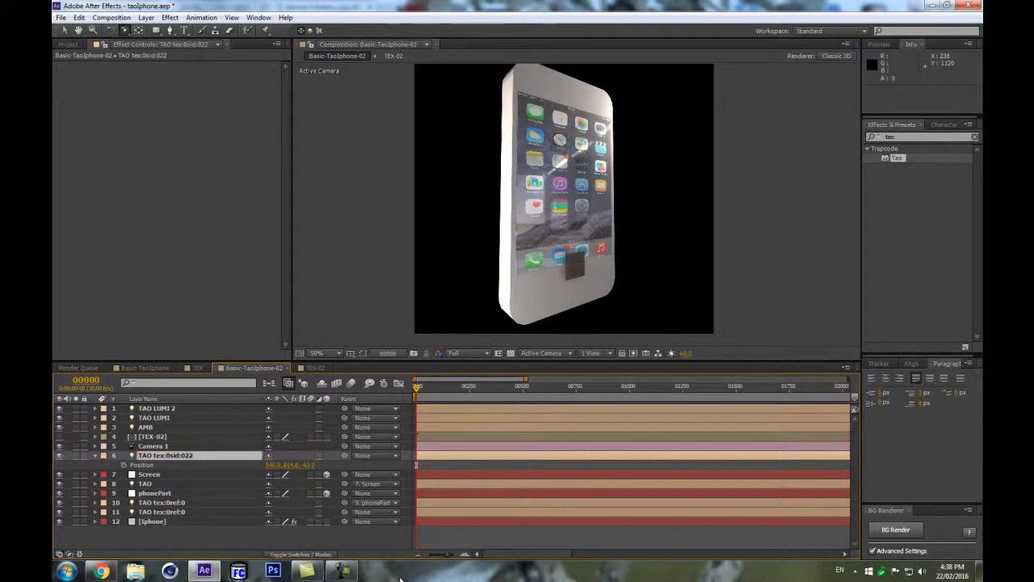
Set the TAO tex:0sid:022 light's Radius to about 60.
scroll(619, 293, "up", 2)
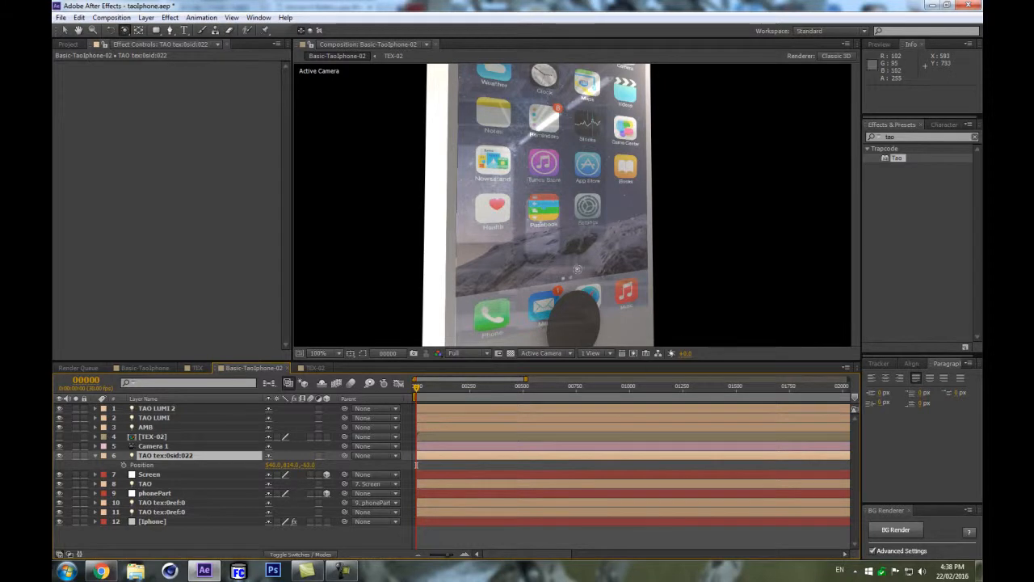
scroll(557, 241, "down", 2)
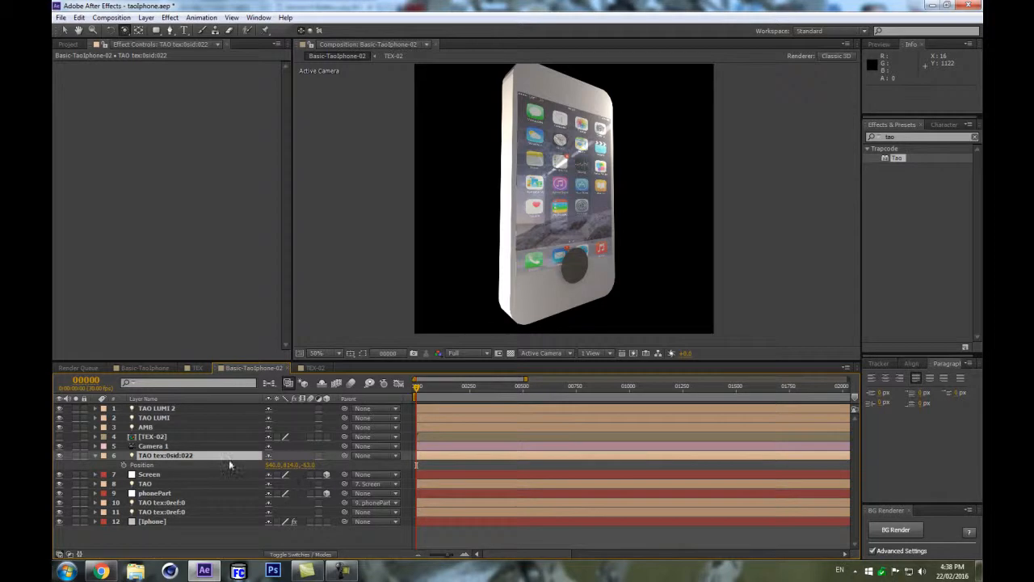
key("a")
key("a")
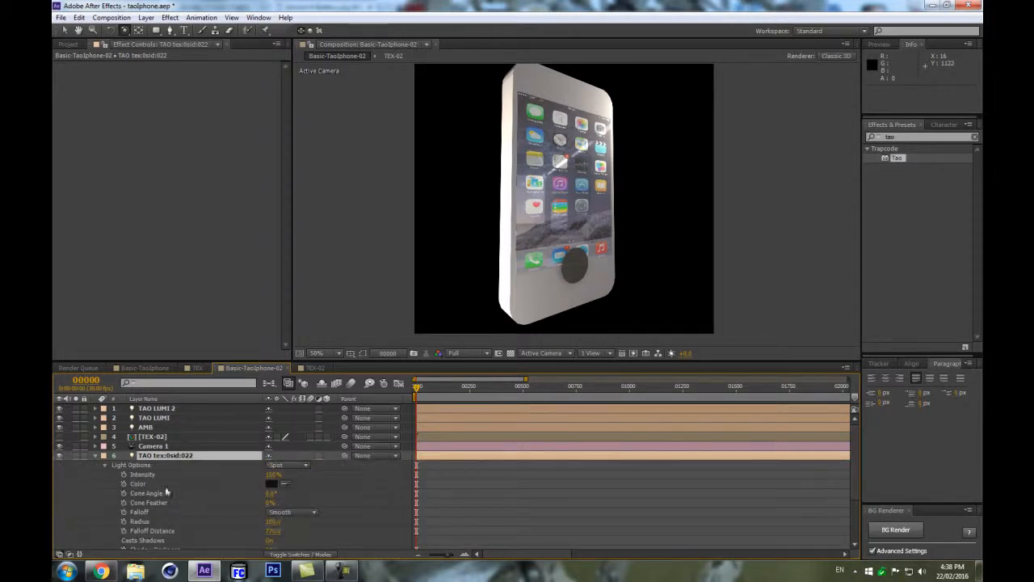
scroll(168, 493, "down", 2)
left_click_drag(271, 465, 251, 465)
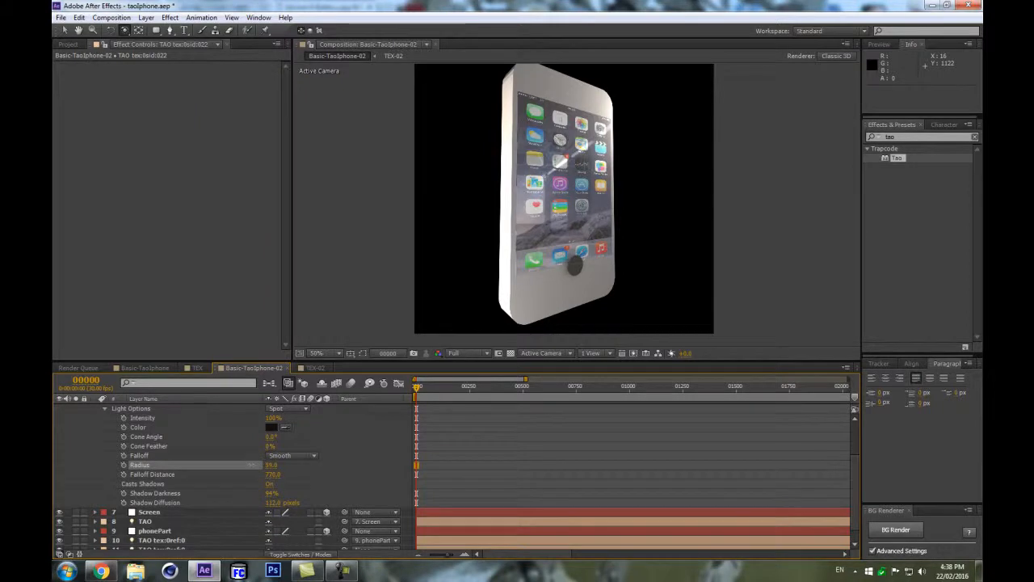
Move the TAO tex:0sid:022 light's Y position to about 467.
scroll(212, 456, "up", 3)
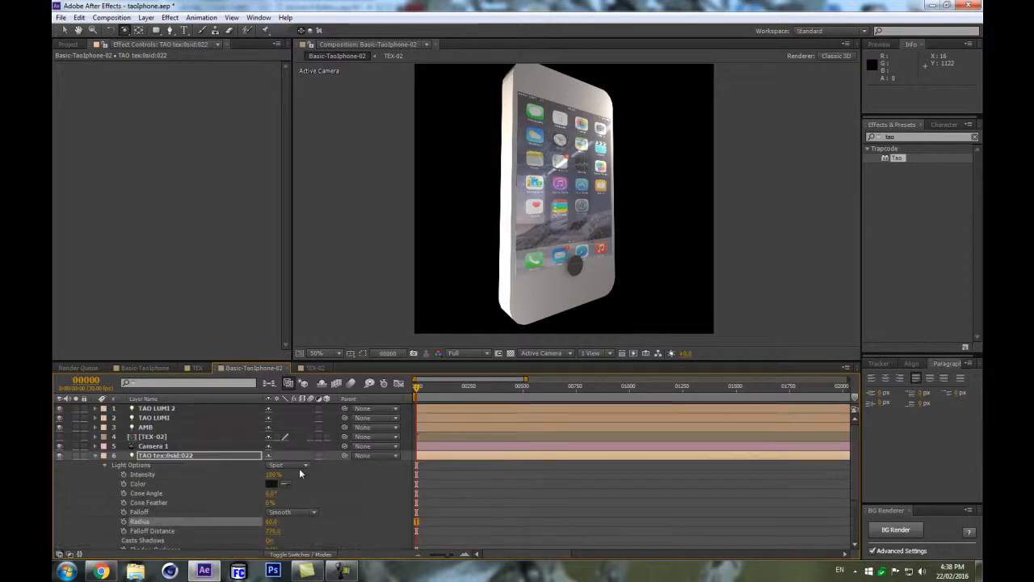
left_click(194, 456)
key("p")
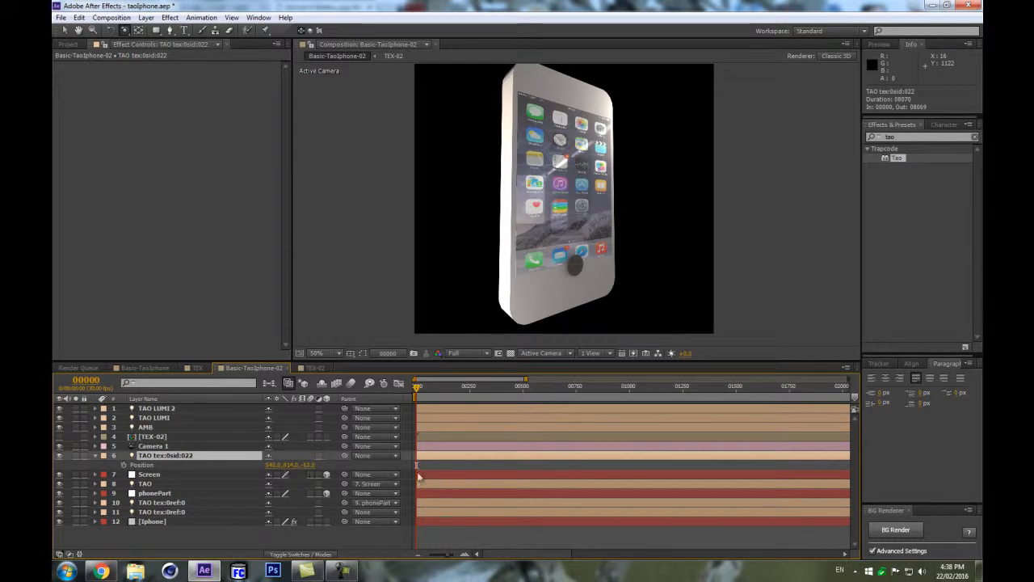
left_click_drag(293, 473, 334, 457)
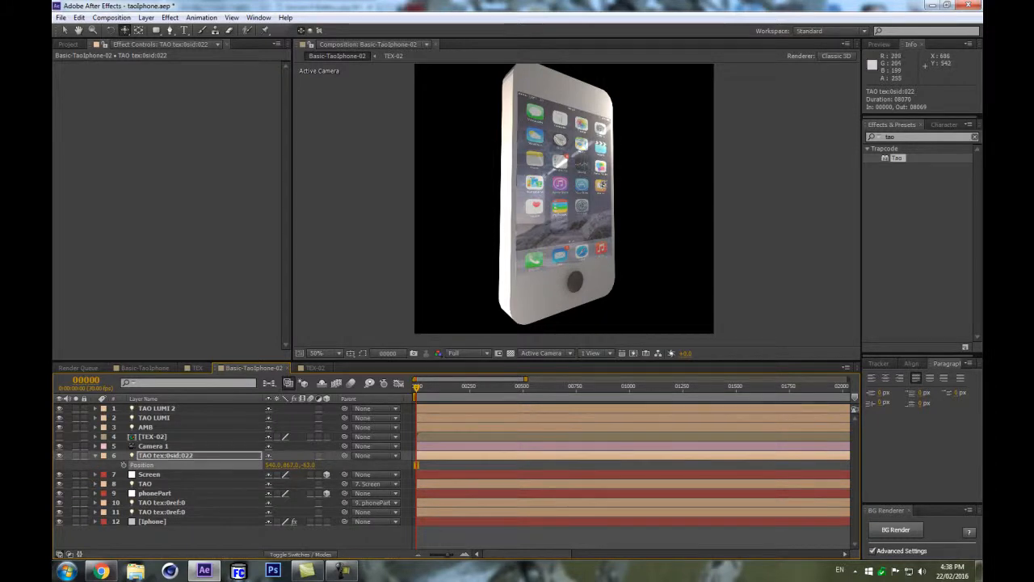
Orbit the camera to view the iPhone from the front.
key("c")
key("c")
left_click_drag(591, 206, 557, 200)
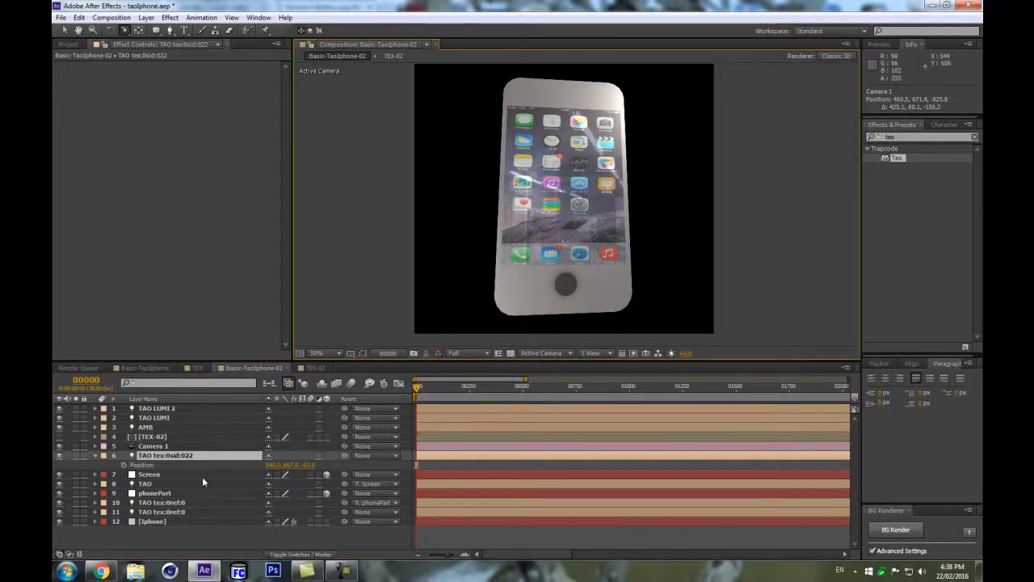
Enable Position keyframing on the TAO tex:0sid:022 light at frame 0 and at frame 90, then orbit the camera to a side view.
left_click(123, 466)
left_click(85, 379)
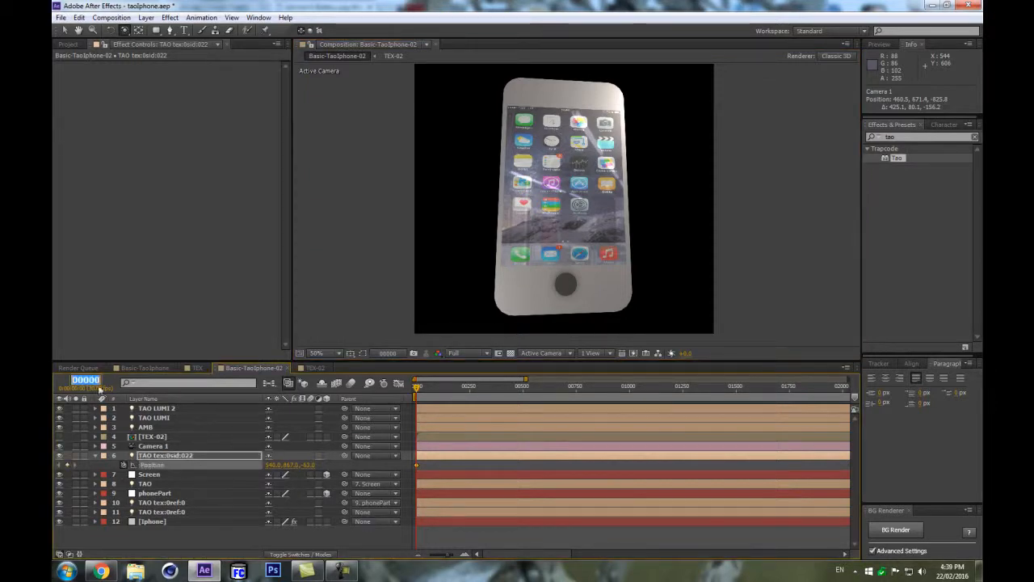
type("90")
key("Return")
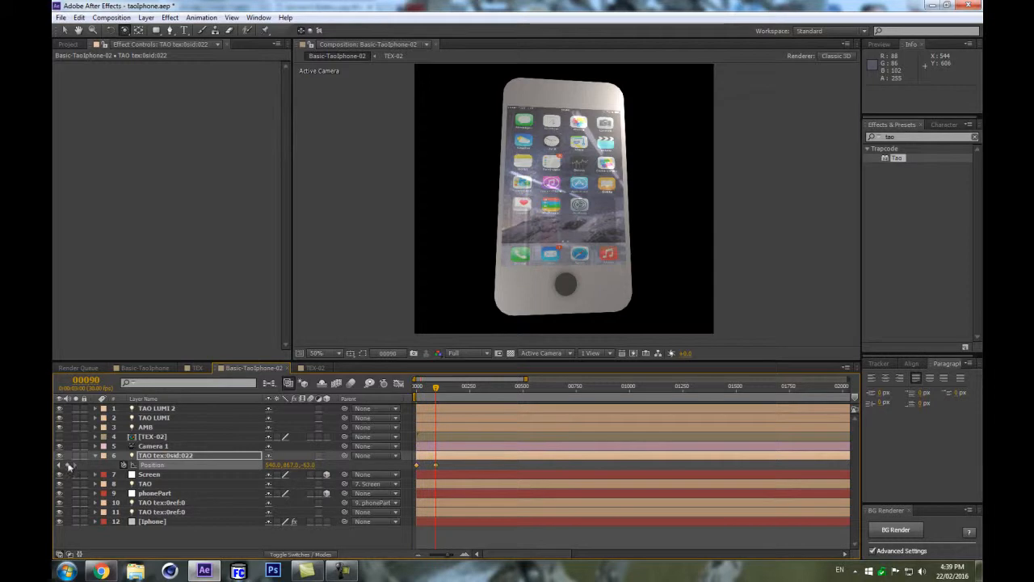
left_click_drag(427, 388, 409, 393)
left_click_drag(589, 238, 653, 258)
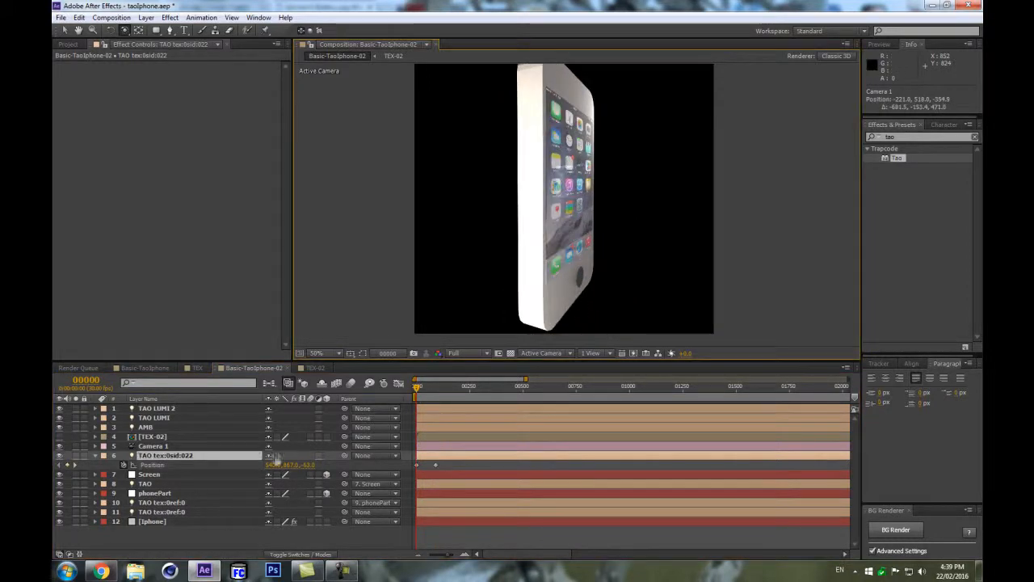
Set the light's Position Z value at frame 0 to about -21 so it sits against the home button.
mouse_move(309, 465)
left_mouse_down()
mouse_move(326, 459)
mouse_move(316, 458)
left_mouse_up()
scroll(559, 263, "up", 3)
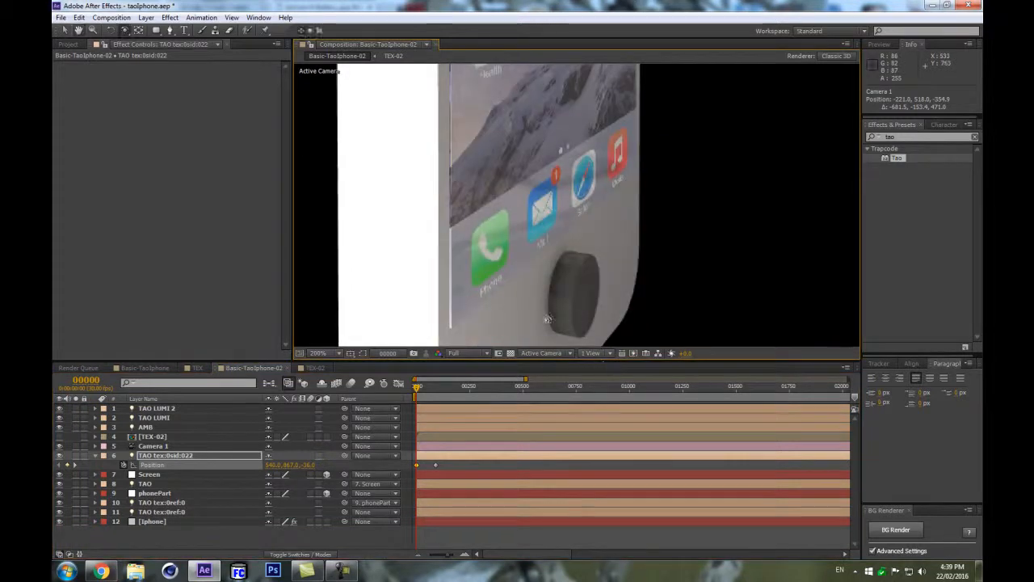
left_click(435, 466)
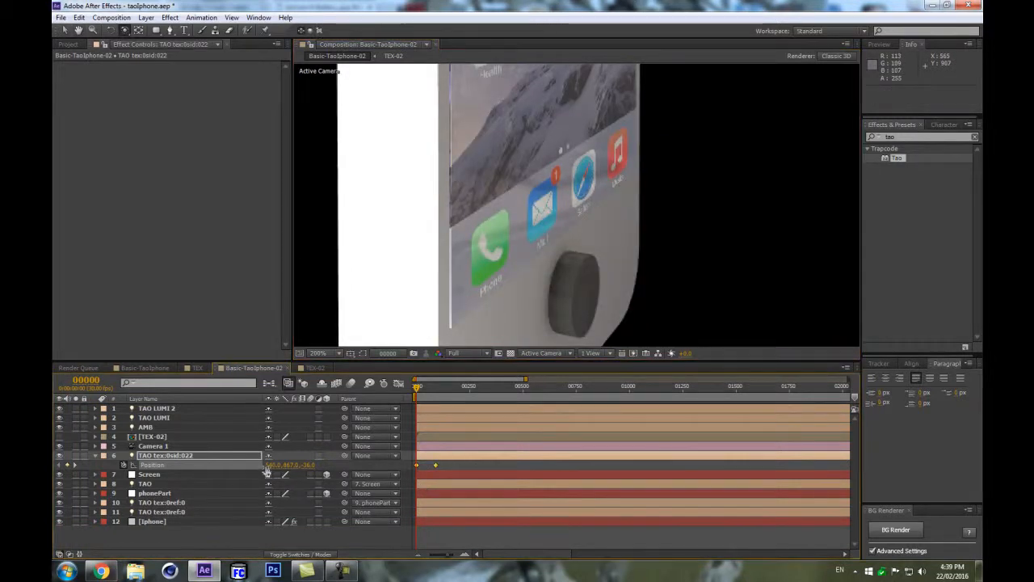
mouse_move(267, 471)
left_mouse_down()
mouse_move(331, 463)
mouse_move(311, 460)
left_mouse_up()
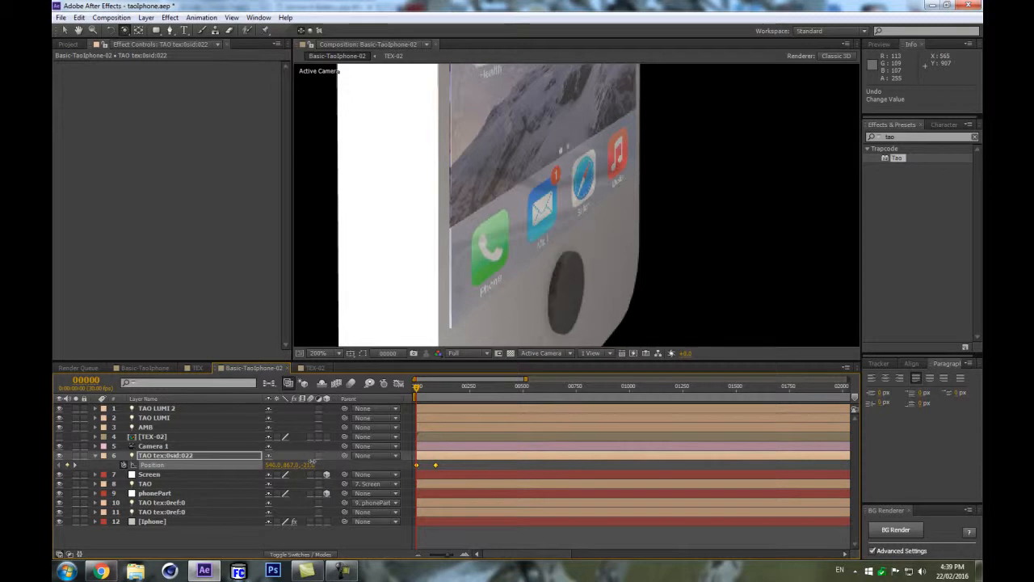
Reveal all keyframes and move the light's second Position keyframe from frame 90 to frame 60.
left_click(202, 539)
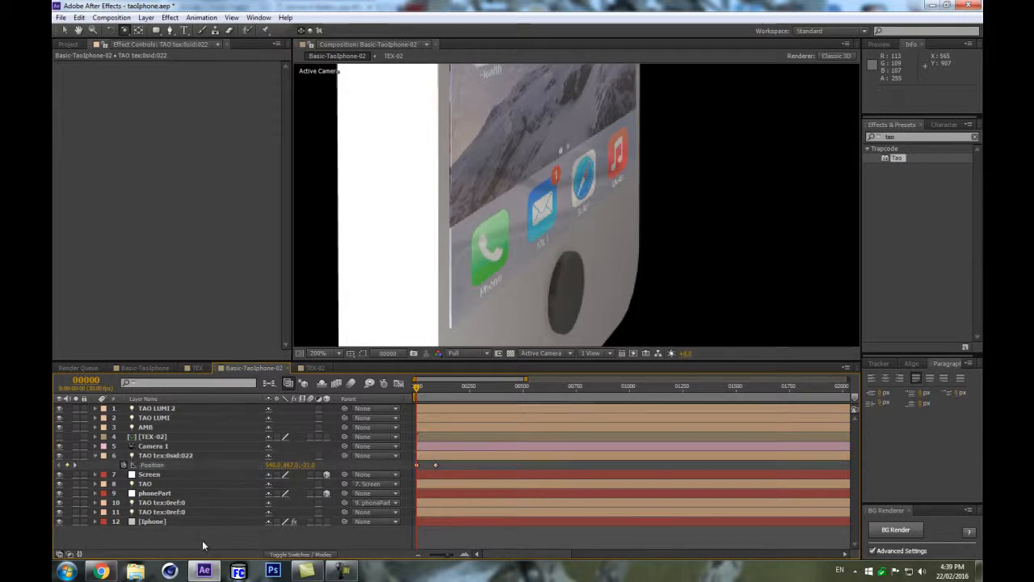
key("u")
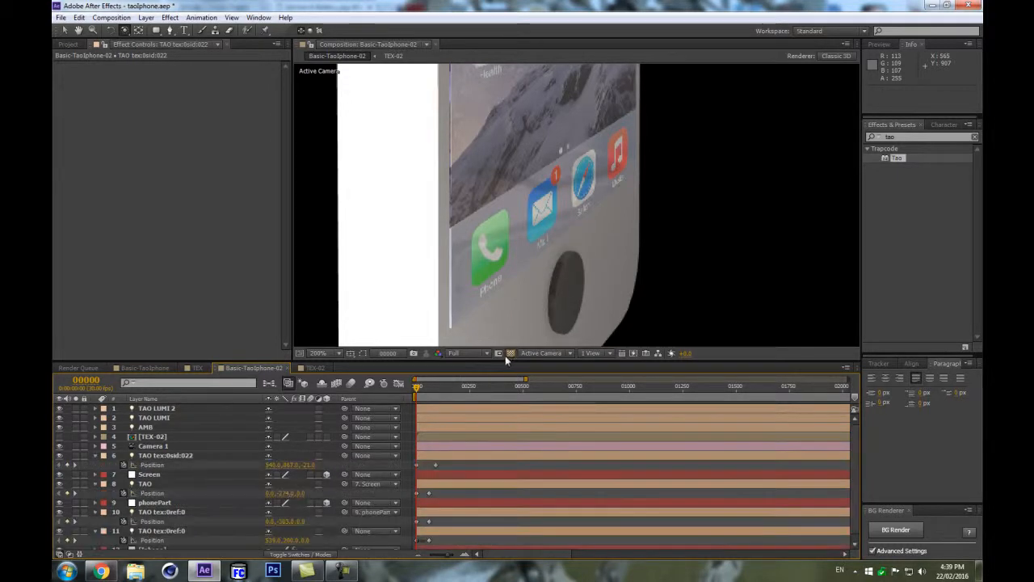
left_click_drag(507, 361, 485, 192)
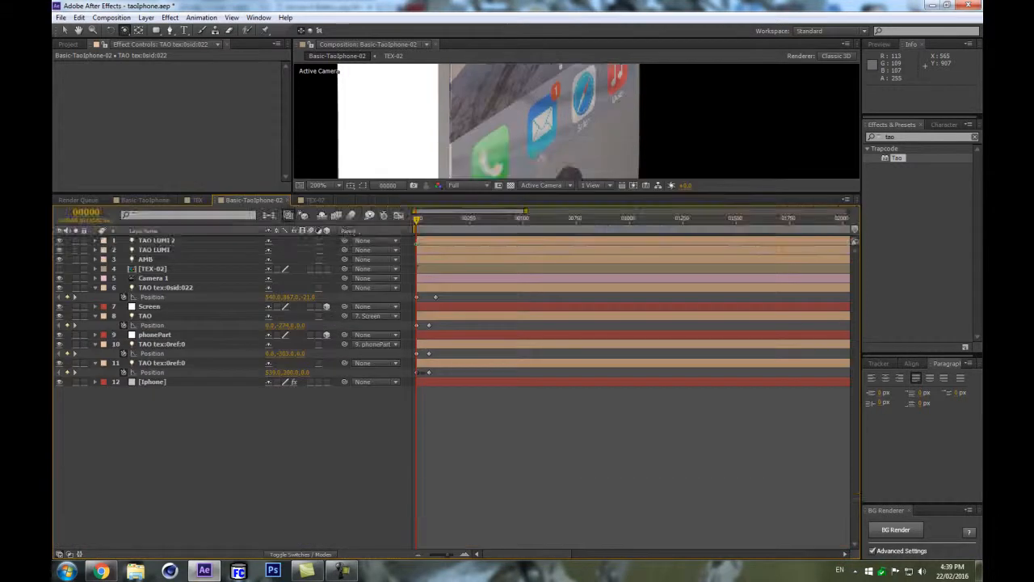
left_click_drag(416, 218, 429, 219)
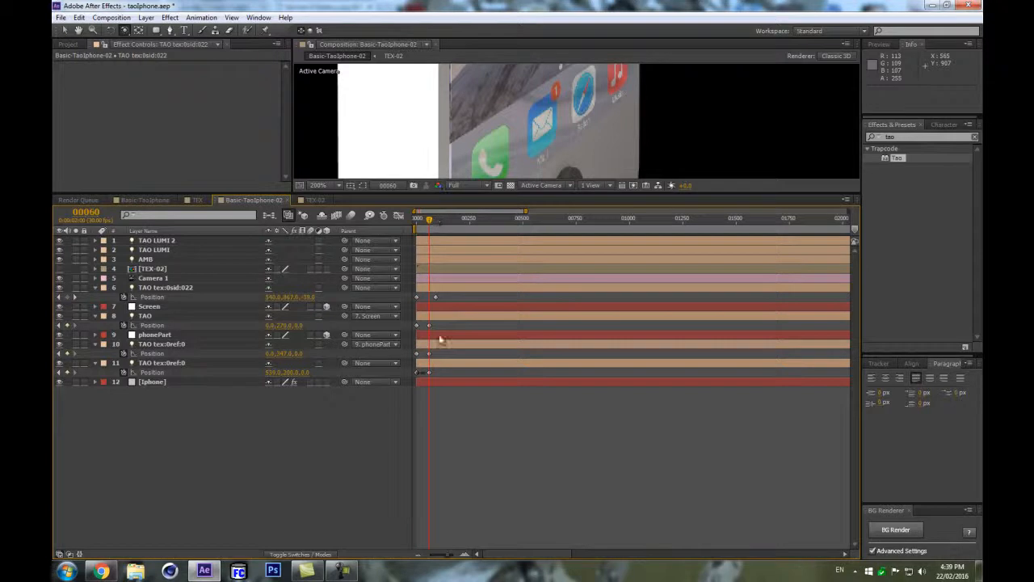
double_click(436, 297)
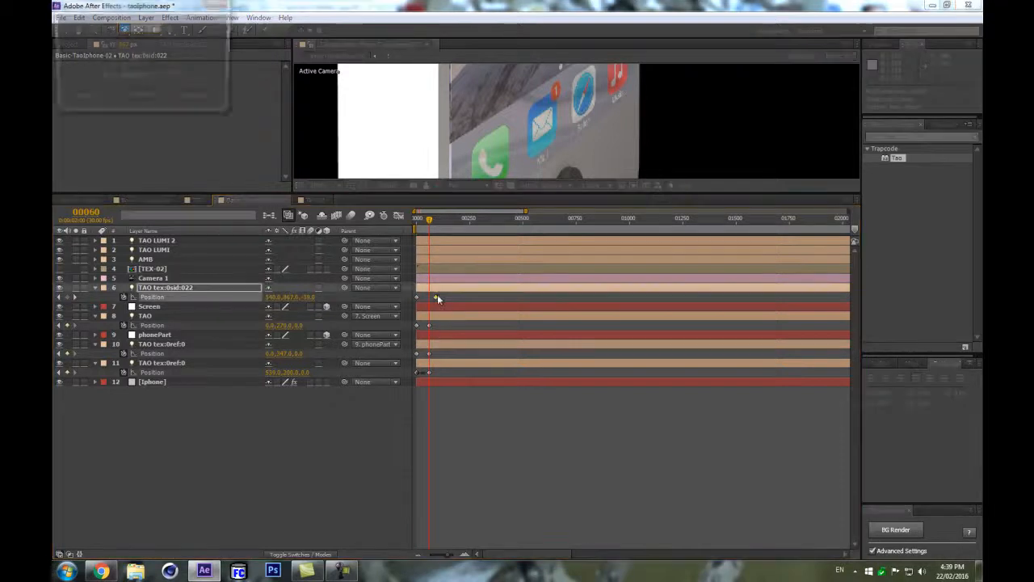
left_click(199, 100)
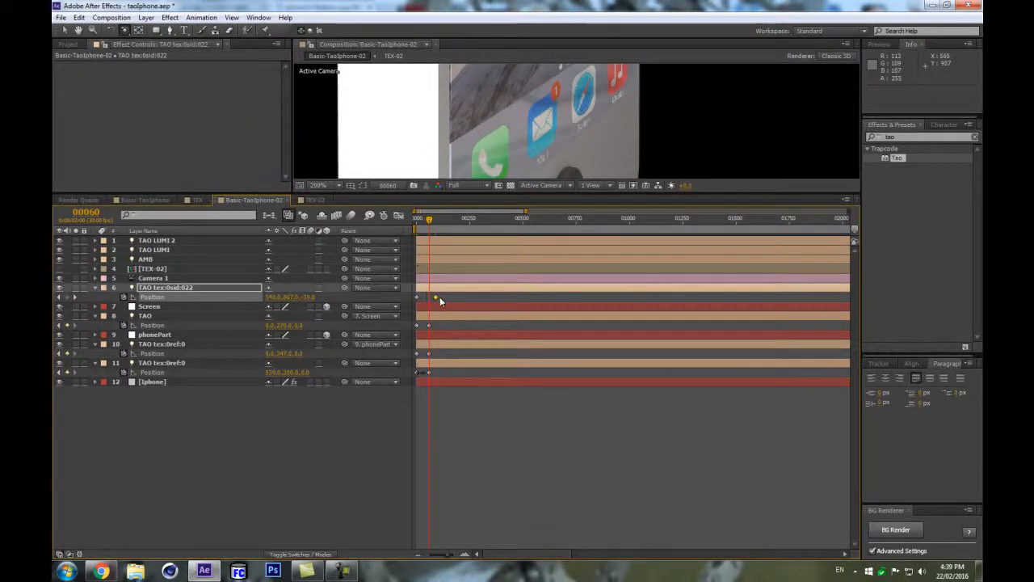
left_click_drag(437, 296, 429, 296)
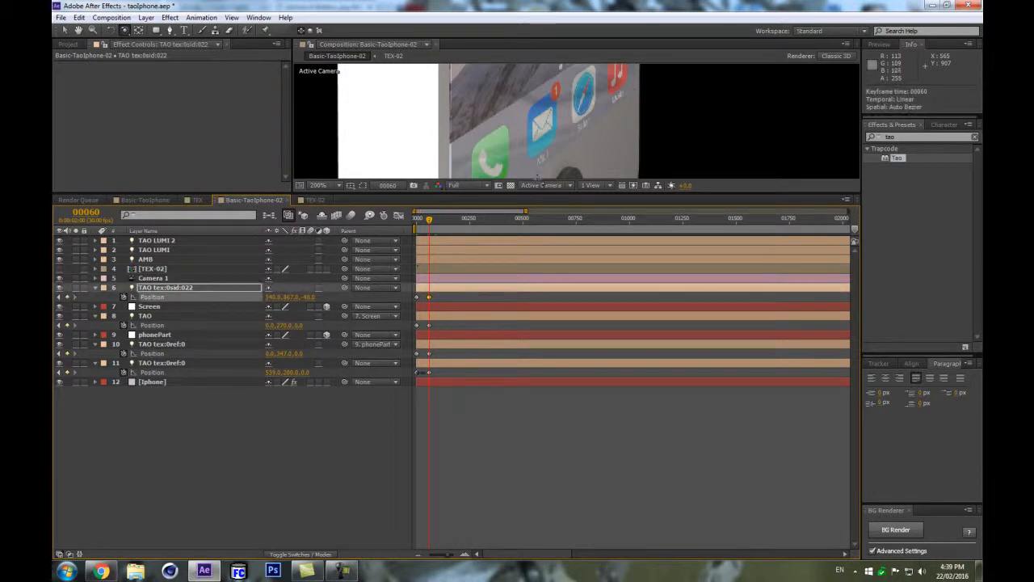
left_click_drag(518, 196, 538, 444)
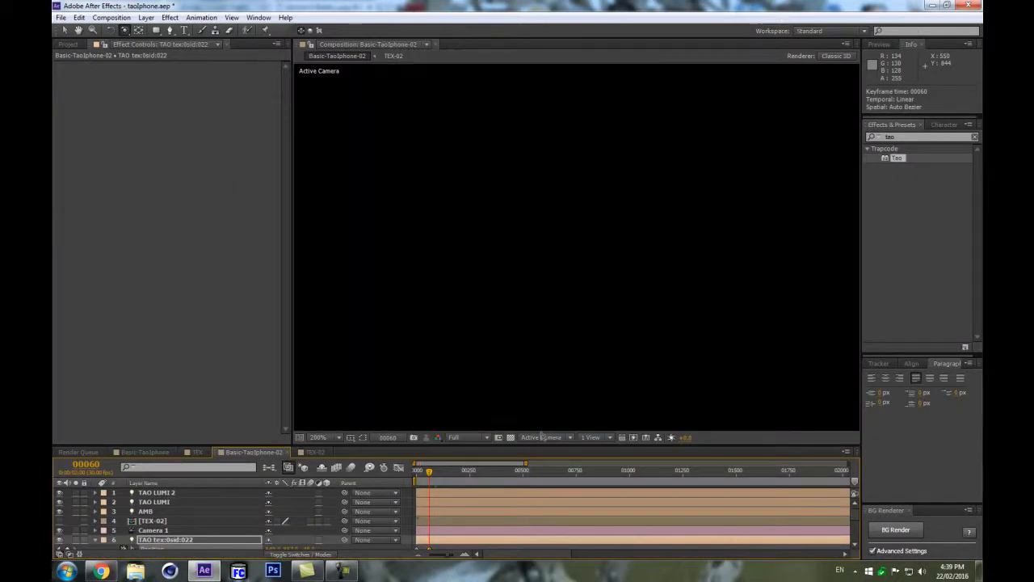
scroll(537, 207, "down", 1)
scroll(596, 248, "down", 1)
scroll(596, 248, "up", 1)
left_click_drag(443, 443, 443, 274)
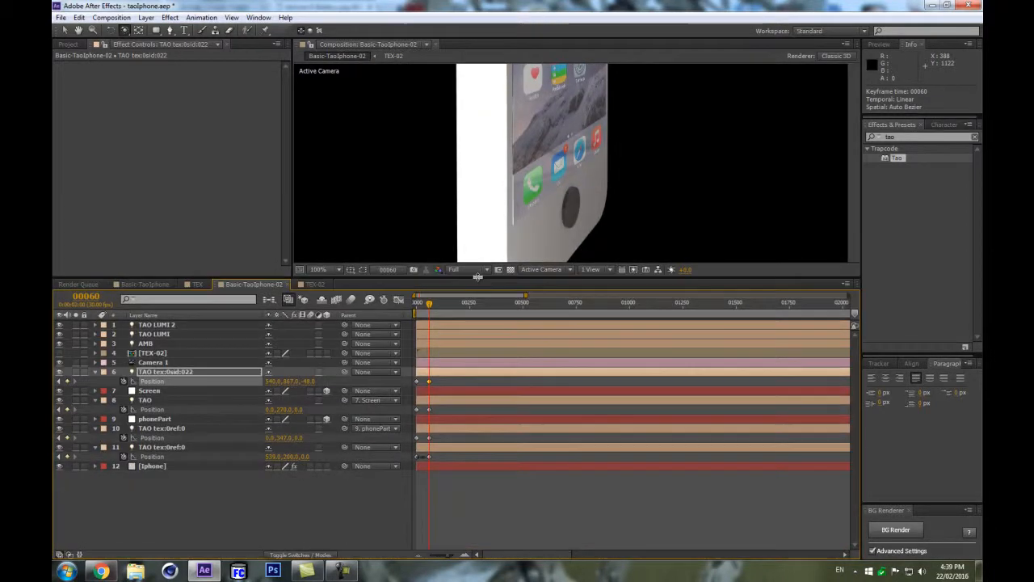
Collapse all layers and duplicate the TAO tex:0sid:022 light layer.
key("ctrl+a")
left_click(94, 373)
left_click(208, 474)
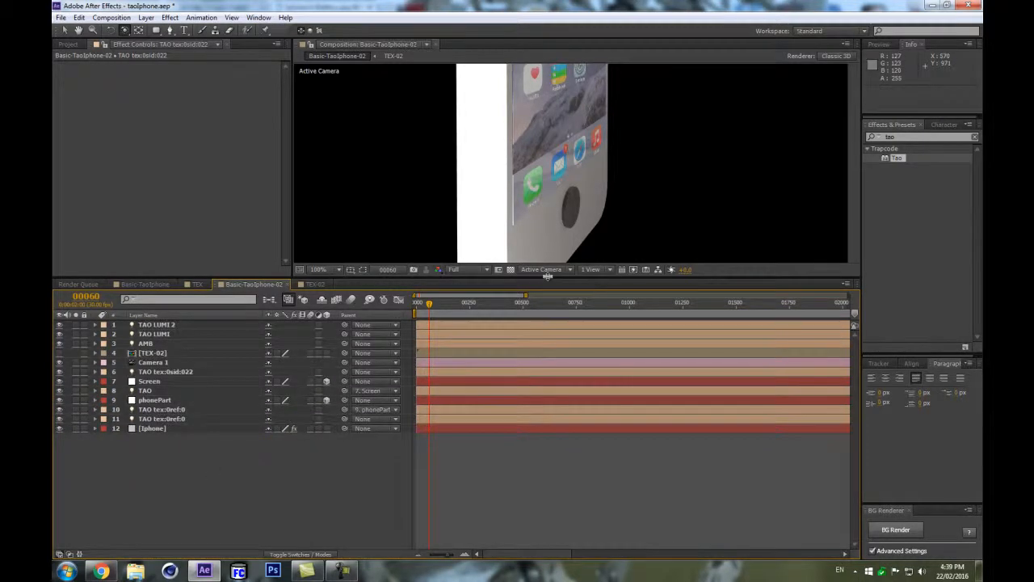
left_click_drag(547, 276, 554, 354)
left_click(194, 447)
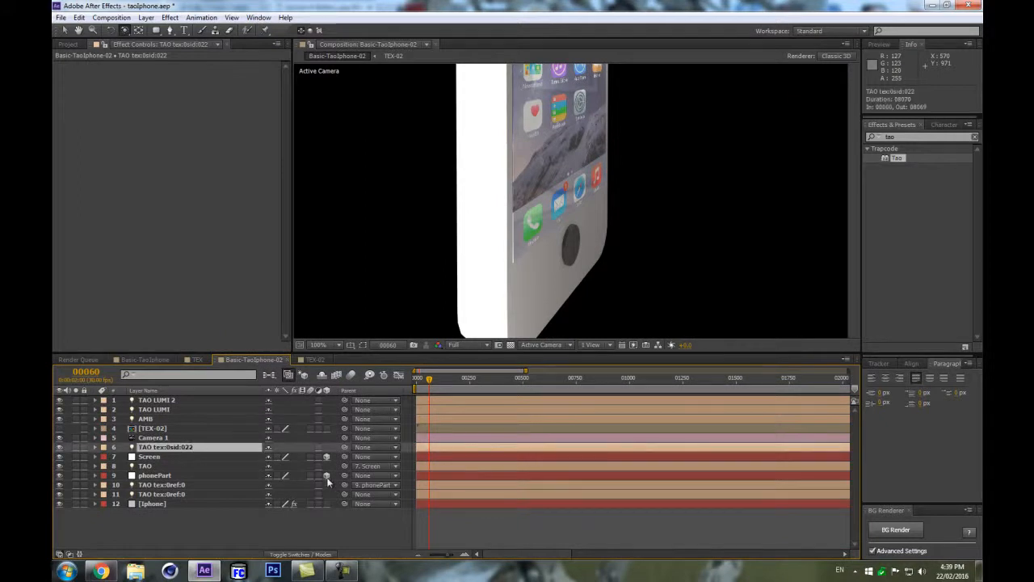
key("ctrl+d")
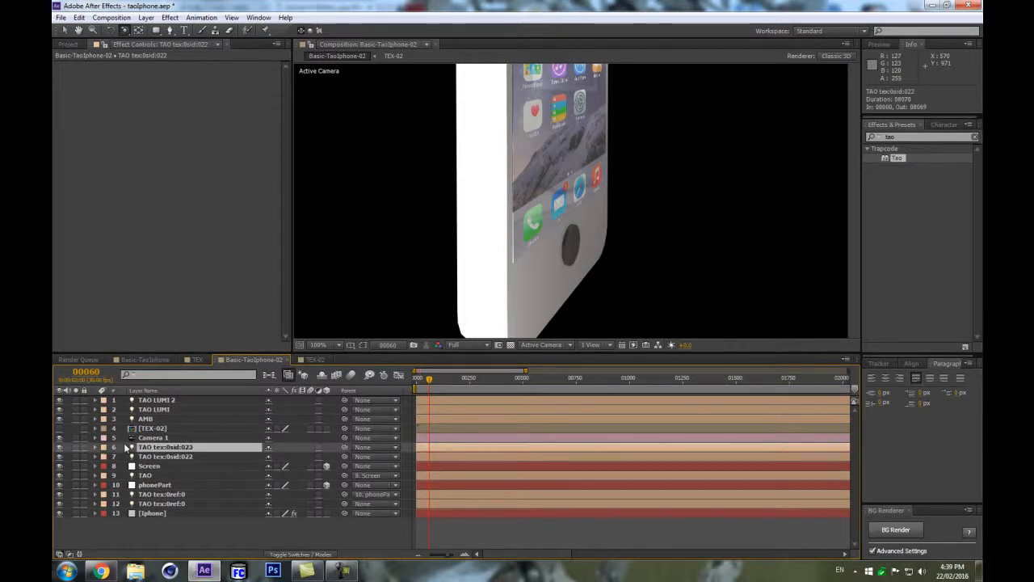
Rename the duplicated light to TAO tex:0sid:022.
key("Home")
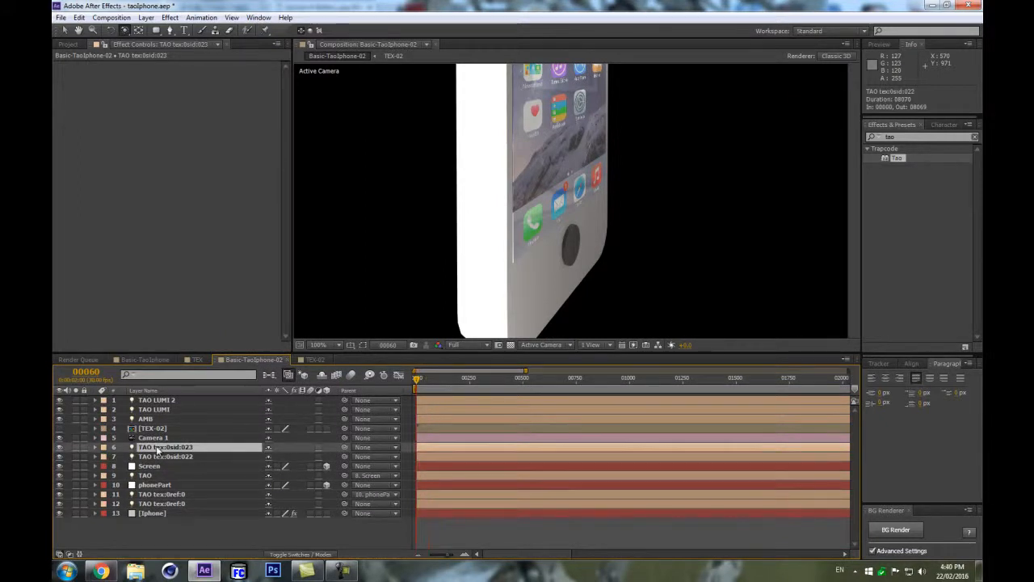
key("Return")
left_click(202, 447)
key("BackSpace")
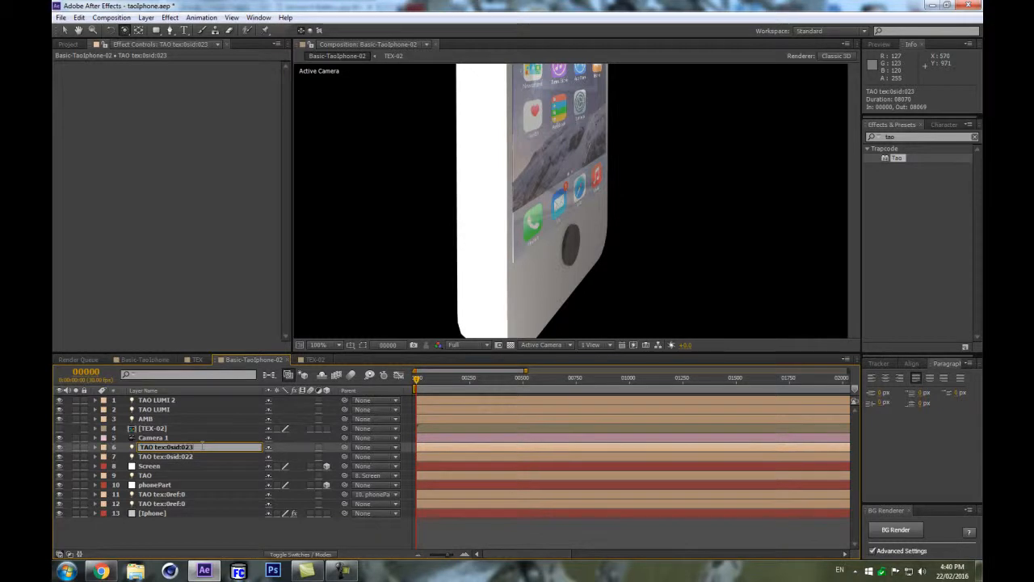
type("2")
key("Return")
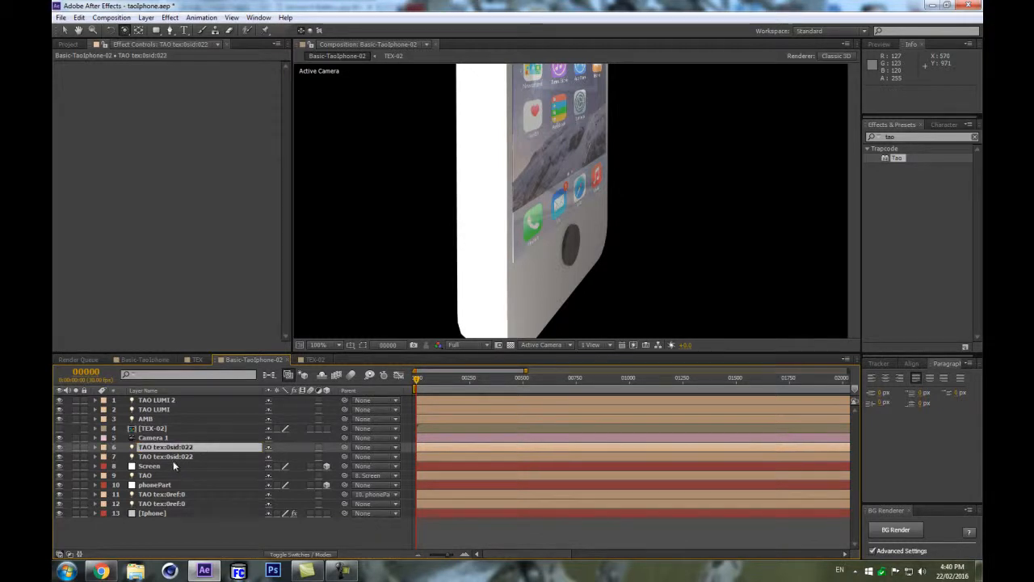
Expand the duplicated light's Light Options and set its Radius to 56.
left_click(95, 447)
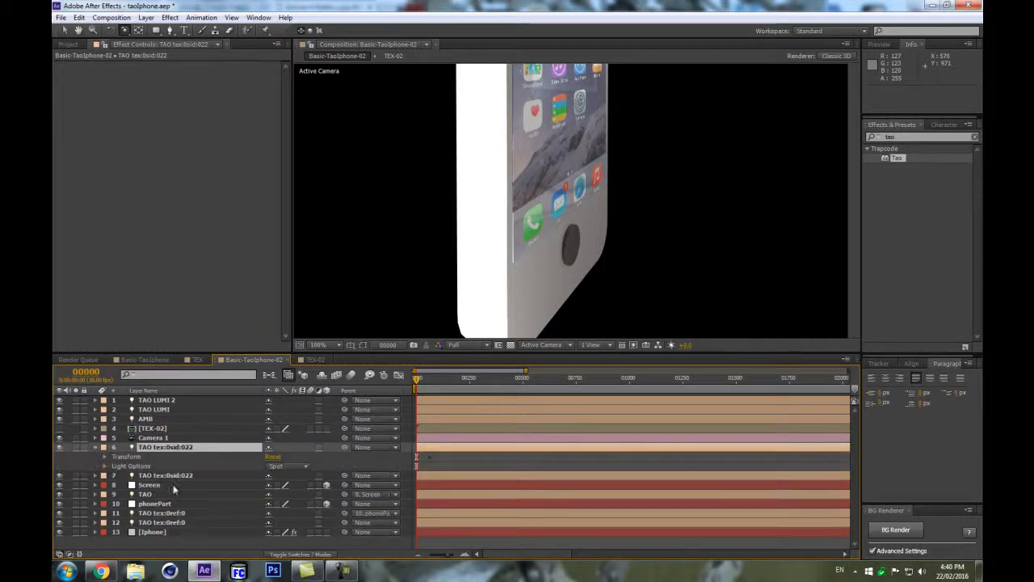
left_click(106, 457)
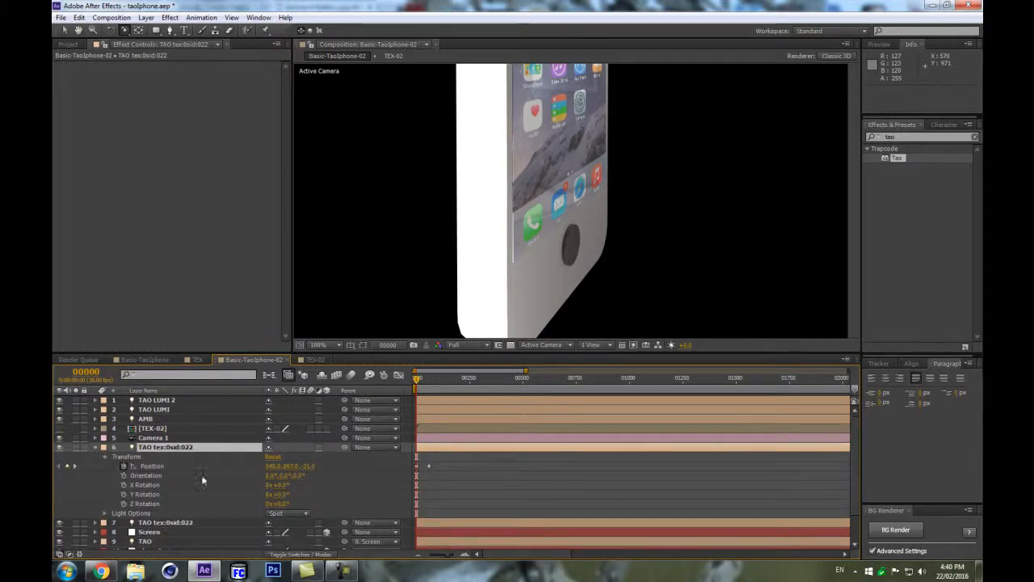
left_click(104, 513)
scroll(147, 485, "down", 4)
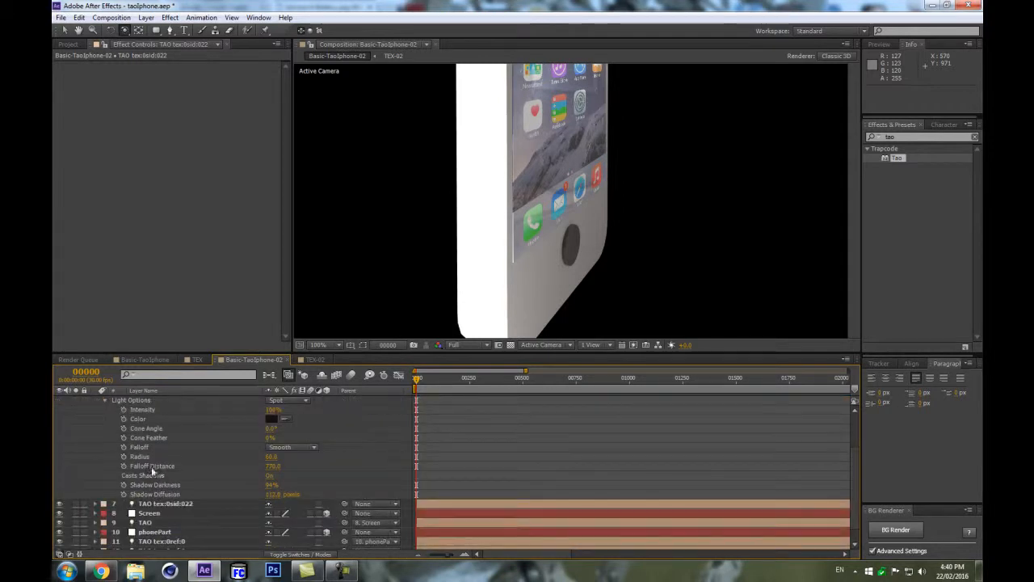
left_click(271, 457)
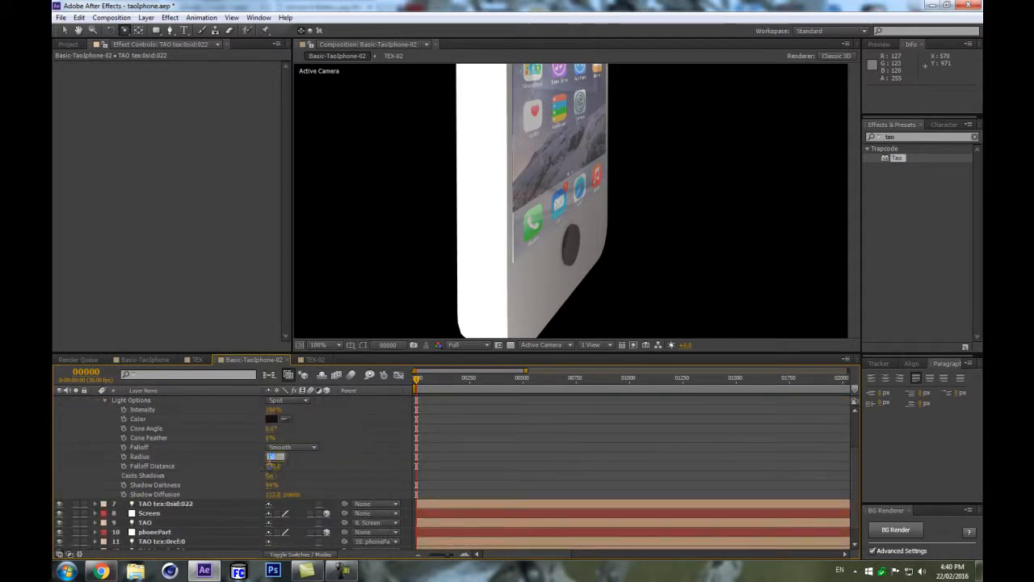
type("56")
key("Return")
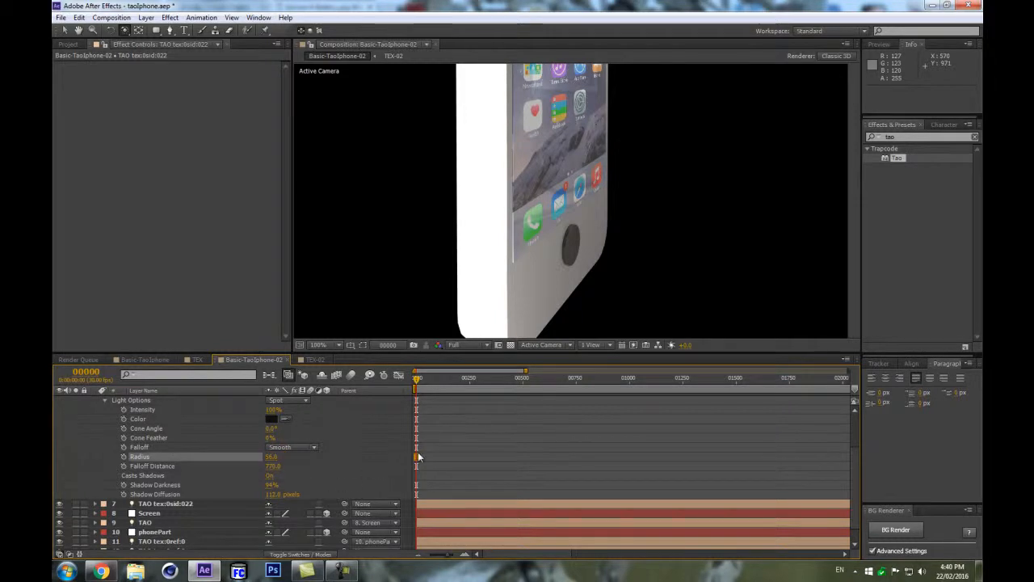
Select the duplicated light's Position keyframe and set its Z value to about -23.
scroll(217, 426, "up", 3)
left_click(200, 446)
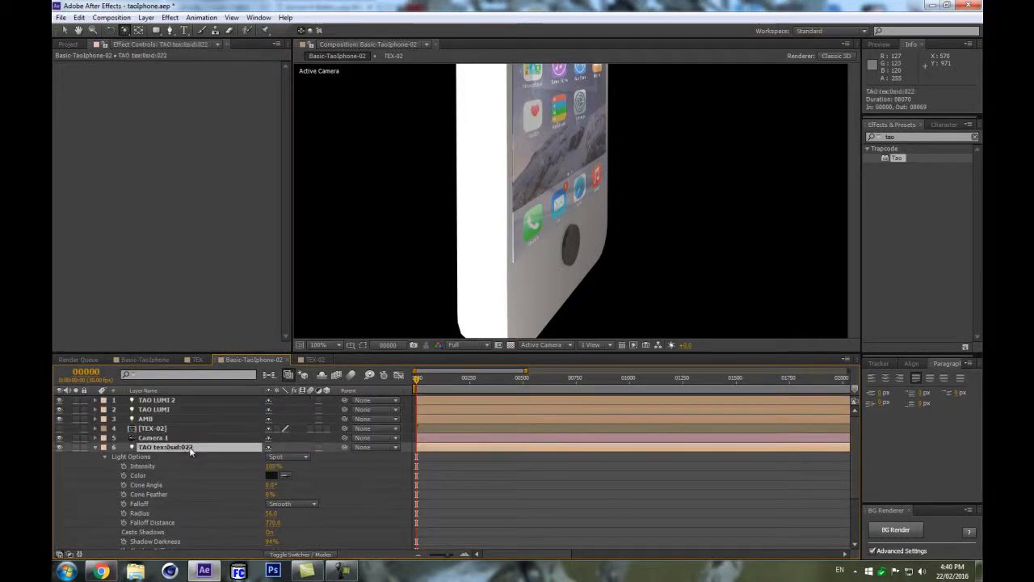
key("p")
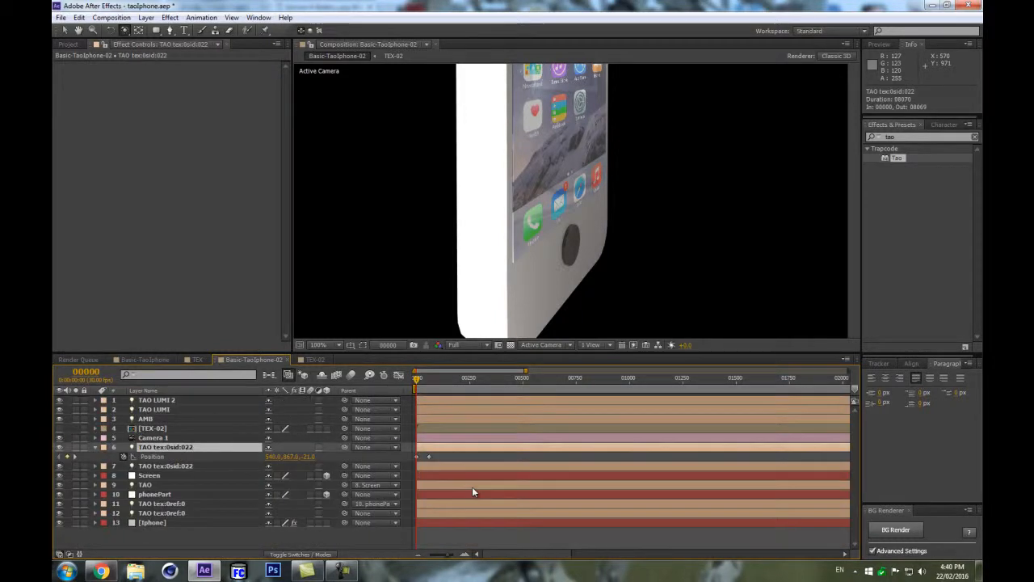
left_click(428, 457)
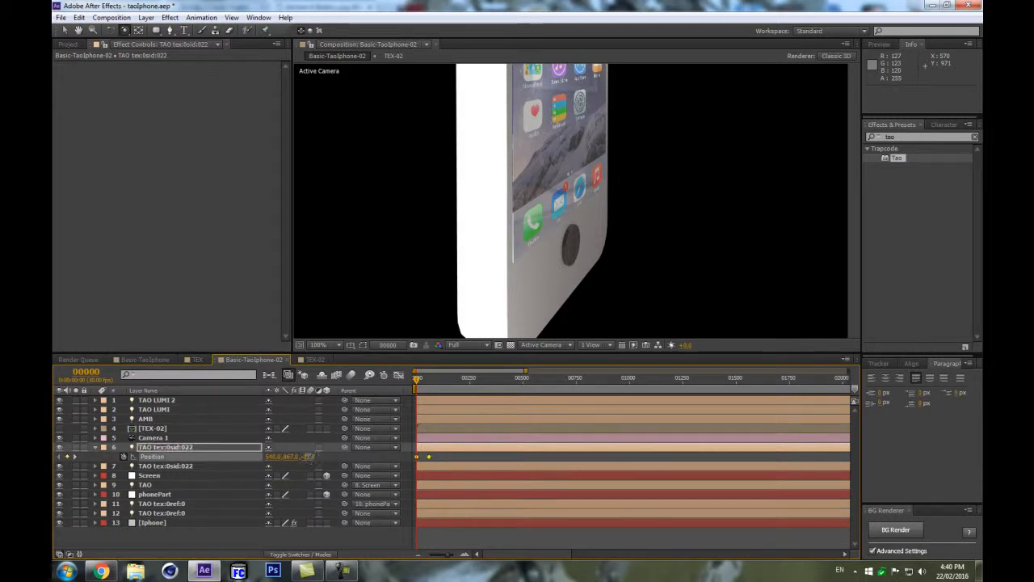
left_click_drag(346, 450, 315, 459)
Set the duplicated light's Color to white.
left_click(162, 447)
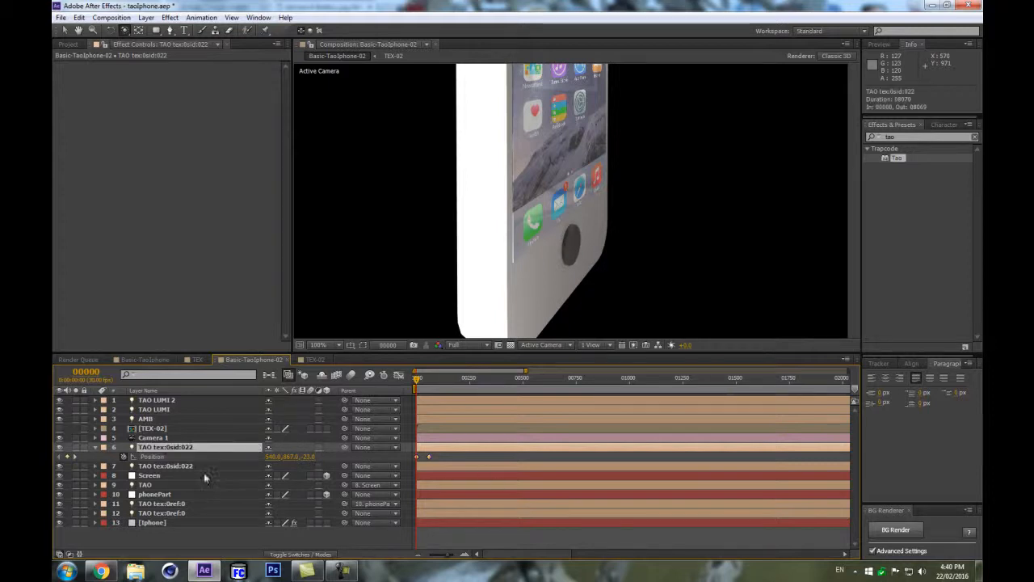
key("a")
key("a")
left_click(271, 476)
left_click_drag(497, 389, 430, 310)
key("Return")
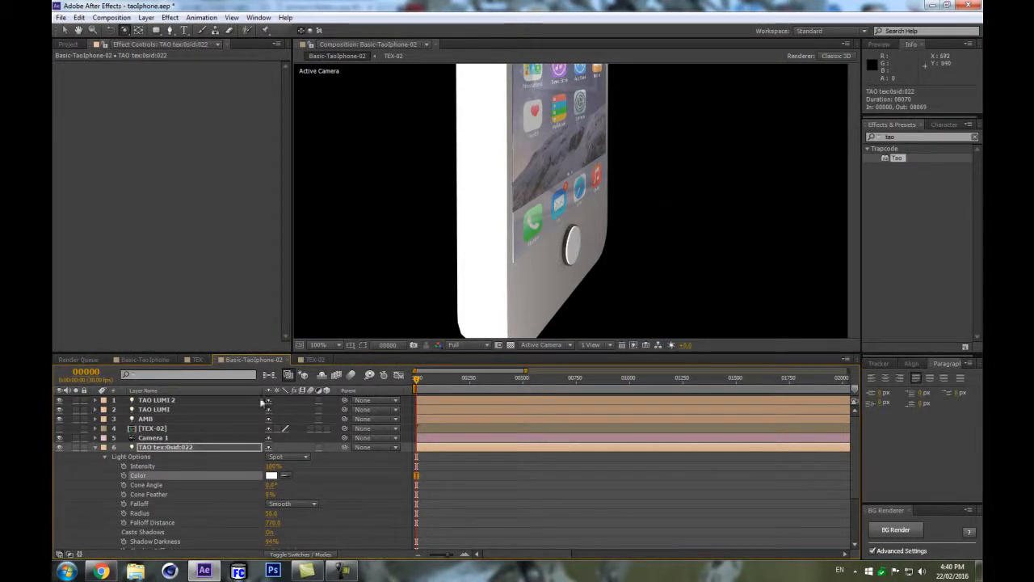
Set the first TAO tex:0ref:0 light's Color to white.
left_click(97, 448)
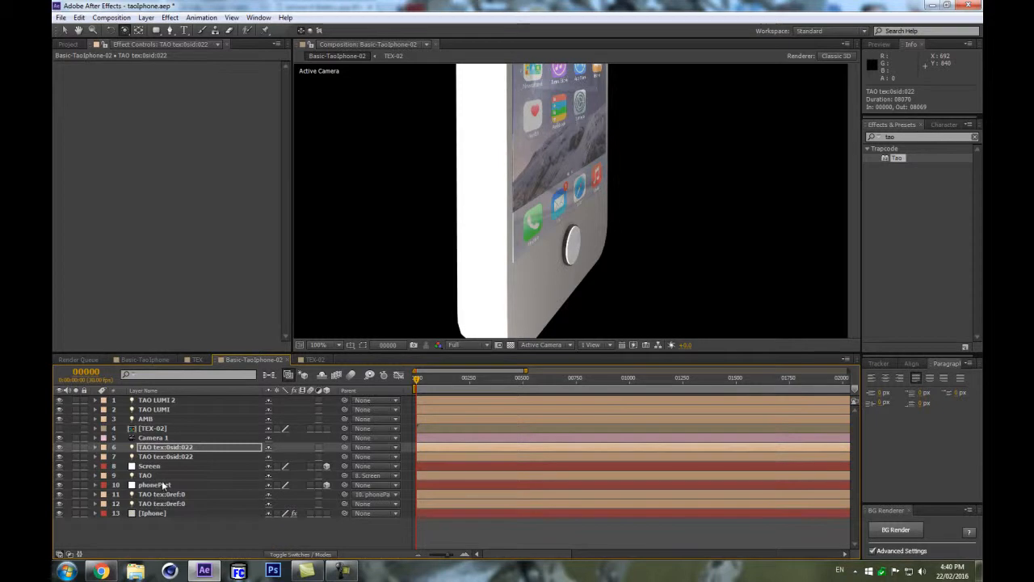
left_click(174, 495)
left_click(94, 494)
scroll(243, 485, "down", 3)
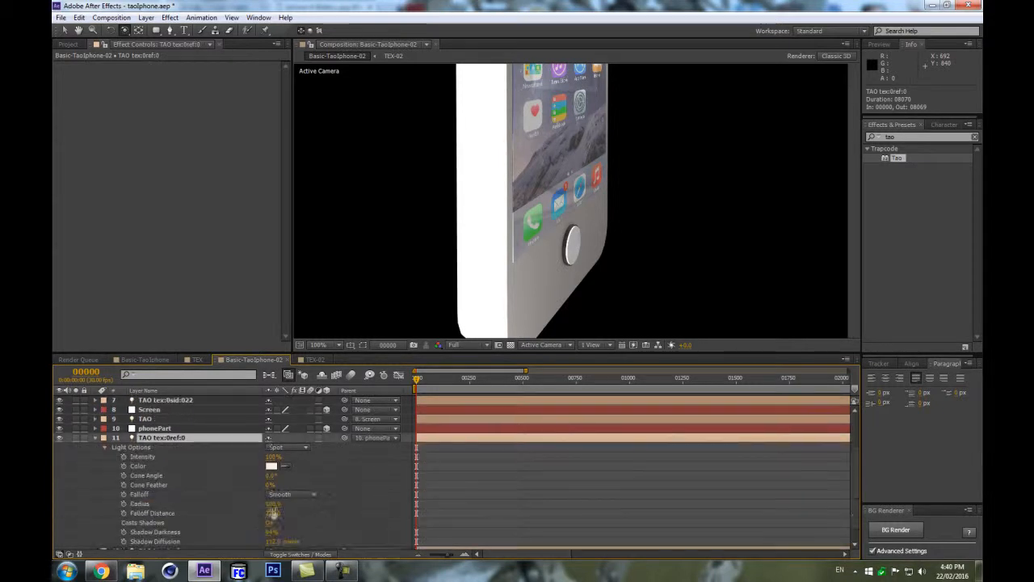
left_click(272, 466)
left_click_drag(508, 363, 480, 353)
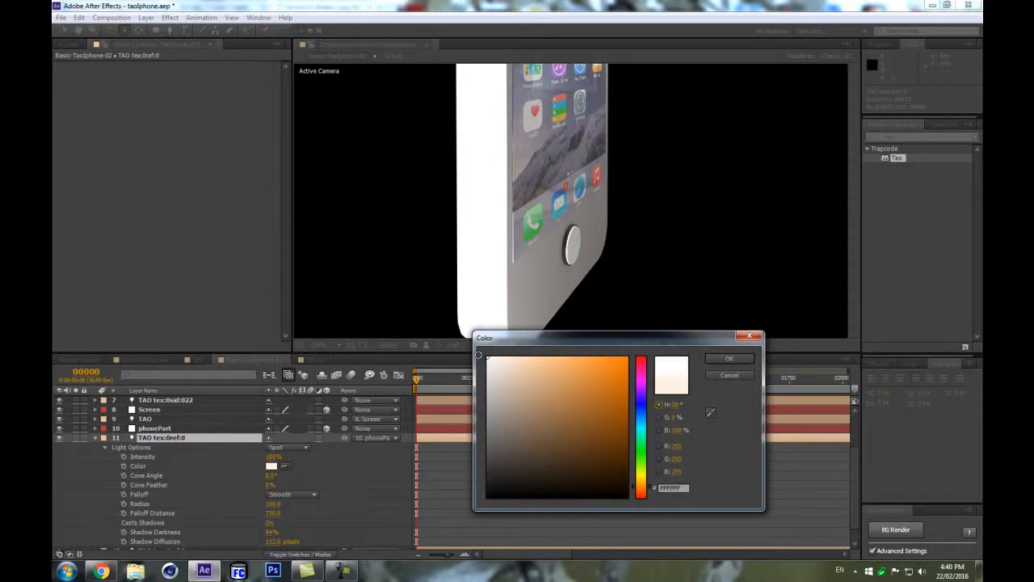
left_click(488, 360)
left_click(728, 358)
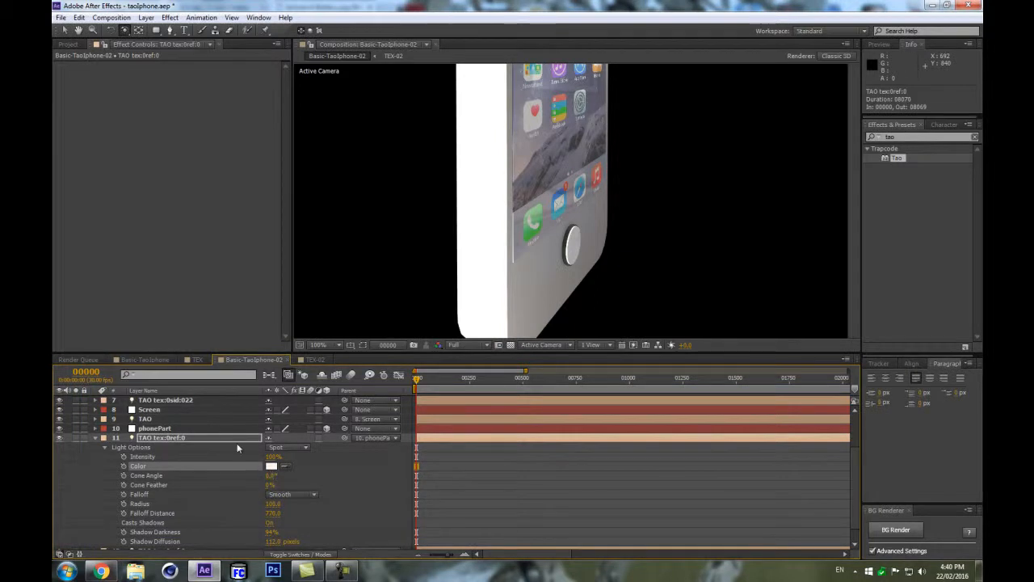
Expand the second TAO tex:0ref:0 light's Light Options and sample white into its Color from the first light.
left_click_drag(367, 353, 364, 232)
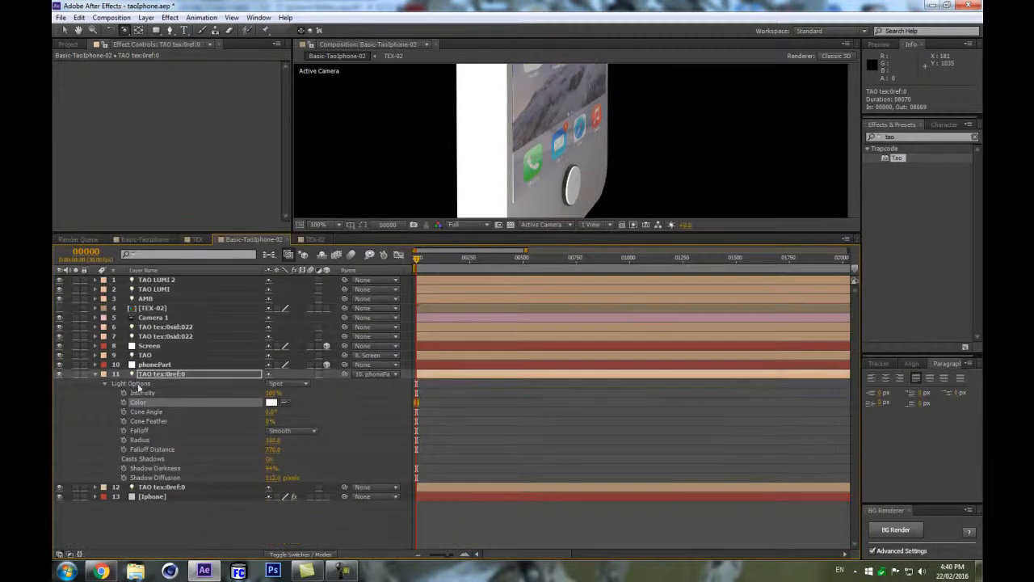
left_click(162, 488)
key("a")
key("a")
left_click(285, 515)
left_click(271, 403)
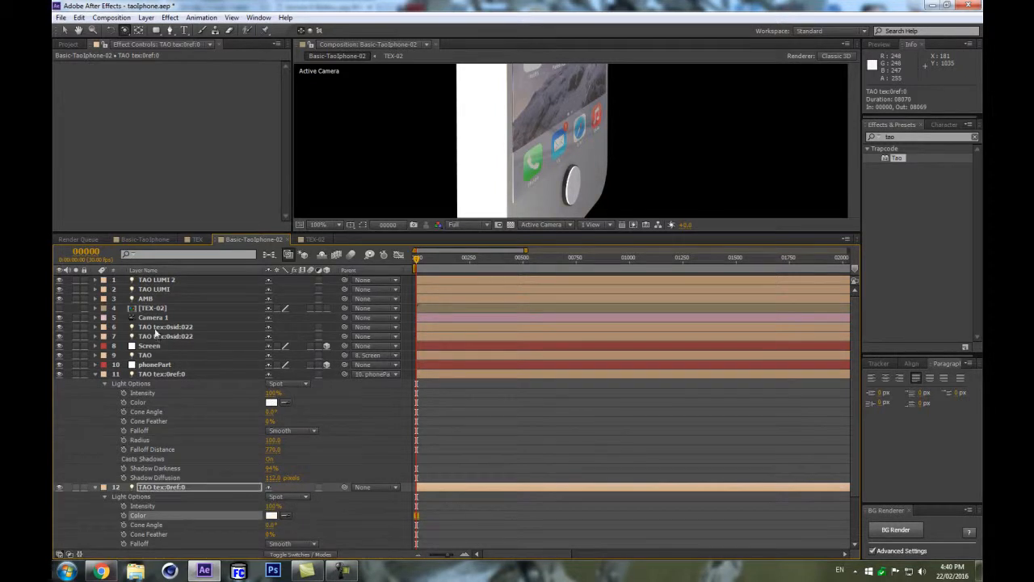
Expand the first TAO tex:0sid:022 light's Light Options and sample white into its Color.
left_click(170, 327)
left_click(175, 335, "shift")
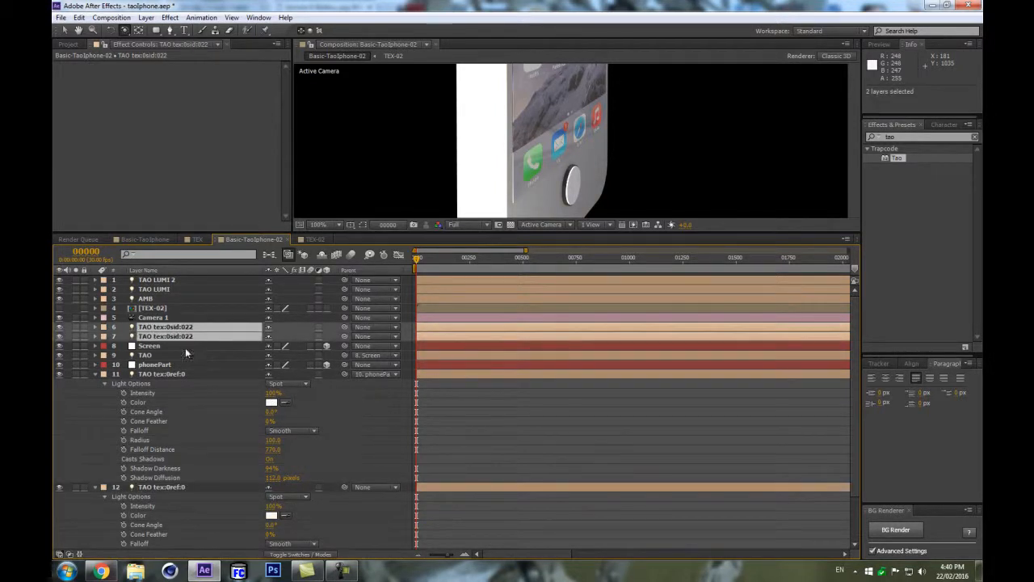
left_click(193, 327)
key("a")
key("a")
left_click(285, 355)
left_click(272, 506)
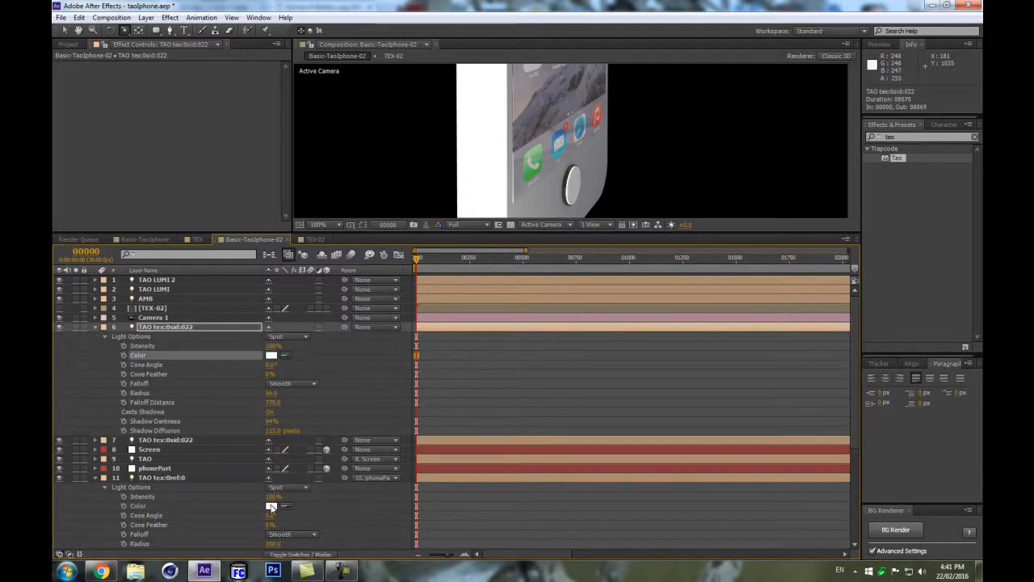
Collapse all layers, create a new null object and move it just above the TAO tex:0sid:022 lights.
key("ctrl+a")
left_click(96, 328)
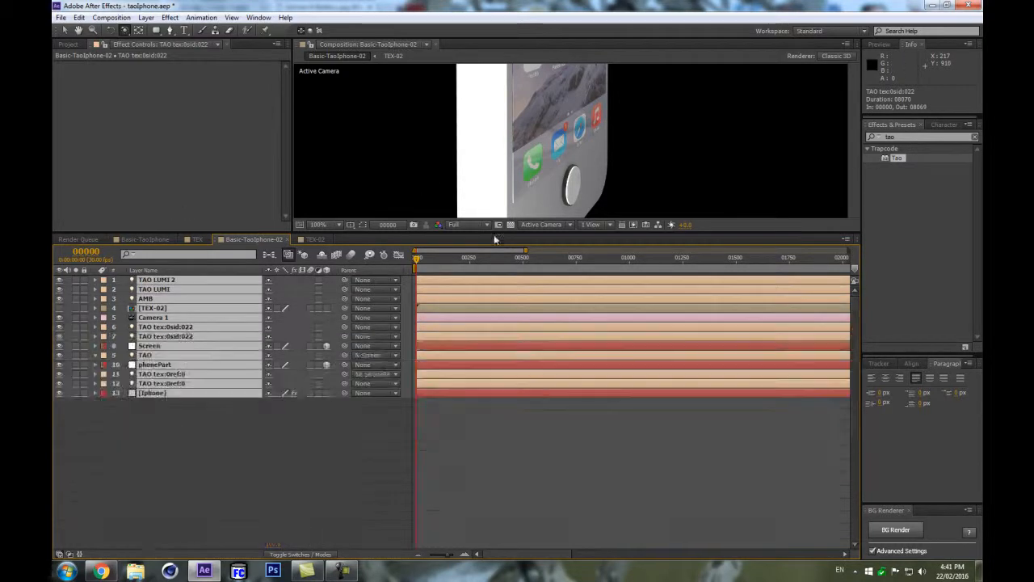
left_click(360, 490)
left_click_drag(570, 231, 607, 439)
scroll(630, 267, "down", 2)
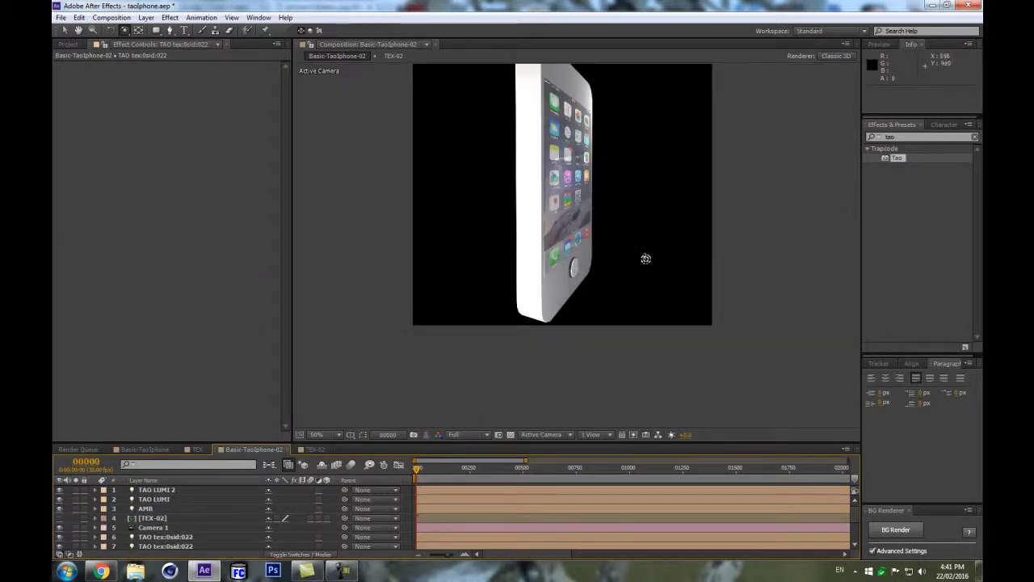
scroll(645, 259, "up", 2)
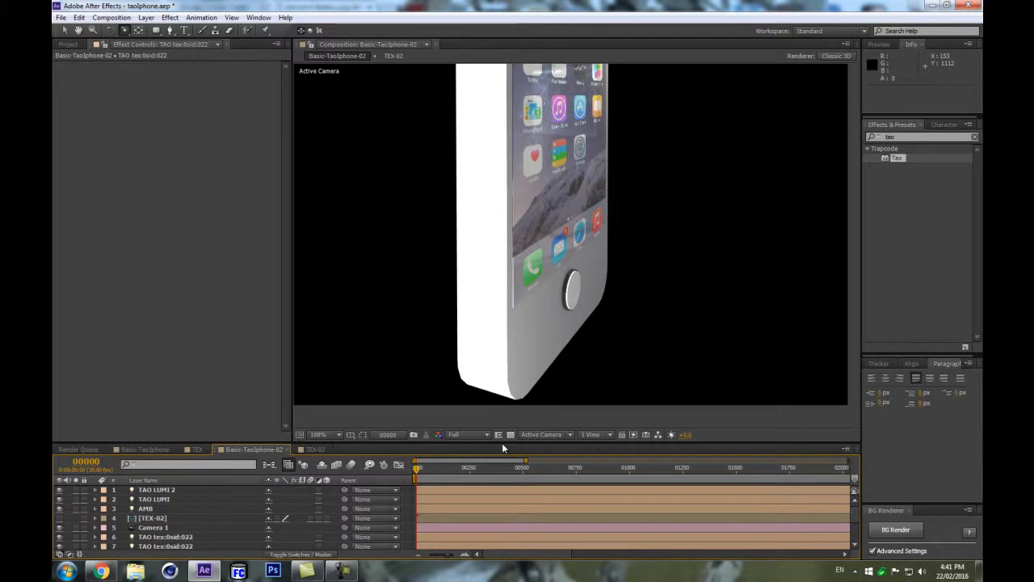
left_click_drag(507, 443, 508, 379)
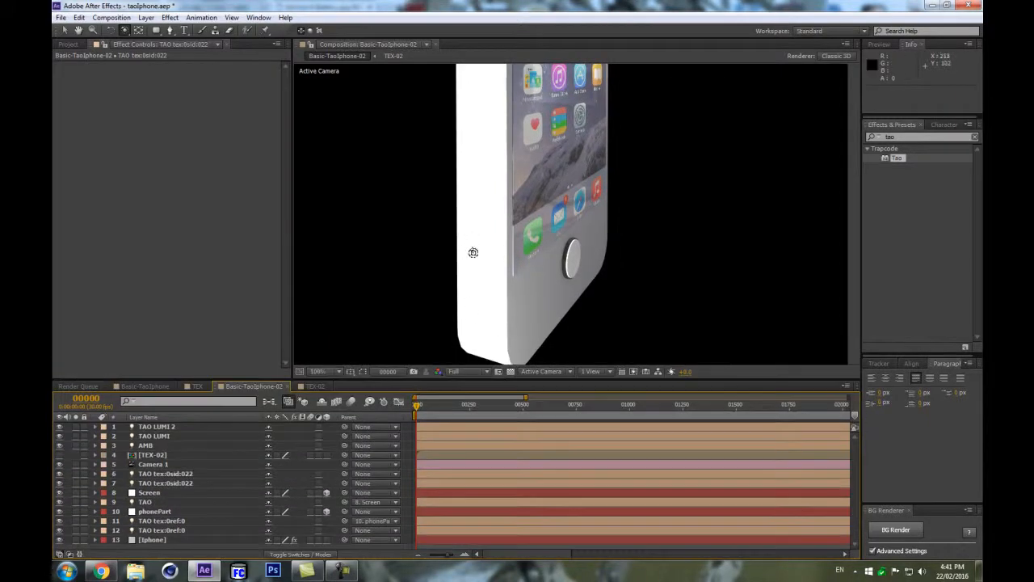
scroll(484, 250, "down", 2)
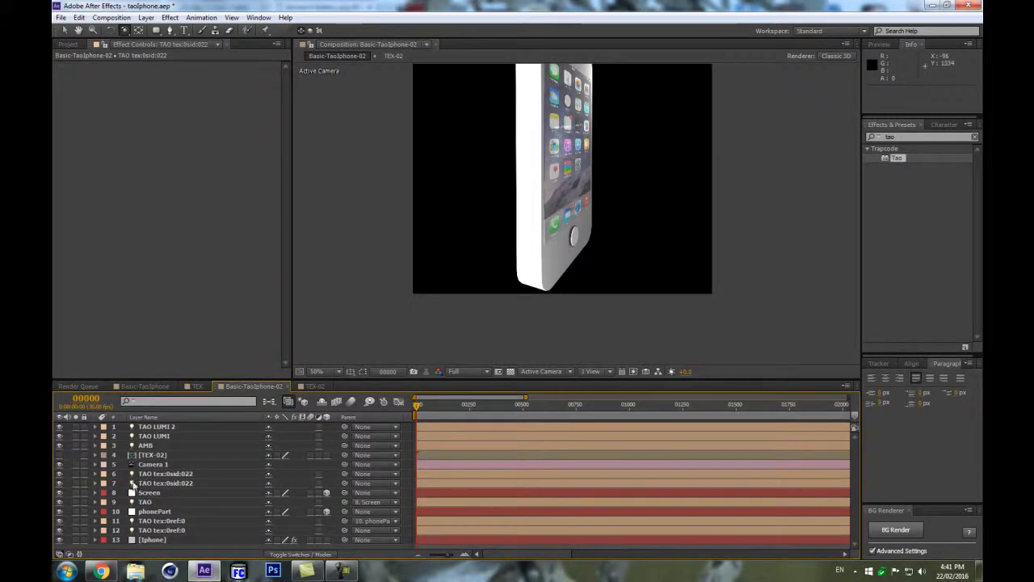
left_click(170, 473)
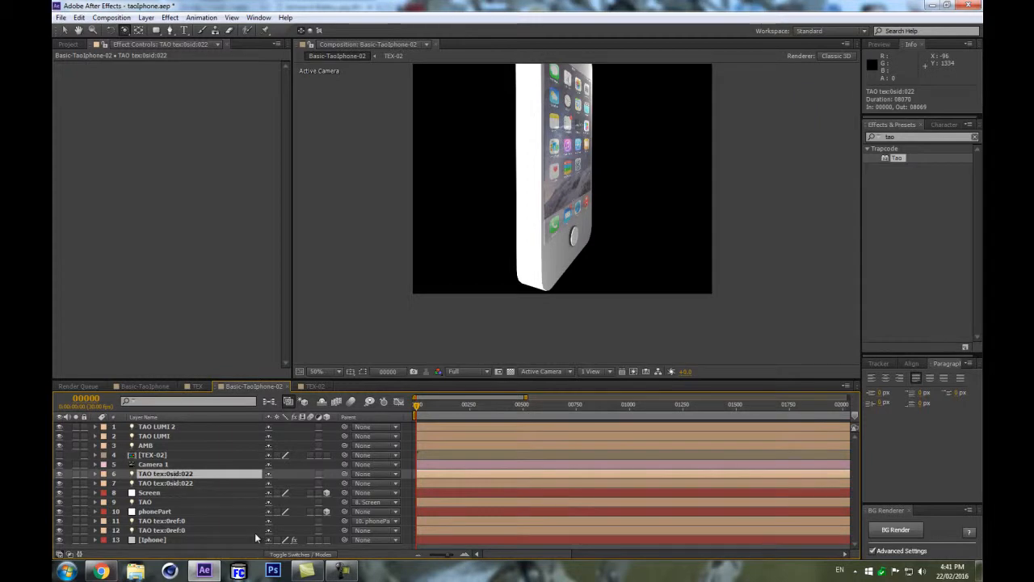
key("ctrl+alt+shift+y")
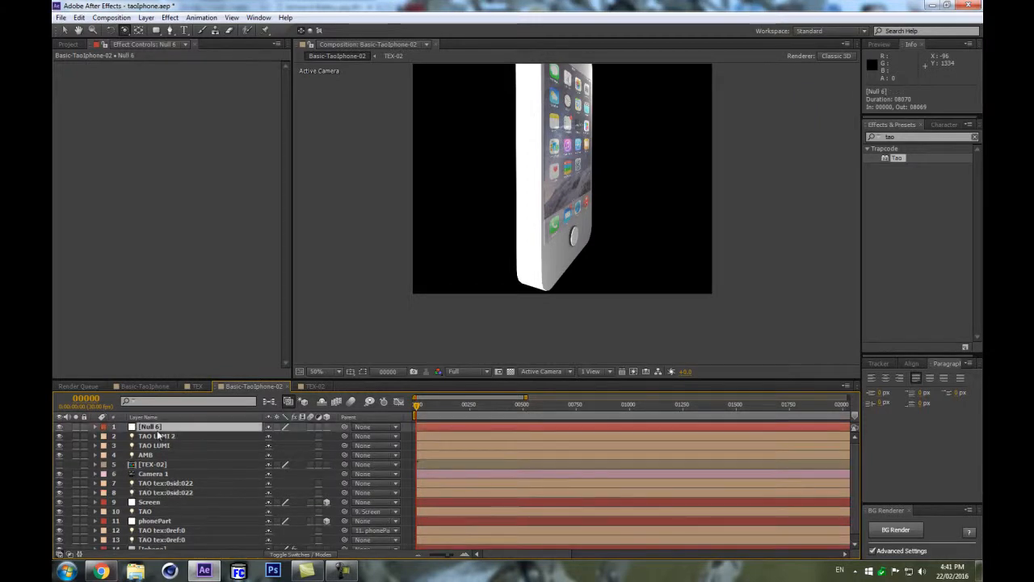
left_click_drag(172, 427, 173, 479)
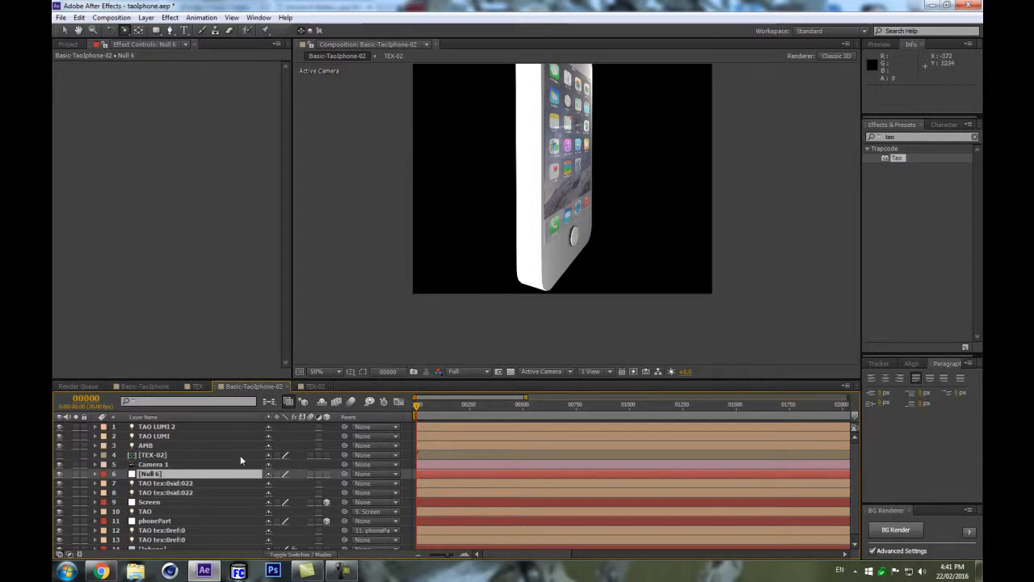
Copy the TAO tex:0sid:022 light's Position into the null so it sits at 540, 867, -23.
left_click(179, 485)
key("p")
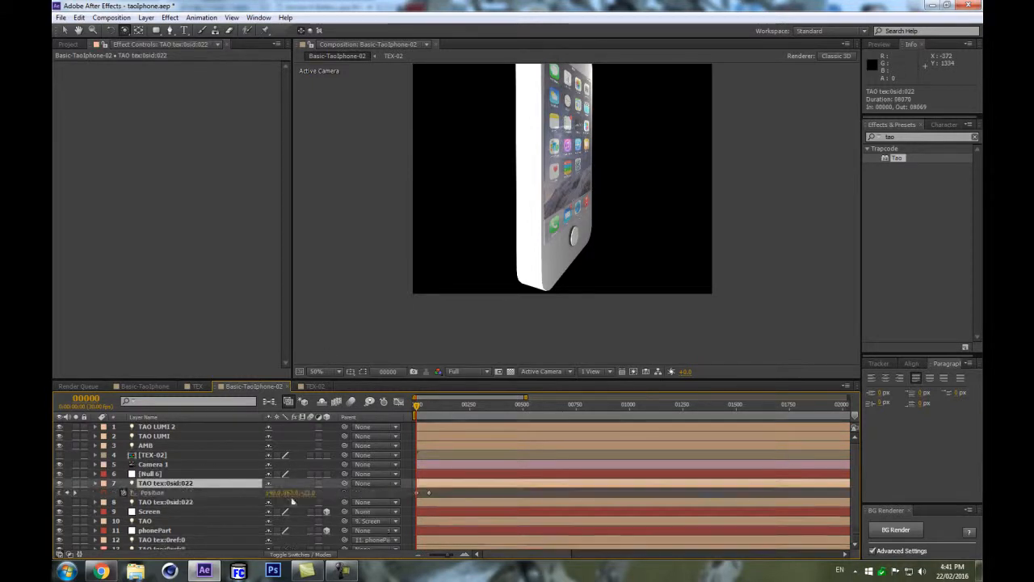
left_click(181, 474)
left_click(326, 475)
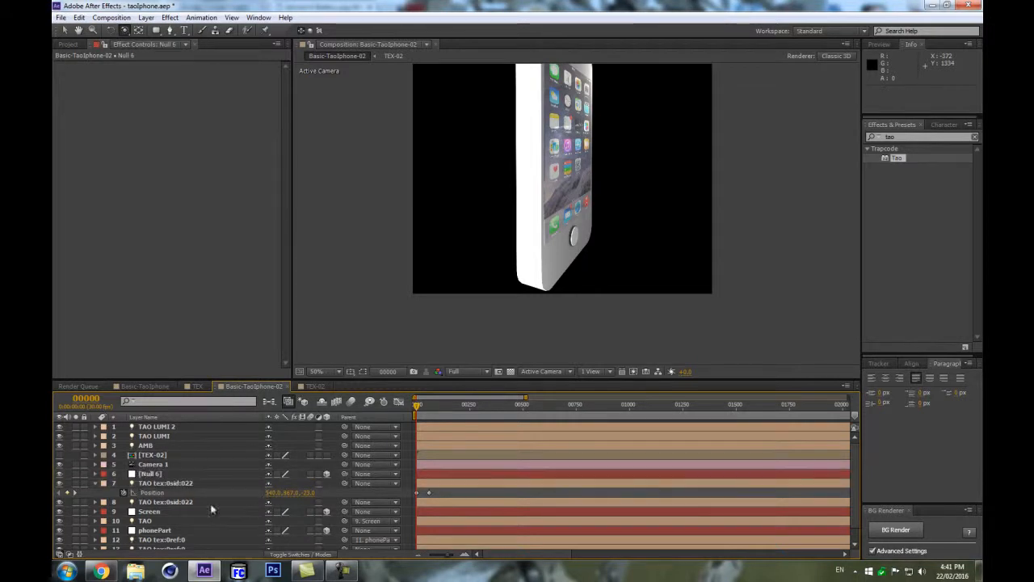
left_click(190, 483)
left_click(275, 492)
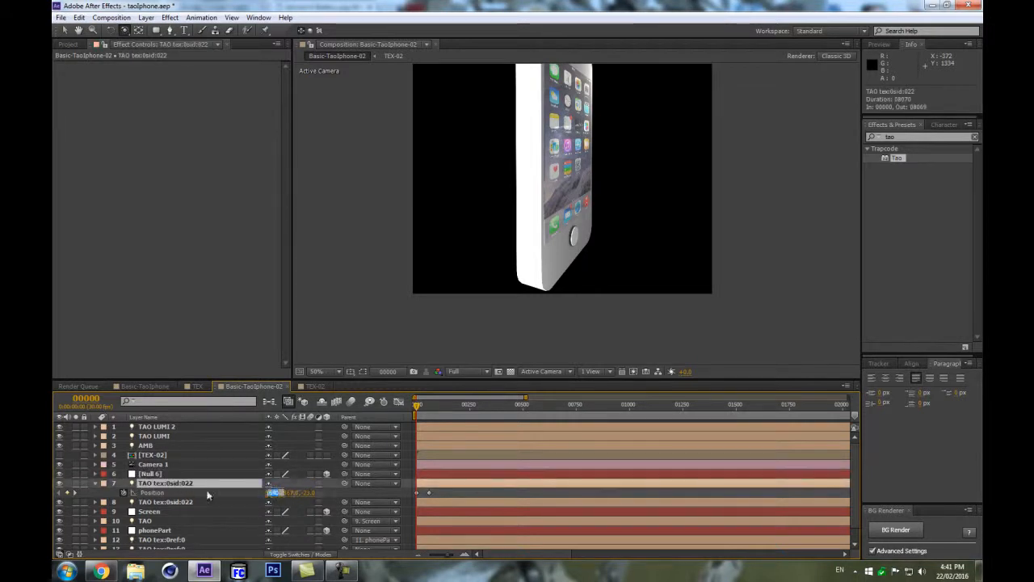
left_click(169, 474)
key("p")
left_click(274, 485)
left_click(292, 502)
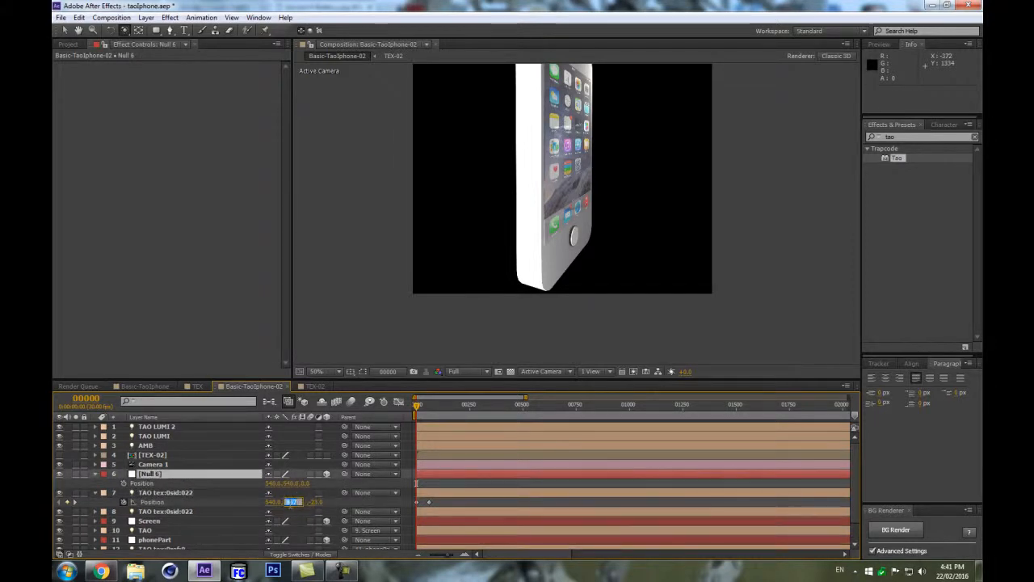
left_click(309, 502)
left_click(305, 483)
type("-23")
left_click(325, 482)
left_click(184, 475)
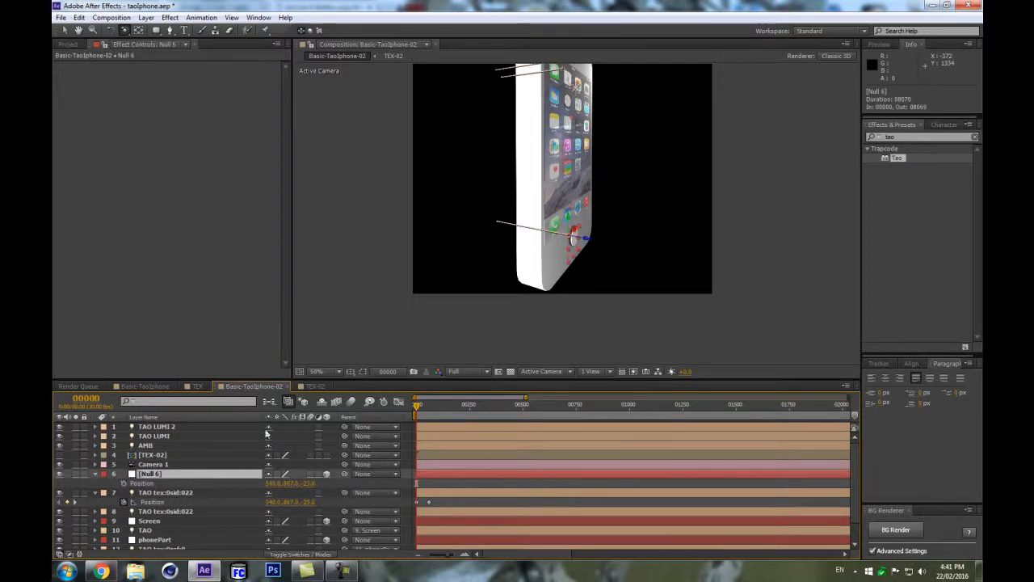
Select both TAO tex:0sid:022 lights and parent them to the null.
left_click(171, 493)
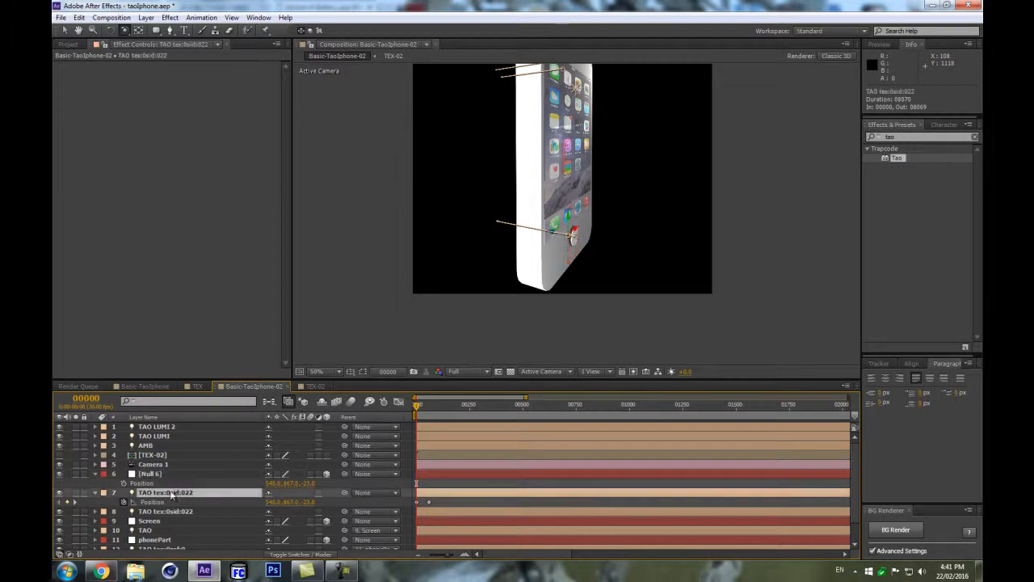
left_click(178, 513, "ctrl")
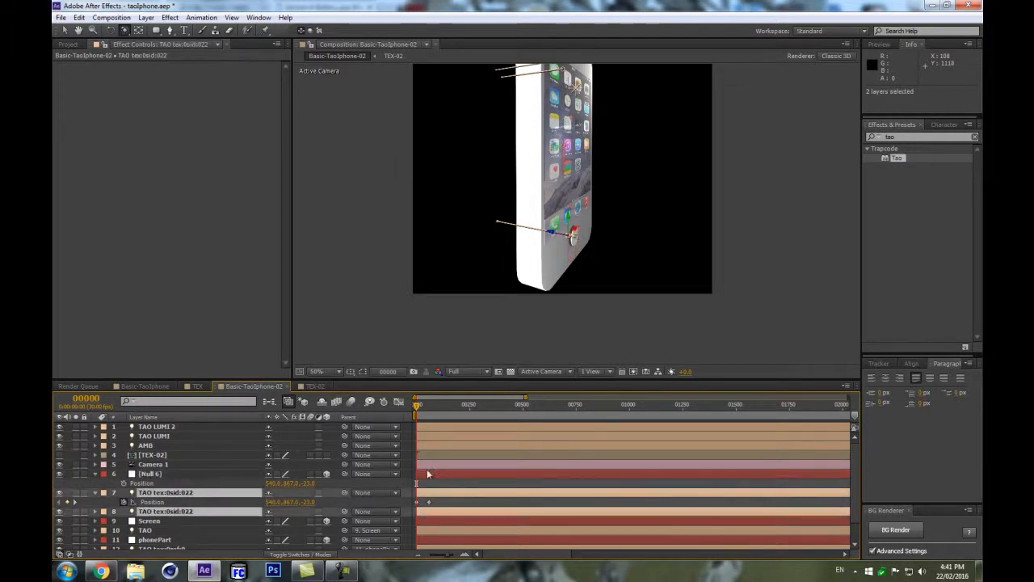
left_click_drag(344, 473, 199, 475)
Rename the null layer to Button.
left_click(199, 475)
key("Return")
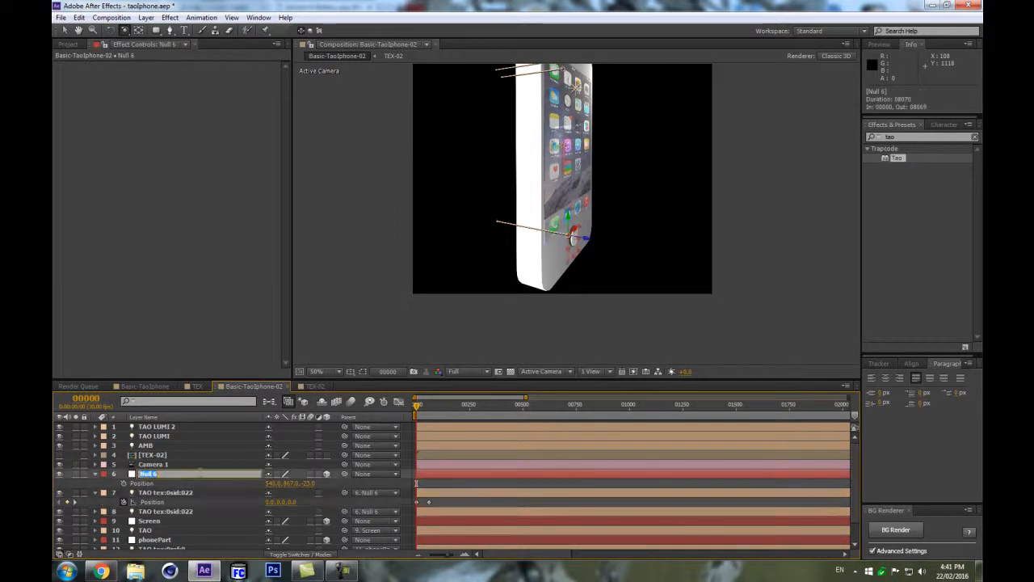
type("Button")
key("Return")
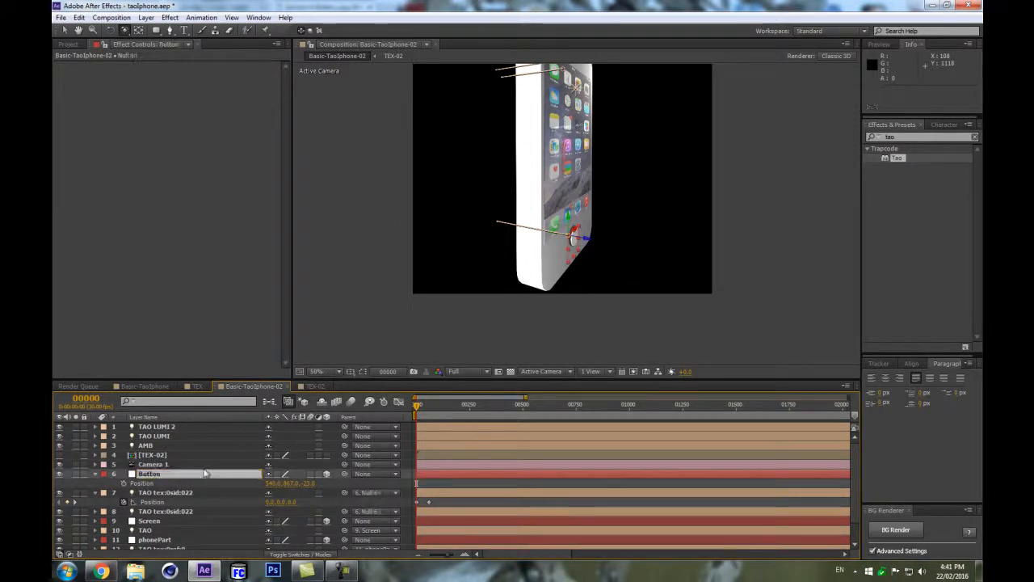
Try scrubbing the Button null's Scale, then undo the change.
key("period")
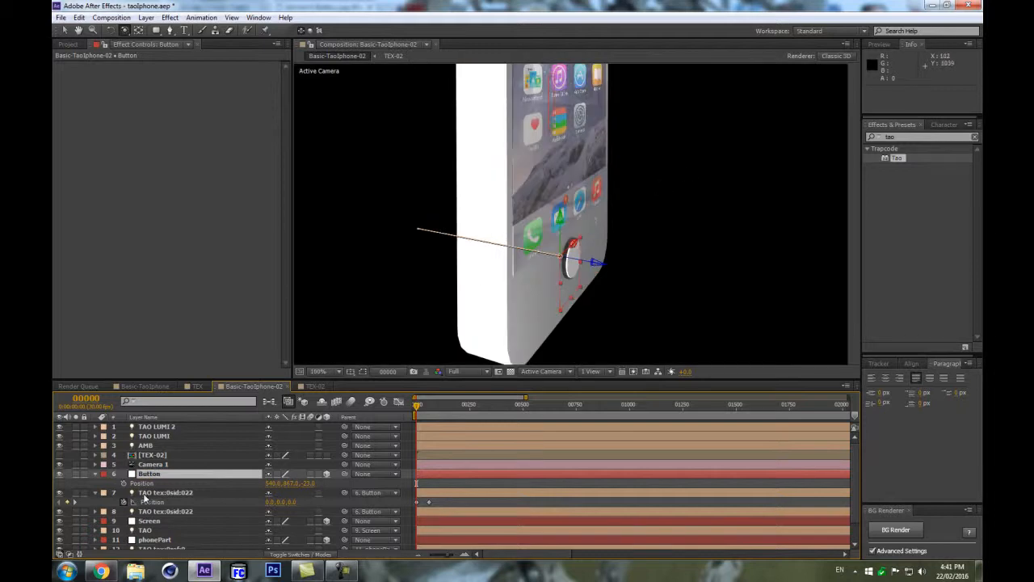
key("ctrl+a")
left_click(95, 474)
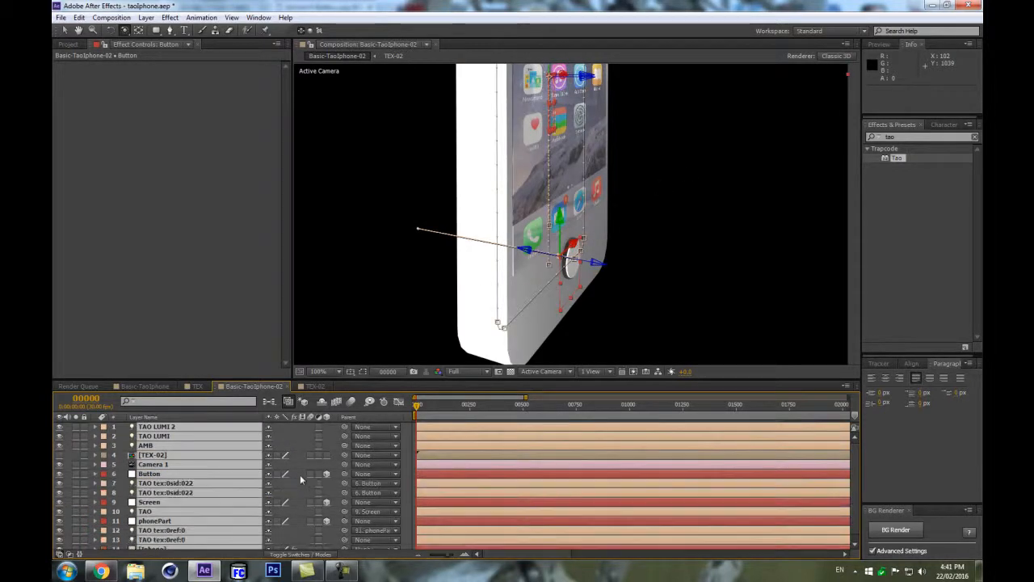
left_click(287, 484)
left_click(176, 475)
key("s")
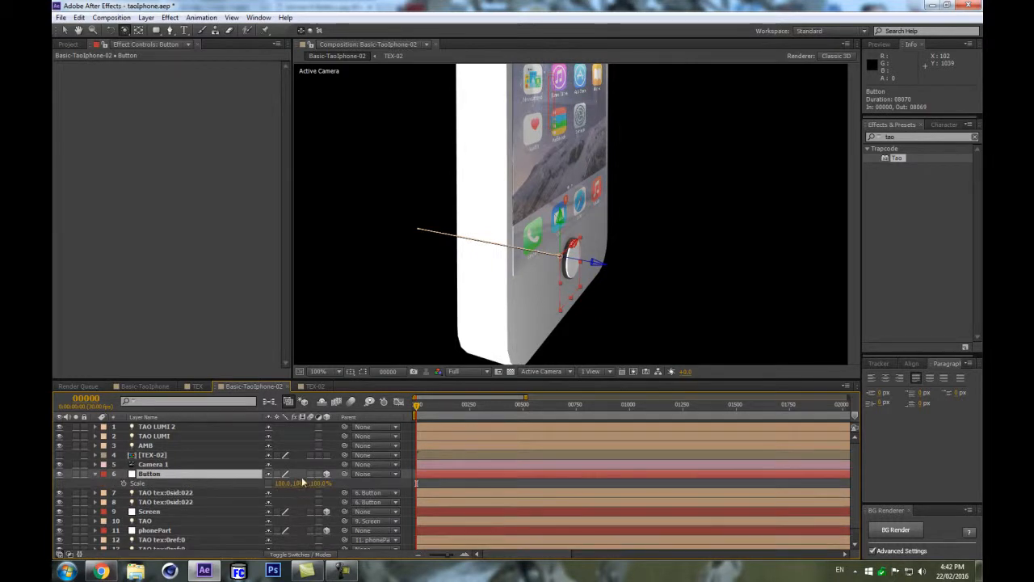
mouse_move(300, 489)
left_mouse_down()
mouse_move(261, 492)
mouse_move(281, 489)
left_mouse_up()
key("ctrl+z")
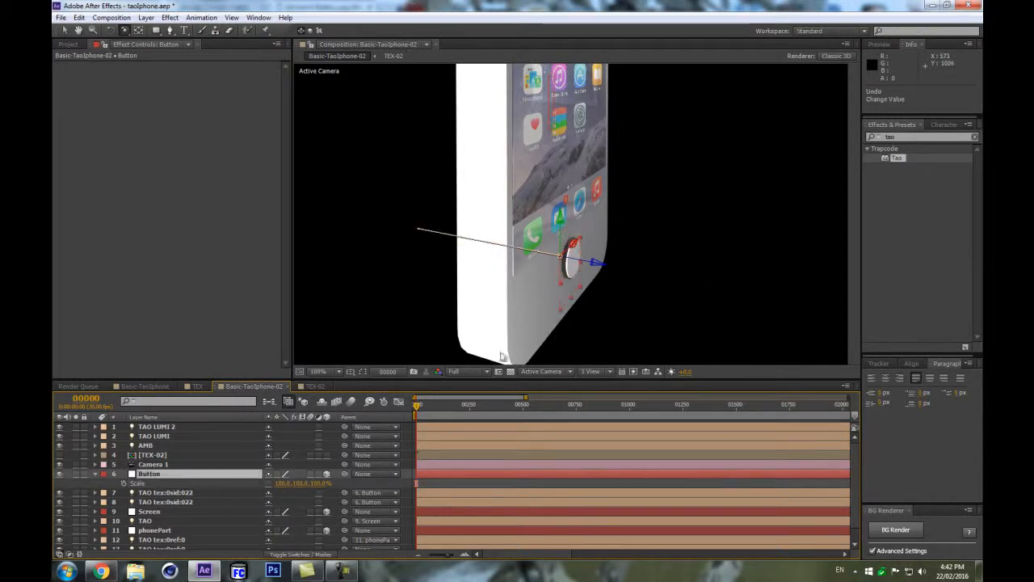
Set the Iphone layer's Tao Segment Size Y to 46.
key("comma")
scroll(198, 544, "down", 1)
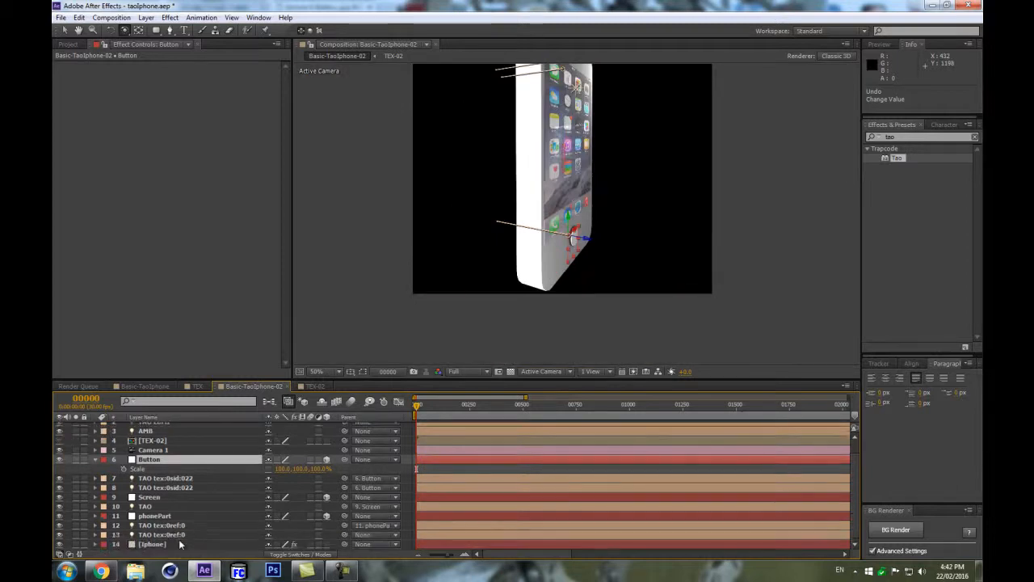
left_click(188, 541)
key("comma")
key("period")
left_click(287, 127)
left_click_drag(287, 127, 283, 207)
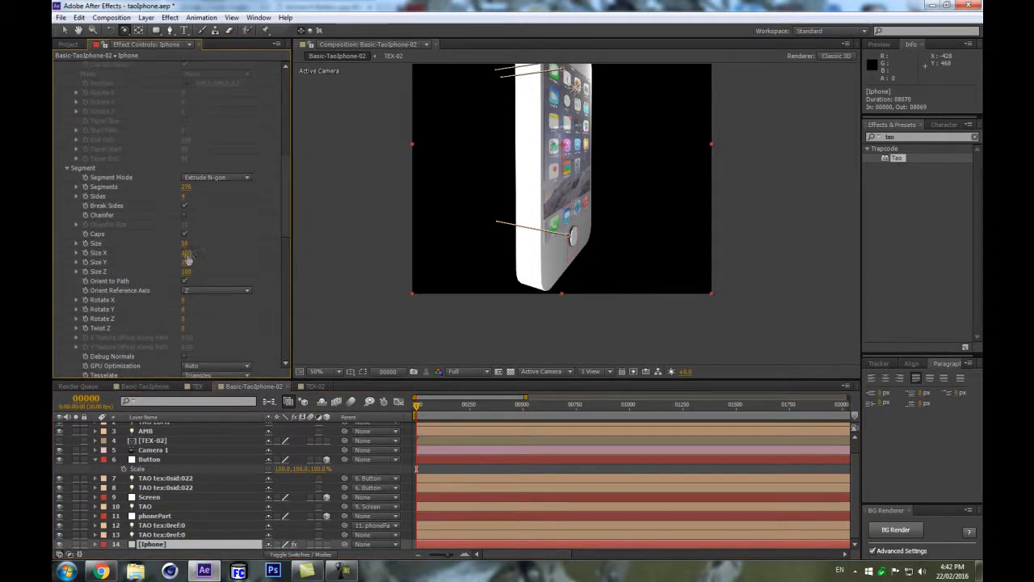
left_click_drag(184, 262, 152, 262)
Scale the Button null's Y to about 94%.
scroll(481, 202, "up", 2)
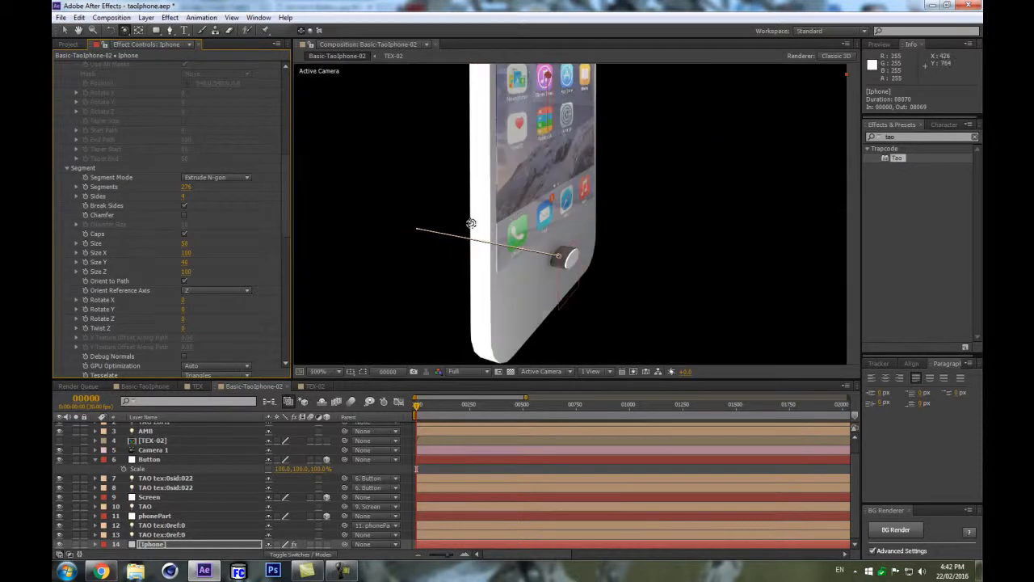
scroll(566, 238, "up", 2)
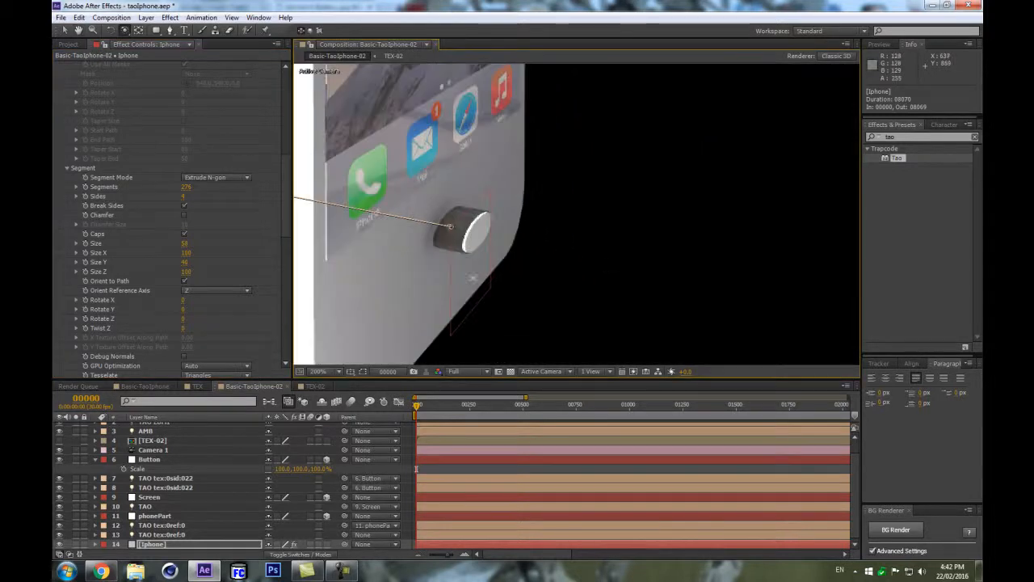
scroll(565, 211, "down", 2)
scroll(513, 202, "down", 1)
scroll(514, 202, "up", 1)
left_click(172, 460)
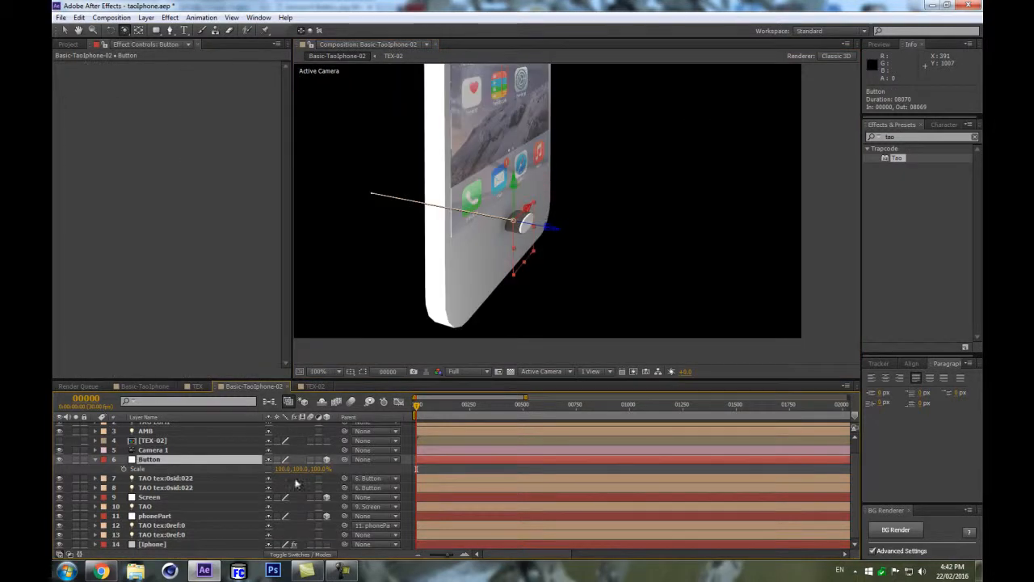
left_click_drag(305, 473, 278, 470)
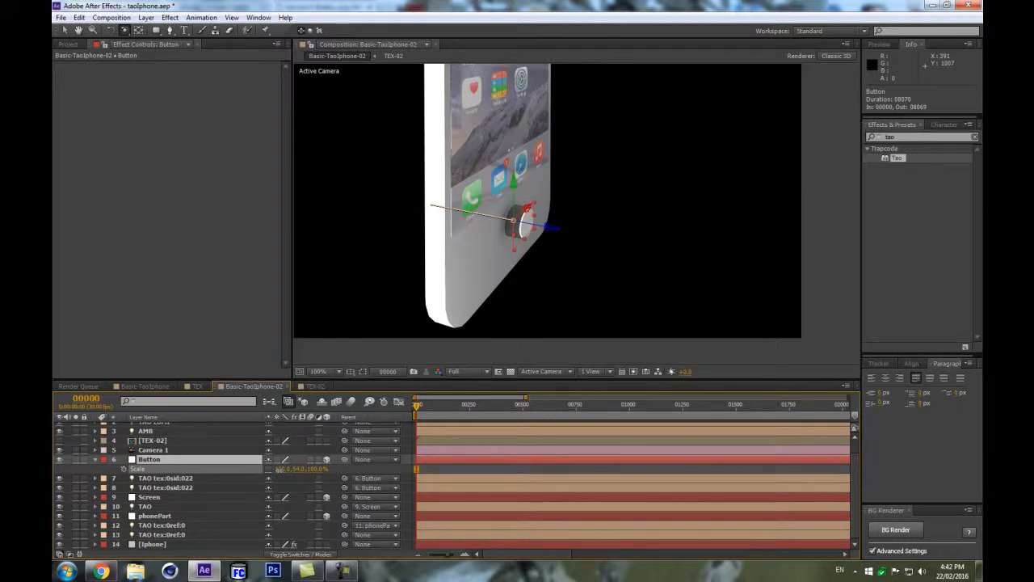
Move the Button null's Position Z to about 2.
scroll(501, 290, "up", 1)
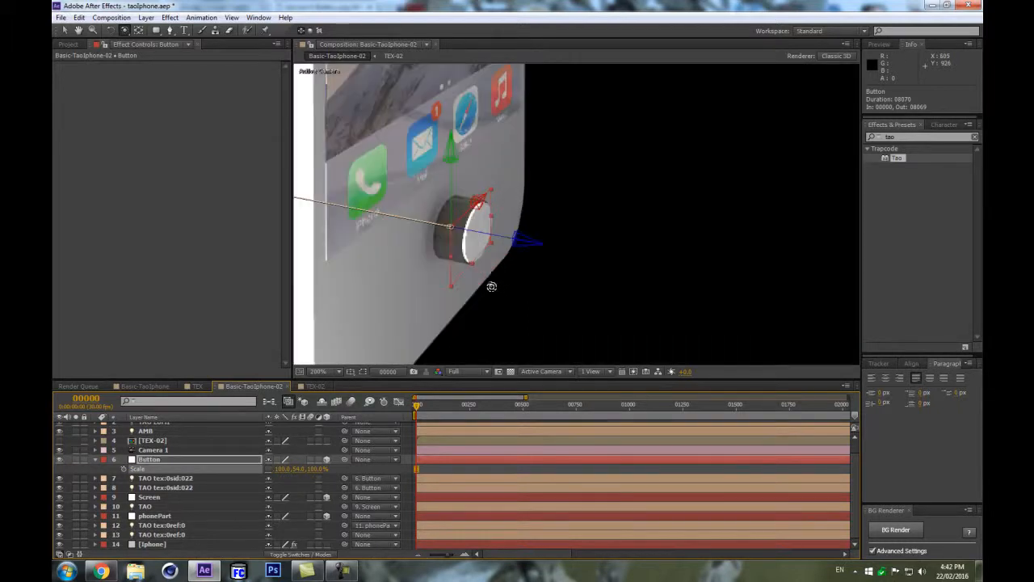
scroll(485, 241, "down", 1)
left_click(165, 463)
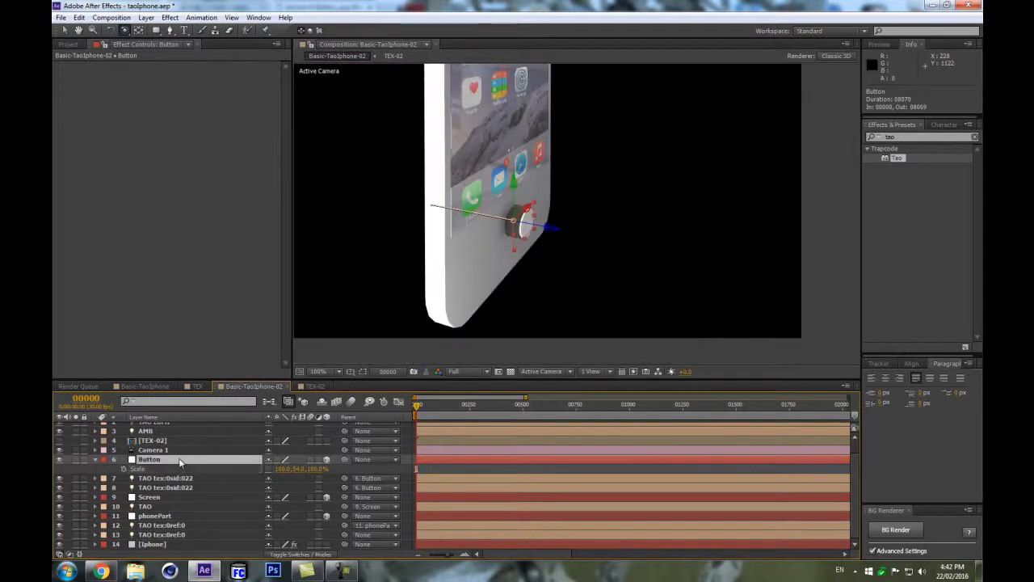
key("p")
scroll(258, 483, "up", 1)
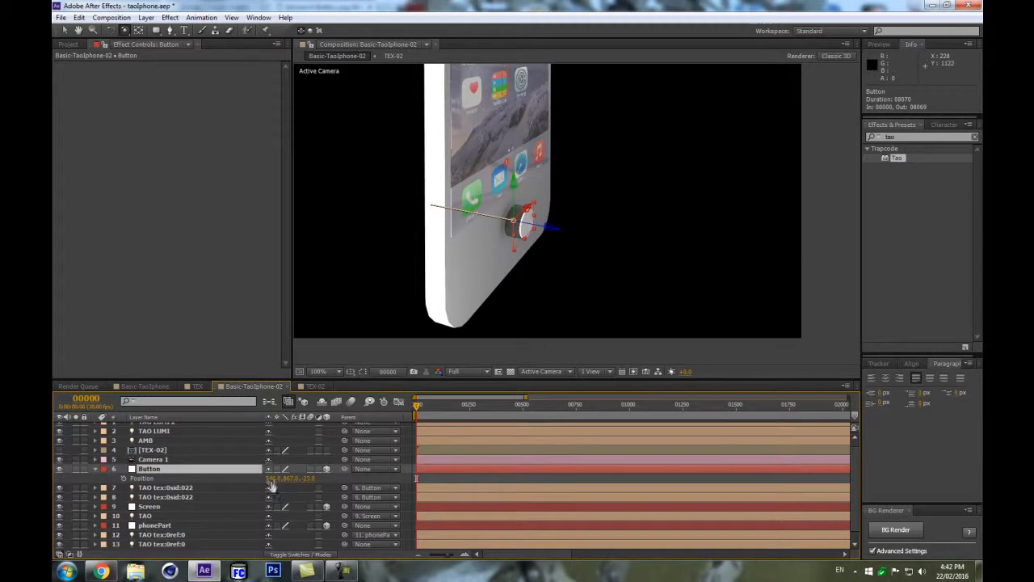
left_click_drag(308, 478, 319, 474)
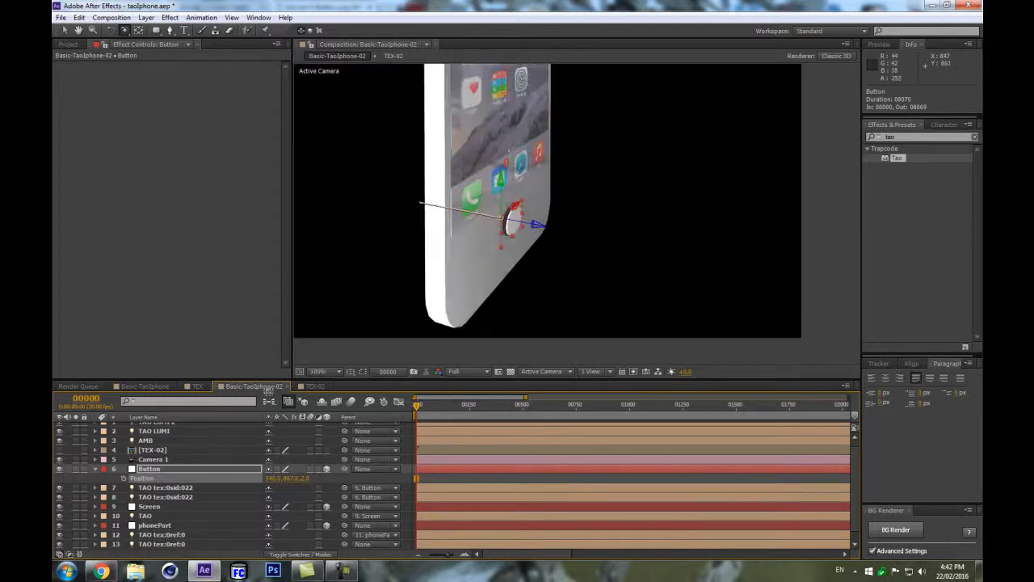
Zoom around the viewer to examine the home button and the Button null's Scale settings.
scroll(695, 202, "down", 2)
scroll(689, 213, "up", 2)
scroll(653, 174, "down", 2)
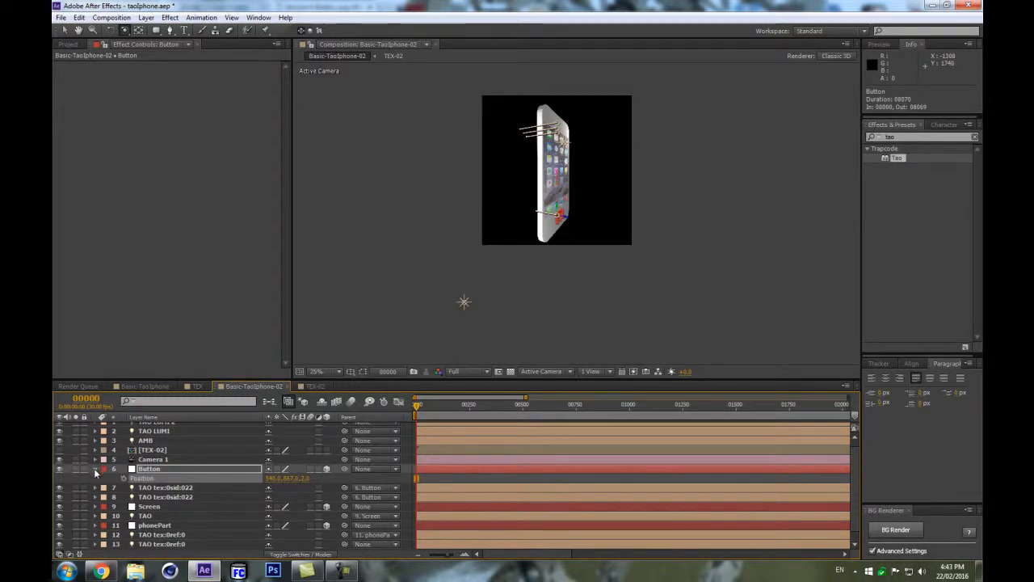
left_click(95, 468)
scroll(554, 272, "up", 2)
scroll(503, 289, "down", 1)
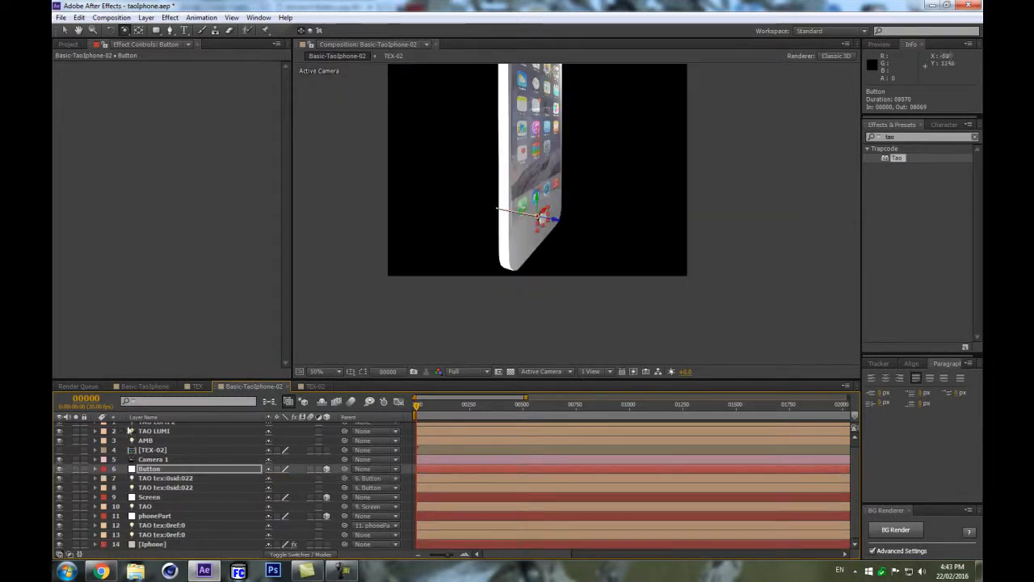
key("period")
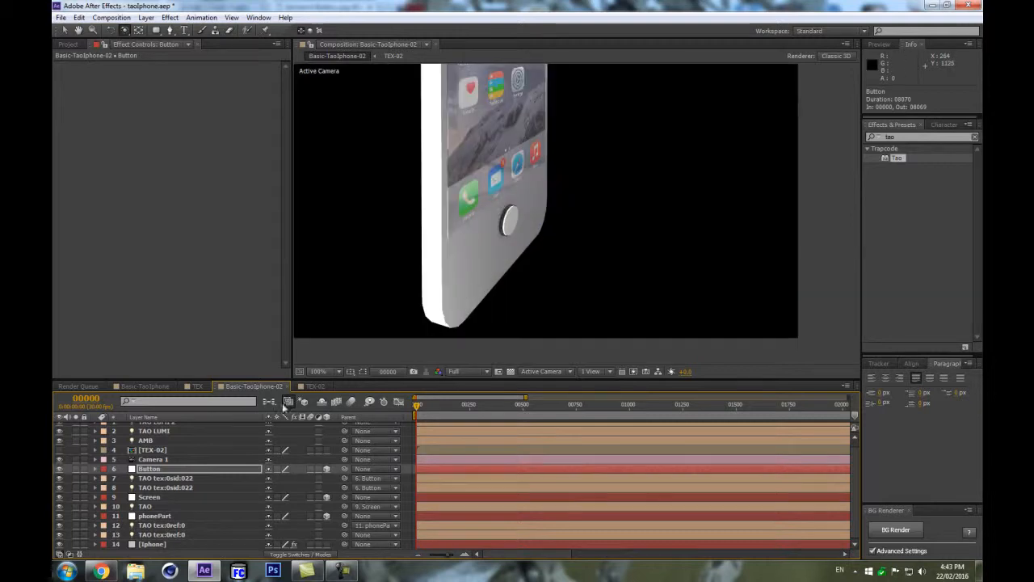
left_click(196, 468)
key("s")
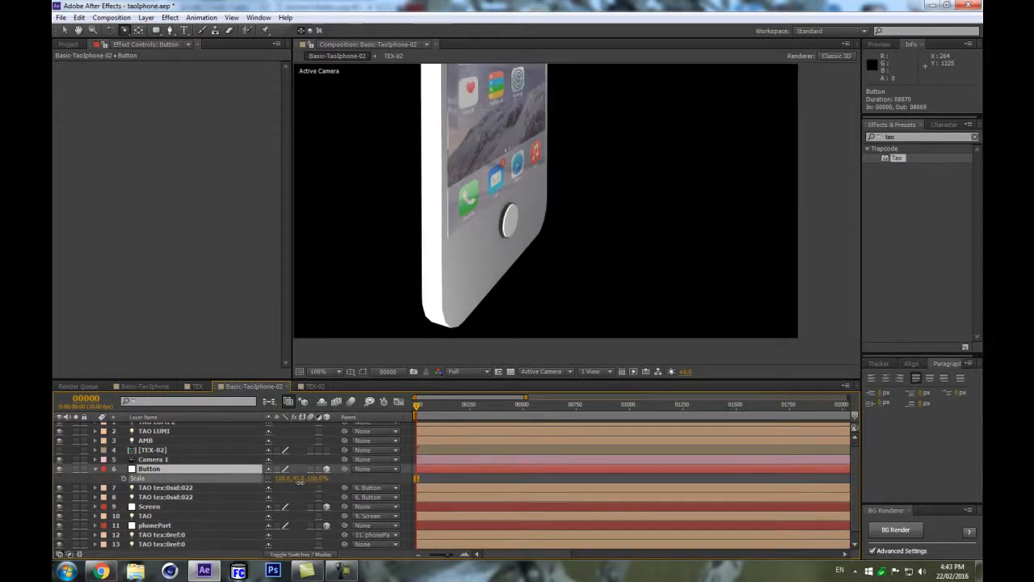
left_click(249, 469)
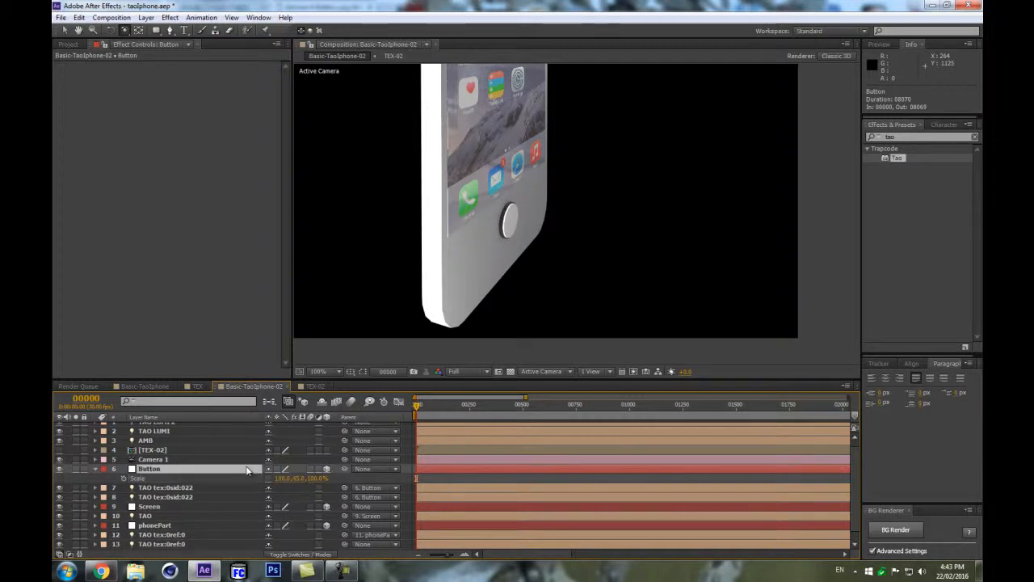
left_click_drag(303, 478, 306, 478)
scroll(555, 240, "down", 1)
scroll(554, 241, "up", 1)
scroll(552, 240, "down", 2)
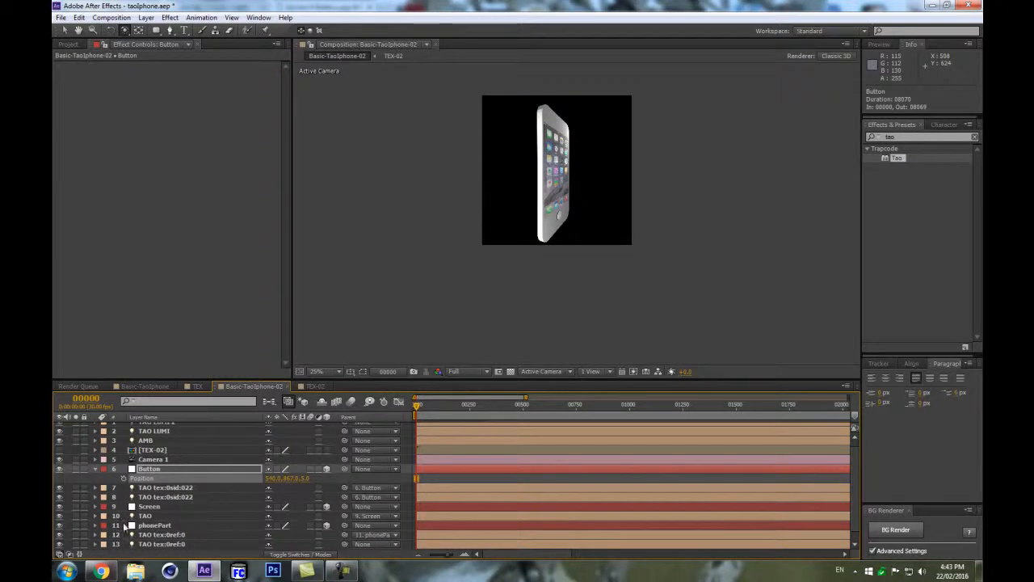
scroll(627, 226, "up", 1)
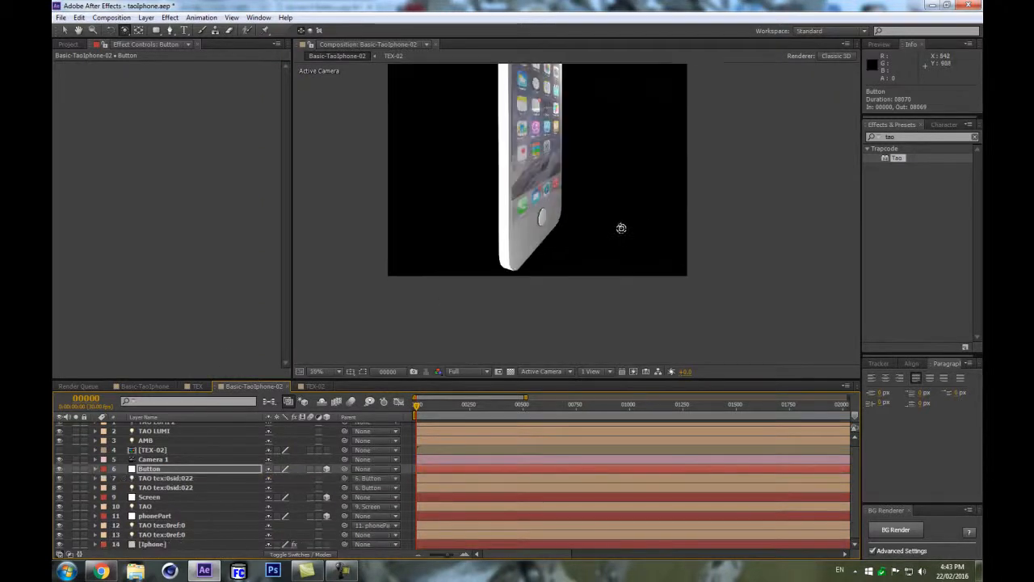
scroll(525, 283, "down", 1)
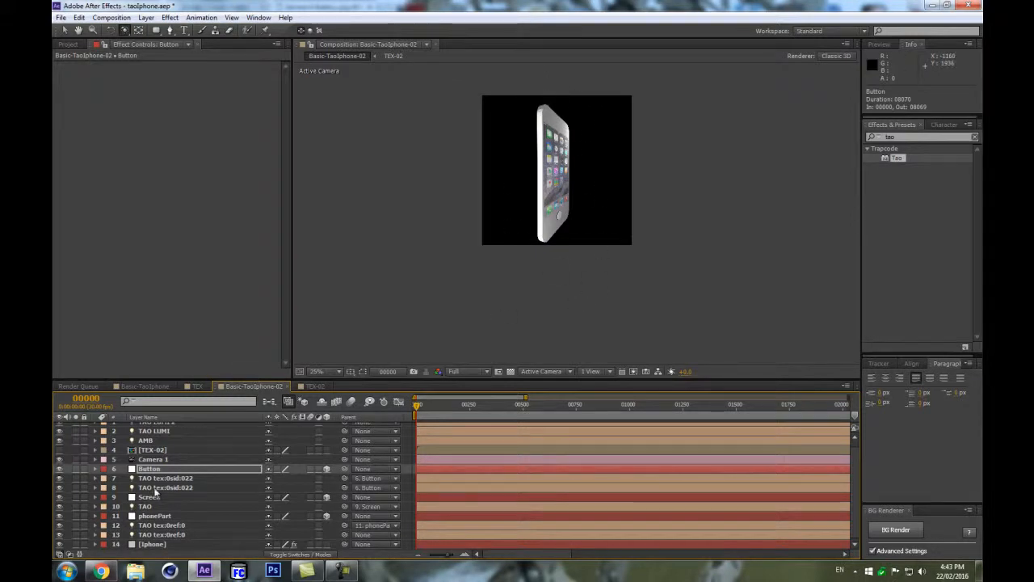
scroll(584, 159, "up", 1)
Look at the reference iPhone photo in the browser, then return to After Effects.
left_click(100, 572)
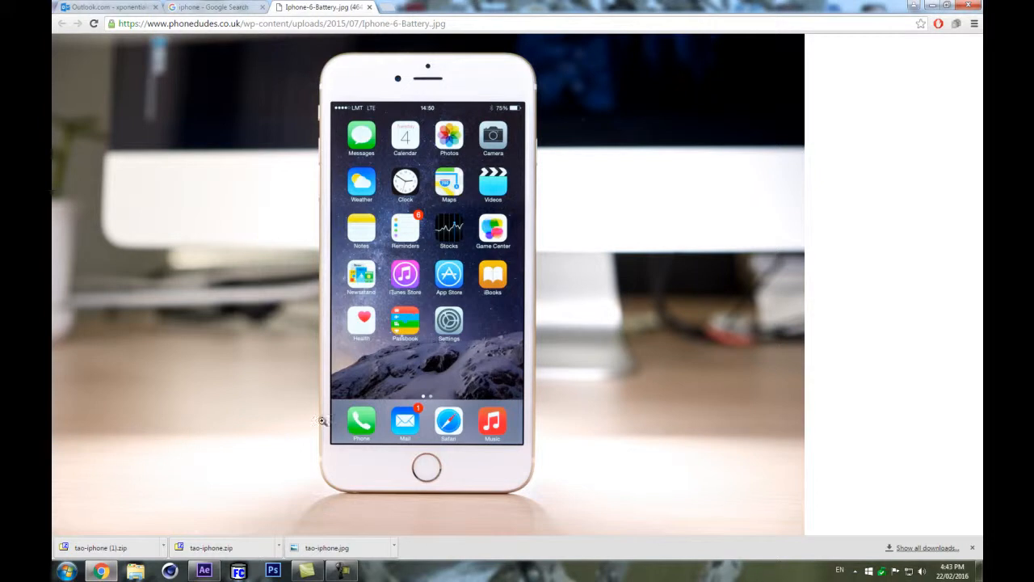
left_click(100, 571)
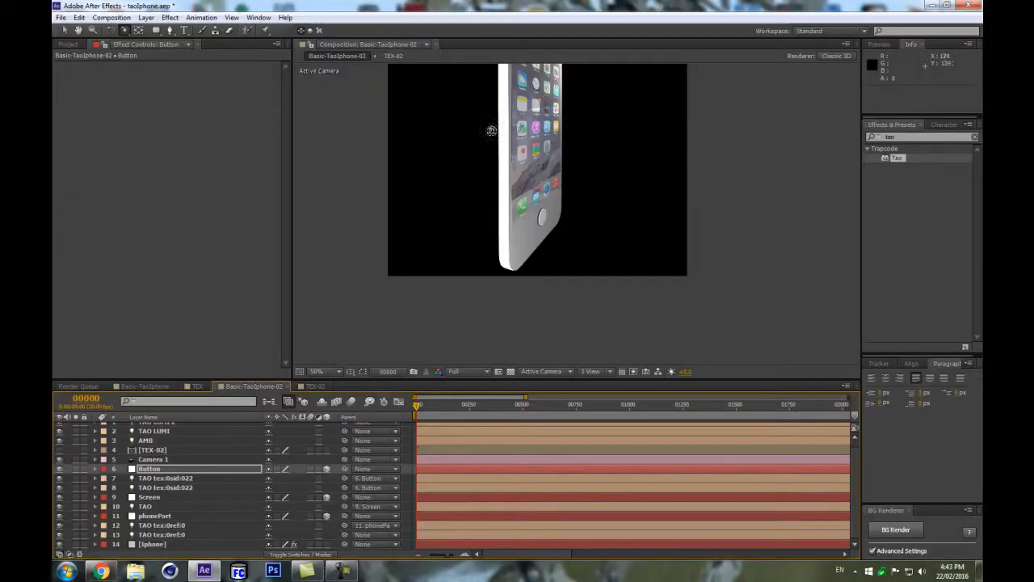
Duplicate the TAO tex:0ref:0 light layer and rename the copy TAO tex:0.
left_click(162, 535)
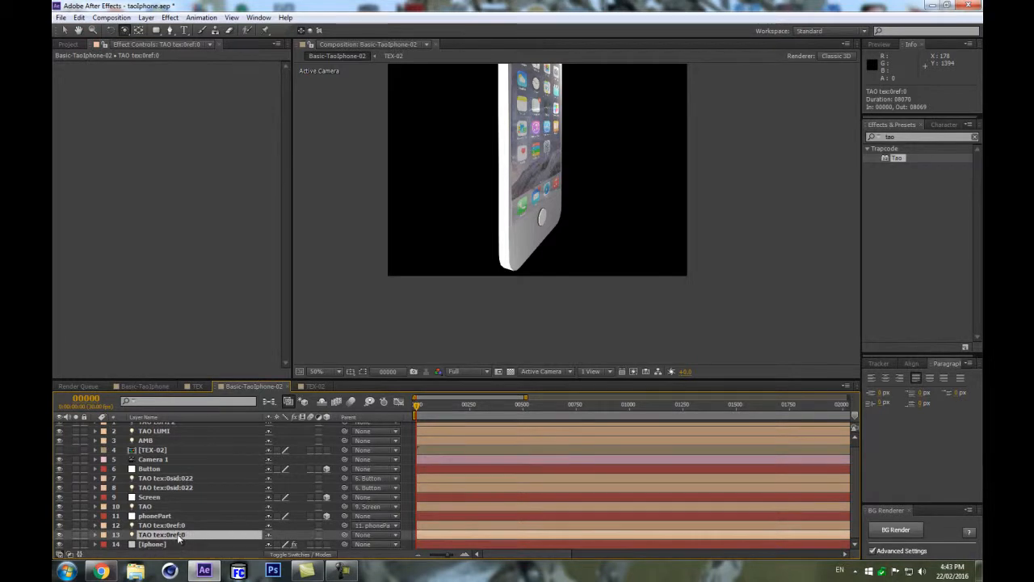
key("ctrl+d")
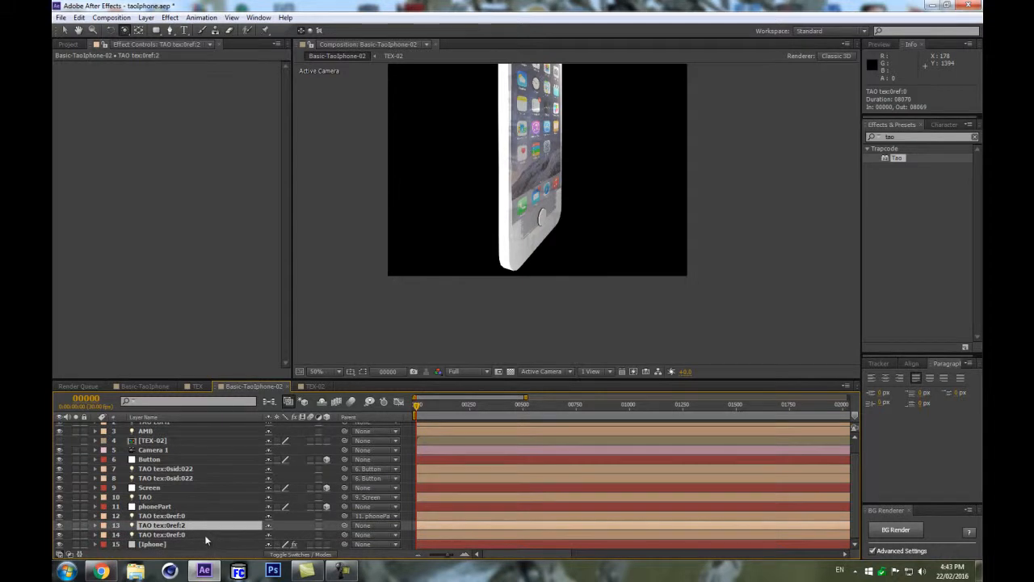
key("Return")
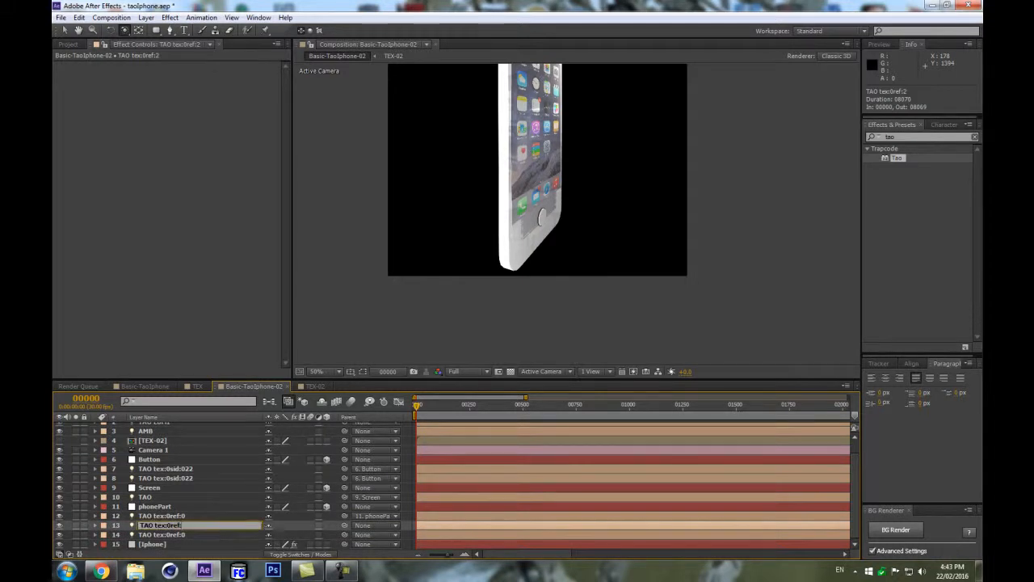
key("Return")
key("Return")
left_click(190, 525)
key("BackSpace")
key("BackSpace")
key("Return")
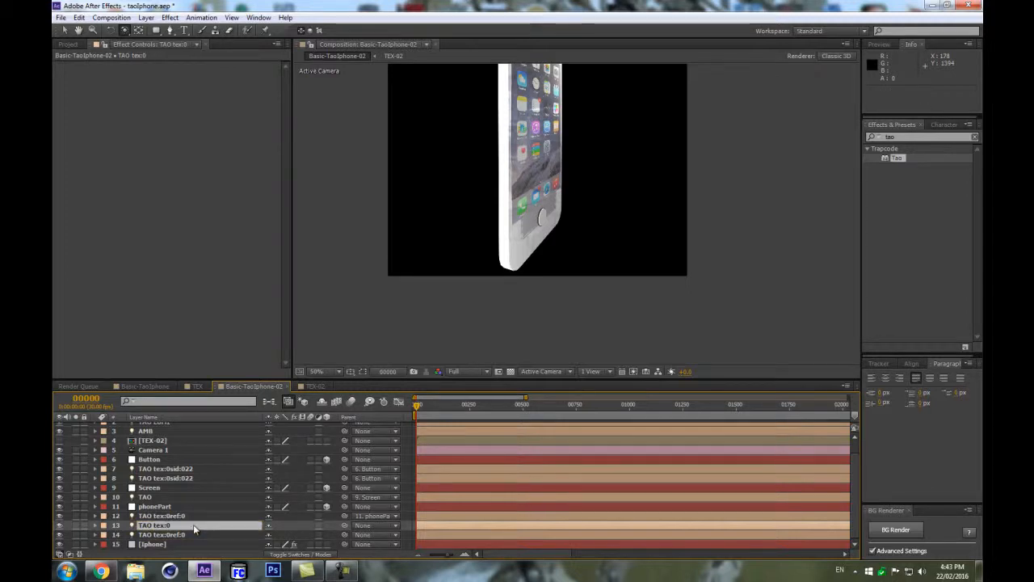
Set the TAO tex:0 light's Color to bright green (00FF12).
key("a")
key("a")
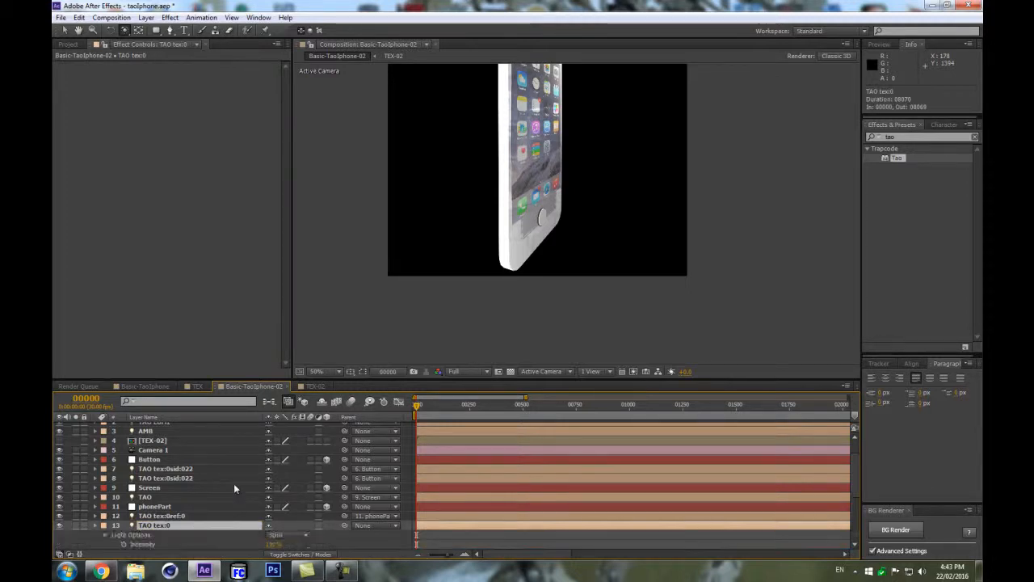
scroll(243, 489, "down", 3)
left_click(272, 471)
left_click_drag(605, 372, 663, 316)
left_click(647, 447)
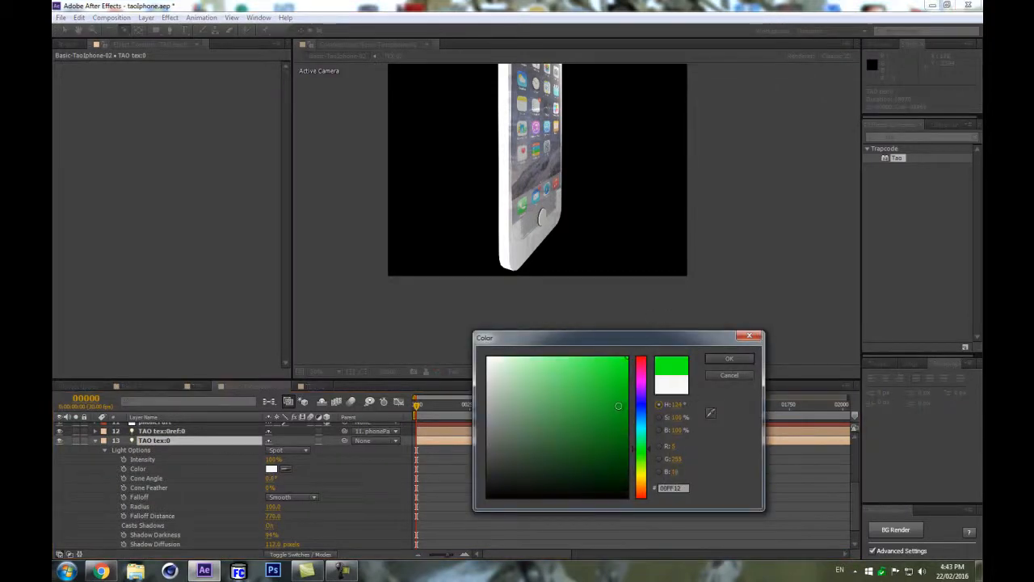
left_click(728, 358)
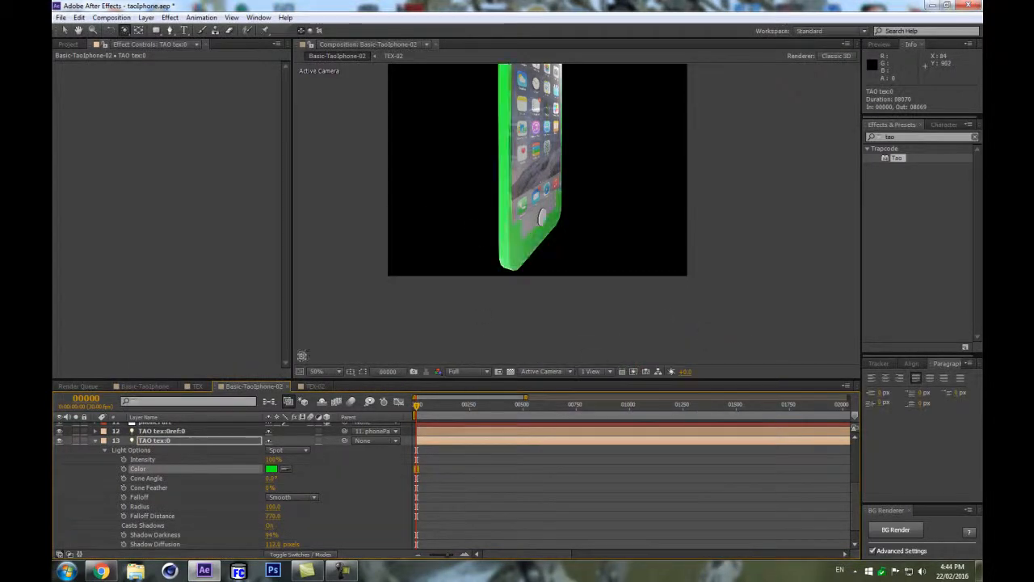
Move the TAO tex:0 layer up above the phonePart layer in the layer stack.
left_click(95, 442)
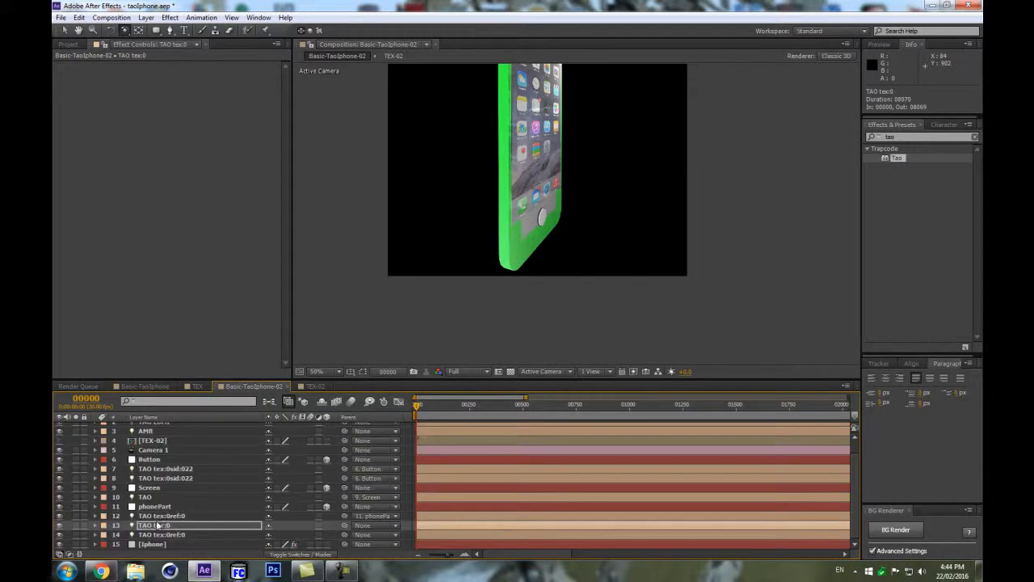
left_click(159, 524)
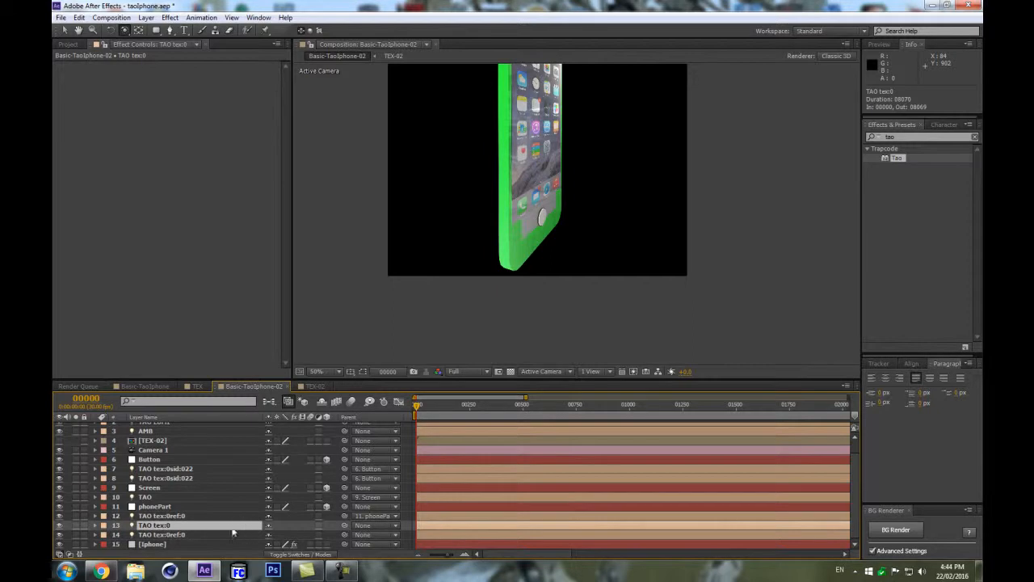
left_click_drag(159, 527, 169, 501)
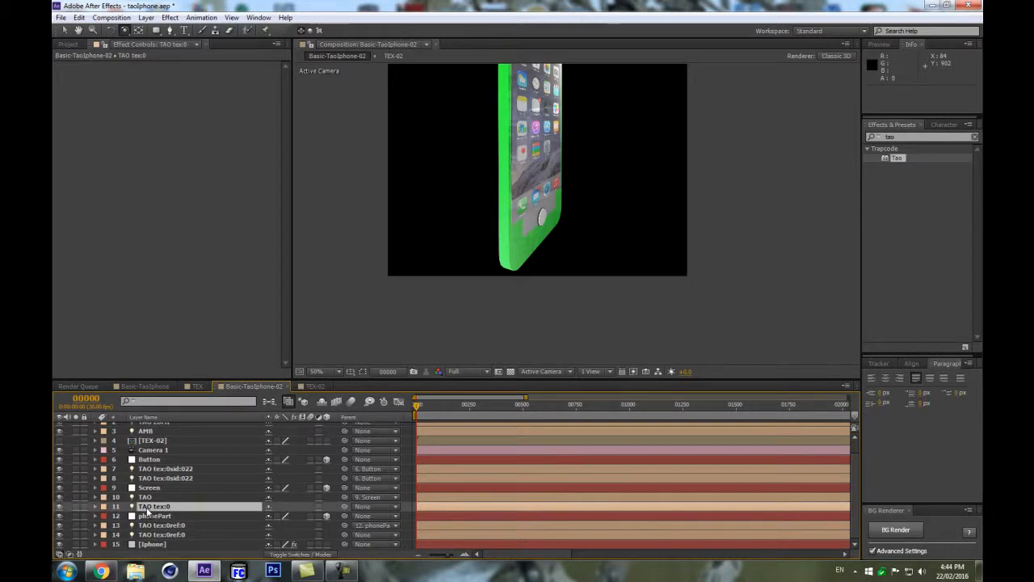
Create a new null above TAO tex:0 and rename it RingPart.
key("ctrl+alt+shift+y")
left_click_drag(206, 434, 219, 526)
scroll(169, 507, "down", 1)
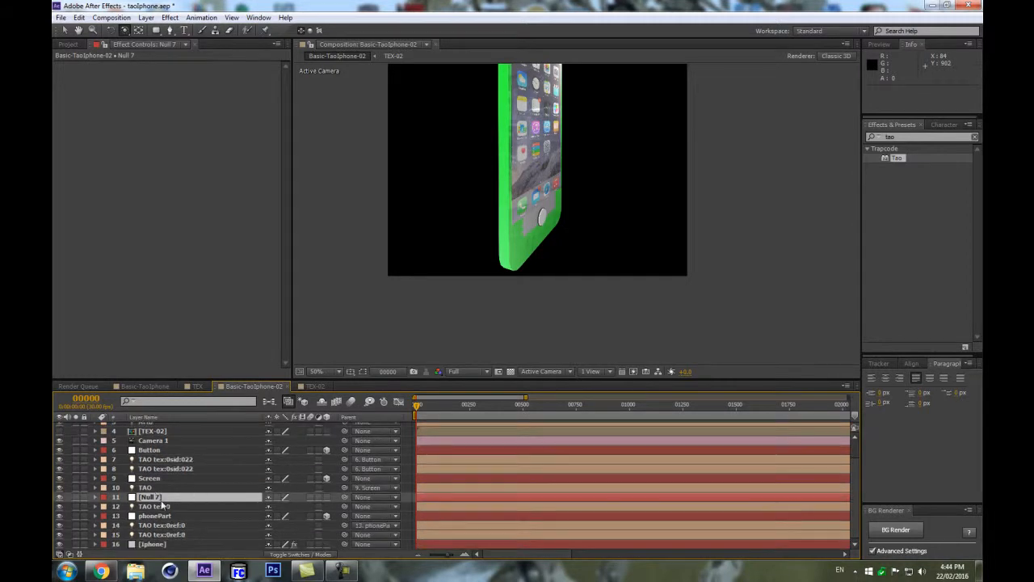
key("Return")
type("RingPart")
key("Return")
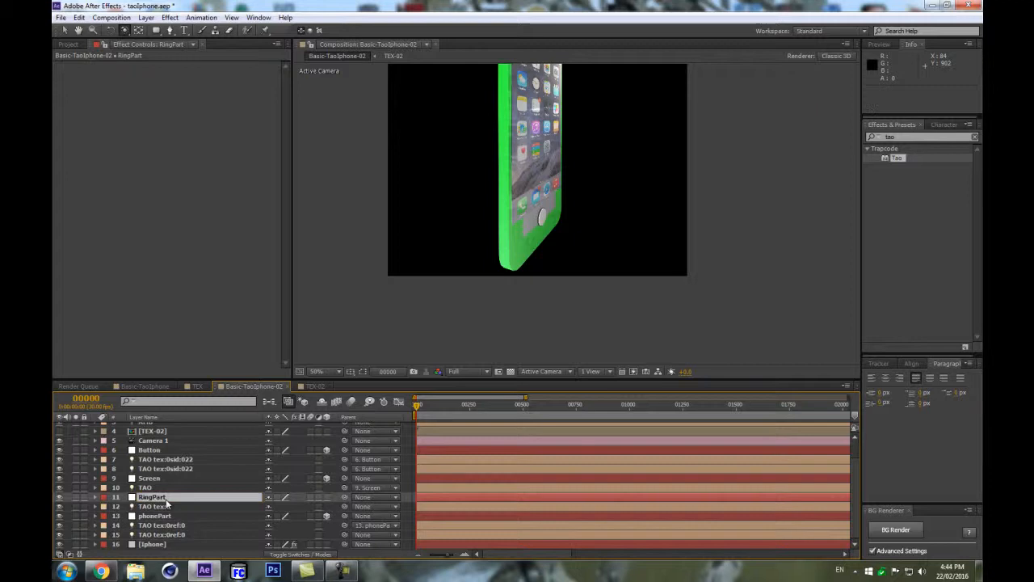
Parent the TAO tex:0 light to the RingPart null.
left_click(150, 507)
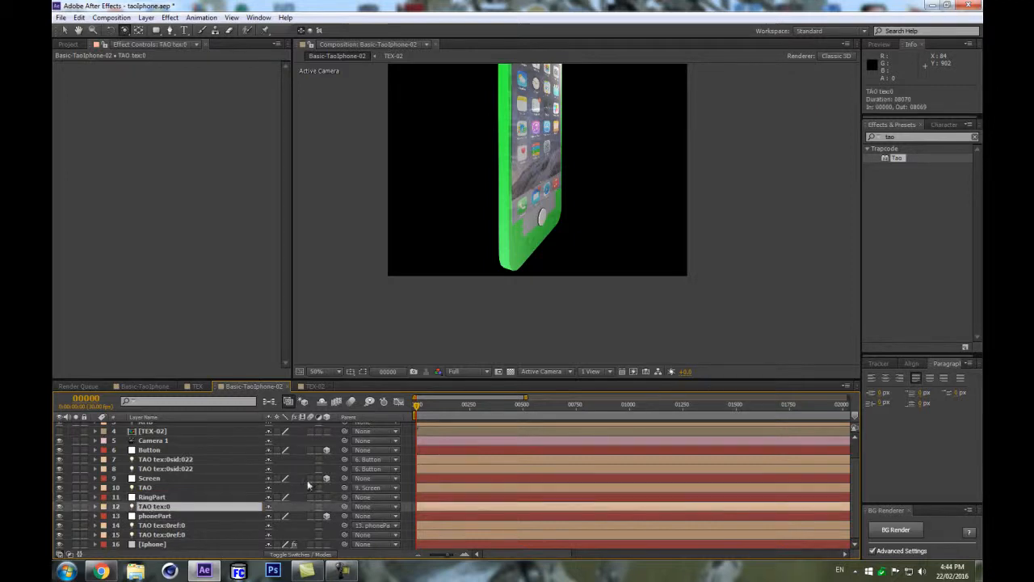
key("Return")
key("p")
left_click_drag(281, 507, 224, 500)
left_click(224, 500)
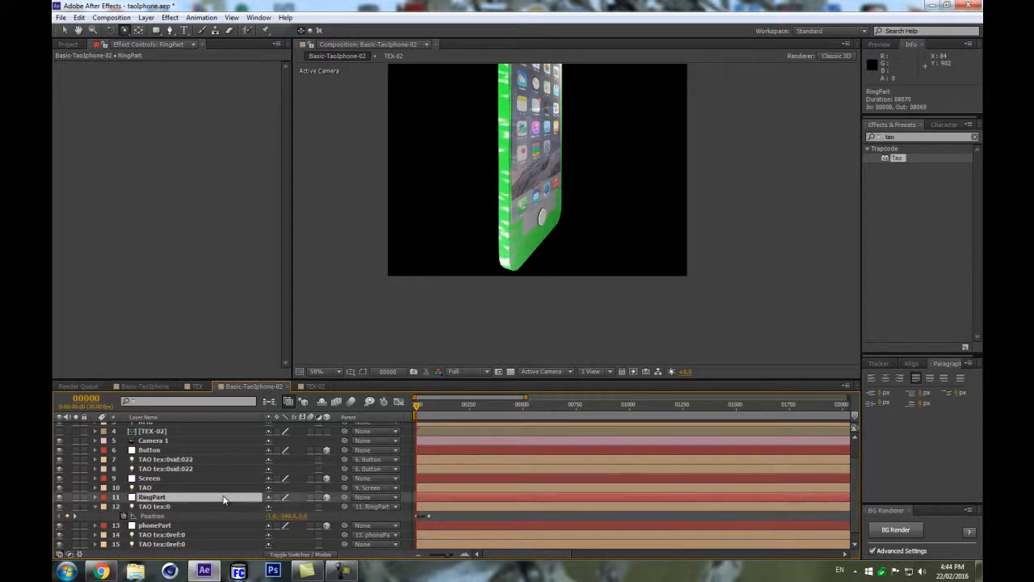
Try scaling the RingPart null, undoing each attempt.
scroll(573, 256, "up", 2)
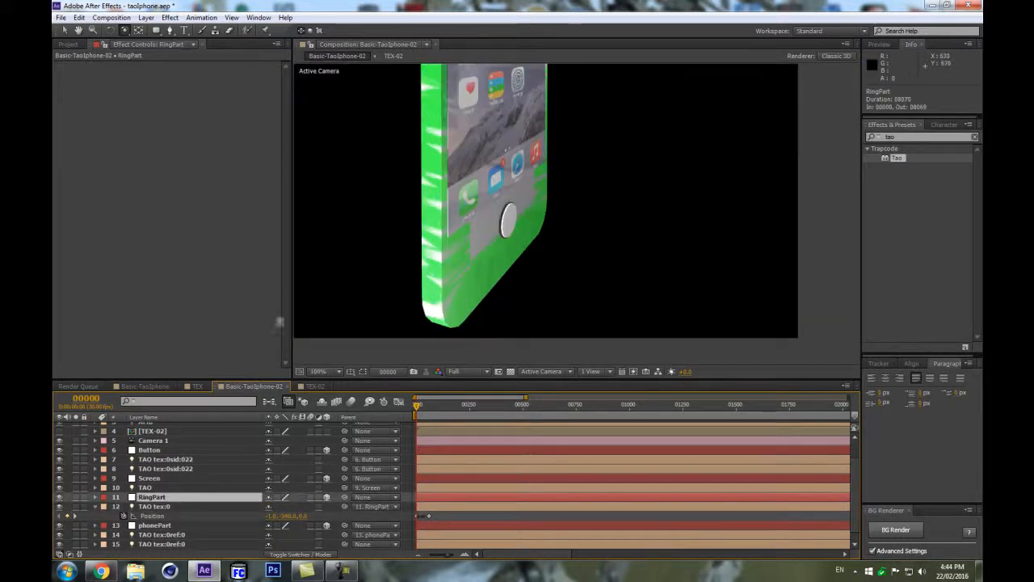
key("s")
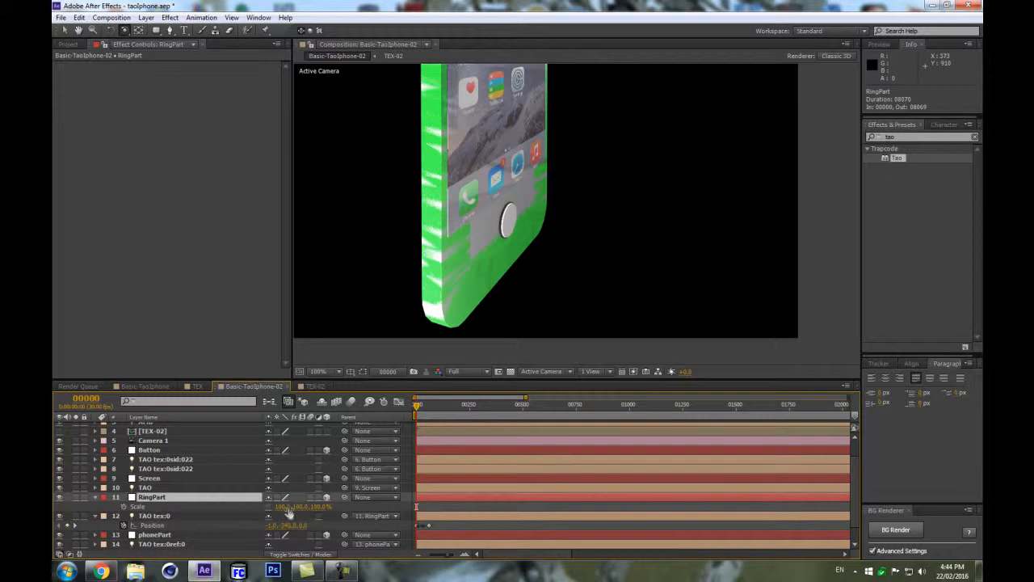
left_click_drag(303, 508, 271, 507)
key("ctrl+z")
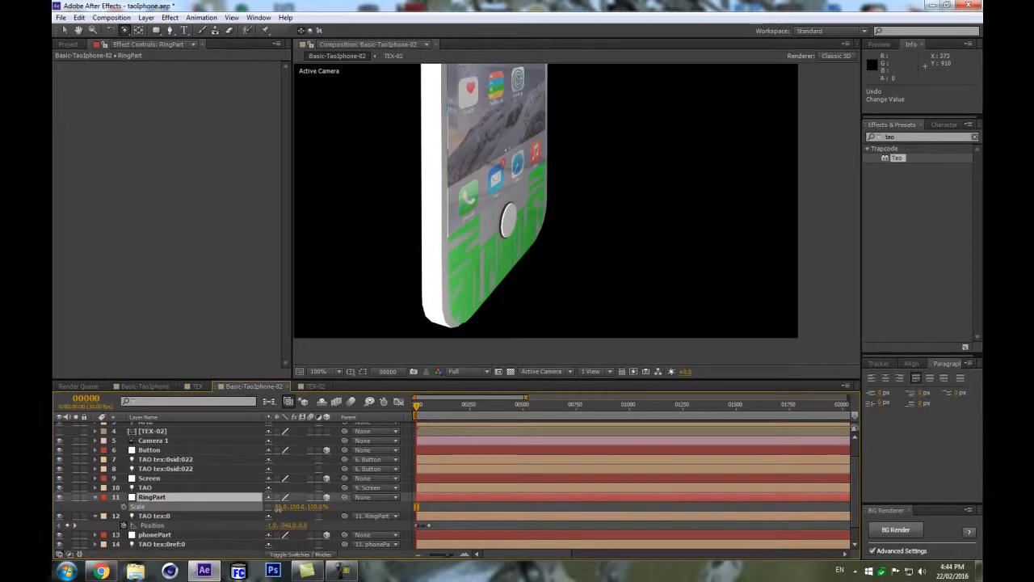
left_click(302, 510)
left_click_drag(312, 513, 295, 507)
key("ctrl+z")
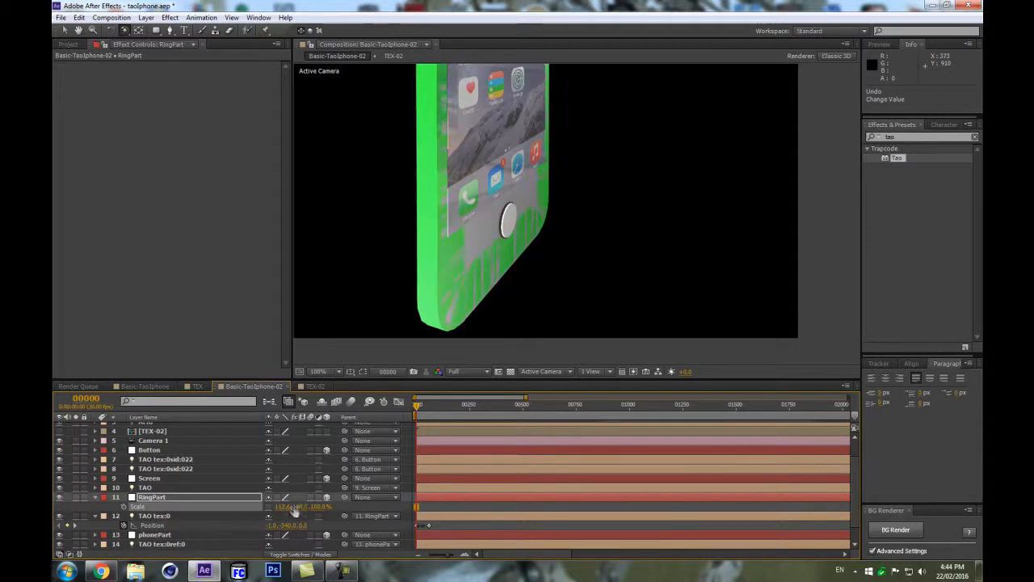
Reduce the TAO tex:0 light's Radius to about 46.
left_click(211, 513)
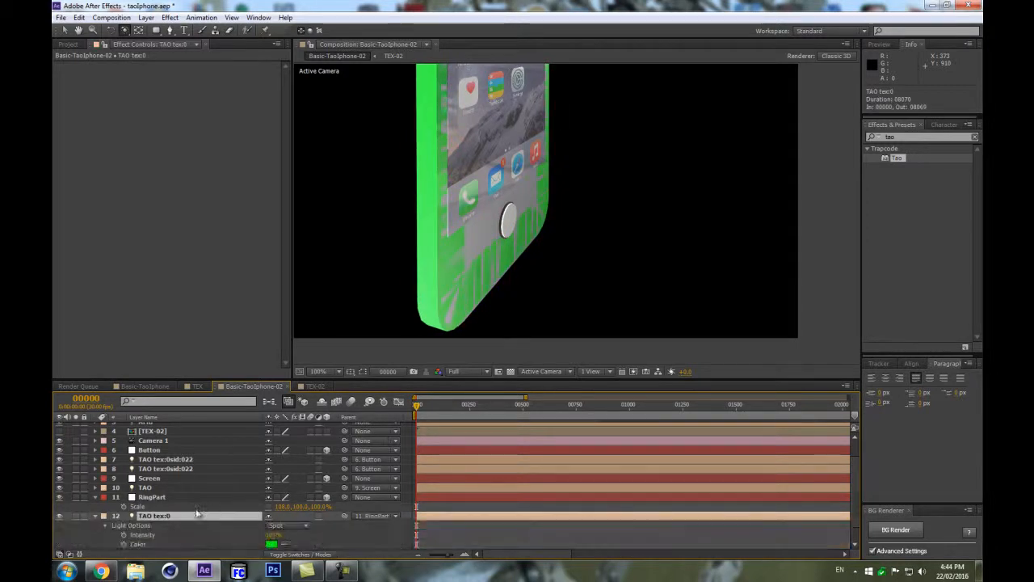
scroll(197, 512, "down", 3)
left_click_drag(275, 498, 259, 503)
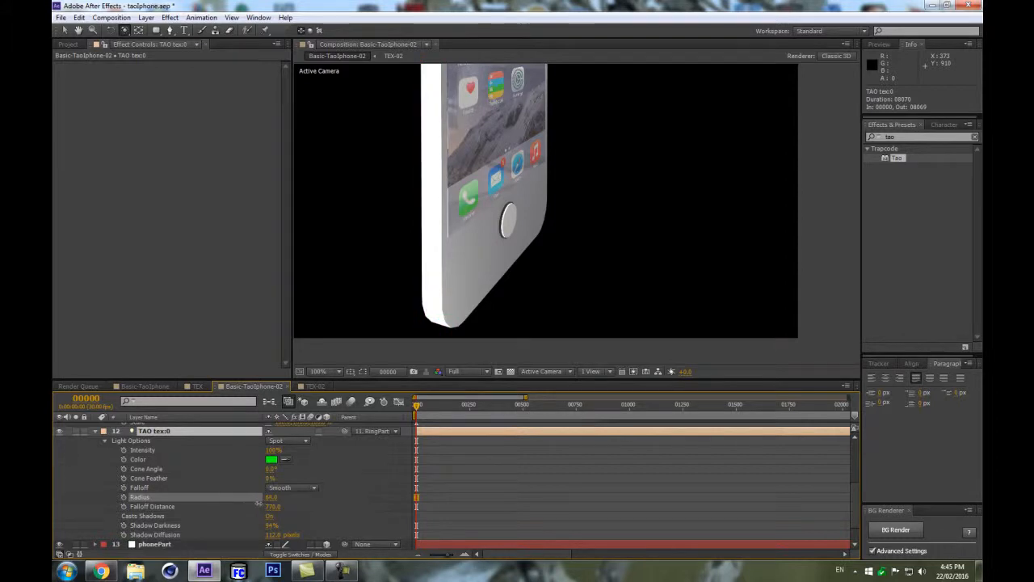
Scale the RingPart null to about 122, 154, 100%.
scroll(251, 473, "up", 3)
mouse_move(283, 477)
left_mouse_down()
mouse_move(310, 496)
mouse_move(305, 479)
mouse_move(277, 483)
mouse_move(268, 506)
mouse_move(255, 507)
mouse_move(271, 505)
mouse_move(292, 476)
mouse_move(303, 480)
left_mouse_up()
scroll(290, 508, "down", 2)
scroll(351, 491, "up", 2)
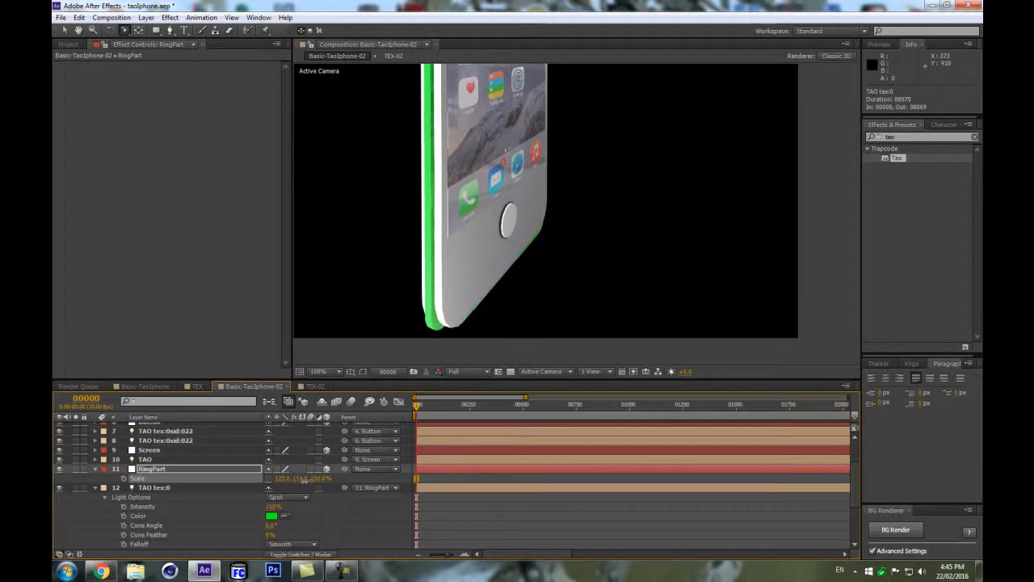
key("ctrl+z")
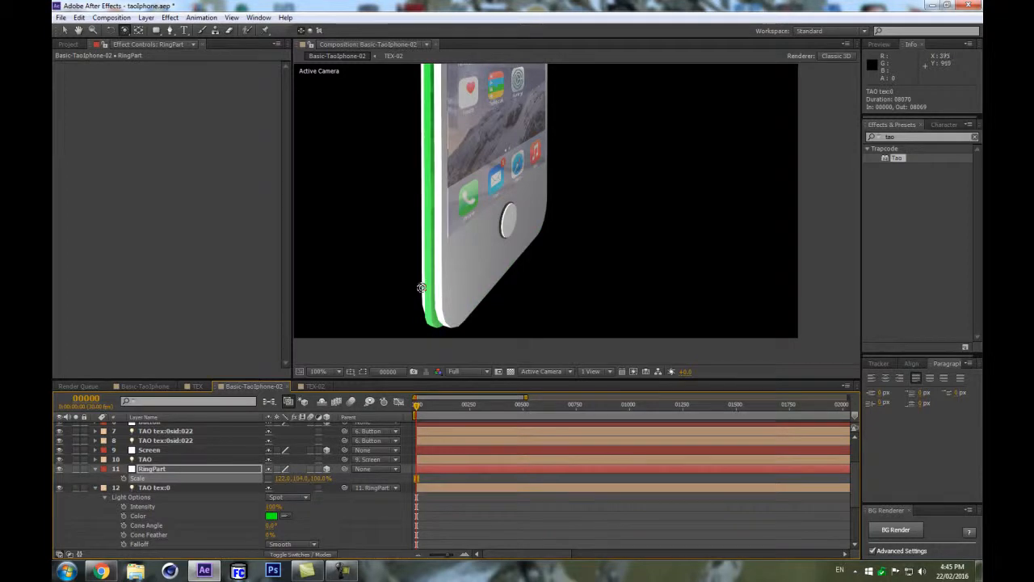
Lower the TAO tex:0 light's Radius to about 23.
key("comma")
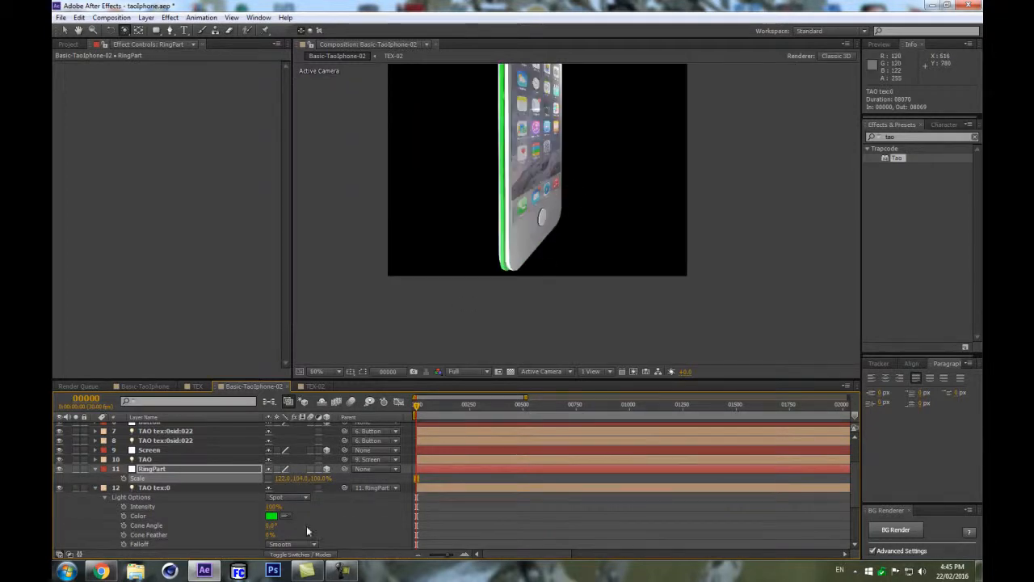
scroll(301, 529, "down", 3)
left_click_drag(274, 498, 260, 498)
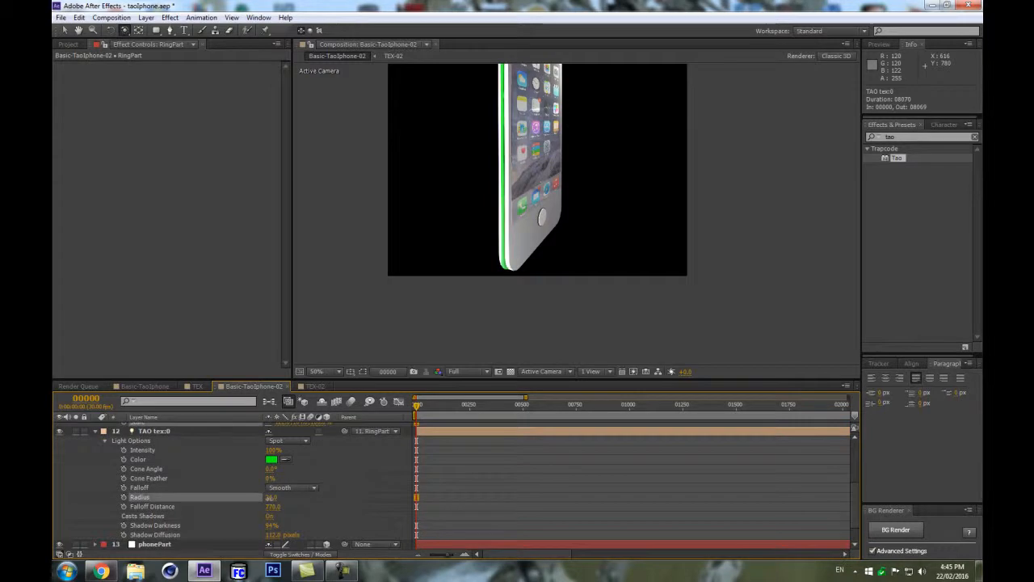
left_click(153, 431)
key("period")
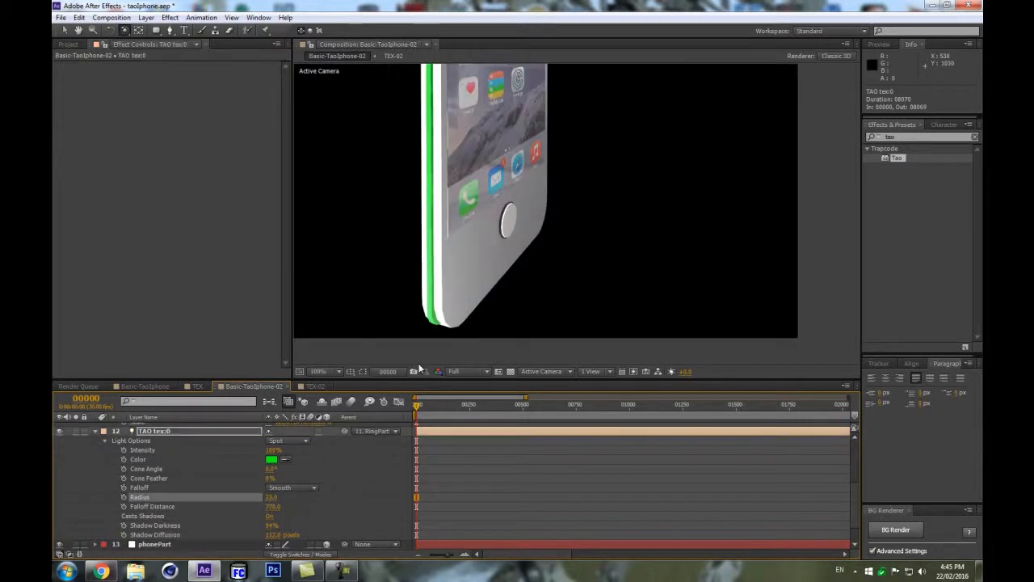
Set the RingPart null's scale to about 122, 111, 100% while inspecting the green ring around the phone.
scroll(325, 462, "up", 2)
mouse_move(301, 455)
left_mouse_down()
mouse_move(311, 455)
mouse_move(302, 452)
left_mouse_up()
scroll(655, 211, "down", 1)
left_click_drag(640, 169, 565, 145)
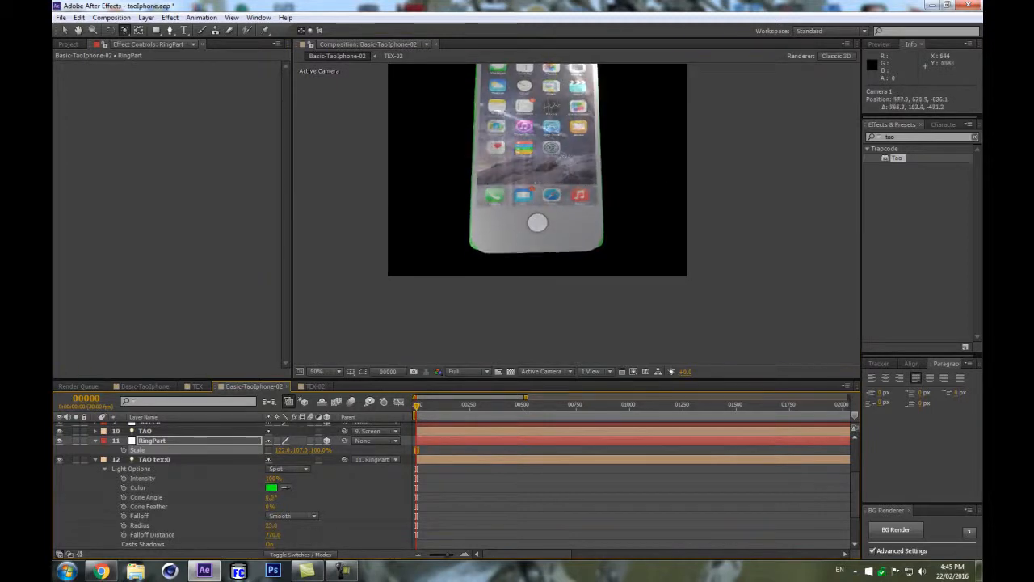
left_click_drag(302, 450, 299, 447)
scroll(630, 199, "up", 2)
scroll(629, 199, "down", 3)
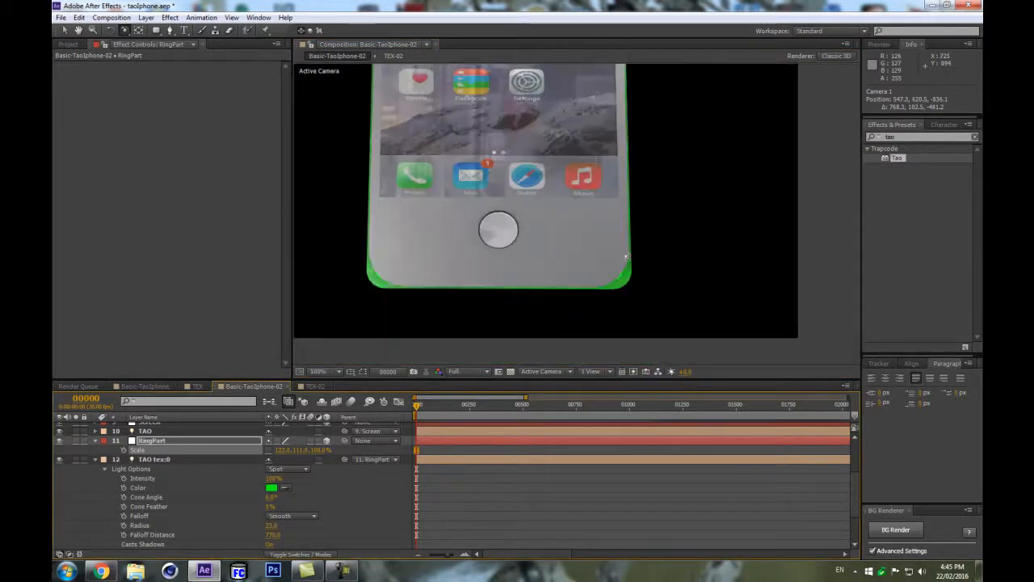
scroll(577, 164, "down", 3)
scroll(578, 164, "up", 3)
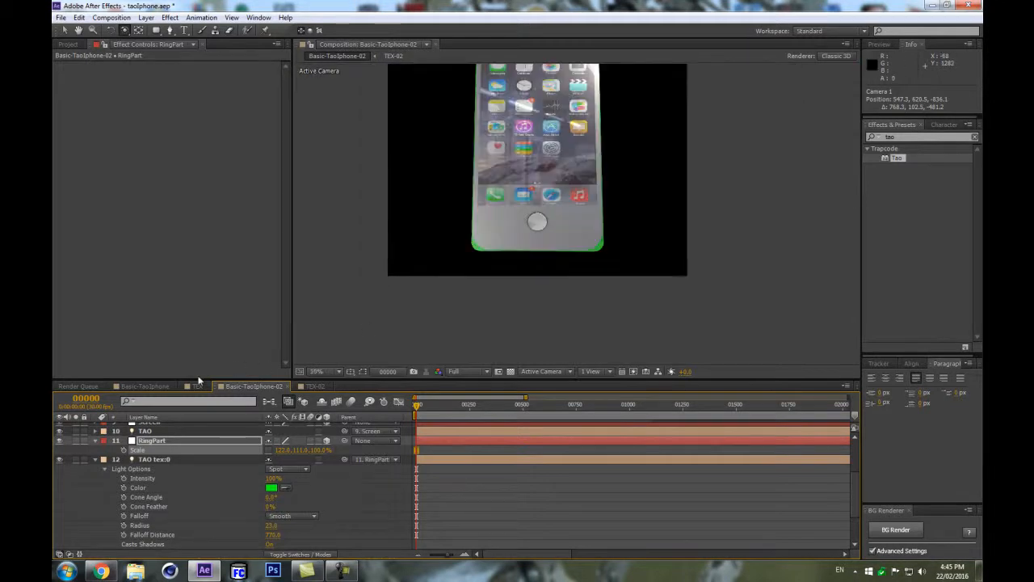
scroll(165, 442, "up", 1)
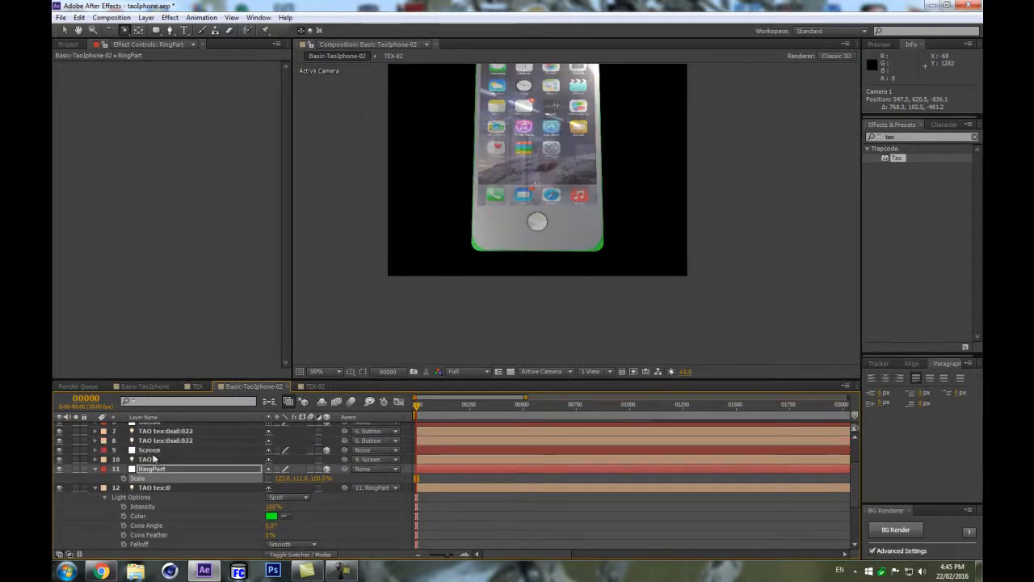
Collapse all layer properties in the timeline and delete the Camera 1 layer.
scroll(153, 459, "up", 2)
key("ctrl+a")
left_click(95, 522)
left_click(302, 489)
scroll(202, 496, "down", 2)
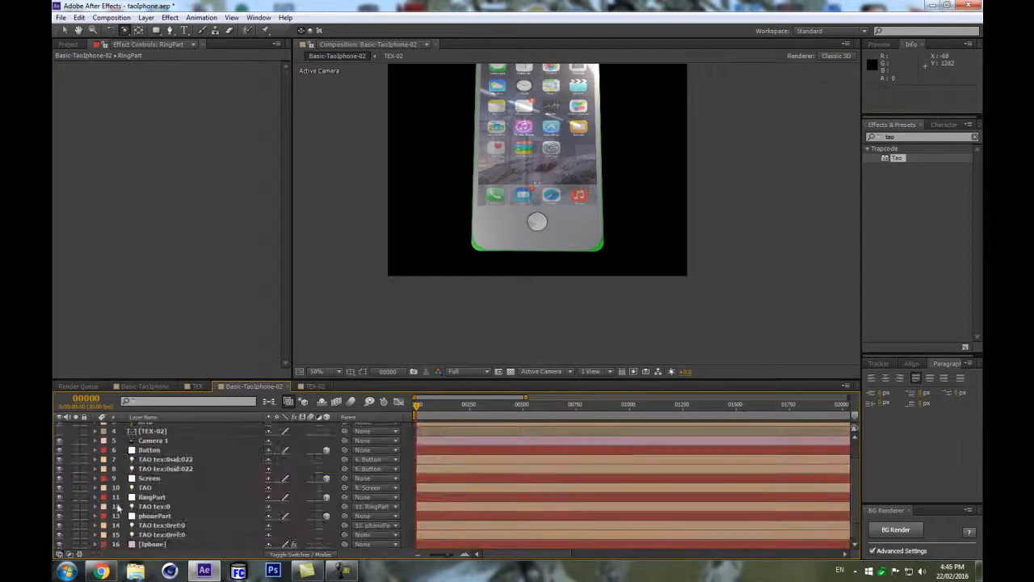
left_click(171, 487)
left_click(164, 505)
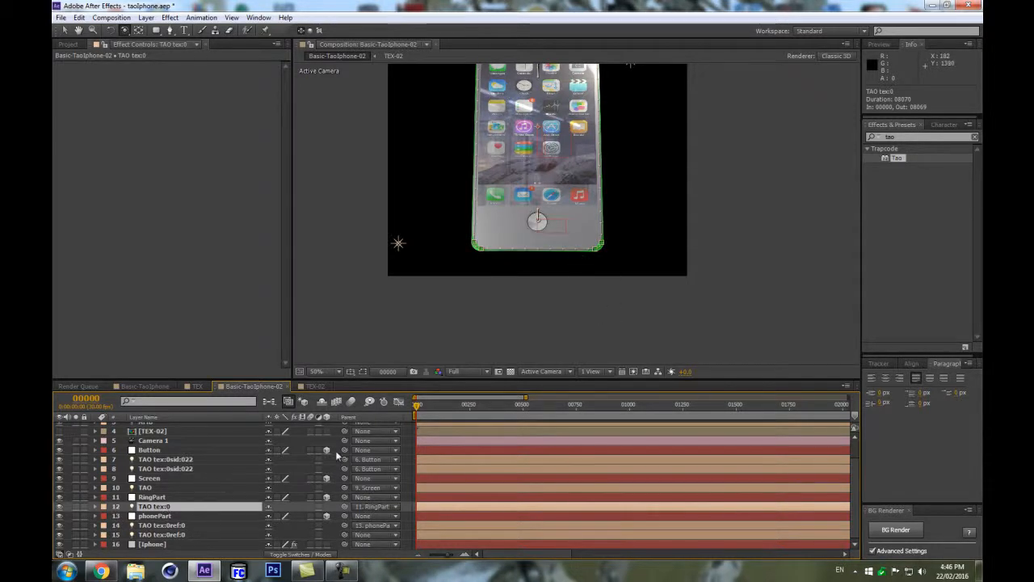
scroll(168, 453, "up", 1)
scroll(164, 464, "down", 1)
left_click(157, 441)
key("Delete")
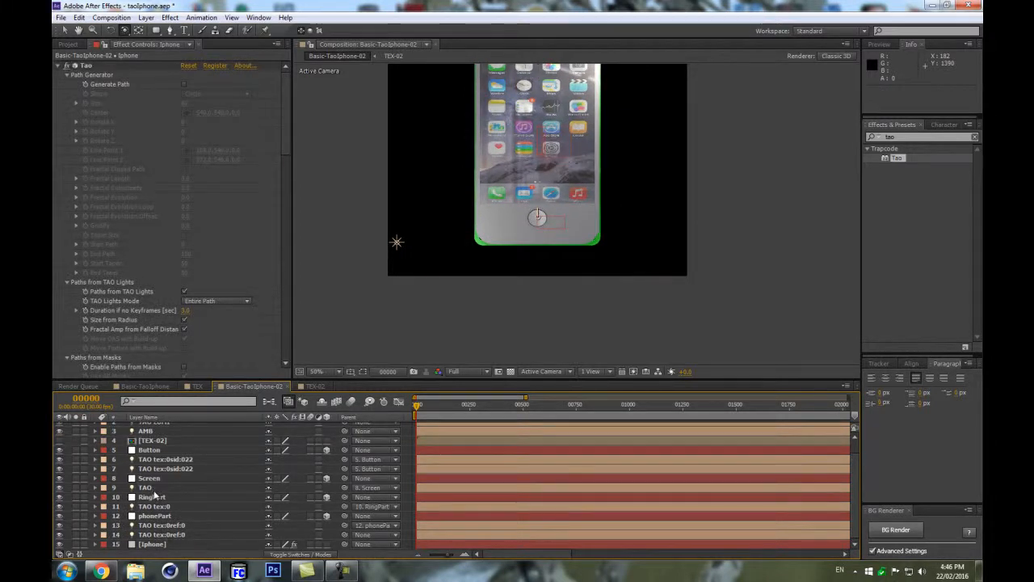
Reshape the TAO tex:0 light's path points so they follow the phone's rounded bottom corners.
left_click(163, 488)
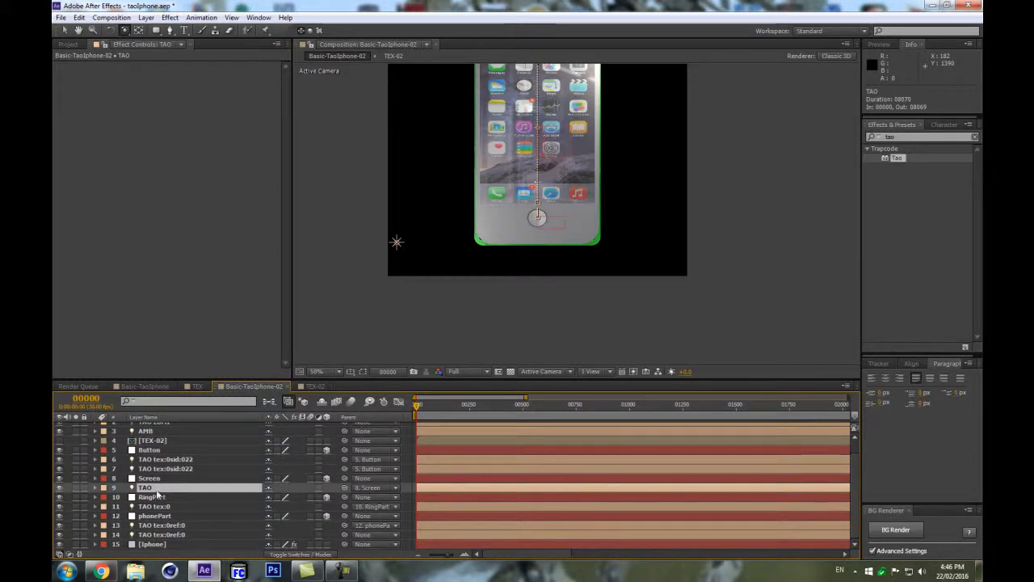
left_click(154, 507)
key("period")
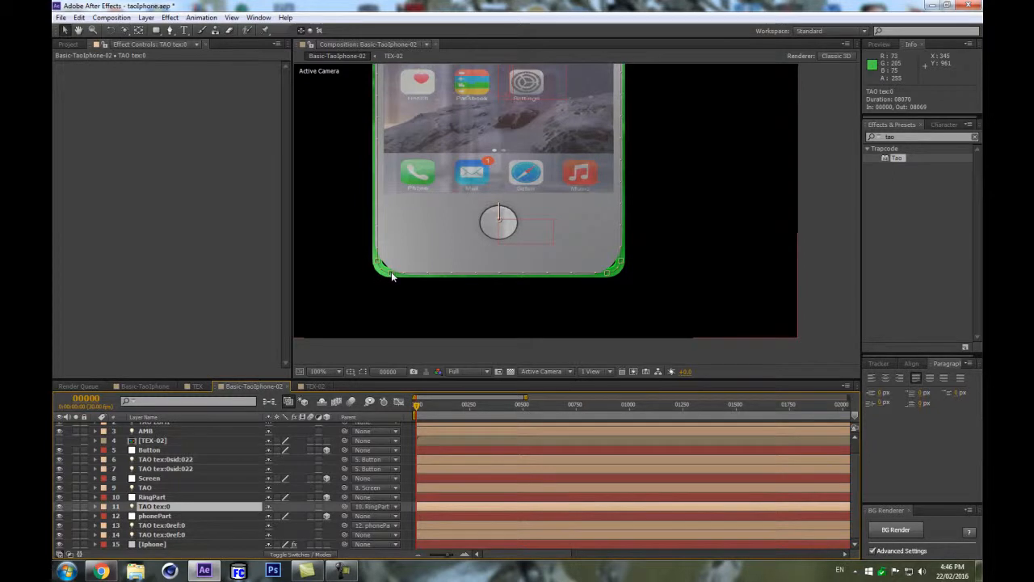
left_click_drag(393, 277, 382, 244)
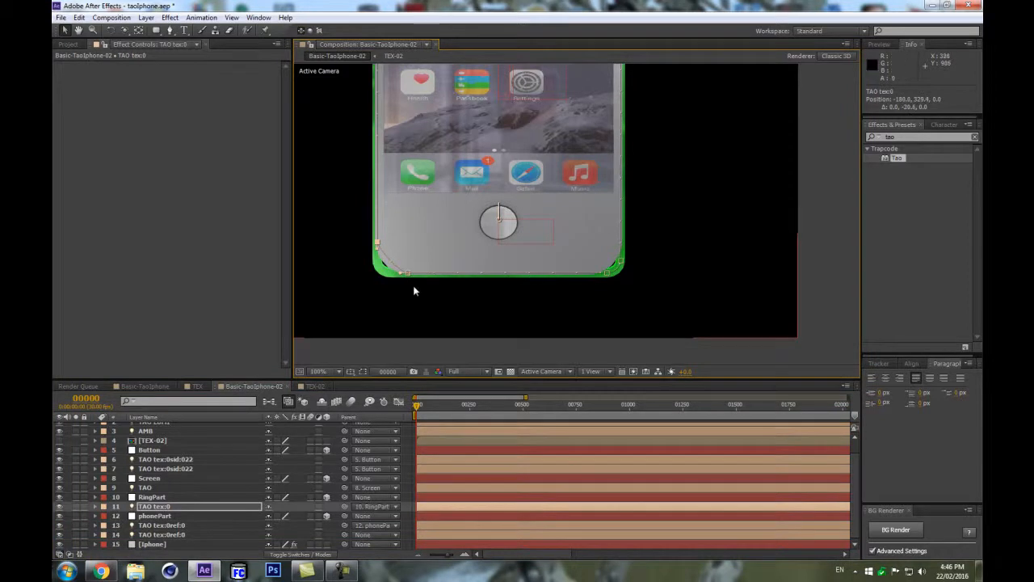
left_click_drag(400, 277, 384, 274)
left_click_drag(379, 249, 384, 269)
key("ctrl+z")
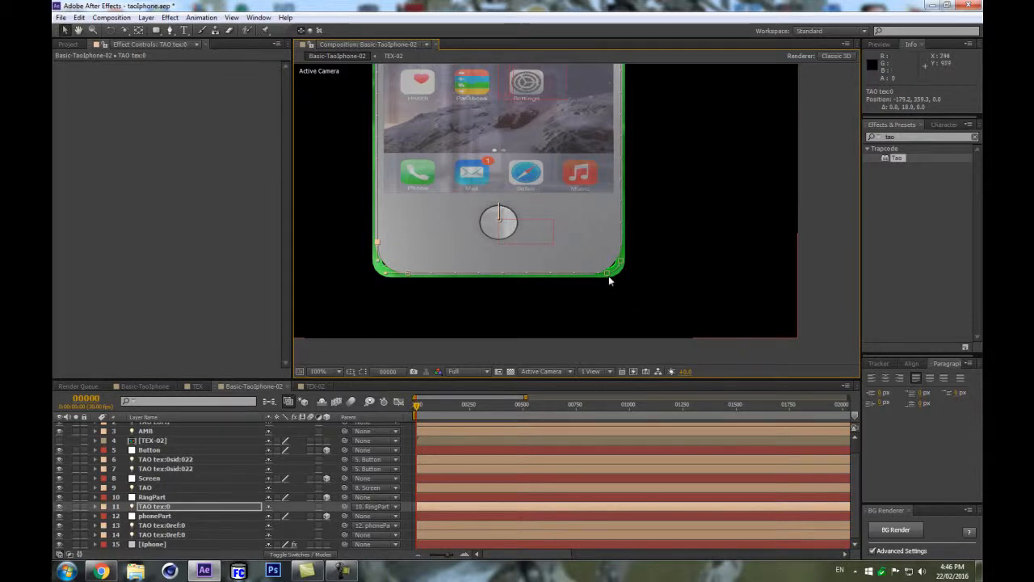
left_click_drag(609, 276, 621, 244)
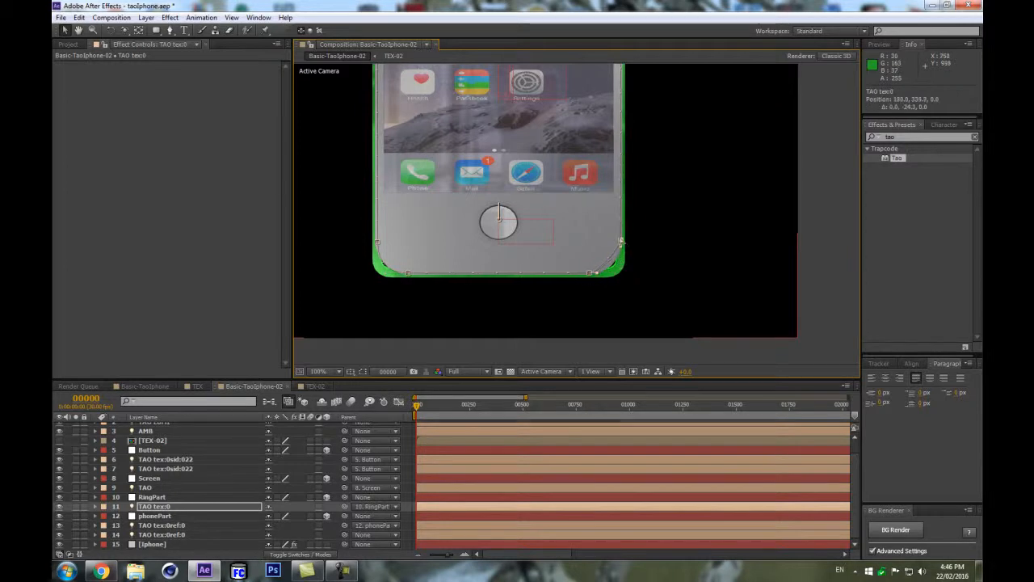
left_click_drag(597, 273, 609, 274)
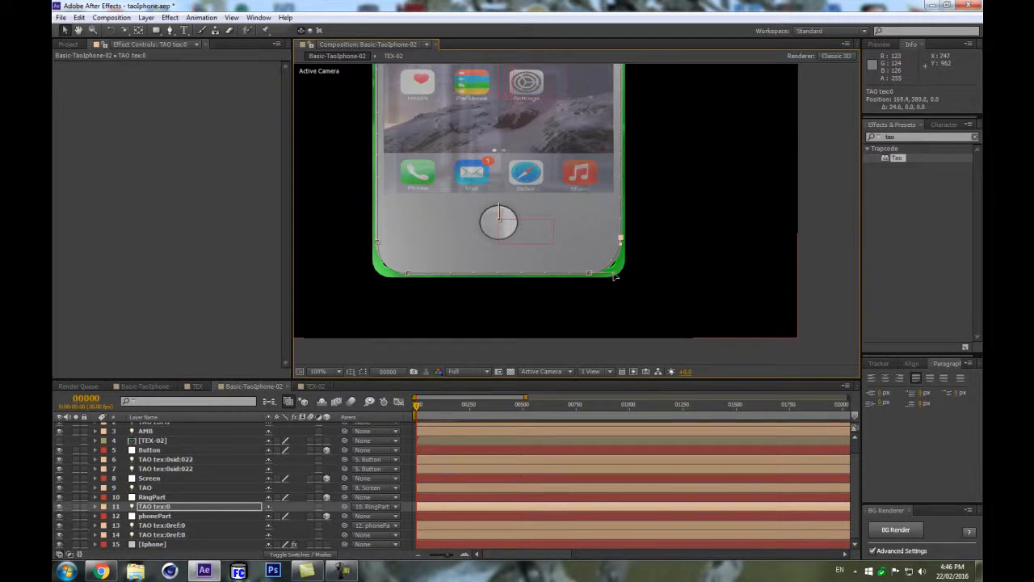
key("space")
left_click_drag(692, 116, 688, 123)
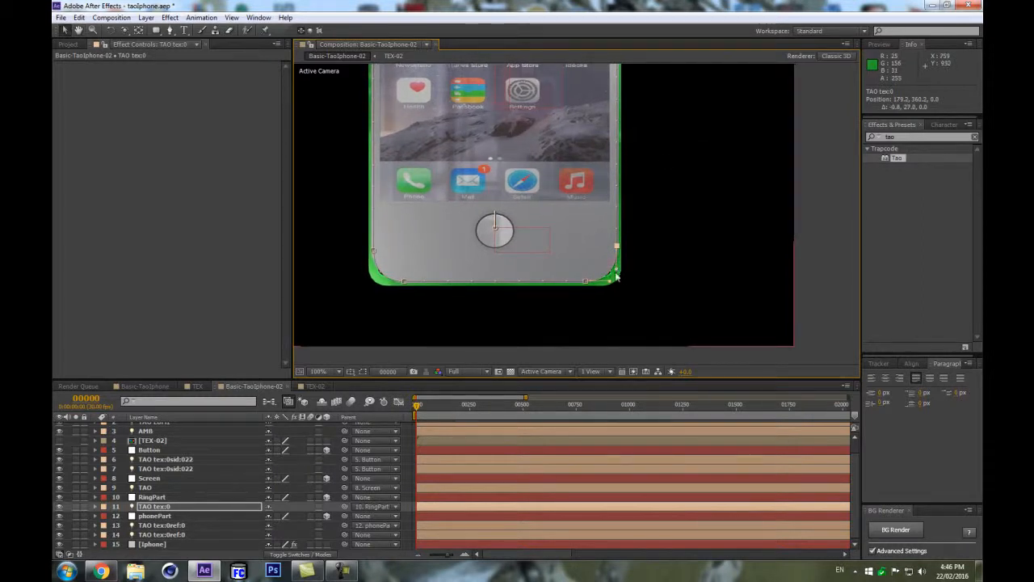
key("space")
left_click_drag(522, 128, 553, 307)
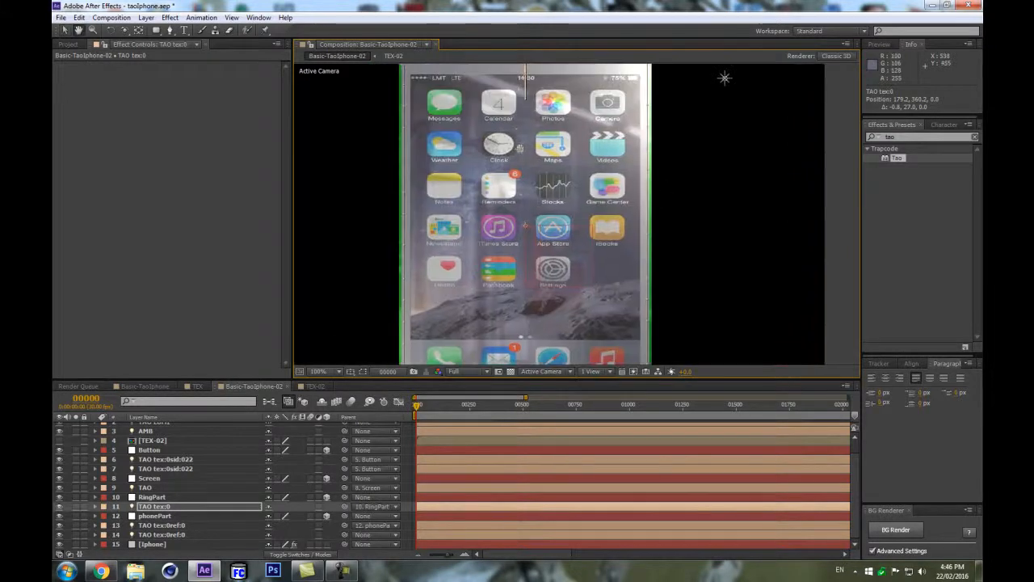
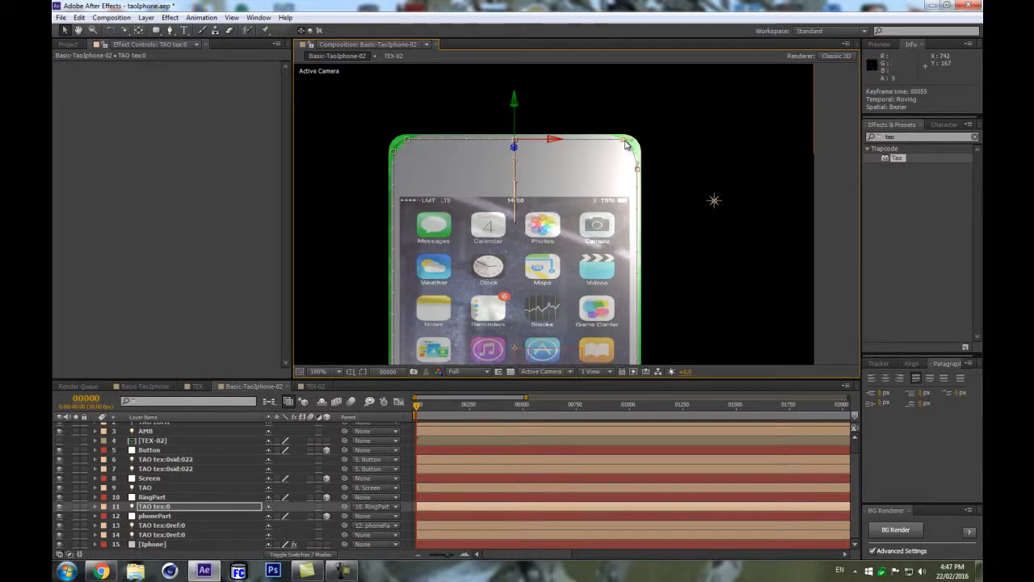
Reshape the TAO tex:0 light's path points so they follow the phone's rounded top corners.
left_click_drag(622, 144, 638, 162)
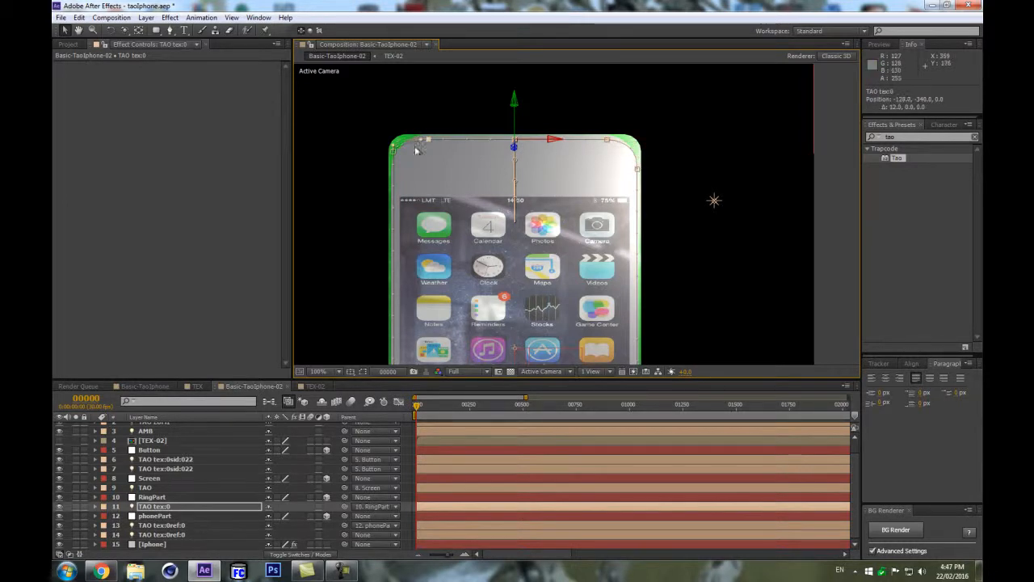
left_click_drag(393, 156, 393, 164)
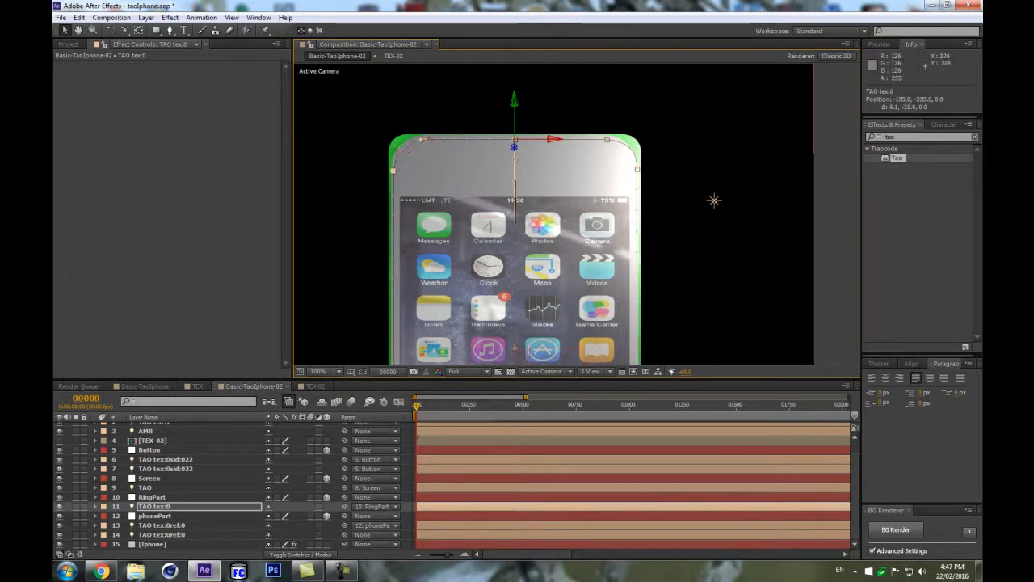
left_click_drag(421, 137, 412, 138)
key("ctrl+z")
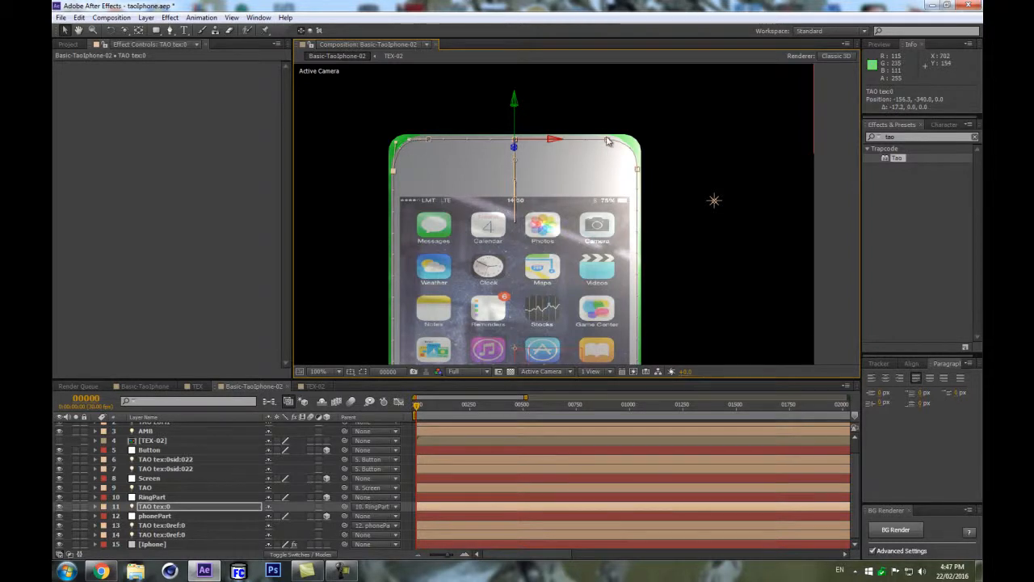
left_click_drag(636, 143, 629, 143)
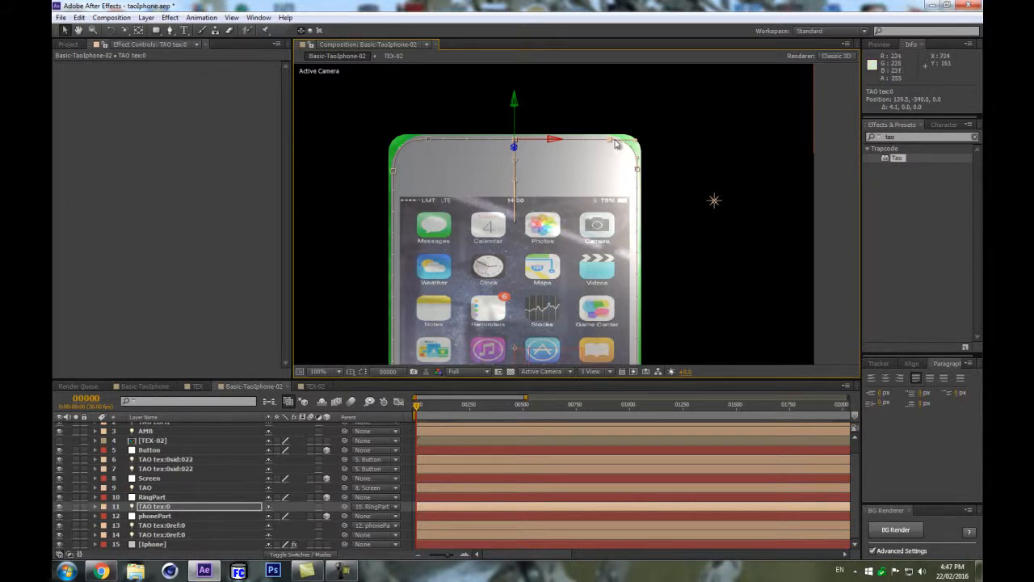
Hide layer controls and add a new two-node camera, orbiting it to show the phone at an angle.
key("ctrl+alt+KP_Divide")
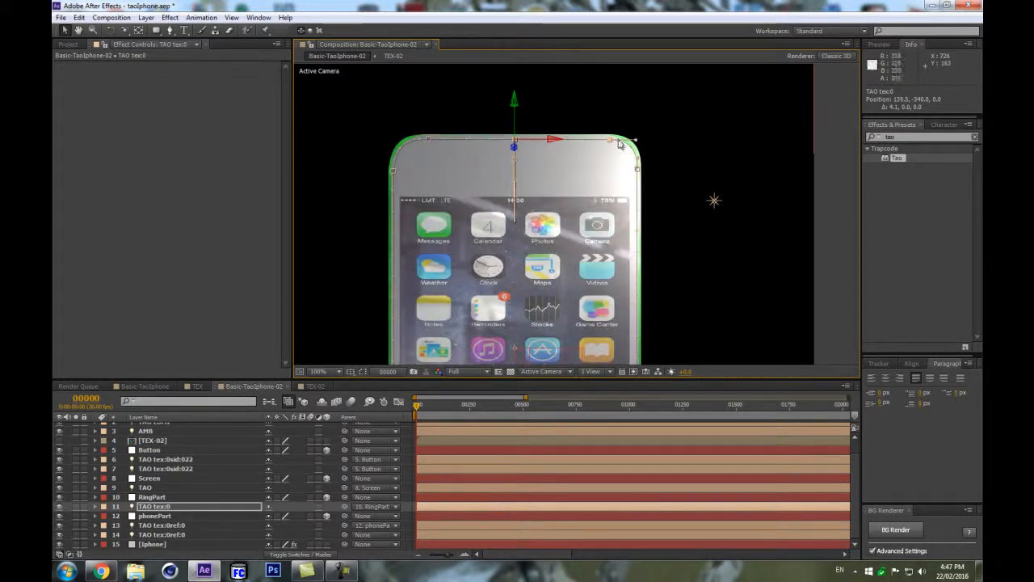
key("ctrl+shift+h")
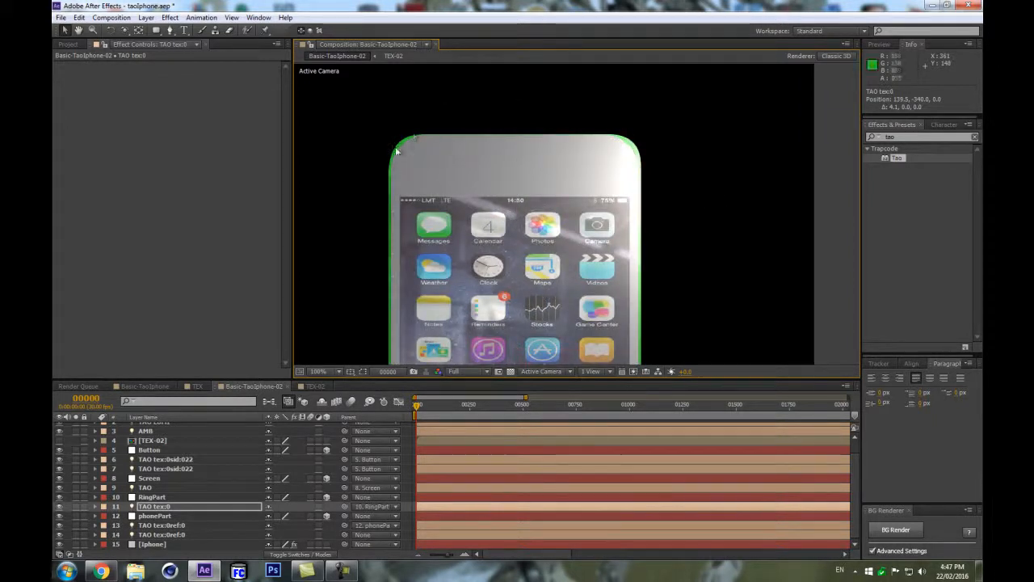
key("comma")
key("period")
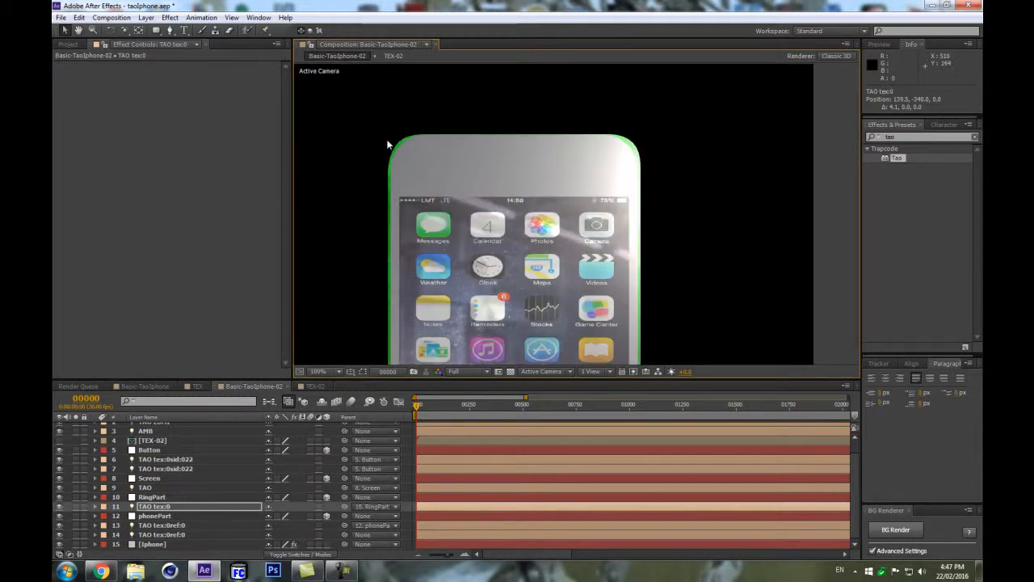
key("comma")
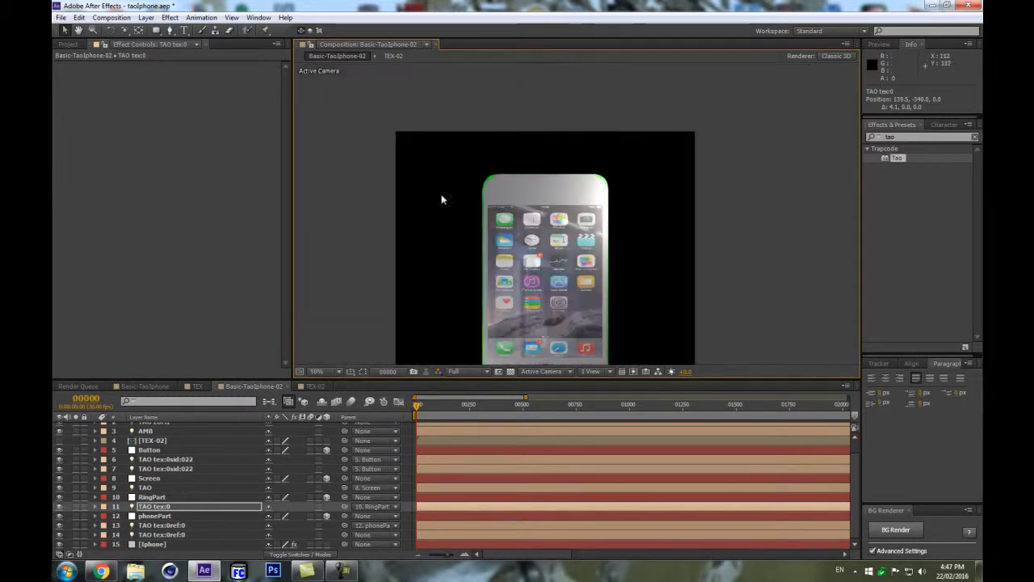
left_click_drag(439, 272, 425, 185)
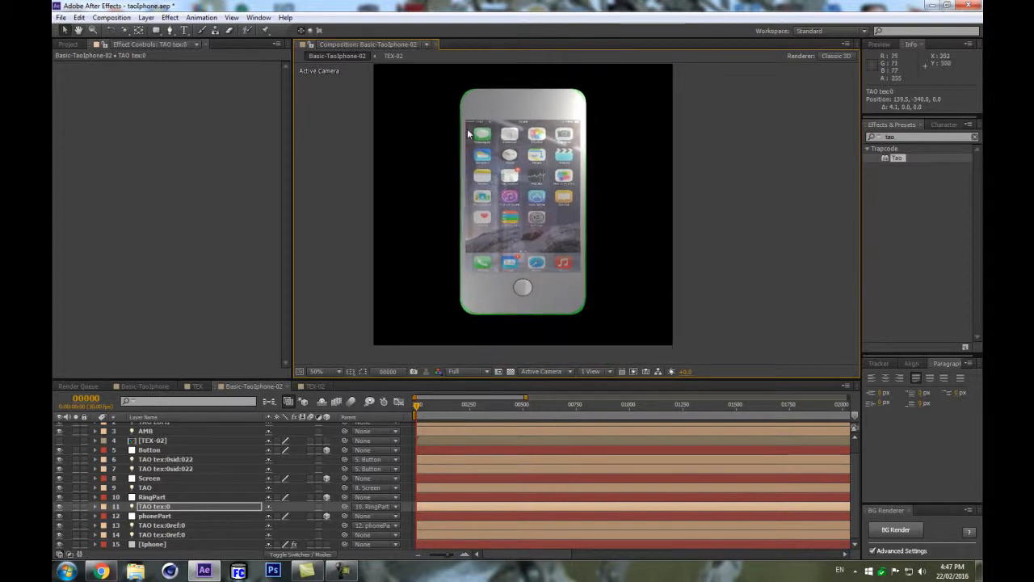
key("period")
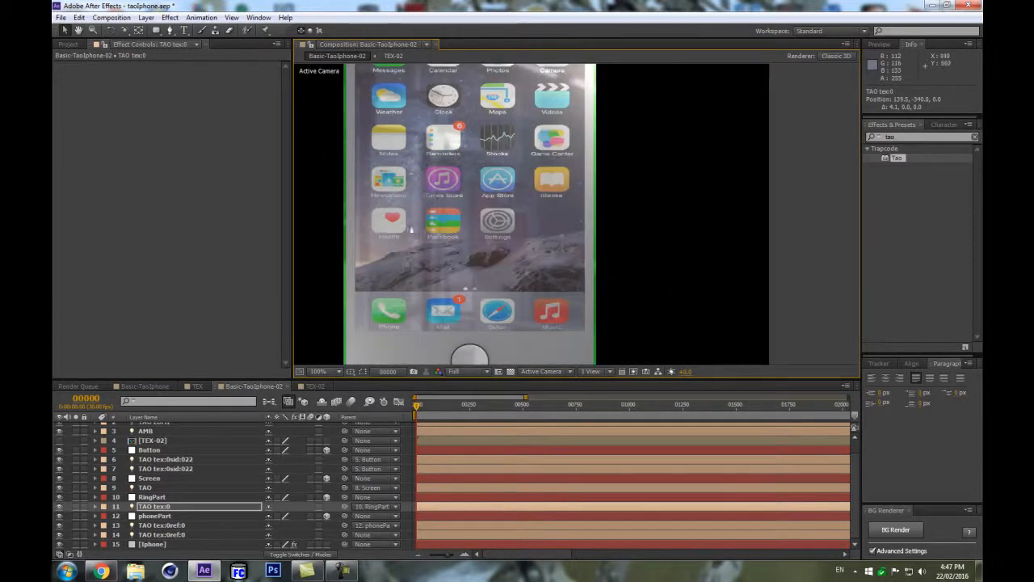
key("comma")
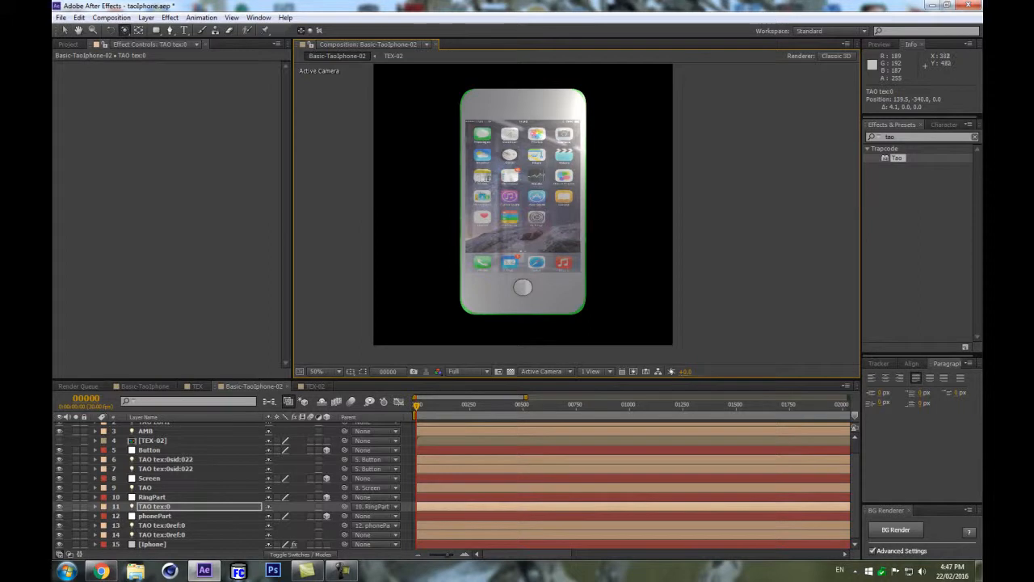
key("ctrl+alt+shift+c")
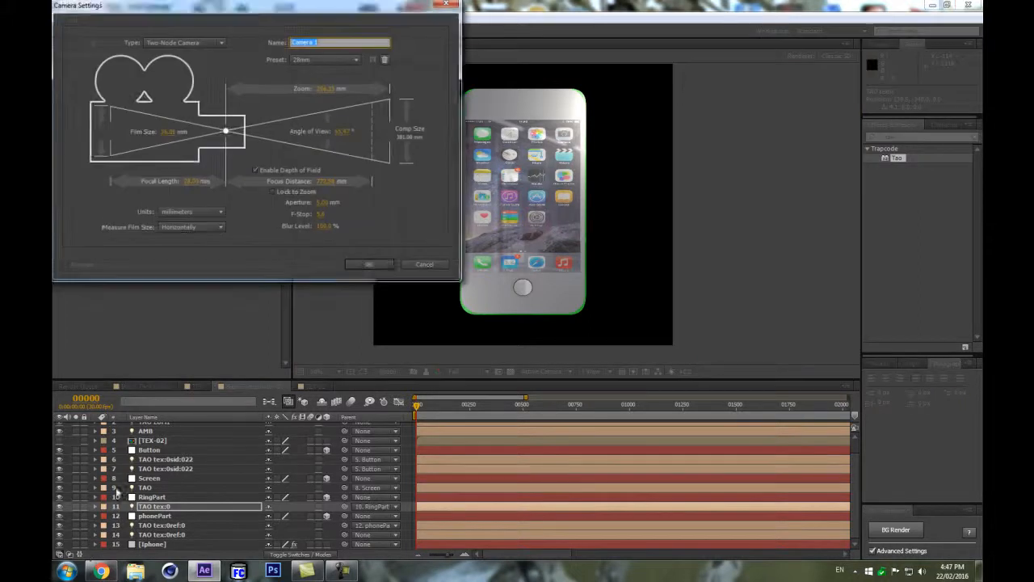
left_click(369, 264)
left_click_drag(551, 200, 600, 198)
Set the Screen layer's scale to 21.9, 100, 100%.
left_click(309, 540)
scroll(150, 510, "down", 1)
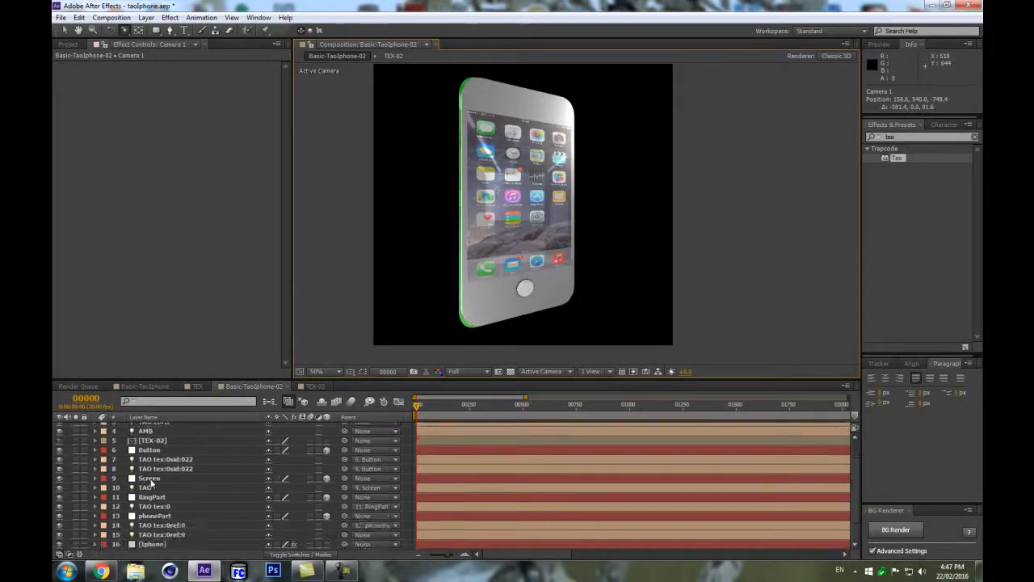
scroll(158, 499, "up", 1)
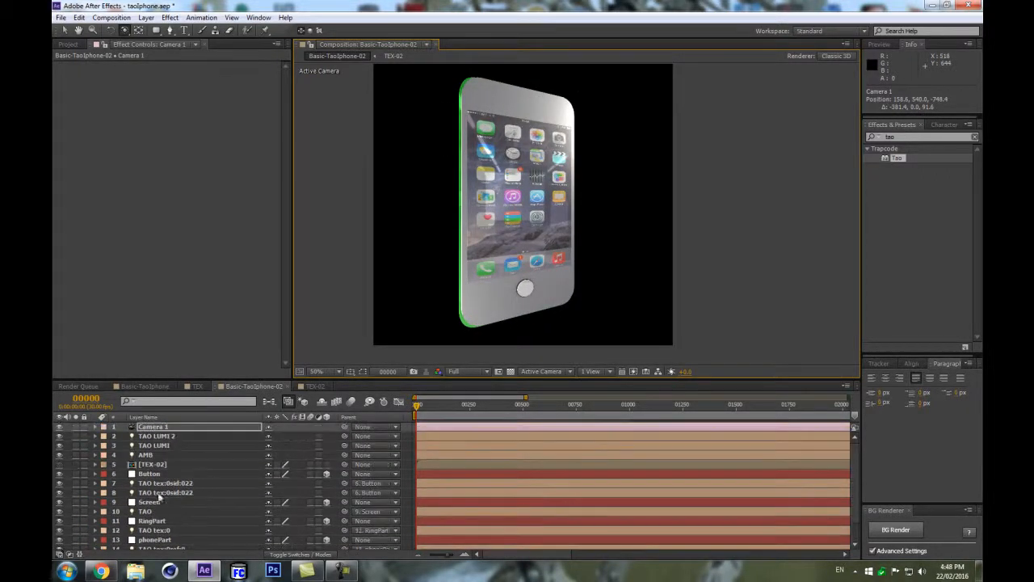
scroll(164, 485, "down", 1)
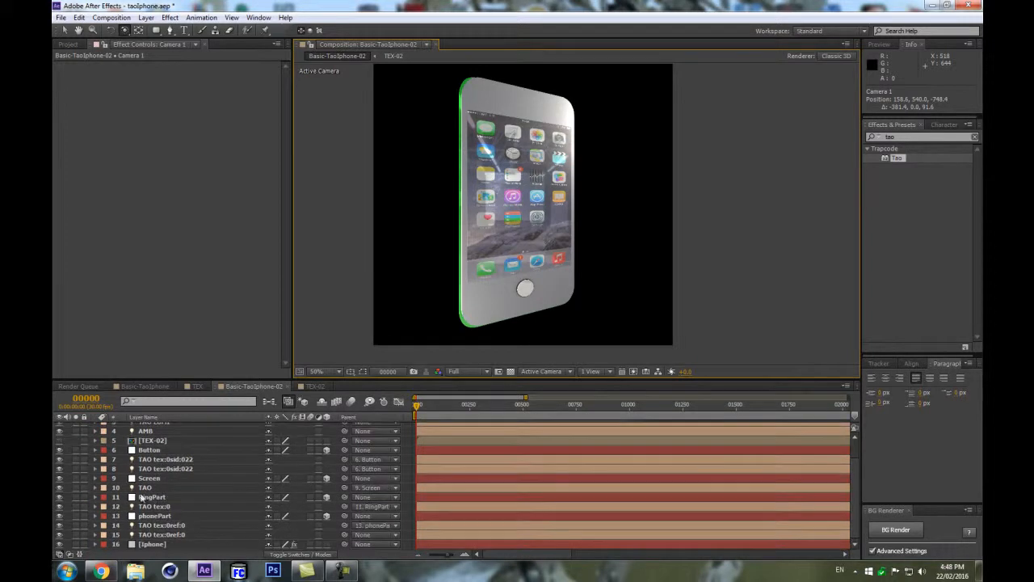
left_click(147, 480)
key("s")
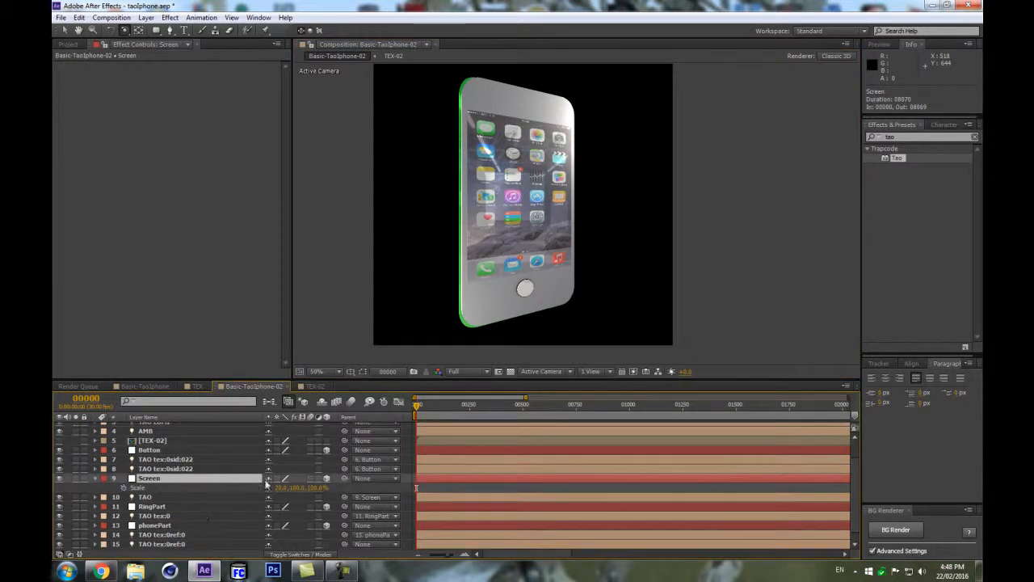
left_click_drag(298, 489, 282, 486)
key("ctrl+z")
key("ctrl+z")
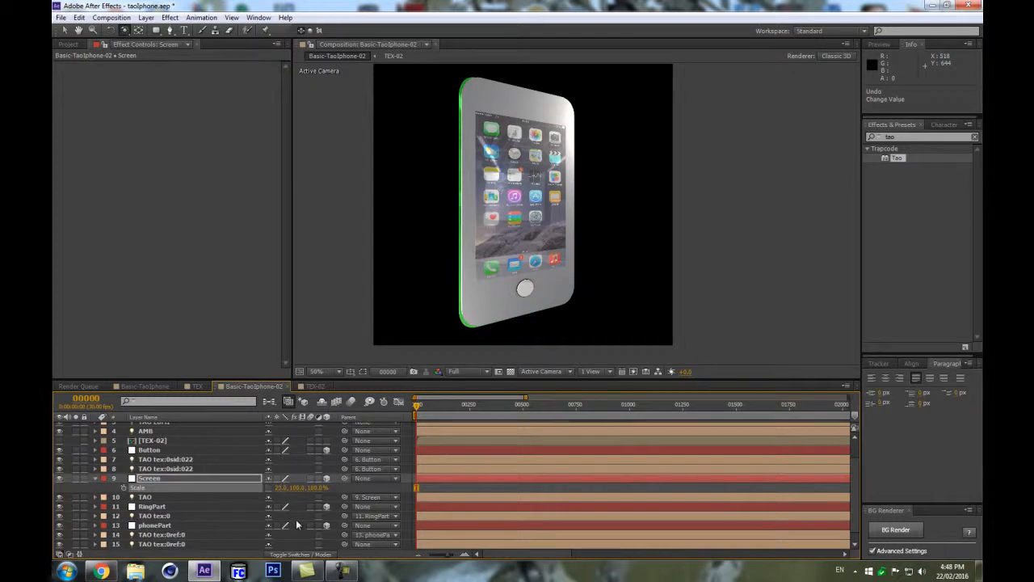
left_click(281, 487)
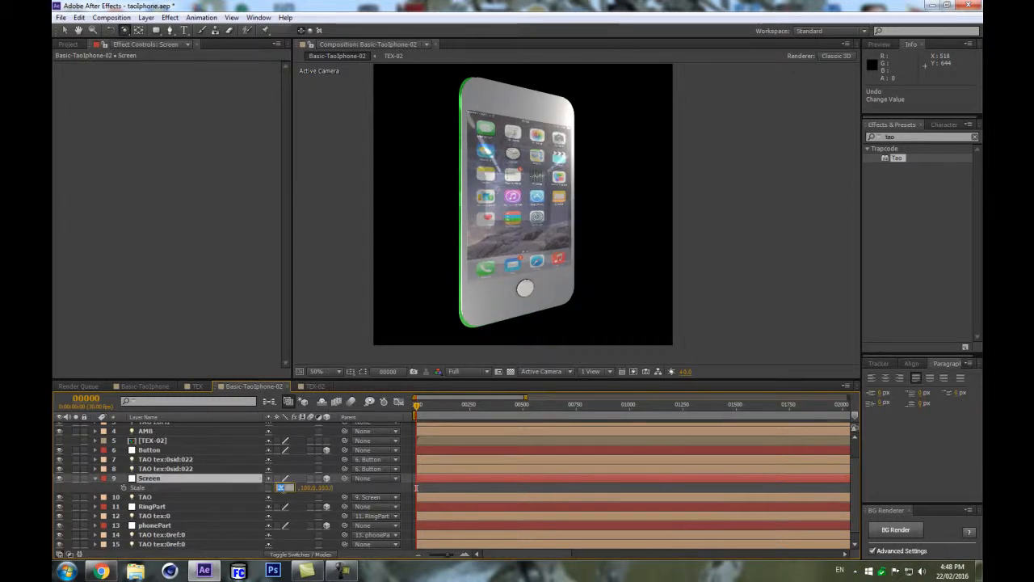
key("Return")
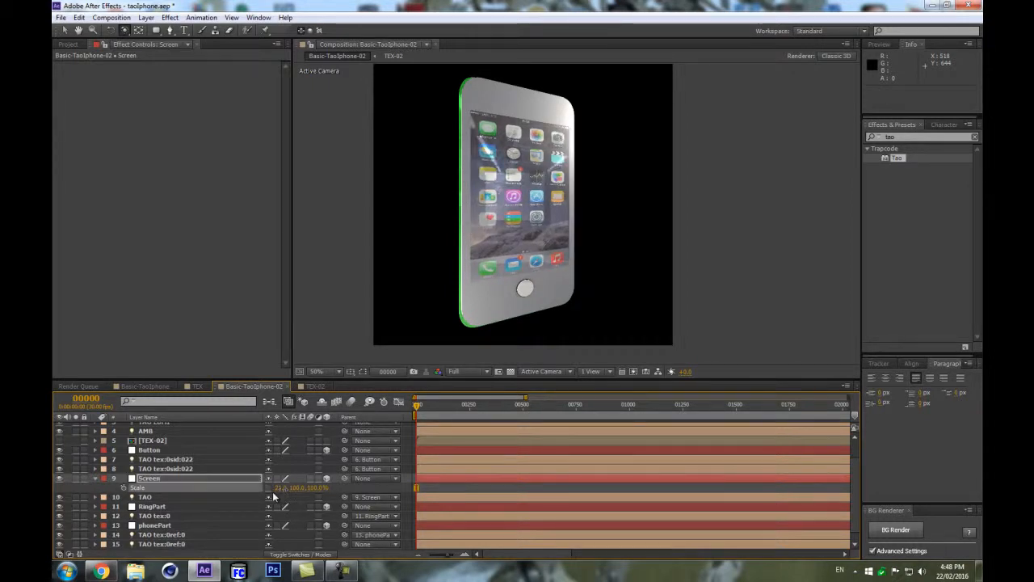
left_click(280, 488)
type("21.9")
key("Return")
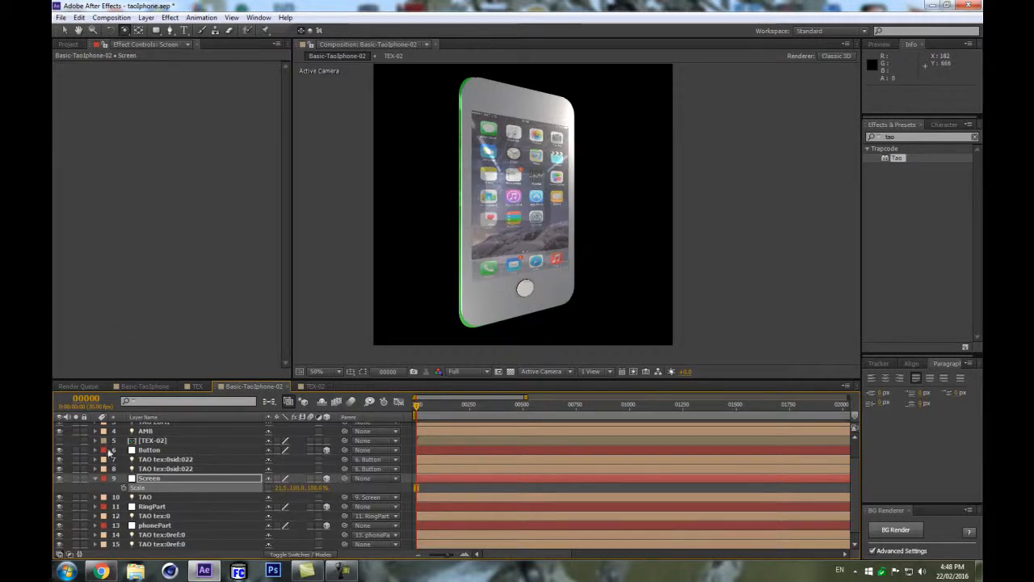
Change the TAO tex:0 light's color from green to grey.
left_click(97, 479)
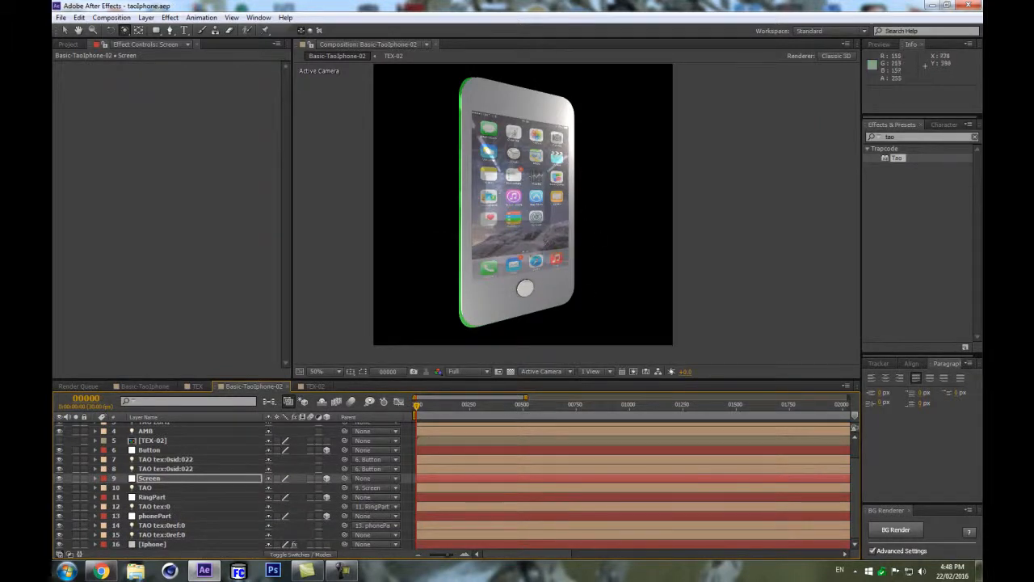
left_click_drag(551, 168, 509, 206)
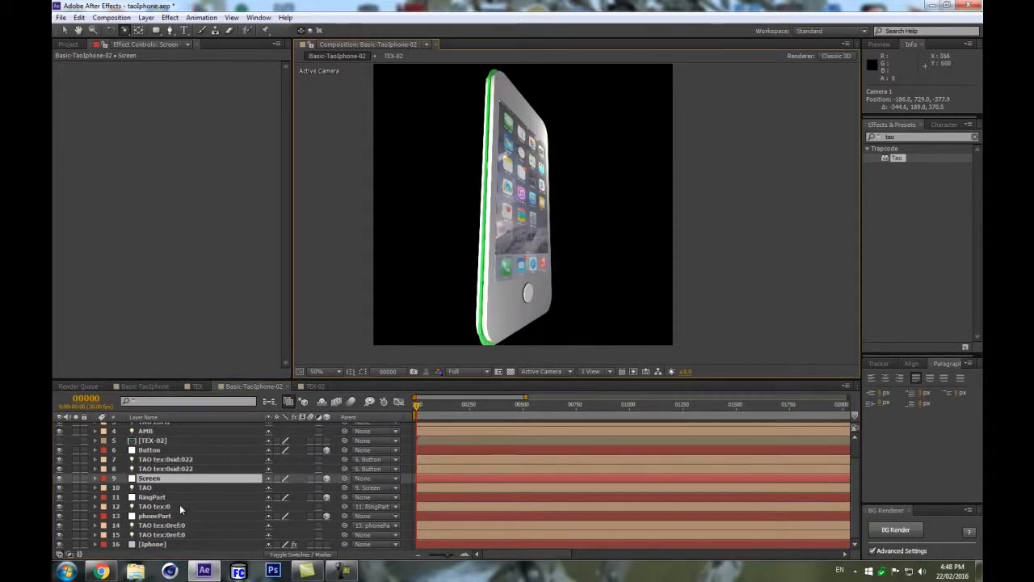
left_click(165, 506)
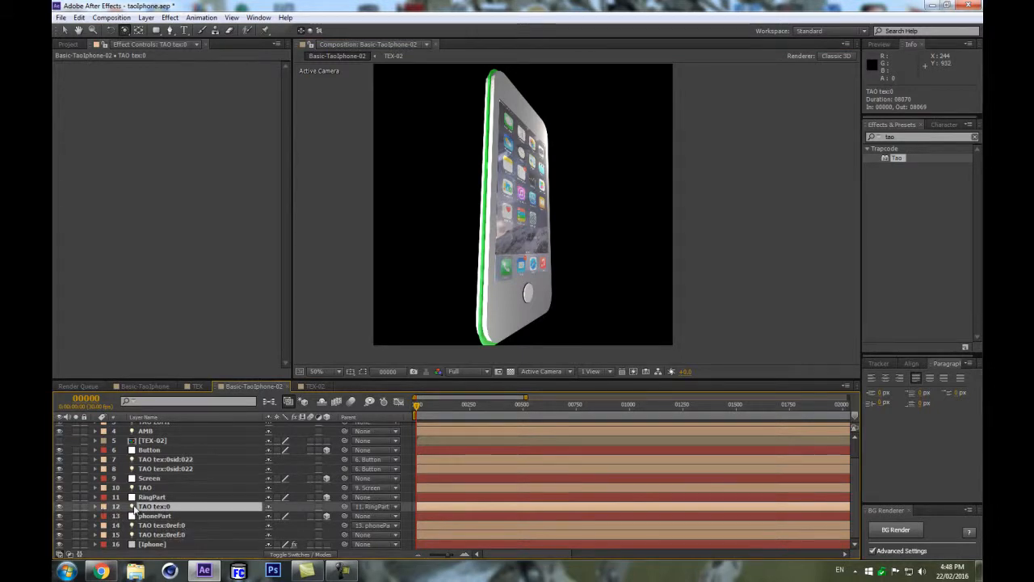
key("a")
key("a")
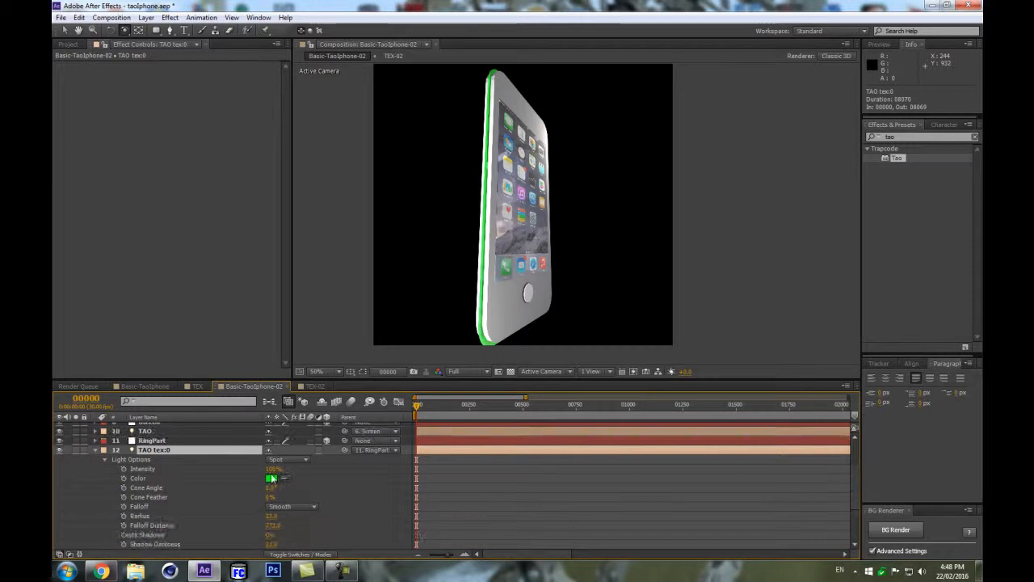
left_click(271, 479)
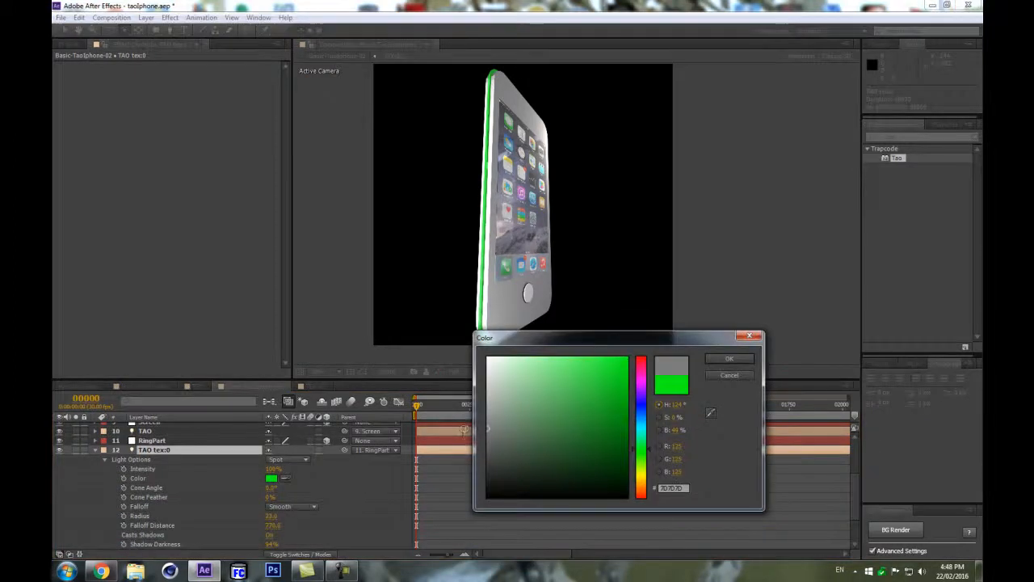
key("Return")
Orbit the camera to inspect the phone and compare it with the reference iPhone photo in the browser.
left_click_drag(599, 204, 577, 210)
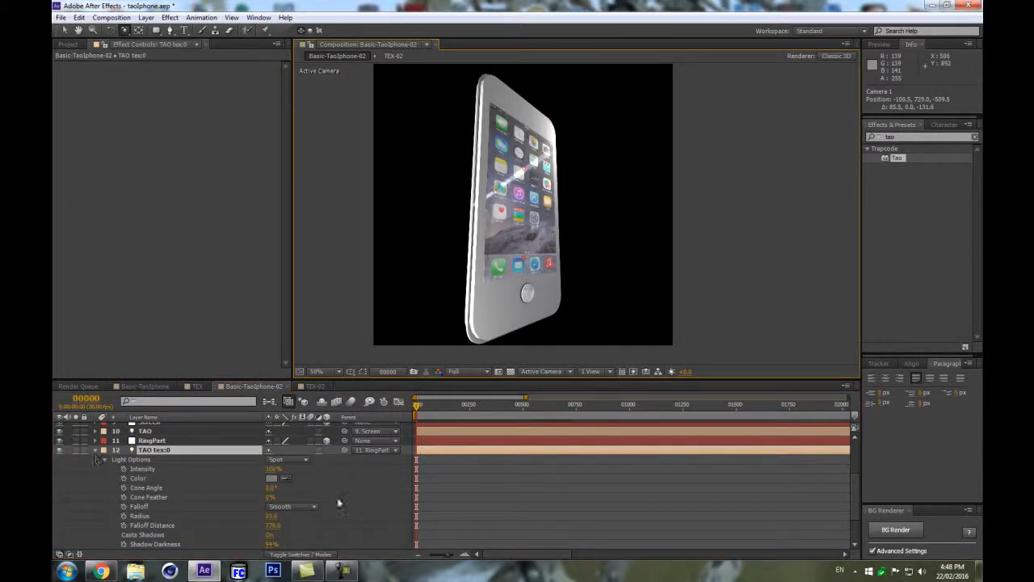
left_click(95, 450)
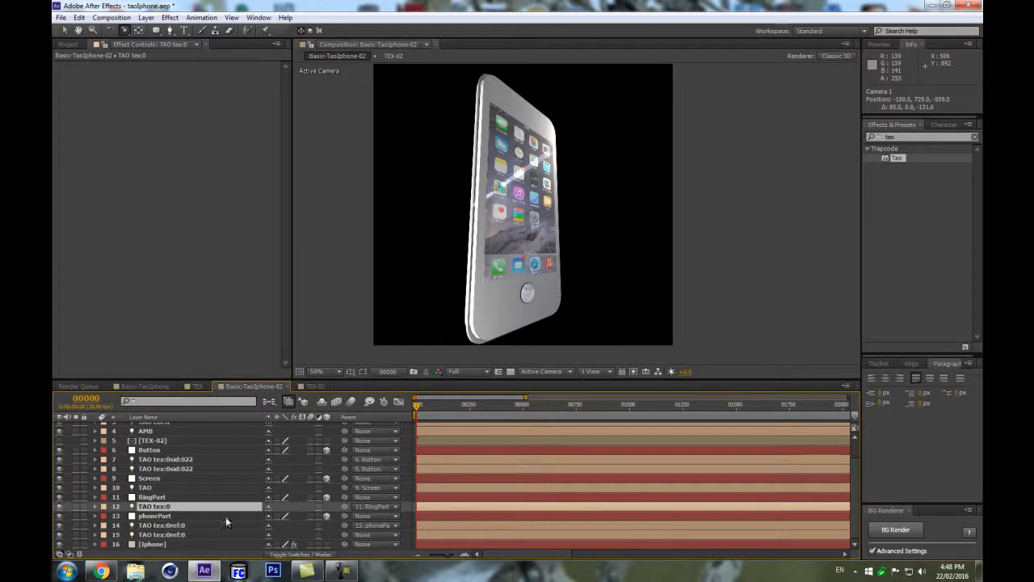
left_click_drag(551, 289, 497, 319)
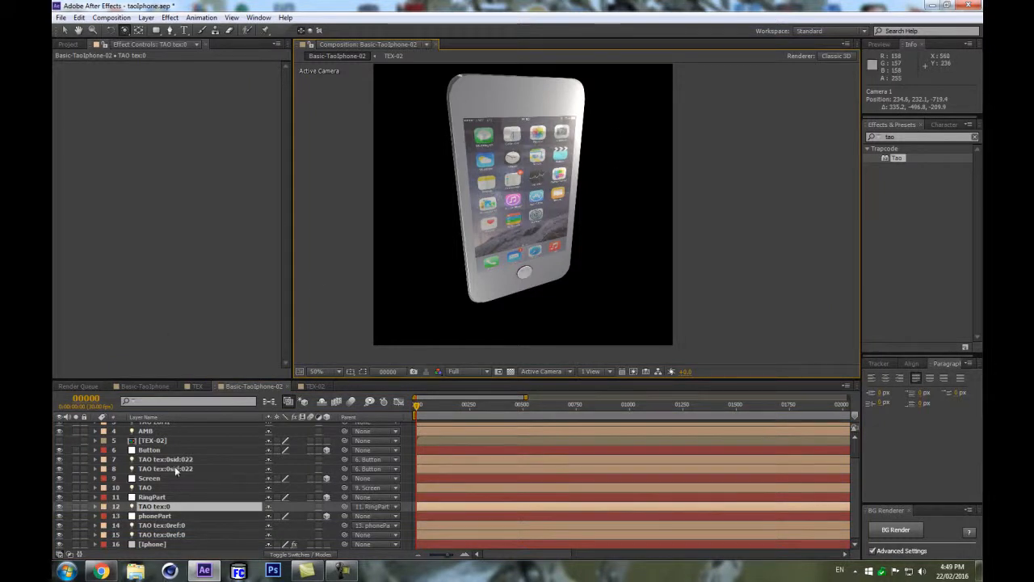
left_click(100, 571)
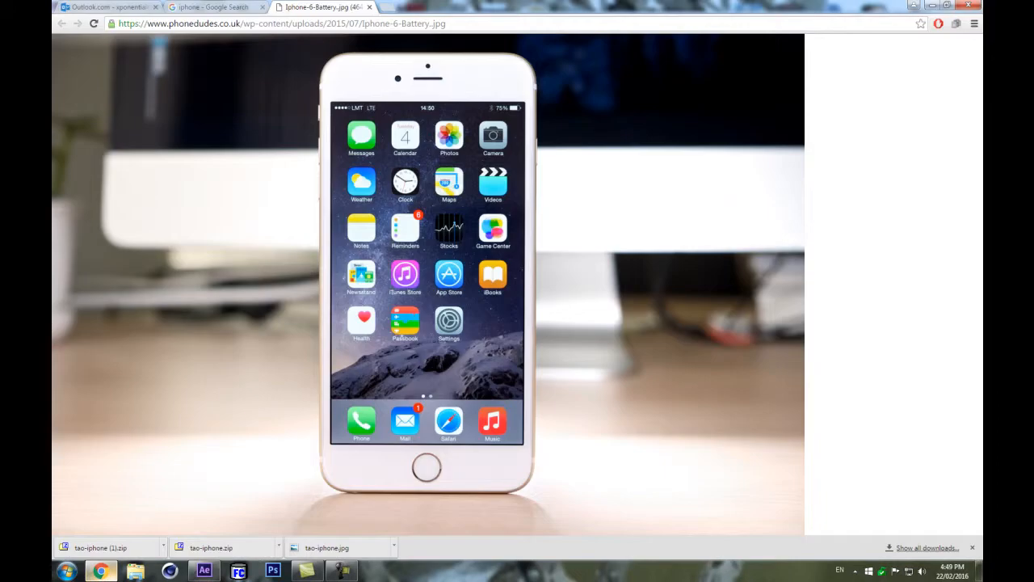
left_click(100, 571)
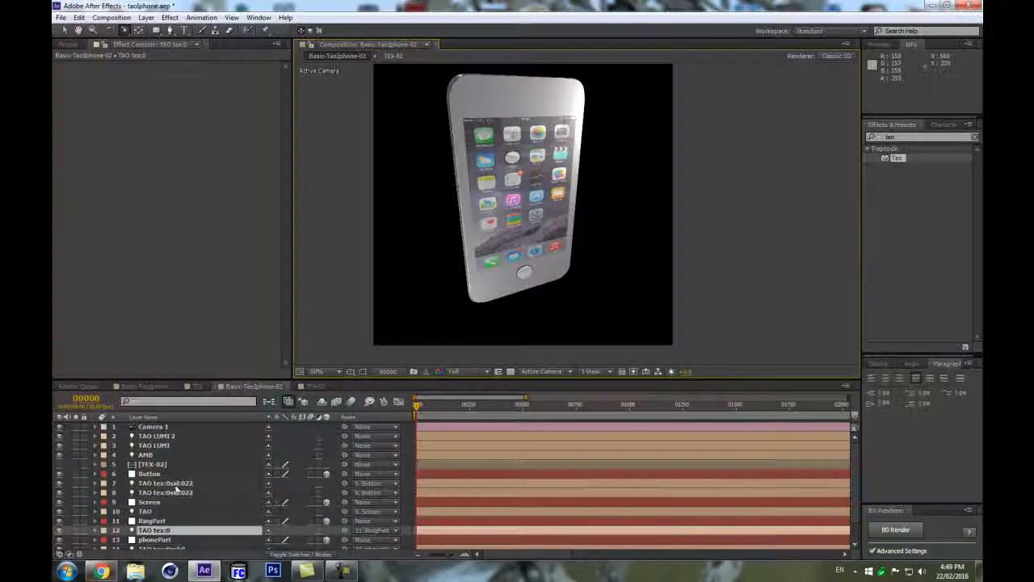
Duplicate the second TAO tex:0sid:022 light and move the copy above the Button layer.
scroll(162, 483, "down", 1)
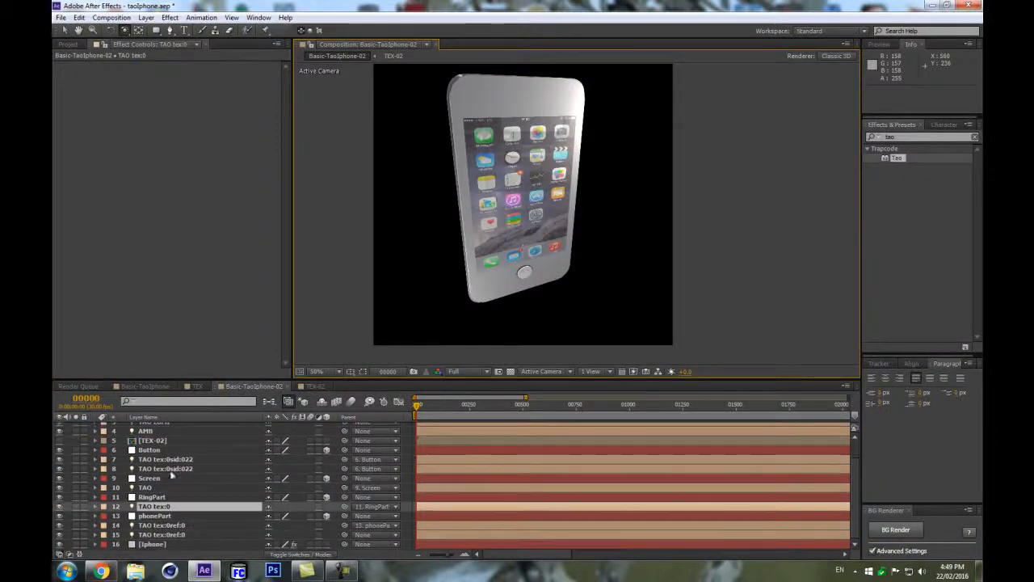
left_click_drag(157, 454, 160, 468)
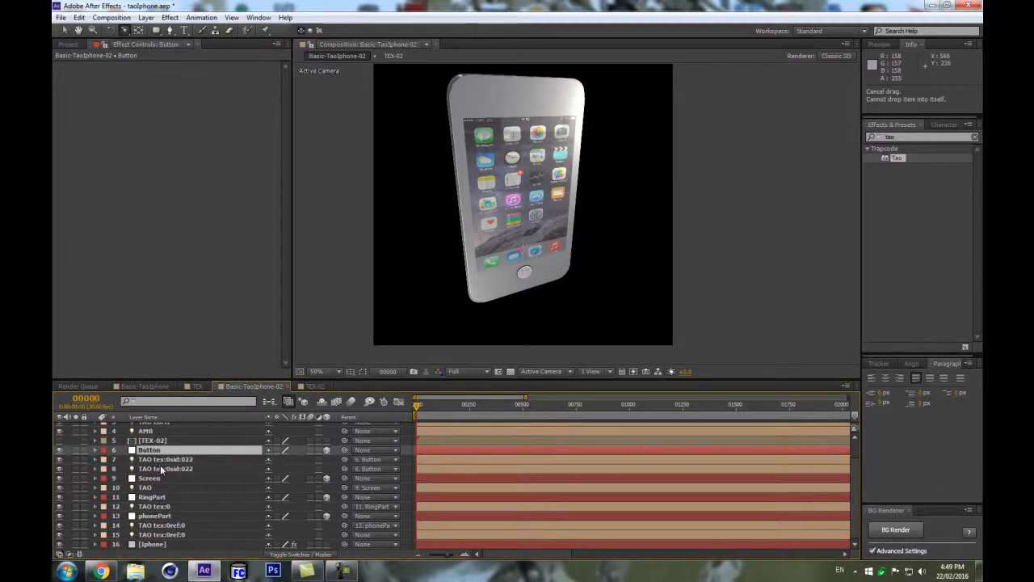
left_click(166, 459)
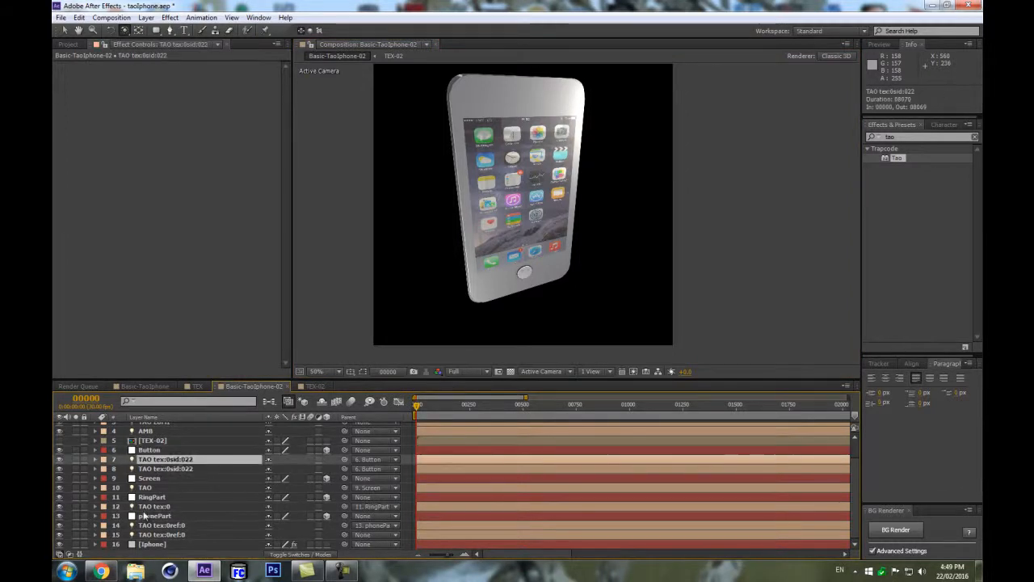
key("ctrl+Down")
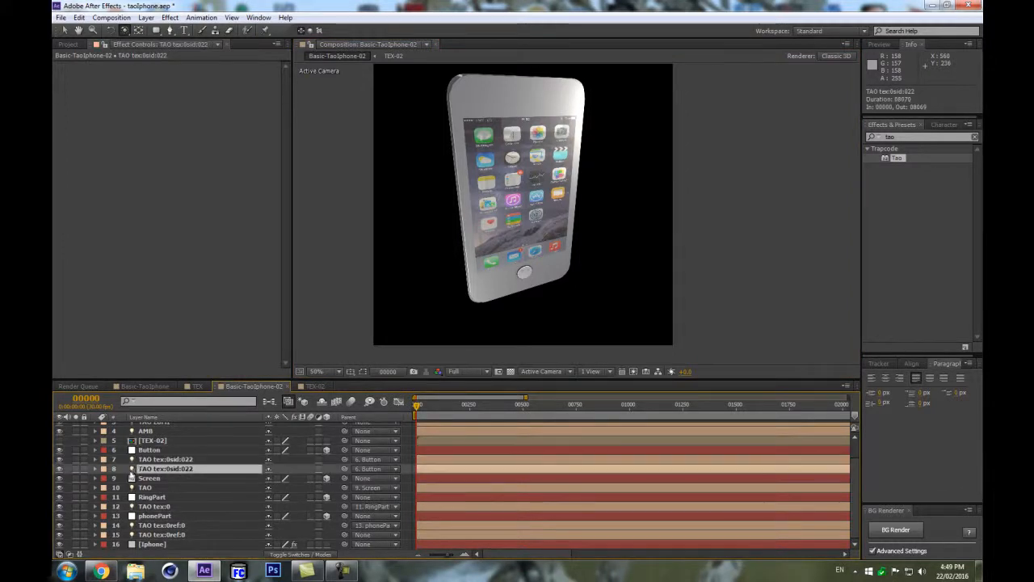
key("ctrl+d")
left_click_drag(193, 475, 191, 447)
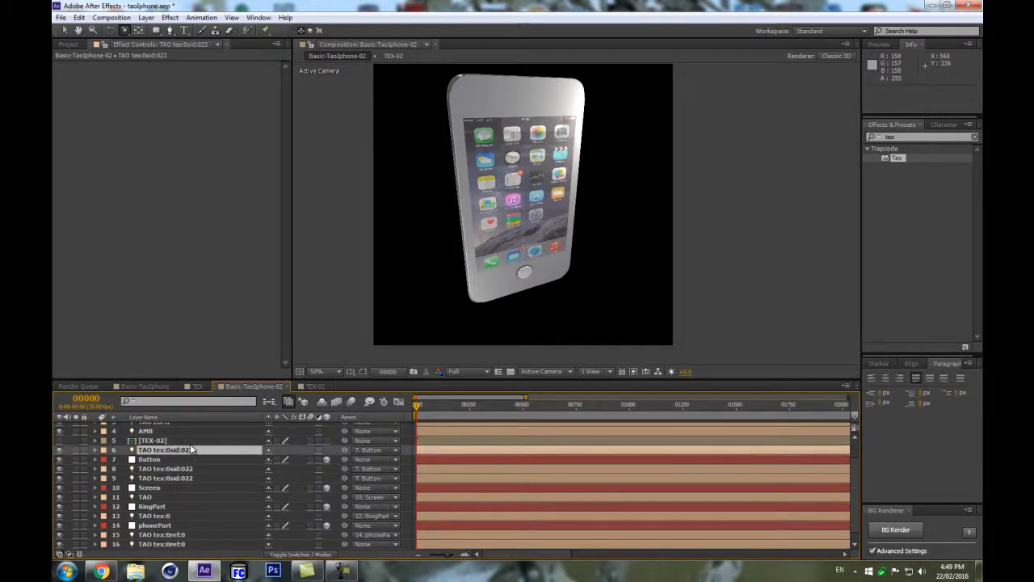
key("p")
left_click_drag(439, 459, 372, 466)
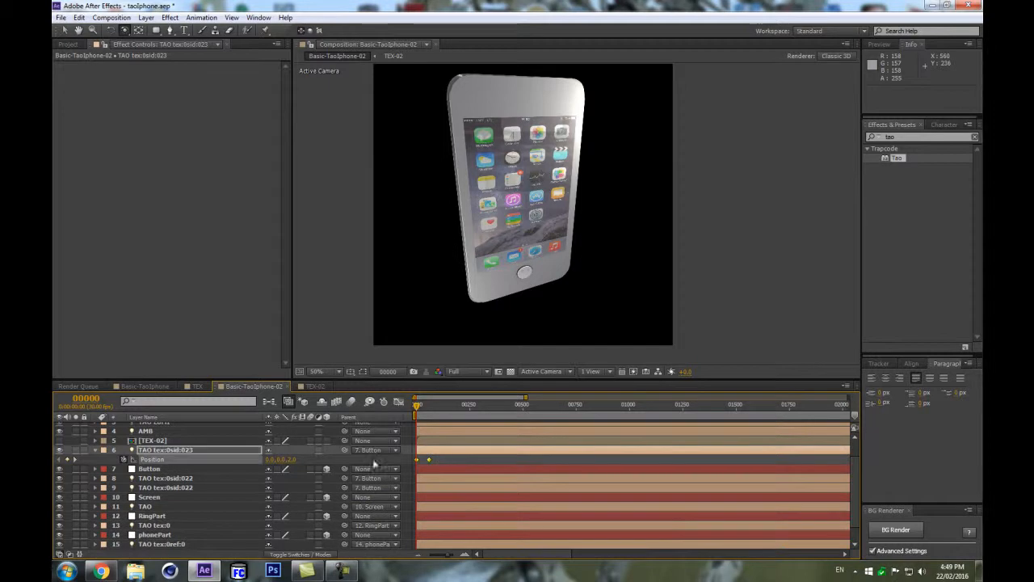
left_click_drag(282, 466, 249, 467)
left_click(381, 449)
left_click(384, 229)
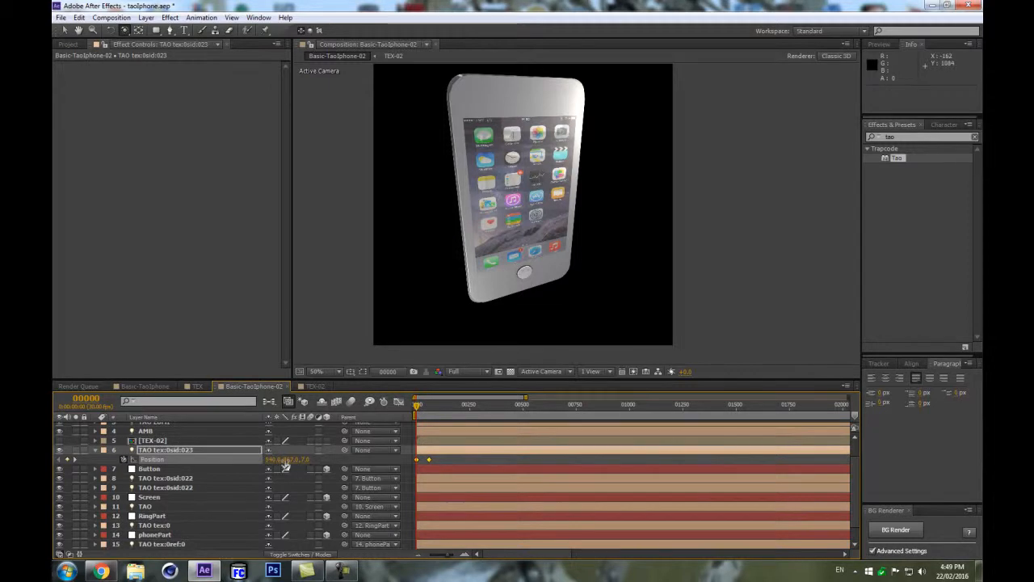
mouse_move(287, 467)
left_mouse_down()
mouse_move(264, 465)
mouse_move(278, 473)
left_mouse_up()
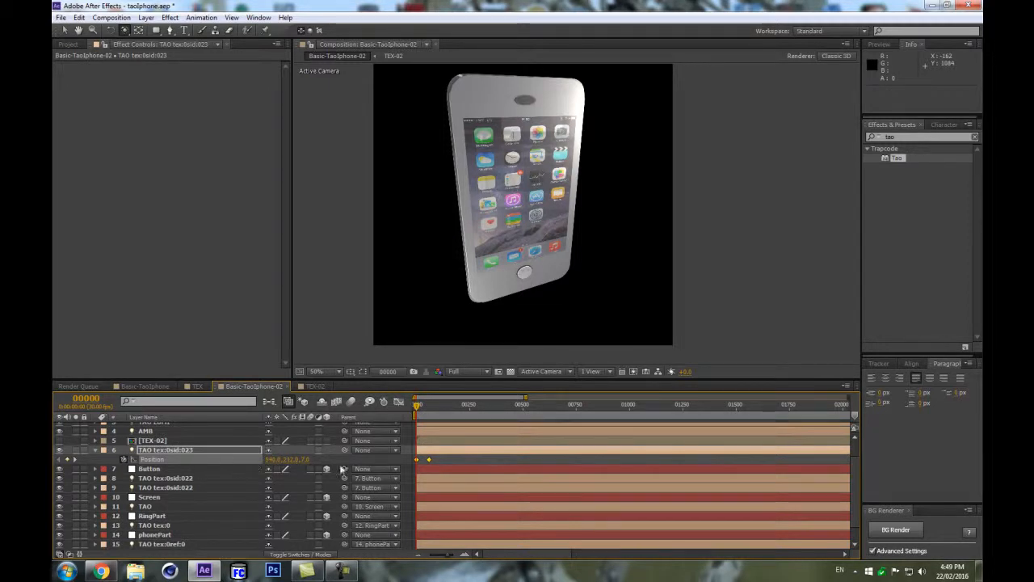
key("ctrl+z")
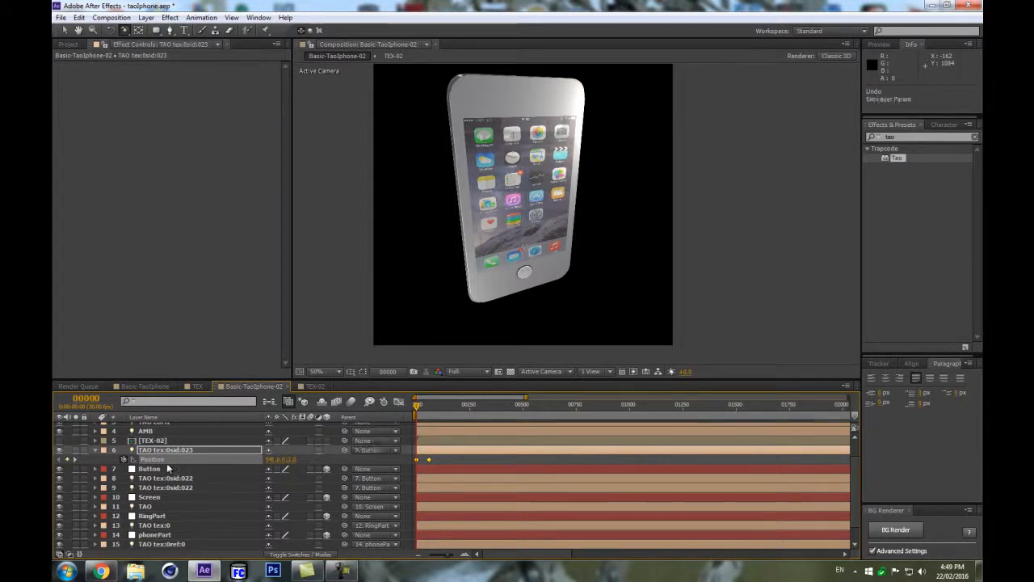
key("ctrl+z")
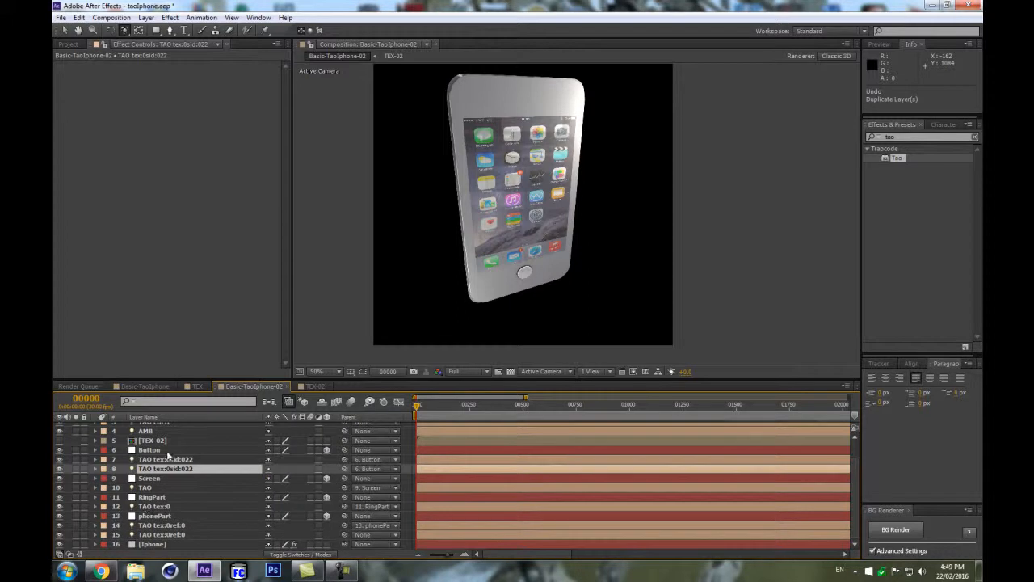
Duplicate the Button layer together with its TAO light and place the copies above the original.
left_click(173, 449, "ctrl")
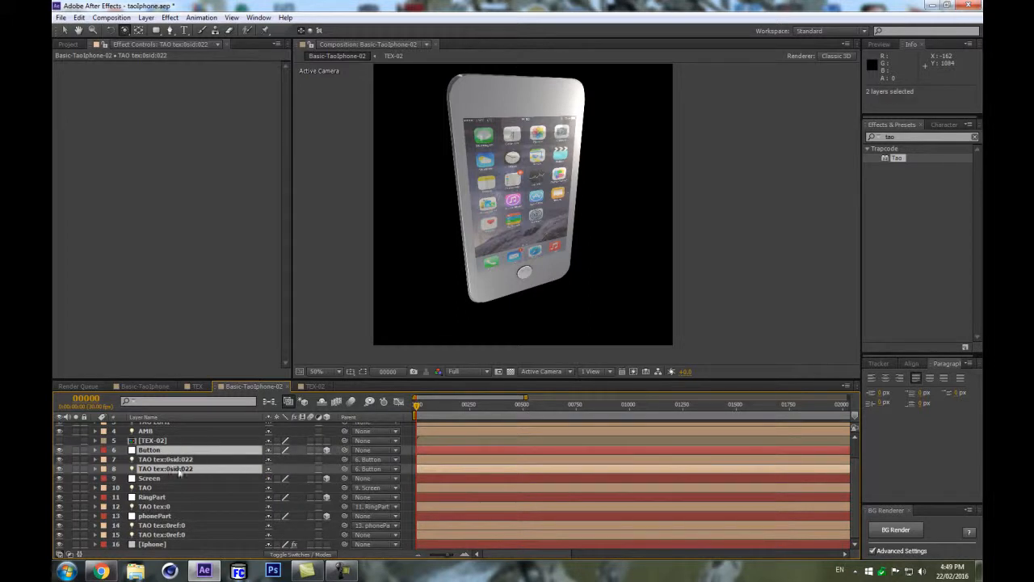
key("ctrl+d")
left_click_drag(200, 483, 175, 444)
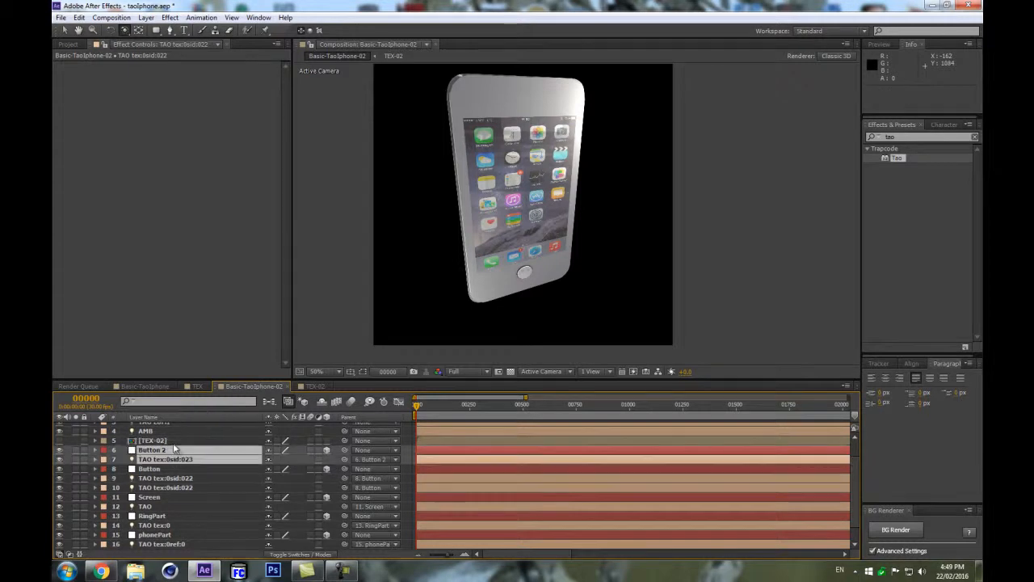
Rename the duplicated Button 2 layer as topParts.
left_click(166, 441)
left_click(171, 450)
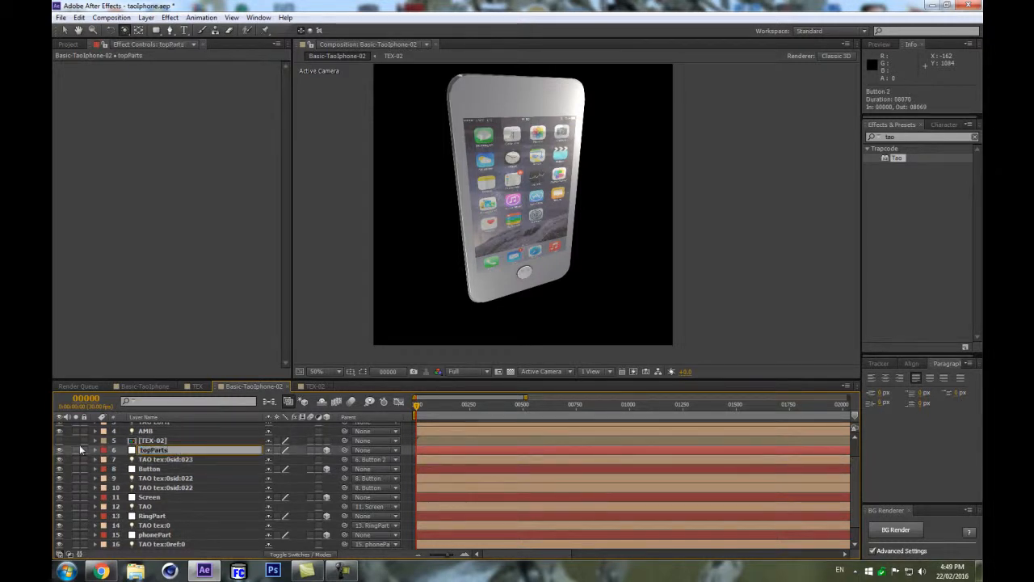
key("Return")
Move the topParts layer's position up so its circle sits near the top of the phone.
key("p")
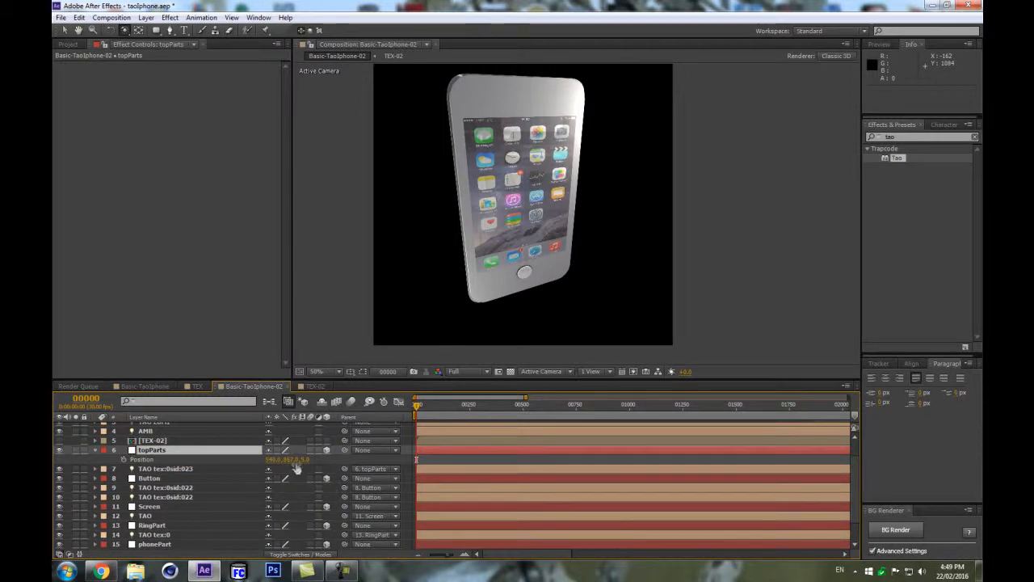
key("Return")
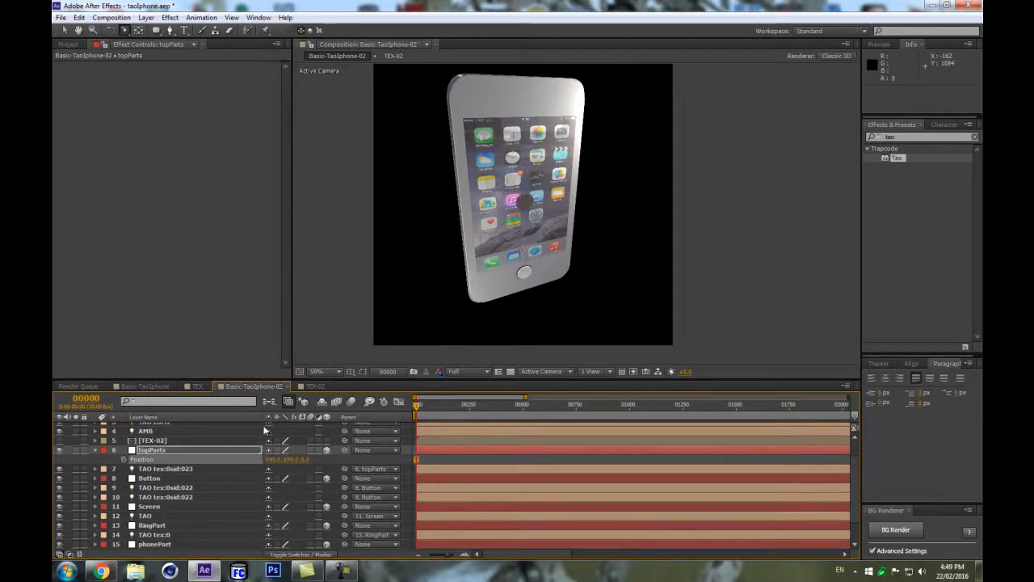
left_click_drag(290, 460, 222, 463)
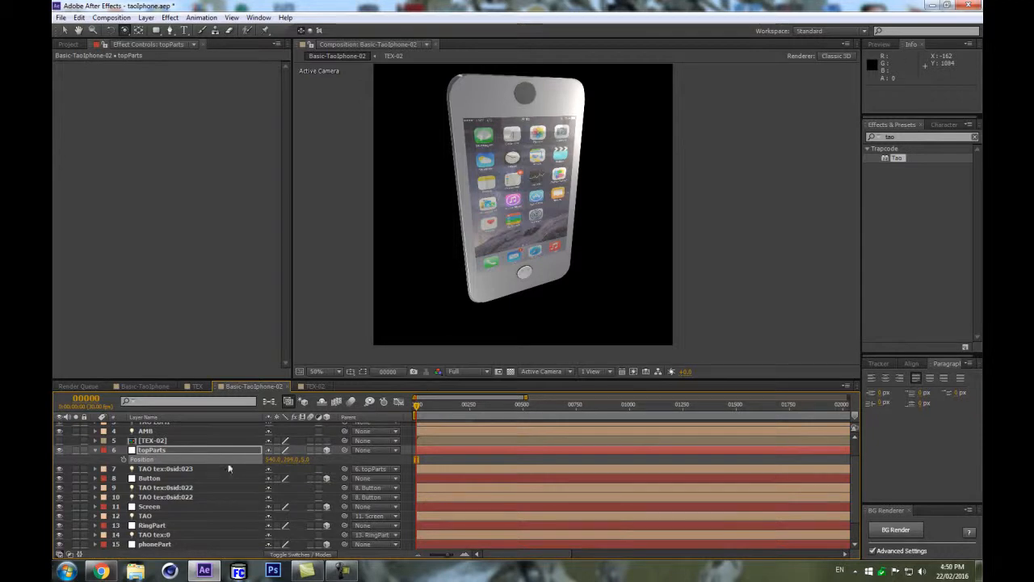
Set the topParts position to about 484, 210, 5 after comparing with the reference photo.
scroll(573, 210, "up", 2)
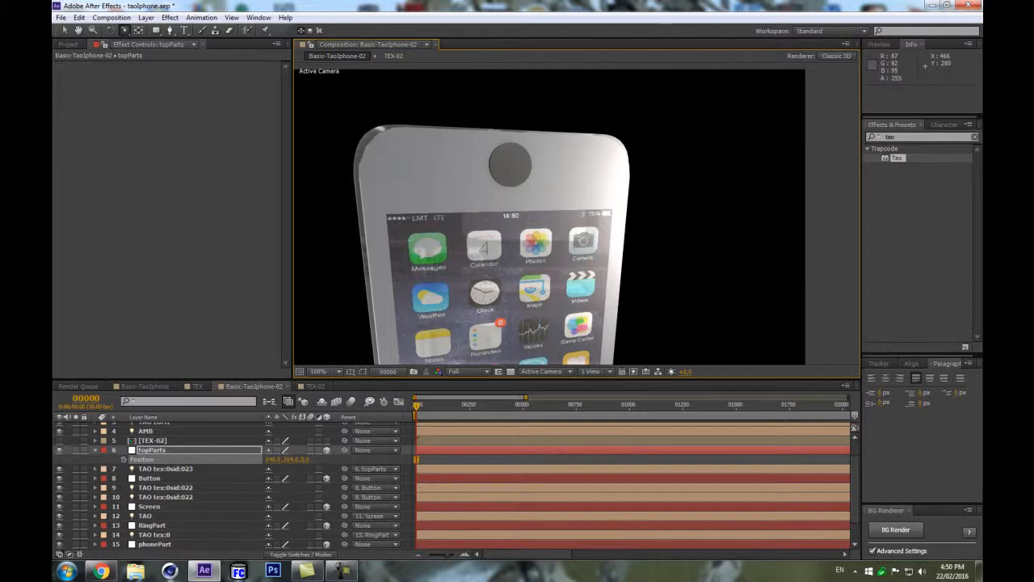
left_click(101, 571)
left_click(101, 571)
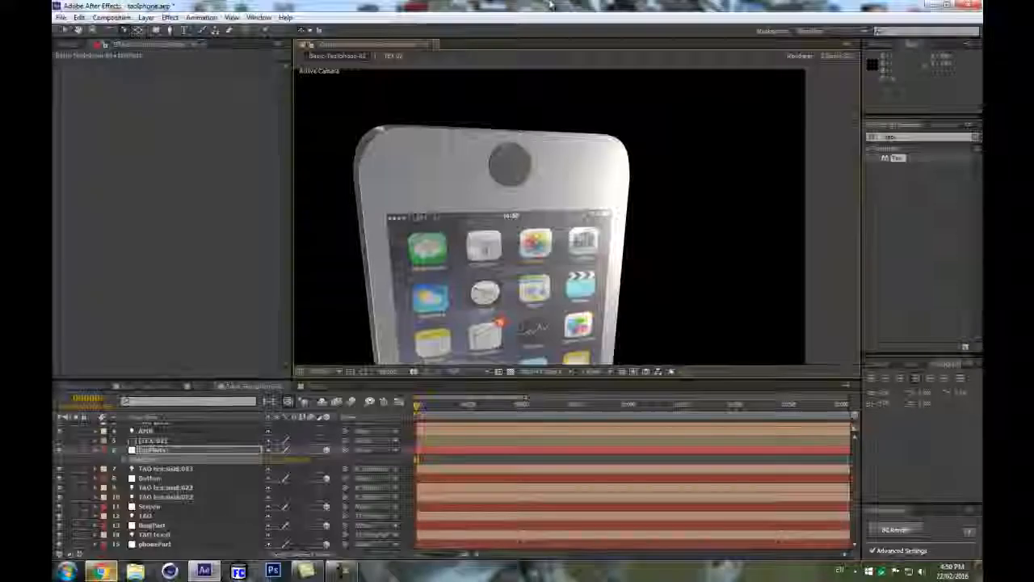
mouse_move(279, 461)
left_mouse_down()
mouse_move(234, 466)
mouse_move(290, 462)
left_mouse_up()
Rename the topParts layer as topPart_1.
left_click(193, 471)
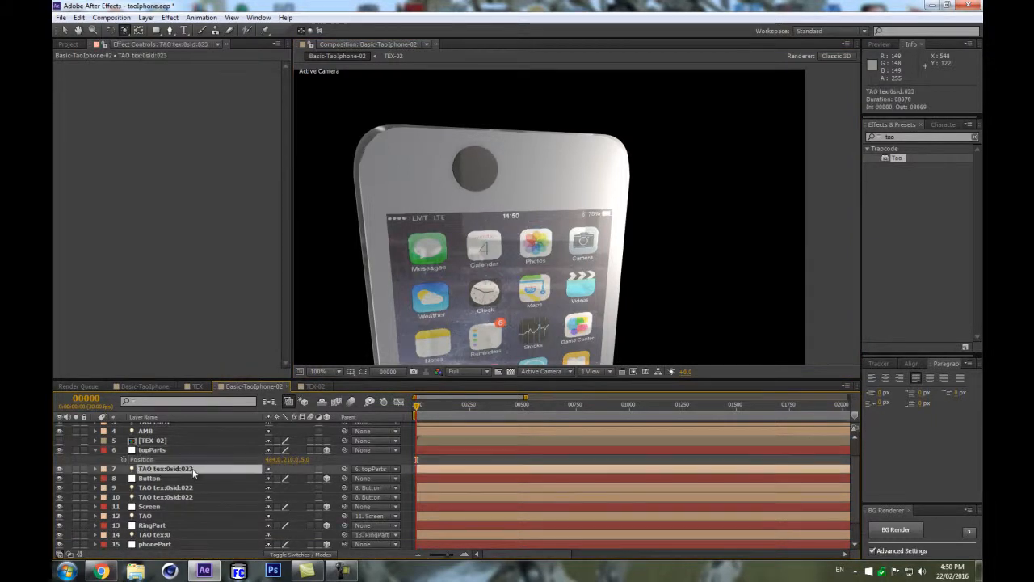
key("a")
key("a")
scroll(255, 497, "down", 1)
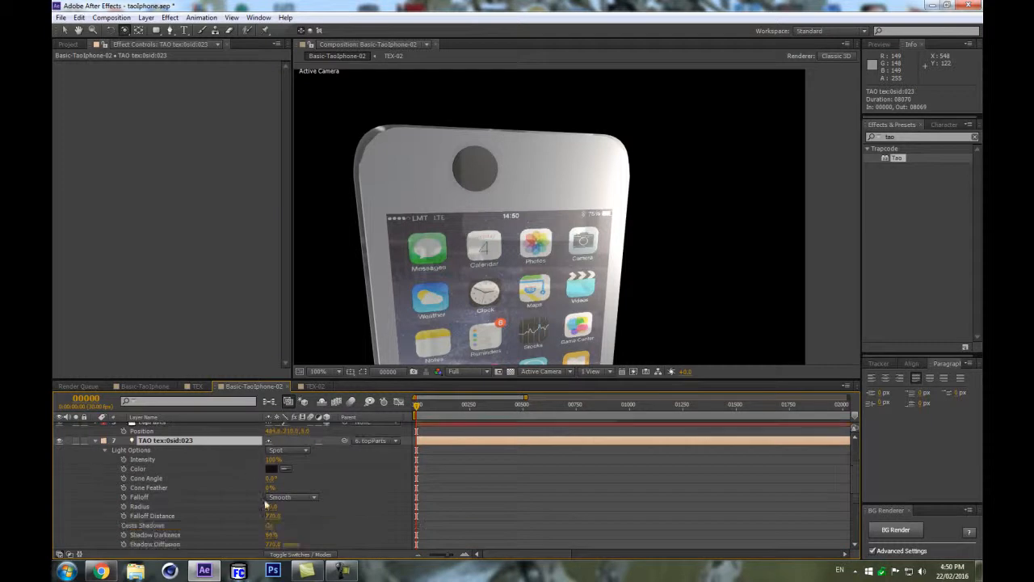
scroll(178, 445, "up", 1)
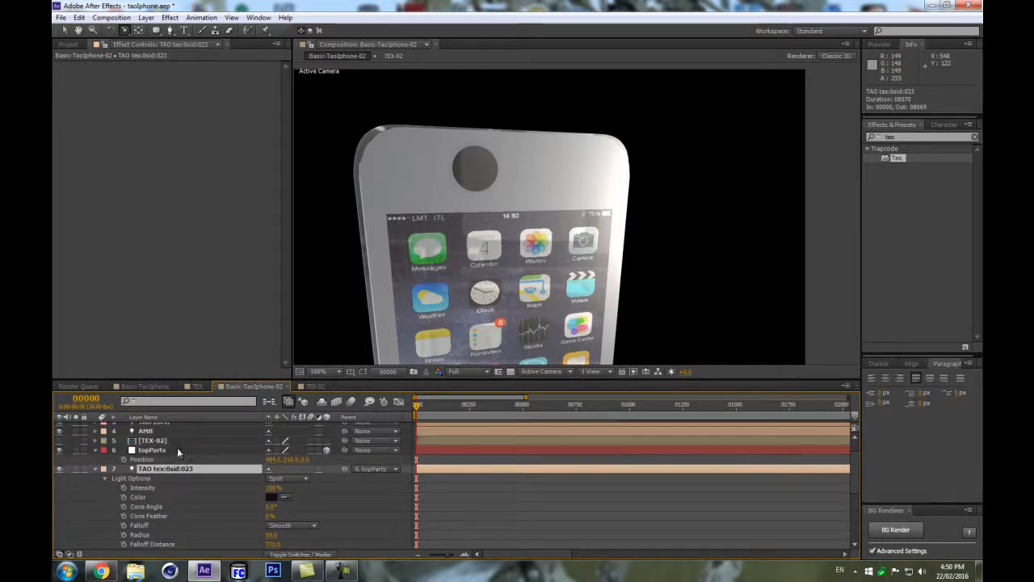
left_click(178, 450)
type("_1")
key("Return")
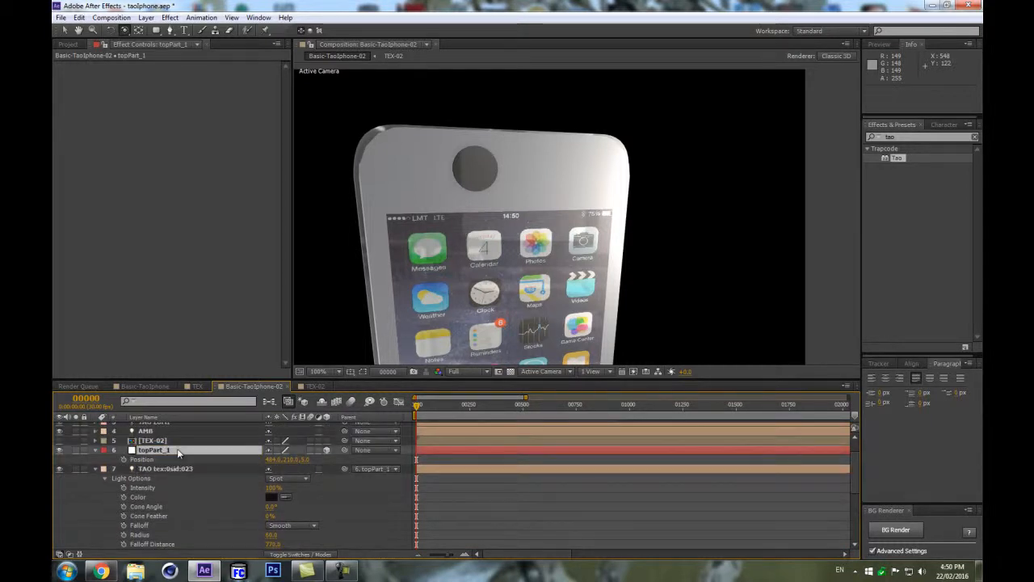
Reduce the topPart_1 light's radius to 5.0 to make a small dot.
scroll(279, 521, "down", 1)
left_click_drag(271, 511, 246, 516)
scroll(137, 509, "up", 1)
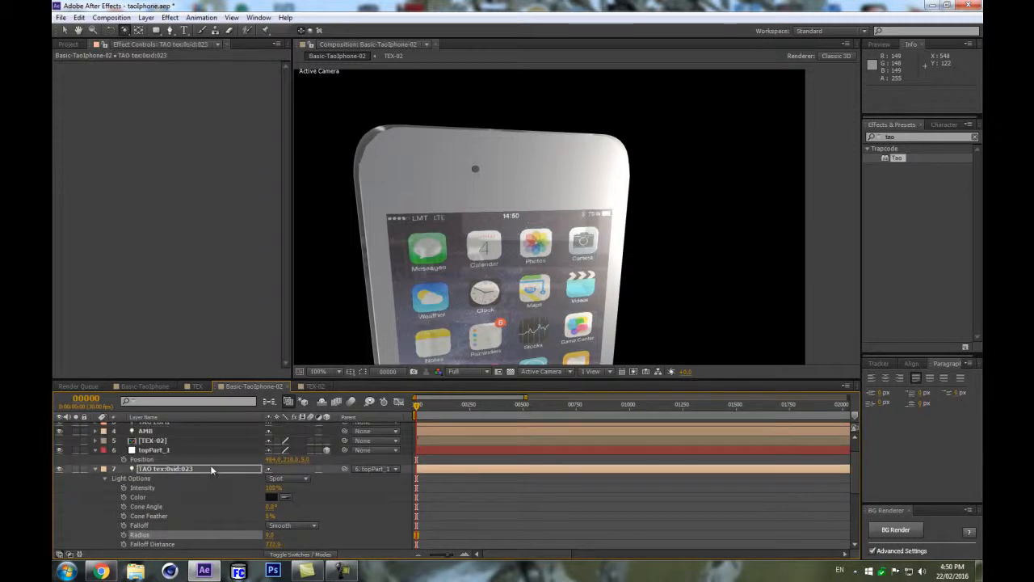
Set the label color of topPart_1 and its light to Purple.
left_click(108, 470)
left_click(95, 449)
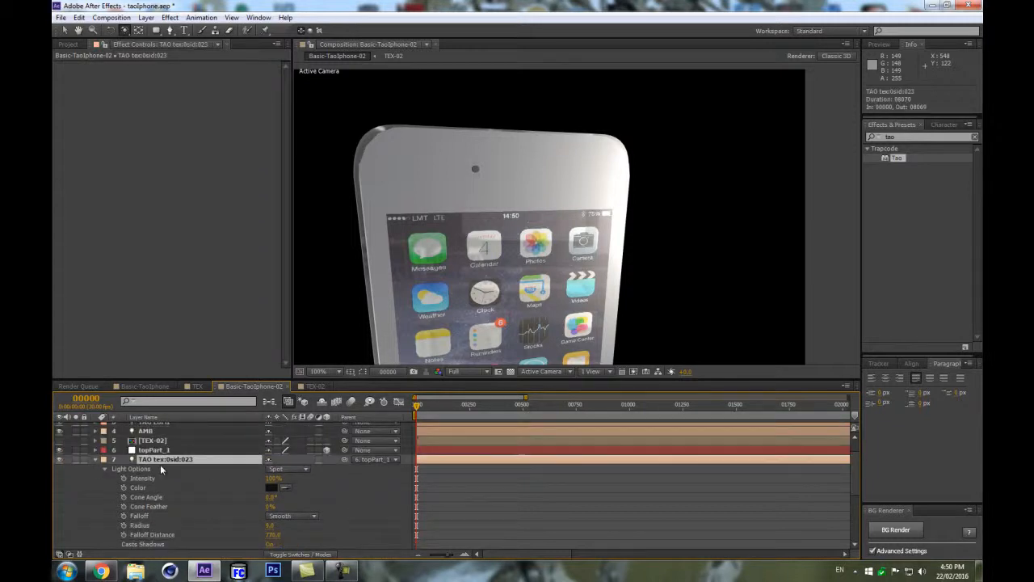
left_click(95, 460)
left_click(155, 450, "shift")
left_click(102, 461)
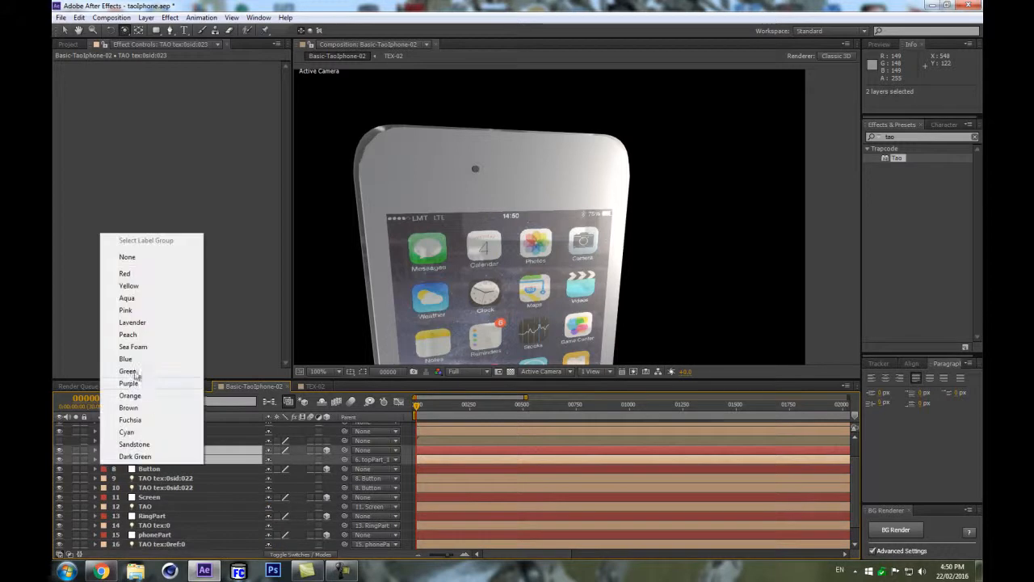
left_click(128, 383)
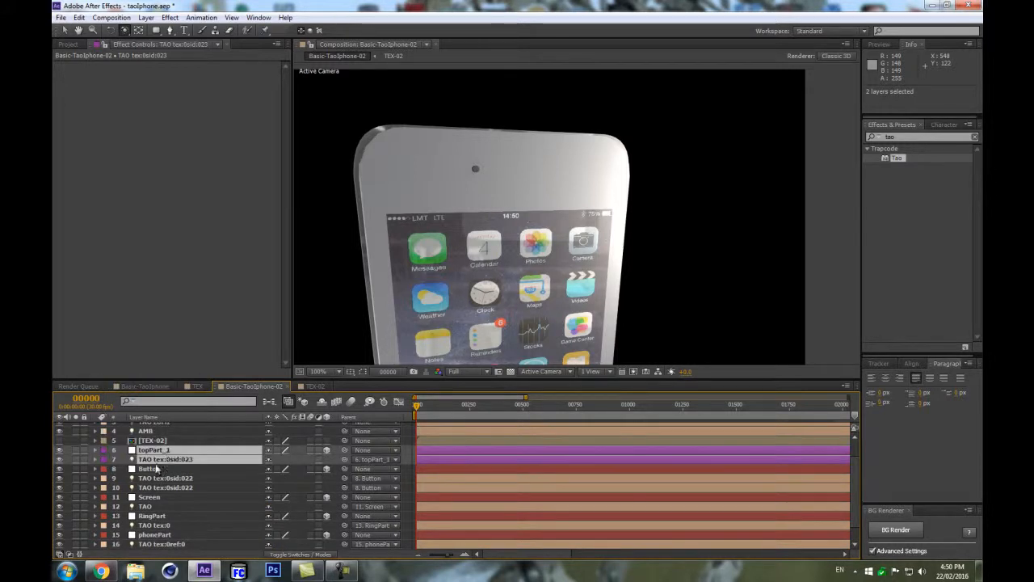
Duplicate topPart_1 with its light and place the copies at the top of the layer stack.
key("ctrl+d")
left_click_drag(165, 469, 166, 457)
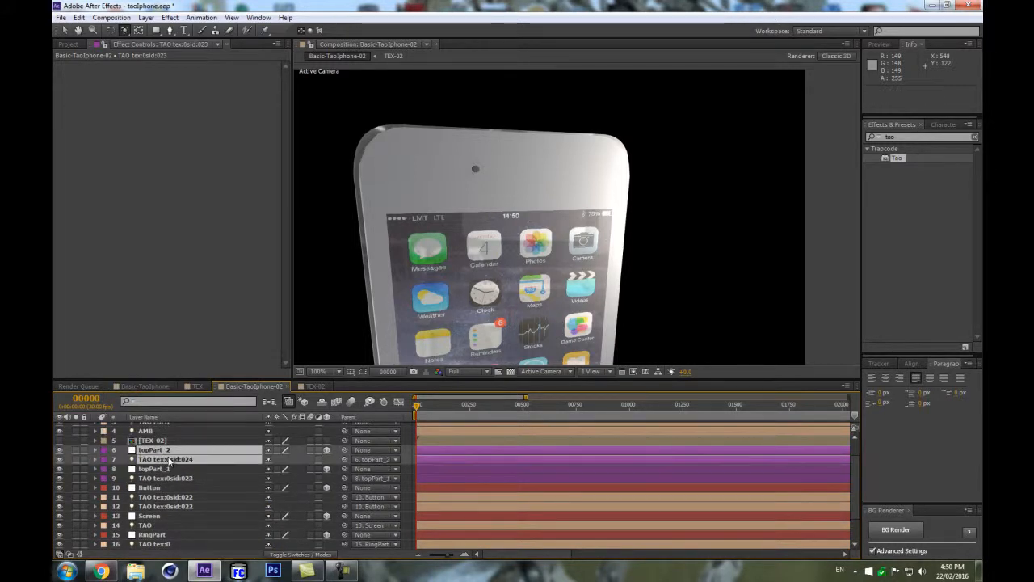
Move topPart_2's position to about 524, 196, 5 to add a second dot beside the first.
left_click(161, 450)
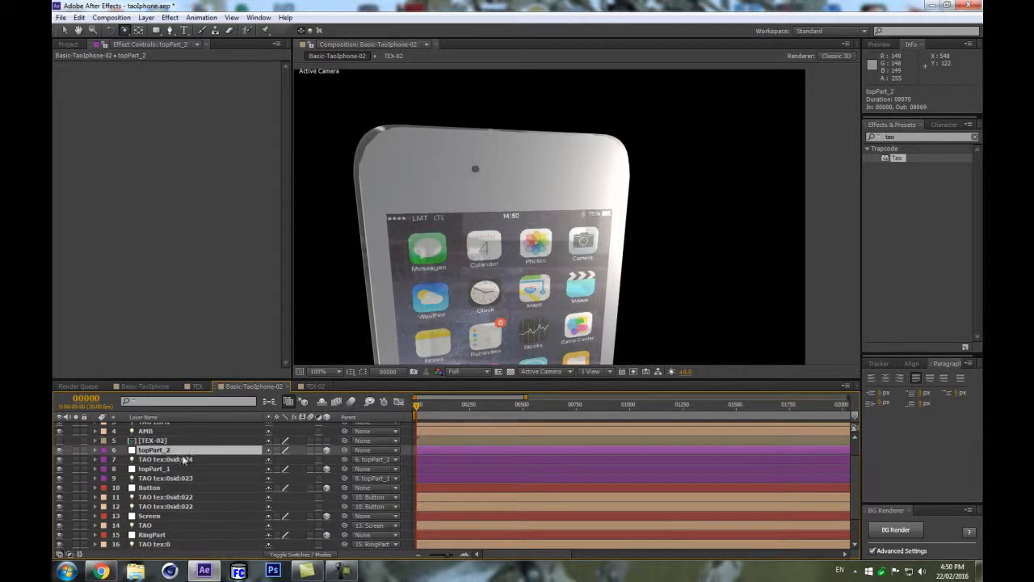
key("p")
mouse_move(290, 467)
left_mouse_down()
mouse_move(273, 464)
mouse_move(284, 459)
left_mouse_up()
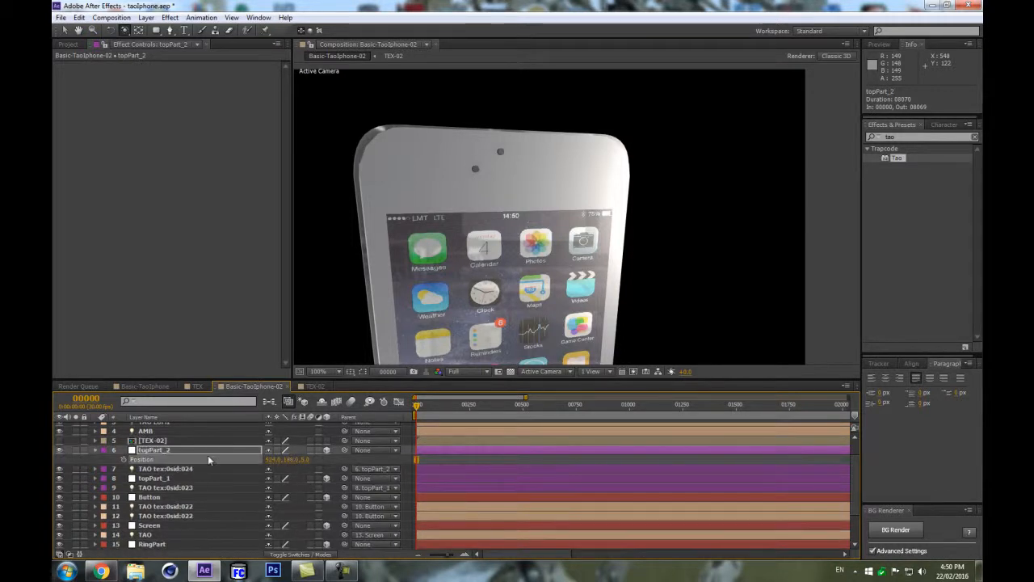
Inspect topPart_2's material options and its light's options, and compare with the reference photo.
key("a")
key("a")
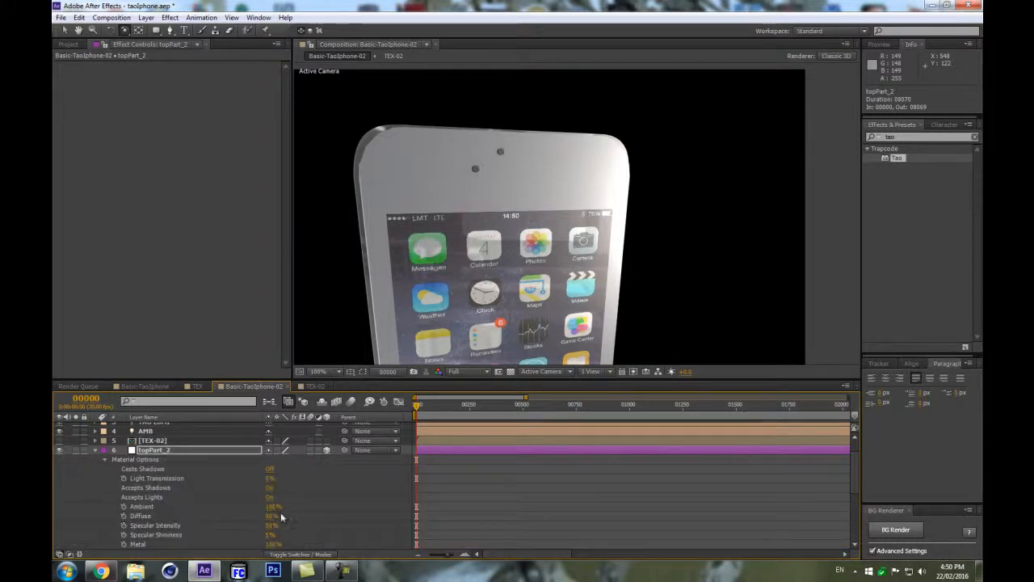
scroll(282, 521, "down", 1)
scroll(185, 470, "up", 1)
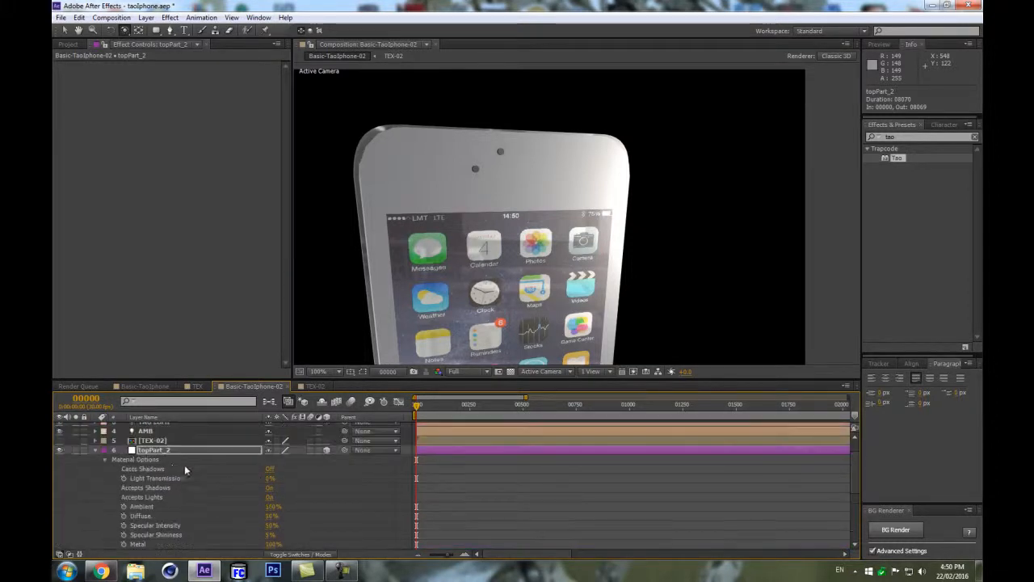
left_click(95, 451)
left_click(160, 460)
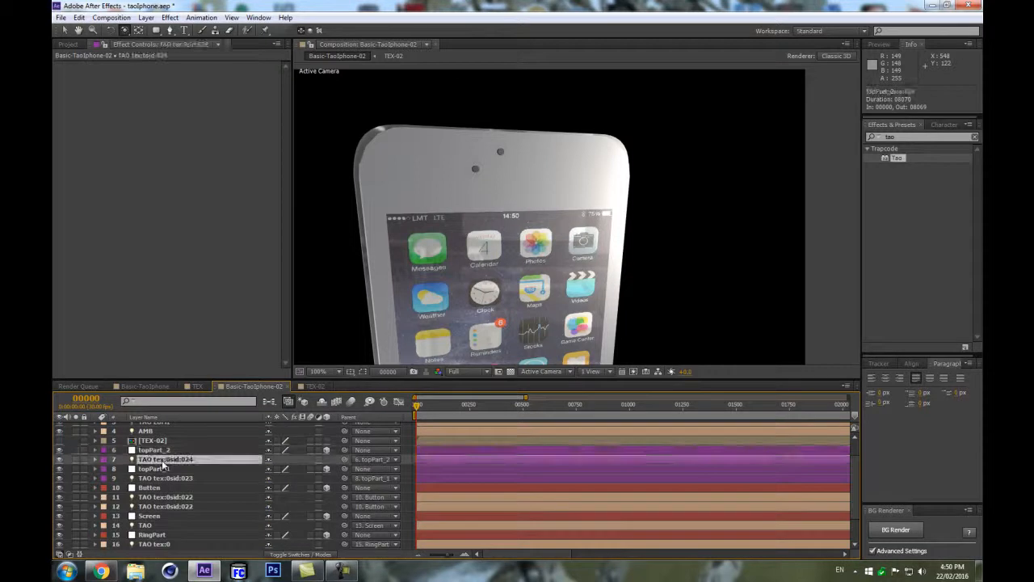
key("a")
key("a")
scroll(240, 497, "down", 2)
left_click(270, 469)
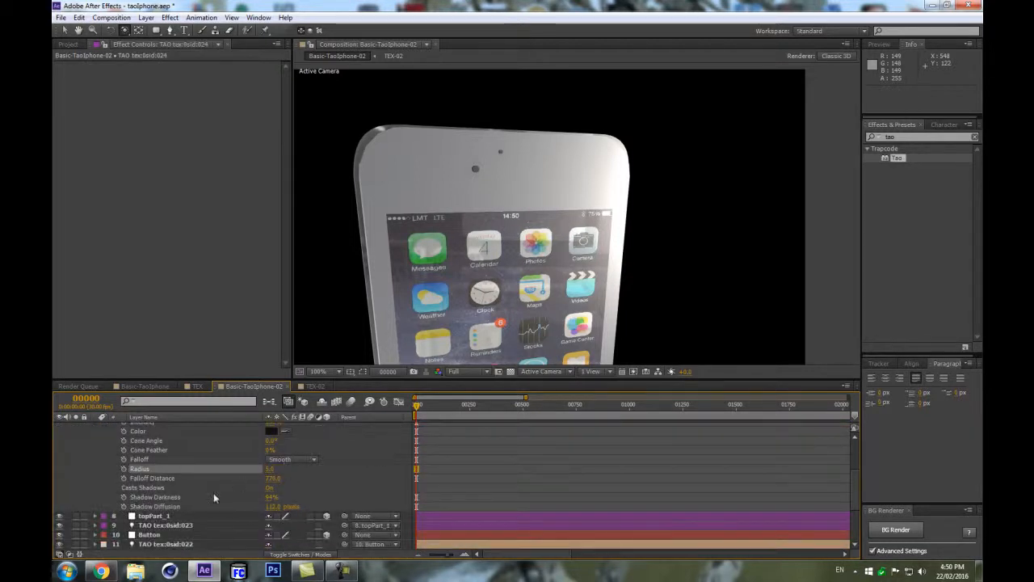
left_click(100, 571)
left_click(100, 571)
scroll(161, 491, "up", 2)
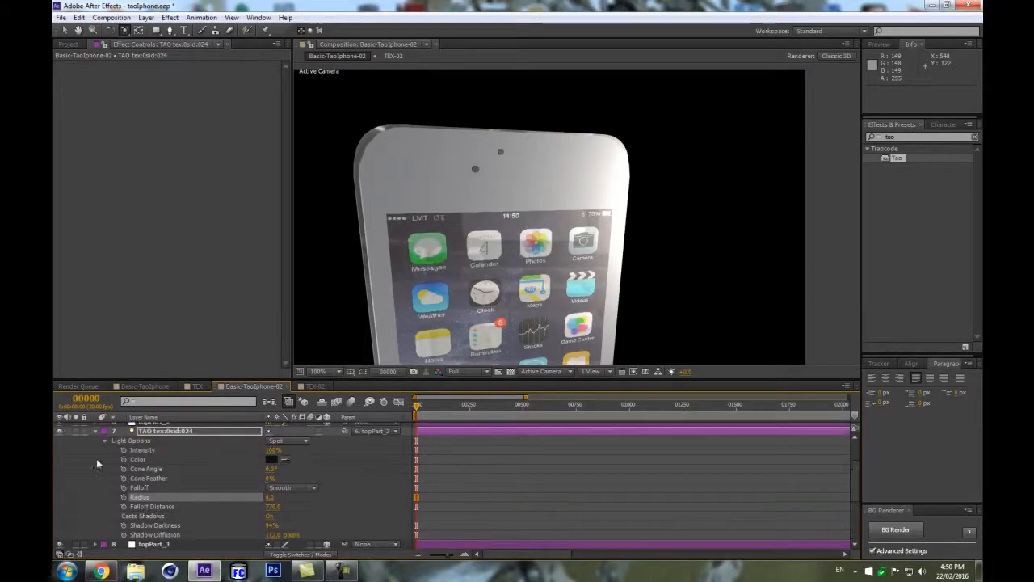
left_click(96, 432)
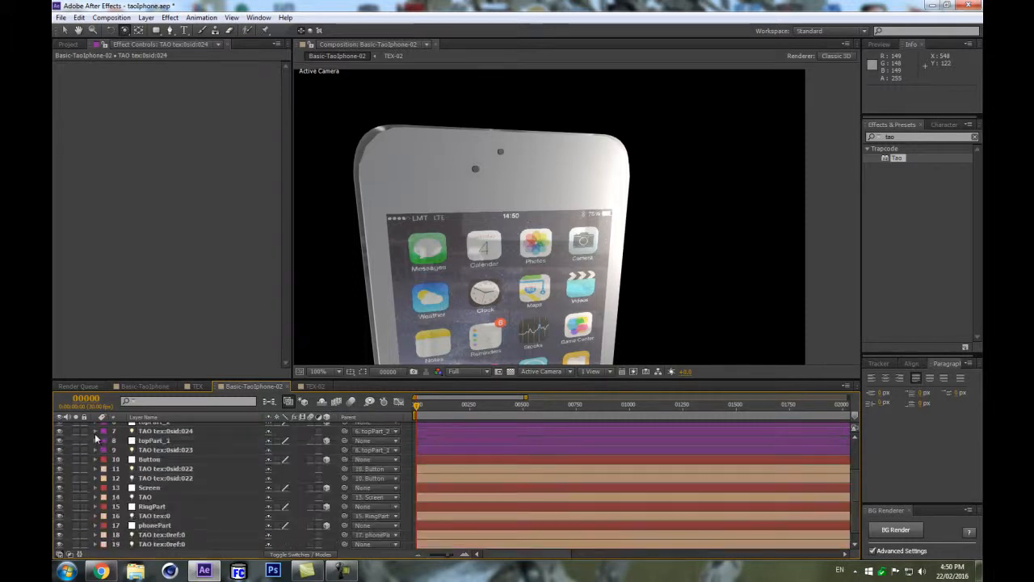
scroll(158, 472, "up", 2)
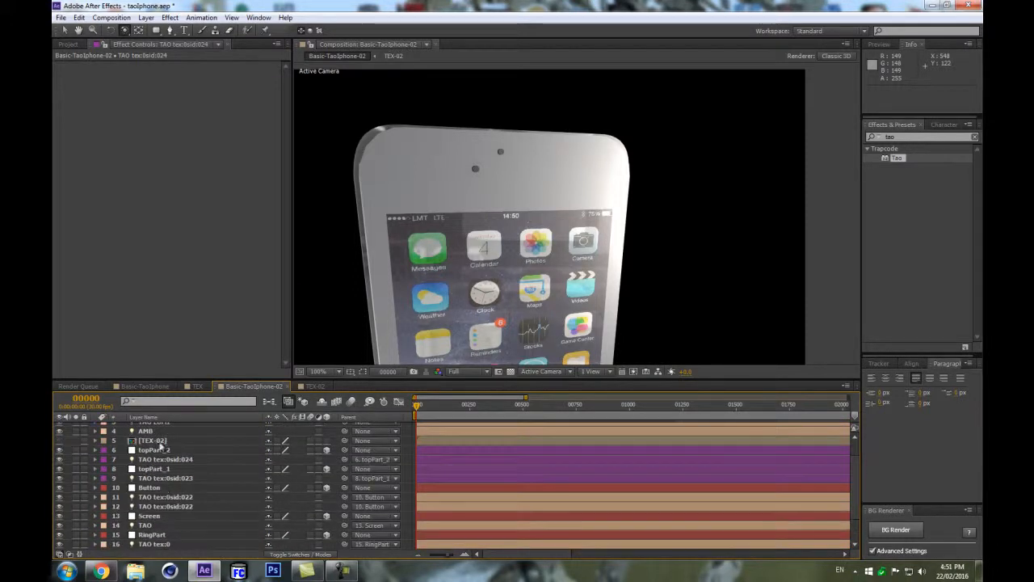
Duplicate topPart_2 with its light to create topPart_3 at the top of the stack.
left_click(166, 462)
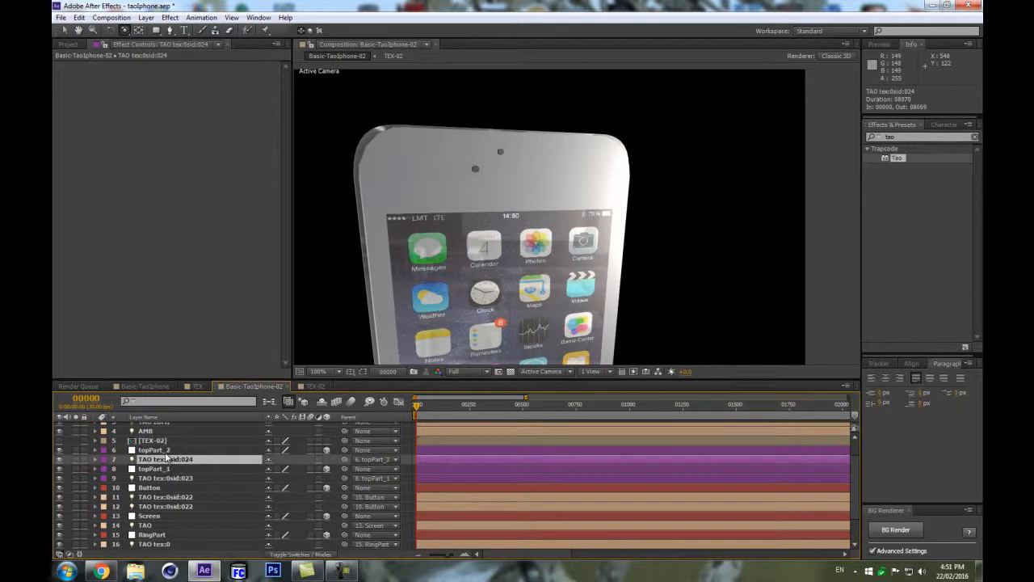
left_click(167, 451, "ctrl")
key("ctrl+d")
left_click_drag(187, 471, 193, 460)
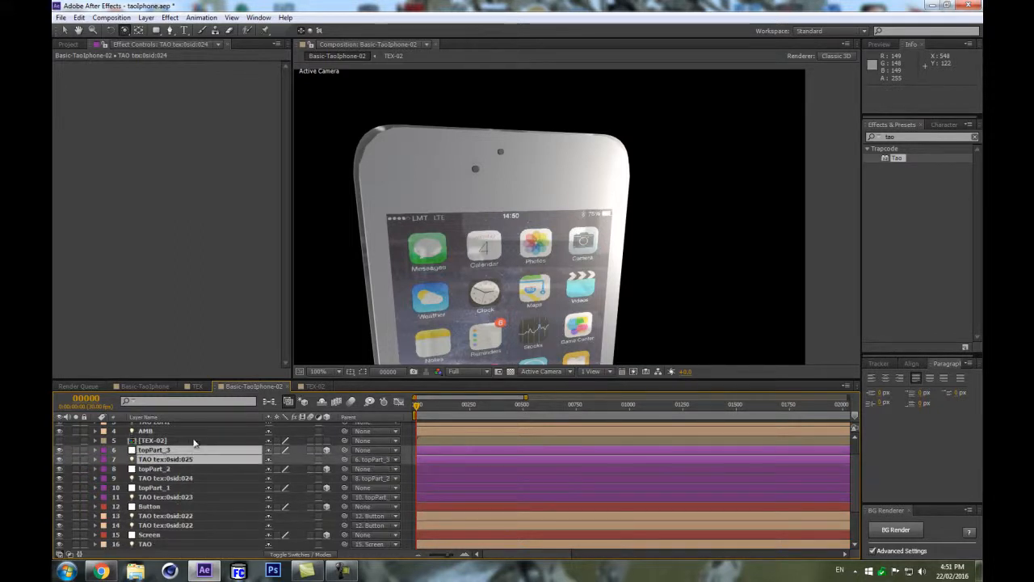
Move topPart_3's position to place a third dot just above the second near the phone's top.
left_click(196, 460)
key("p")
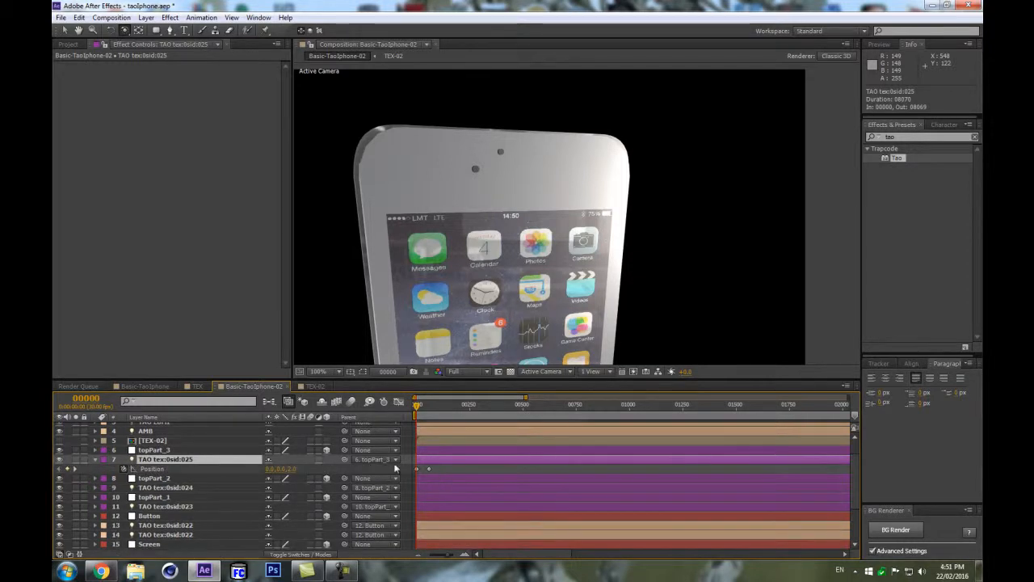
left_click(250, 450)
key("p")
left_click_drag(305, 458, 317, 456)
left_click_drag(437, 486, 403, 476)
left_click(124, 478)
left_click(123, 477)
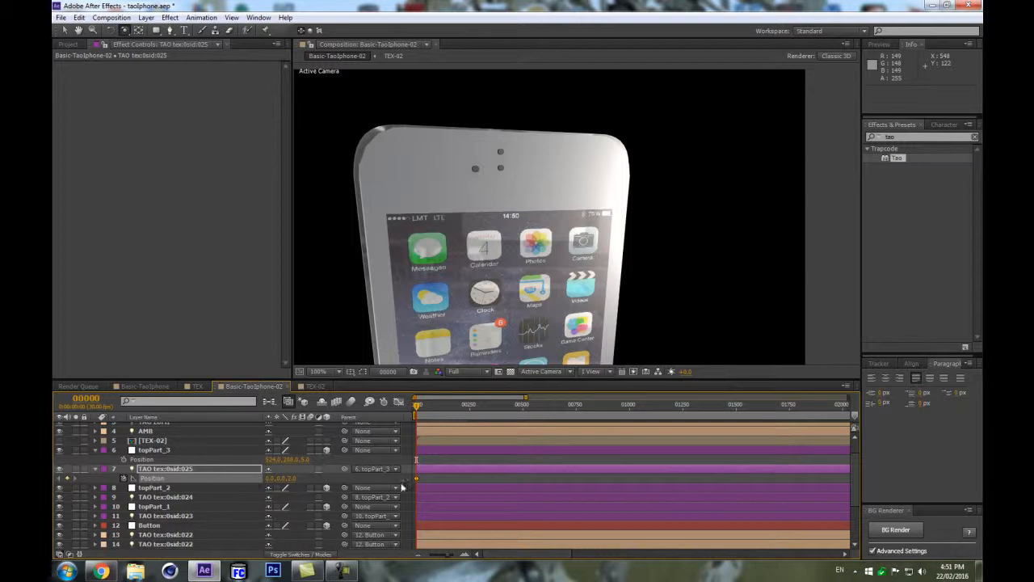
Move the TAO light's position keyframe later in time and adjust its x position.
left_click_drag(415, 476, 436, 477)
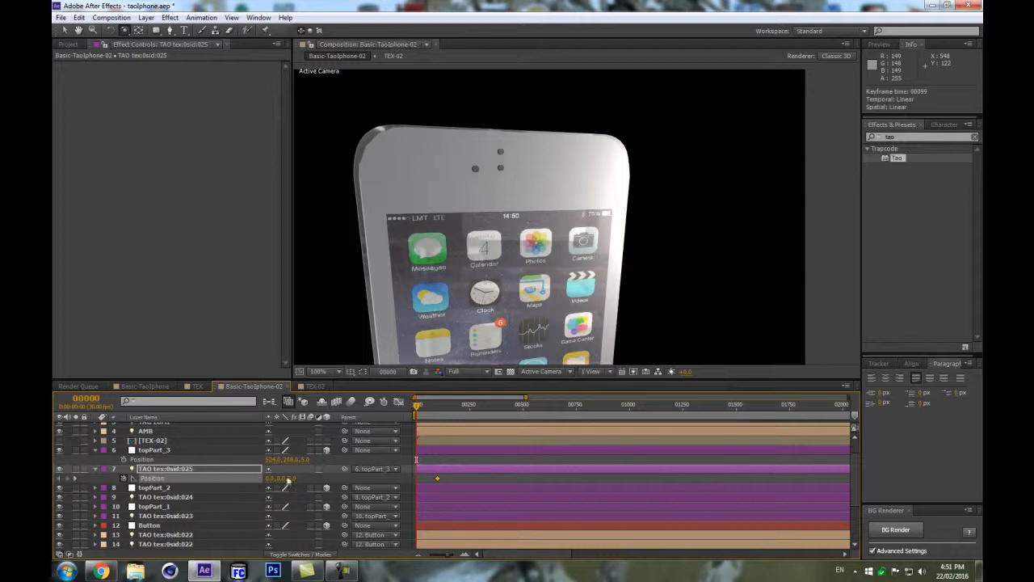
left_click_drag(270, 479, 257, 479)
Set the light's X Rotation to 90°.
left_click(224, 478)
key("r")
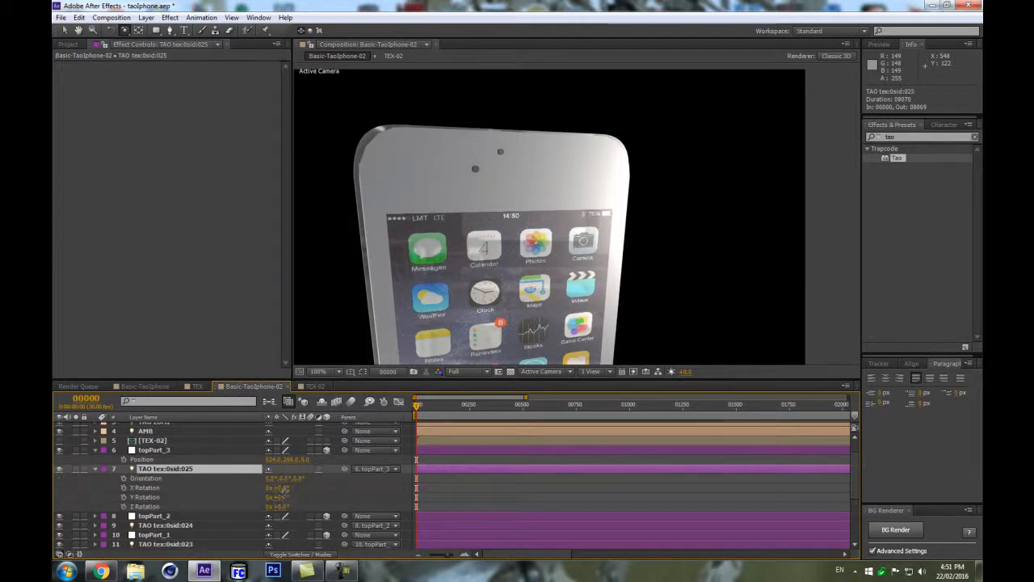
left_click(283, 488)
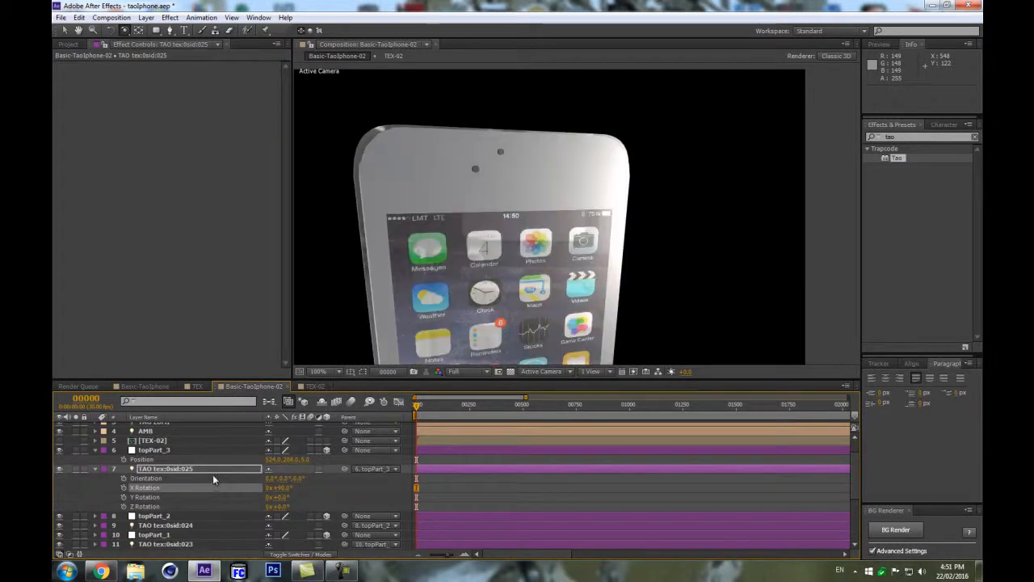
Unparent the light from topPart_3 and set its position to about 496, 208, -18.
left_click(211, 471)
key("p")
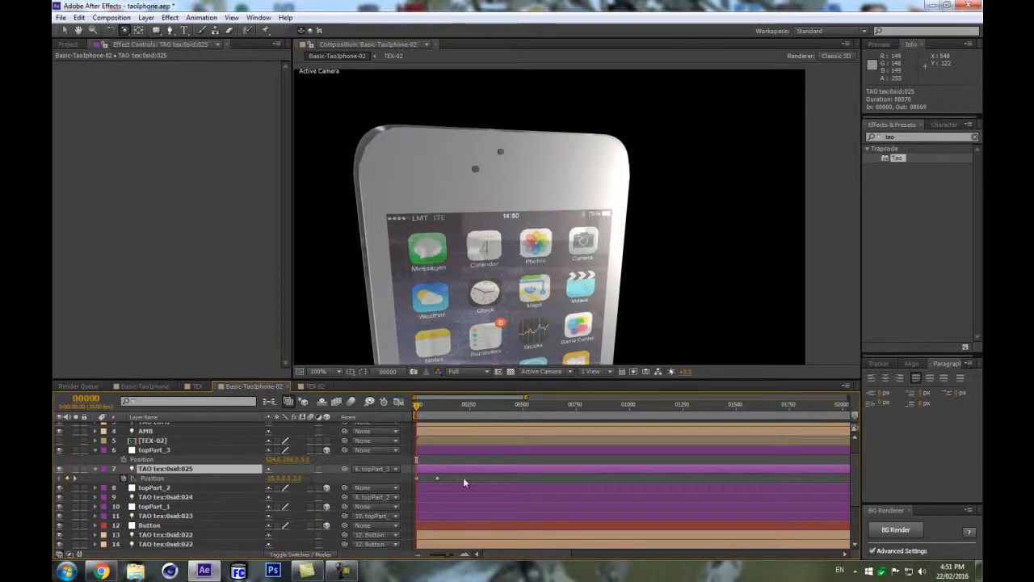
left_click(383, 471)
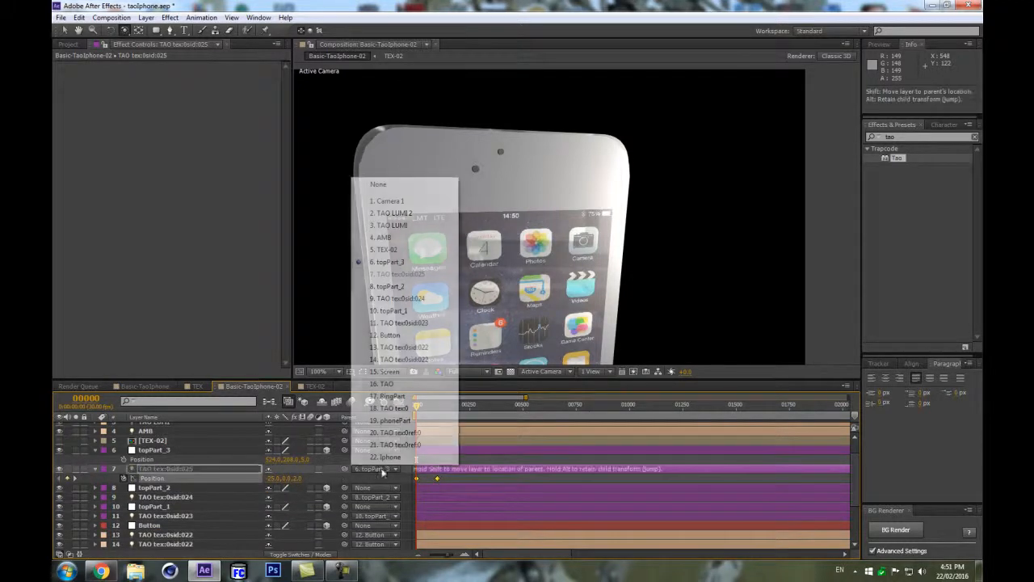
left_click(396, 189)
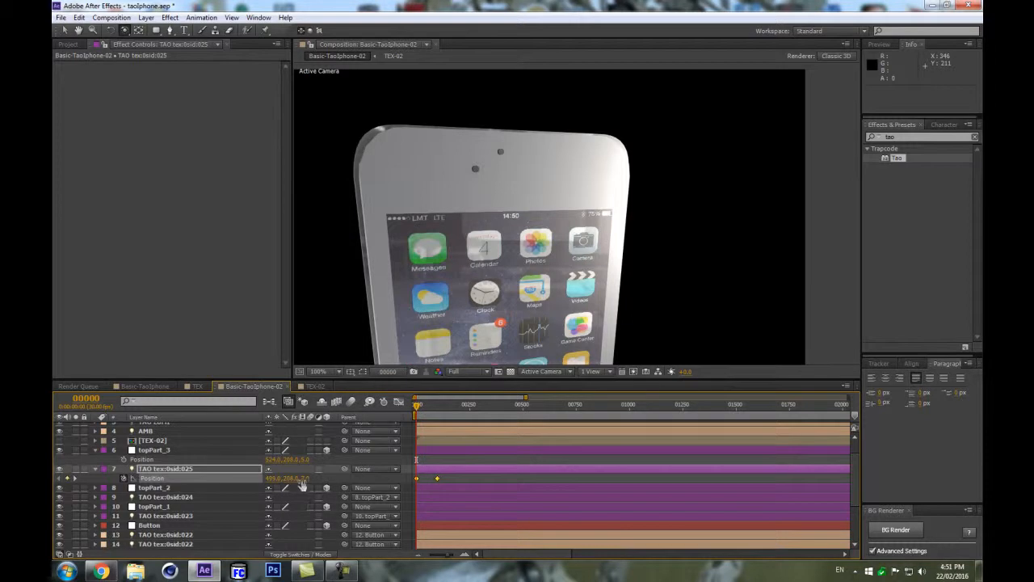
left_click_drag(300, 478, 287, 476)
left_click(326, 483)
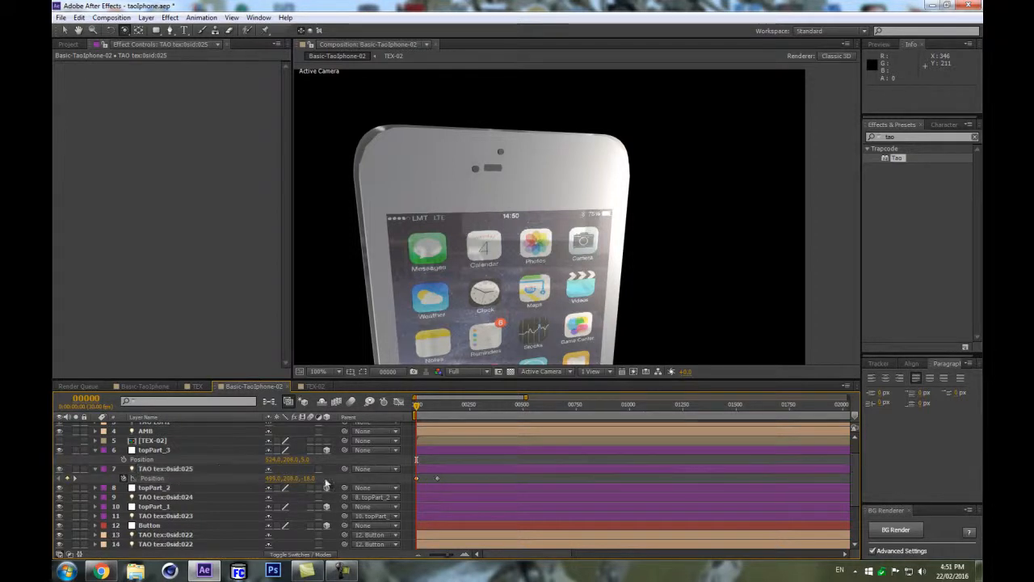
Re-enter the light's X Rotation as 90°, undoing an accidental Z Rotation change.
left_click(216, 467)
key("r")
left_click(282, 488)
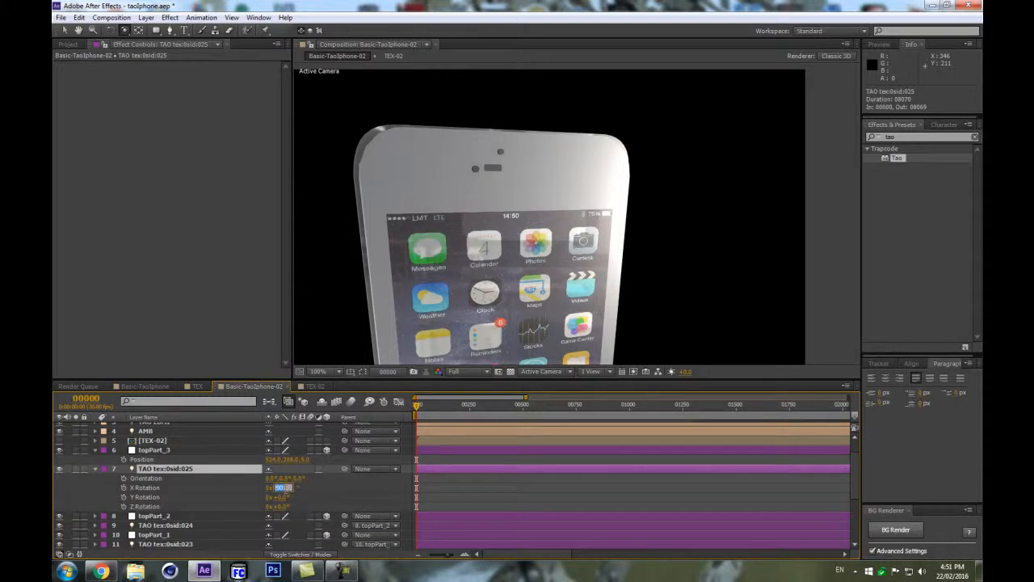
key("Return")
scroll(446, 214, "up", 1)
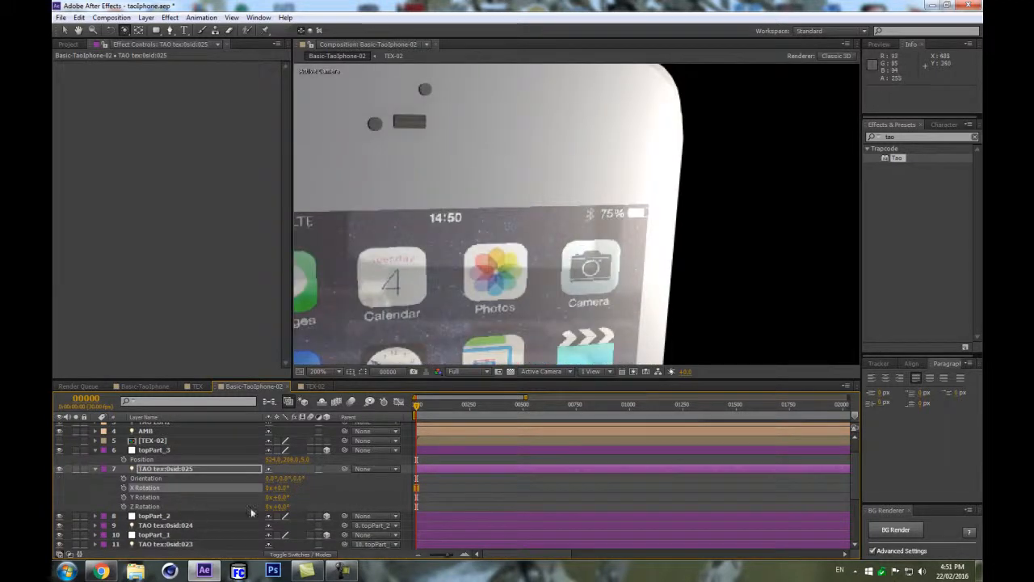
mouse_move(285, 490)
left_mouse_down()
mouse_move(379, 466)
mouse_move(332, 471)
mouse_move(319, 477)
mouse_move(324, 488)
mouse_move(346, 488)
mouse_move(315, 493)
mouse_move(356, 480)
left_mouse_up()
key("ctrl+z")
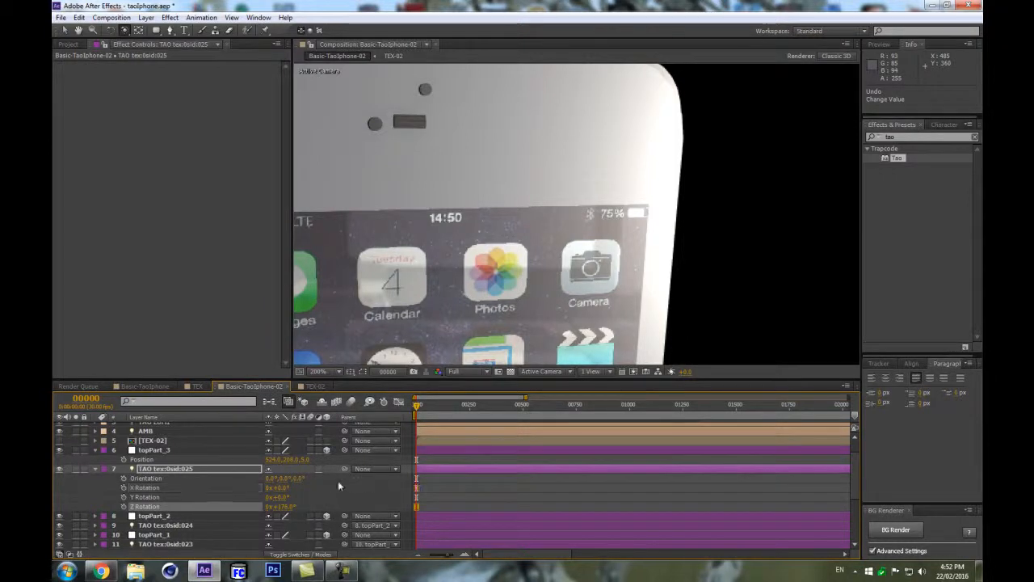
left_click(289, 487)
left_click(279, 489)
type("90")
key("Return")
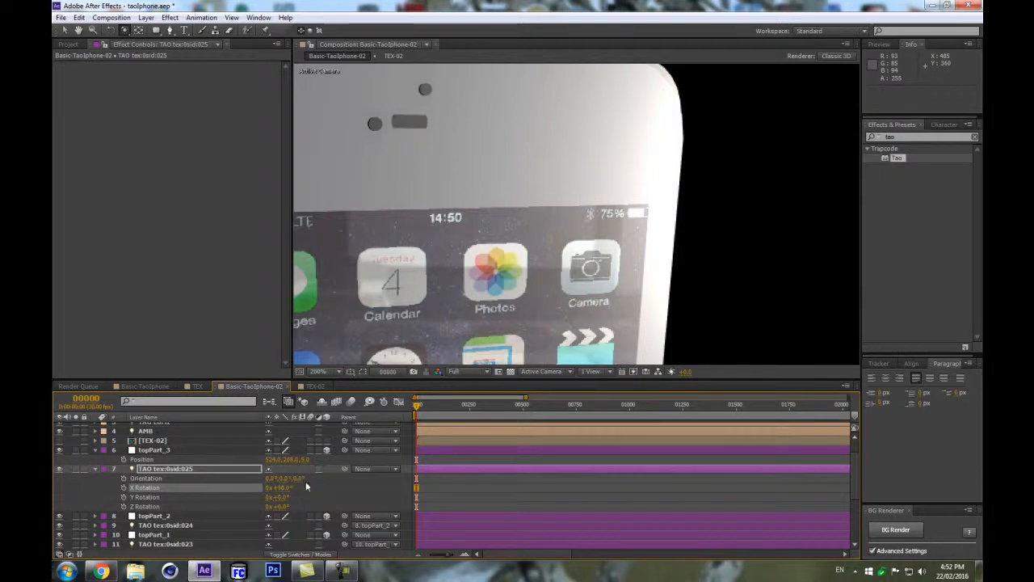
Keyframe the light's x position at frame 0 and frame 99 so the dot stretches into a speaker slot.
left_click(239, 470)
key("p")
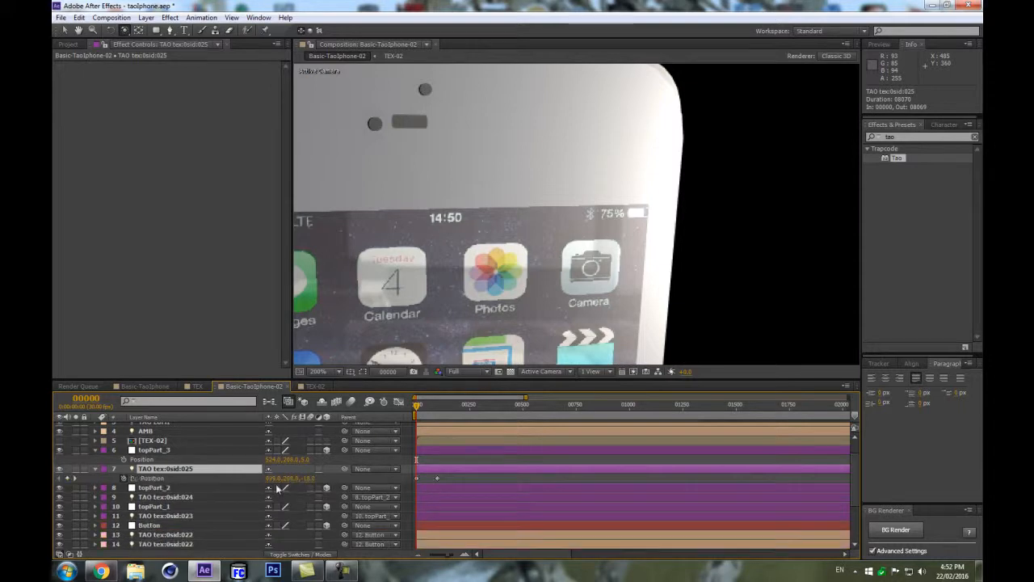
left_click_drag(271, 479, 225, 481)
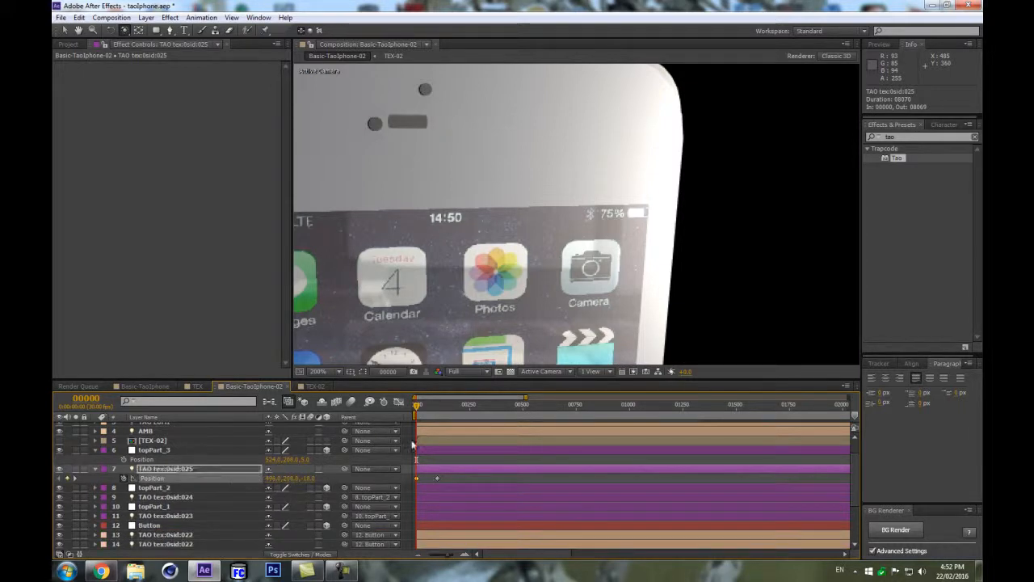
left_click_drag(416, 405, 439, 407)
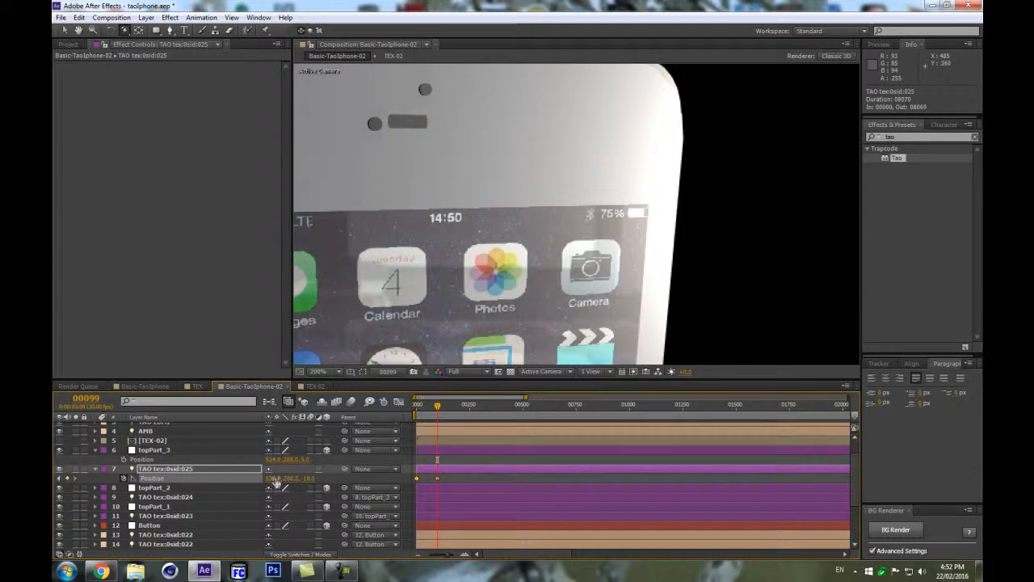
left_click_drag(301, 476, 319, 475)
left_click_drag(421, 406, 397, 410)
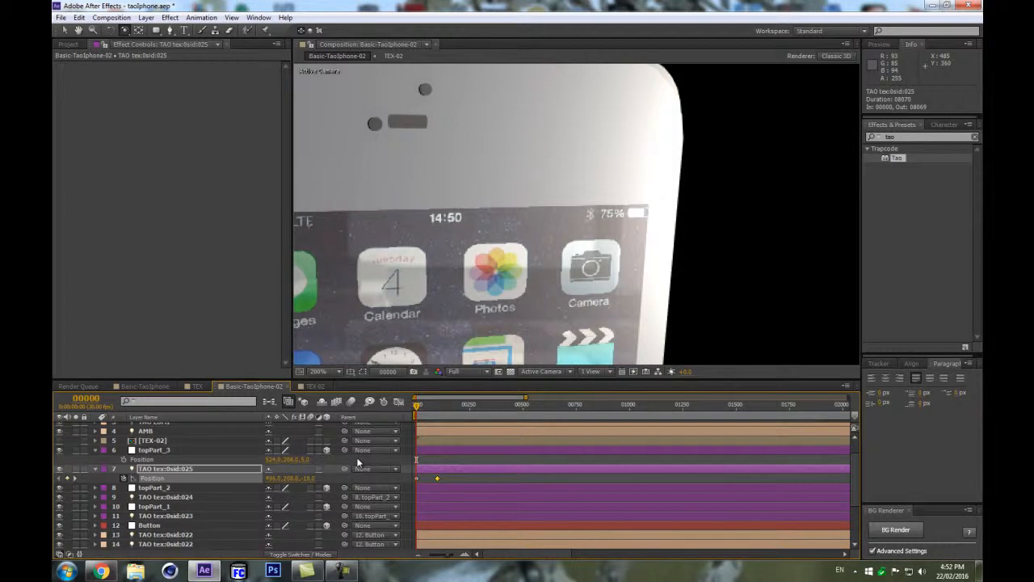
Reduce the slot light's Radius to about 2.5 to thin the speaker slot.
left_click(216, 470)
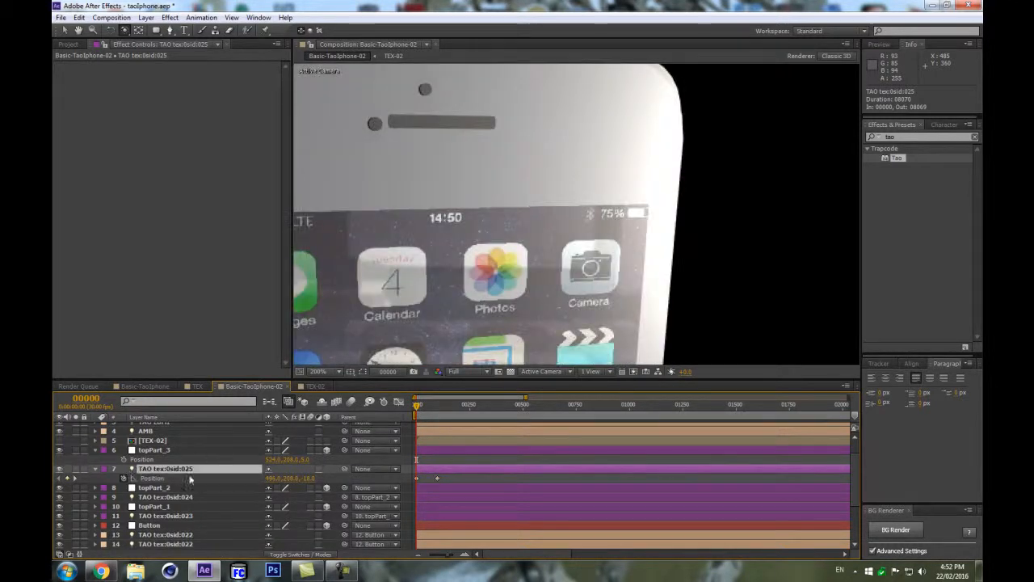
left_click(189, 449)
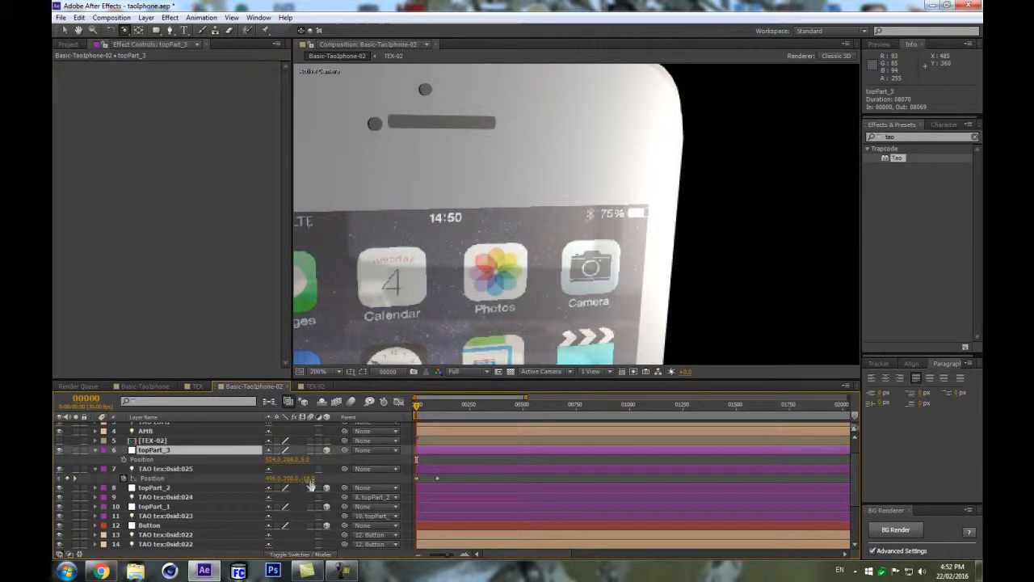
left_click(245, 472)
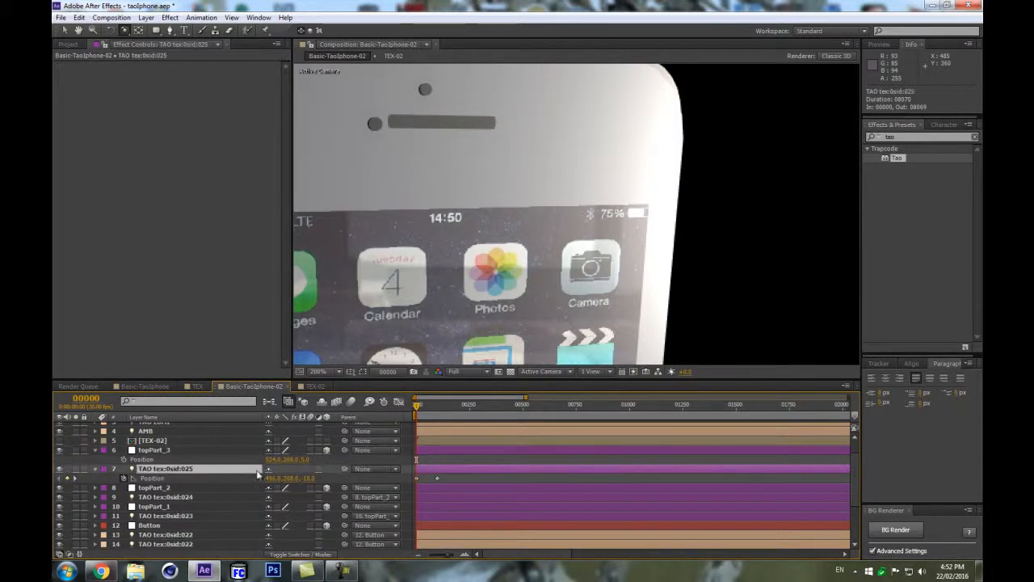
key("u")
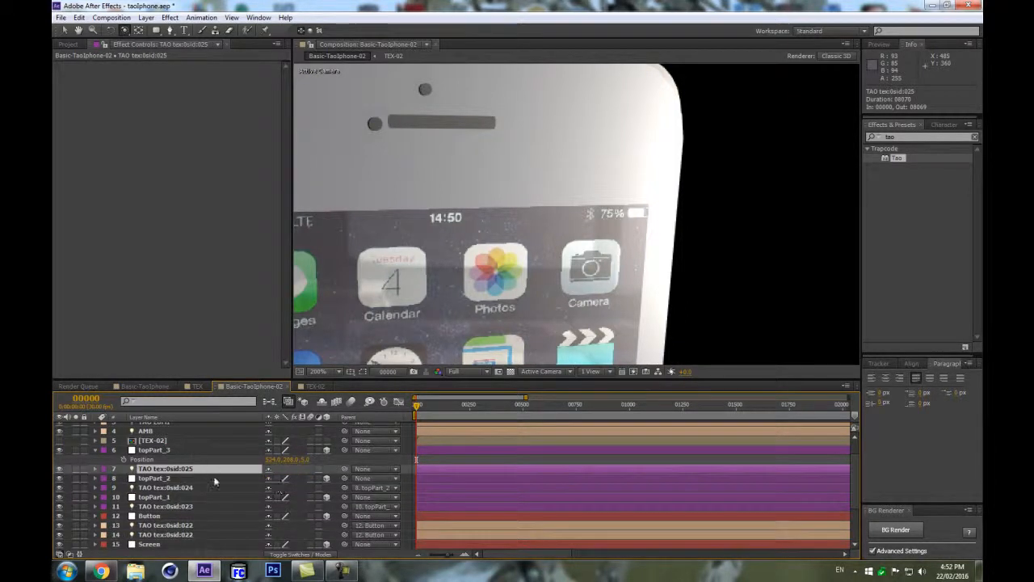
key("a")
key("a")
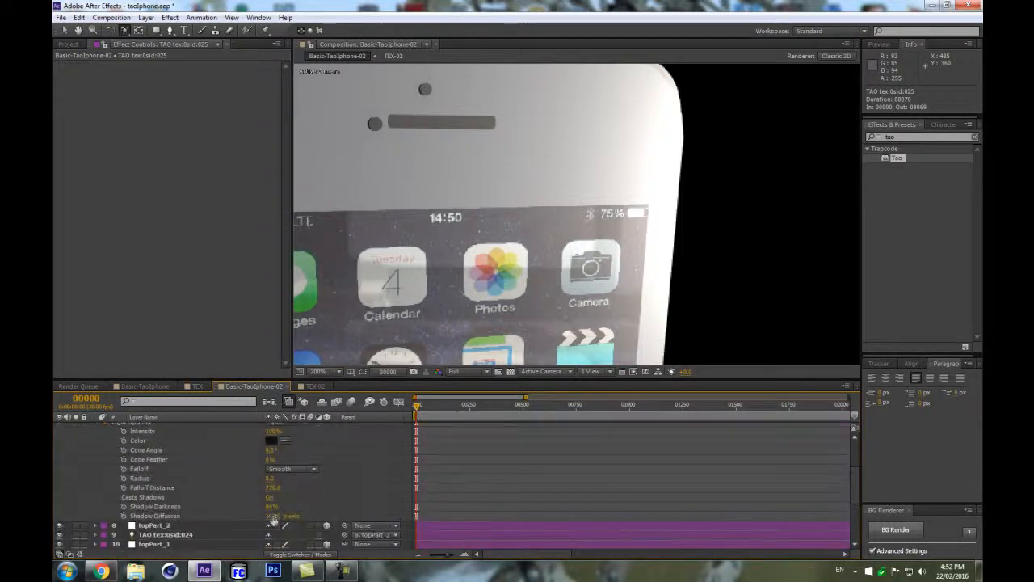
left_click_drag(272, 479, 269, 481)
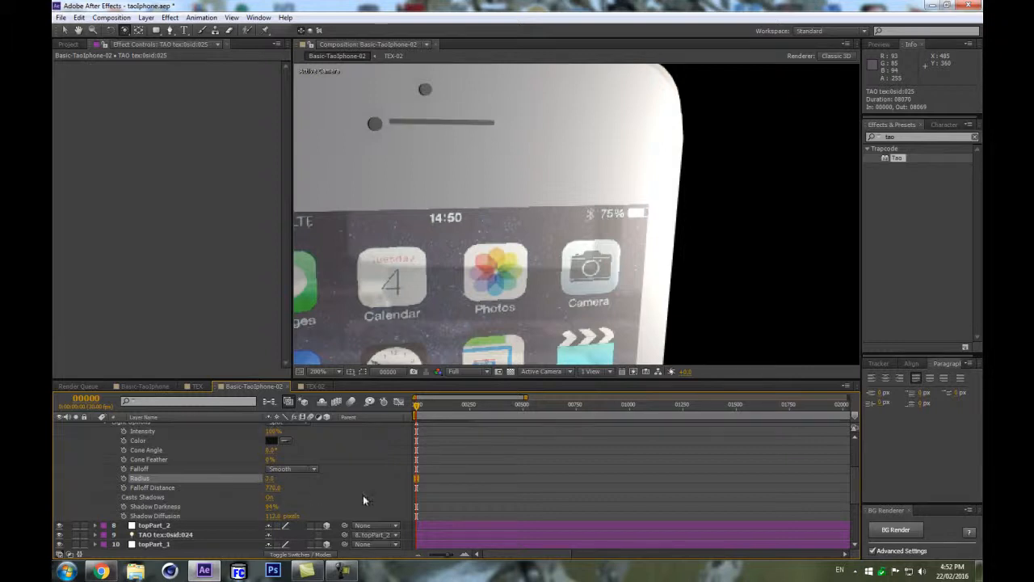
Nudge topPart_2's x position slightly.
scroll(365, 496, "up", 2)
left_click(101, 469)
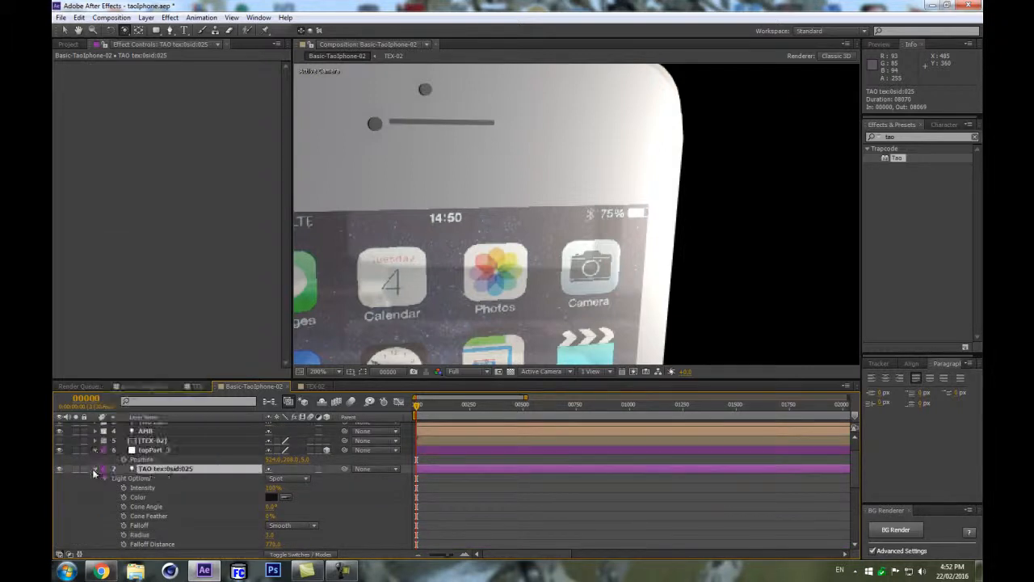
left_click(96, 469)
left_click_drag(468, 221, 442, 202)
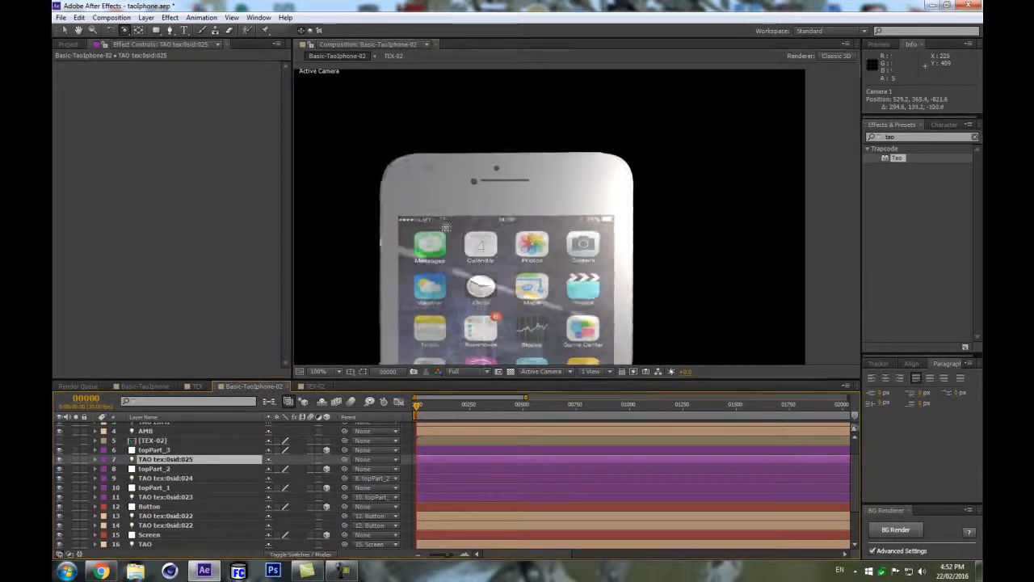
left_click(183, 469)
key("p")
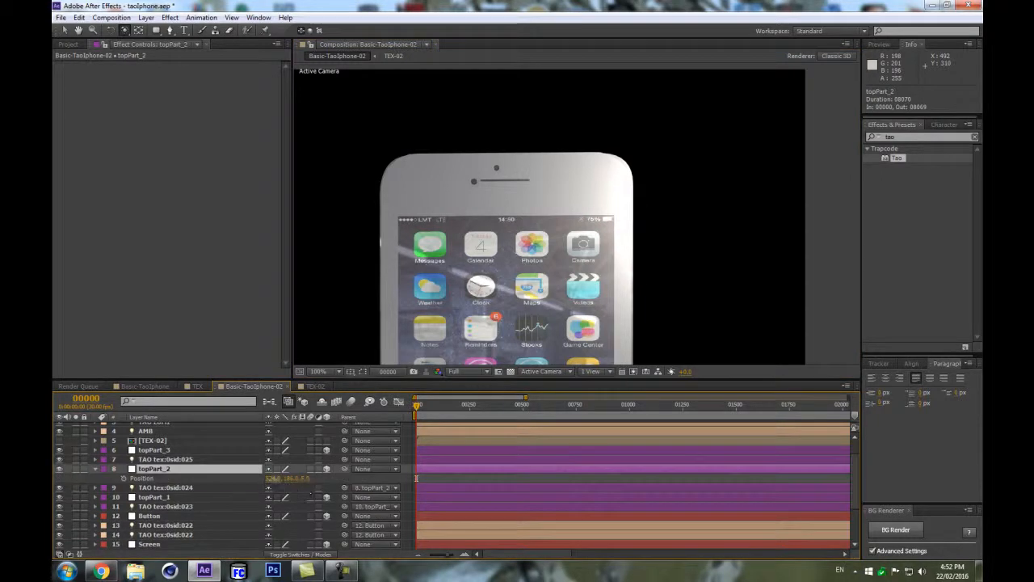
left_click_drag(272, 479, 277, 479)
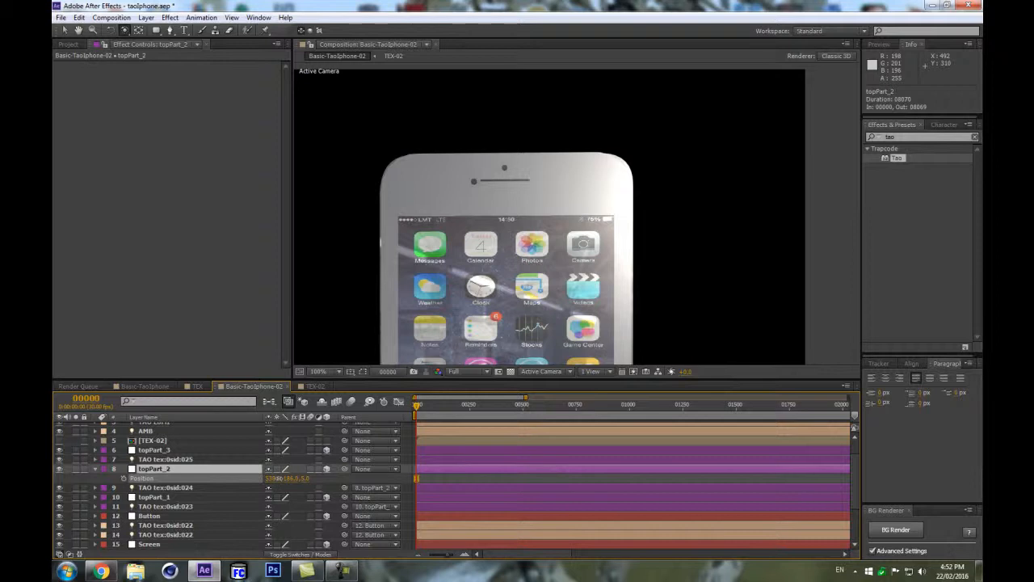
After checking the iPhone reference photo in the browser, set the slot light's Radius to 5.
left_click(103, 571)
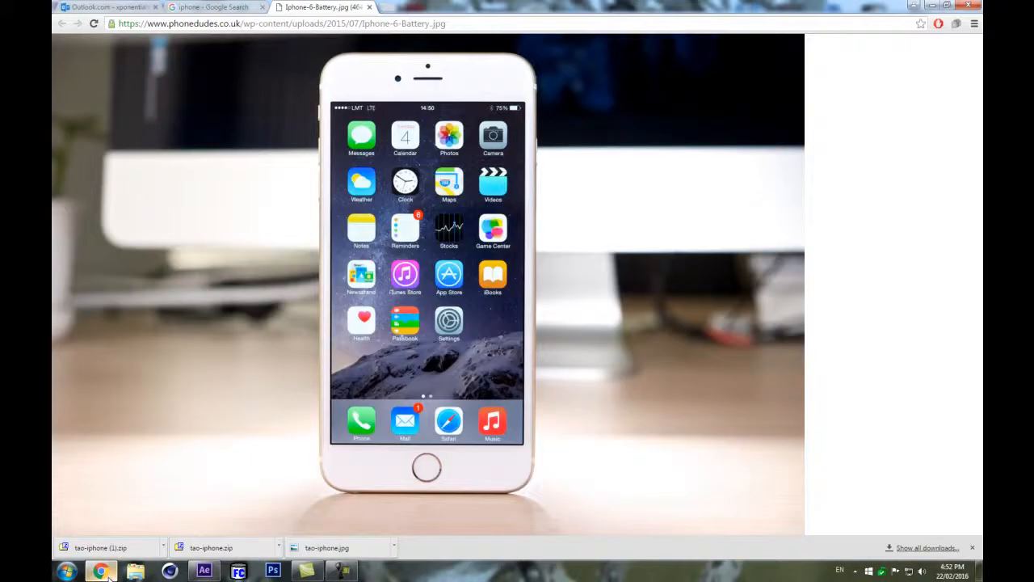
left_click(107, 573)
left_click(178, 498)
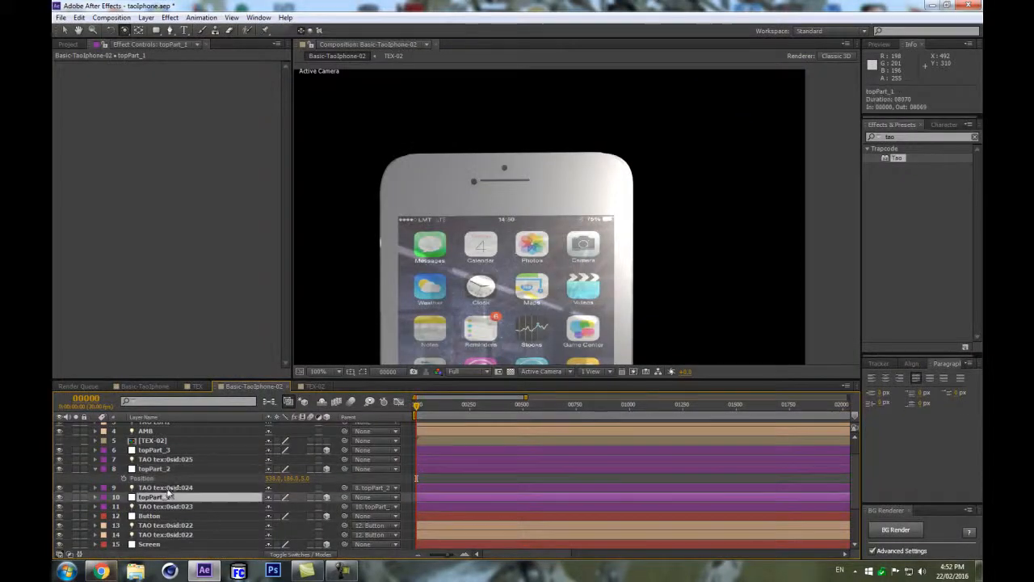
left_click(168, 489)
left_click(155, 460)
key("a")
key("a")
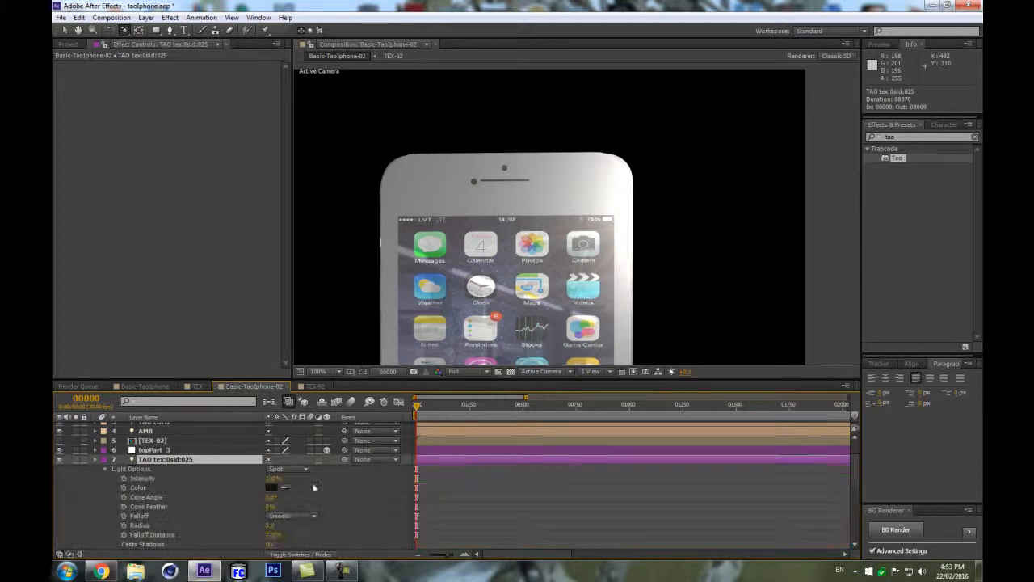
left_click(268, 525)
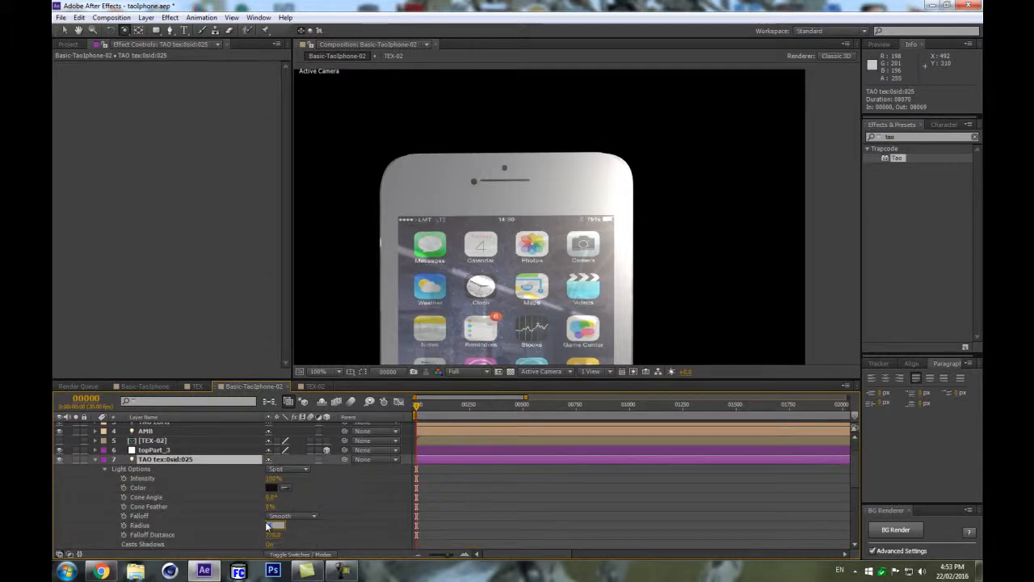
type("5")
key("Return")
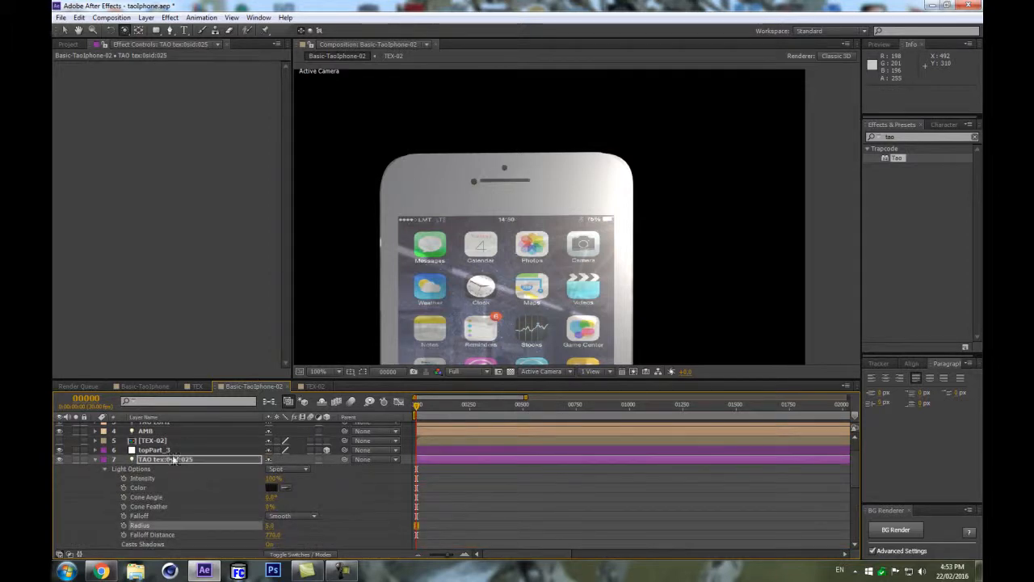
Shift the slot light's x position and apply Time-Reverse Keyframes to its position keyframes.
key("p")
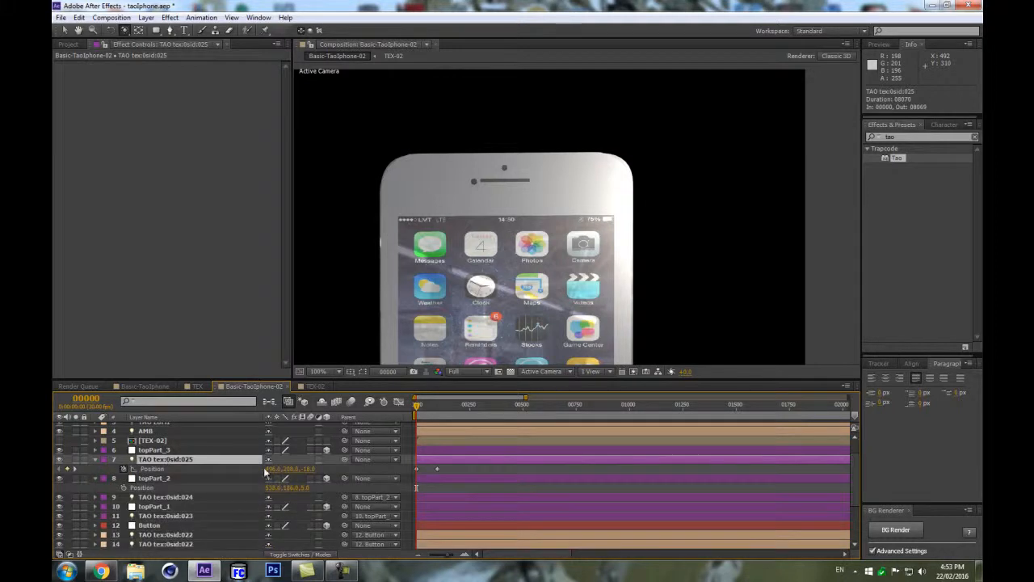
mouse_move(271, 468)
left_mouse_down()
mouse_move(291, 469)
mouse_move(280, 468)
left_mouse_up()
left_click(437, 468)
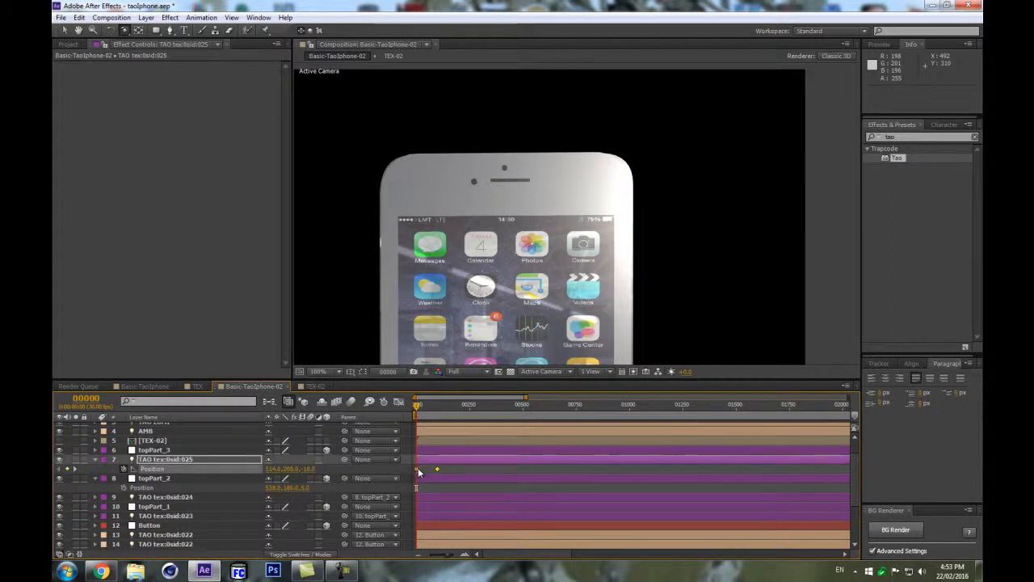
right_click(417, 468)
mouse_move(506, 463)
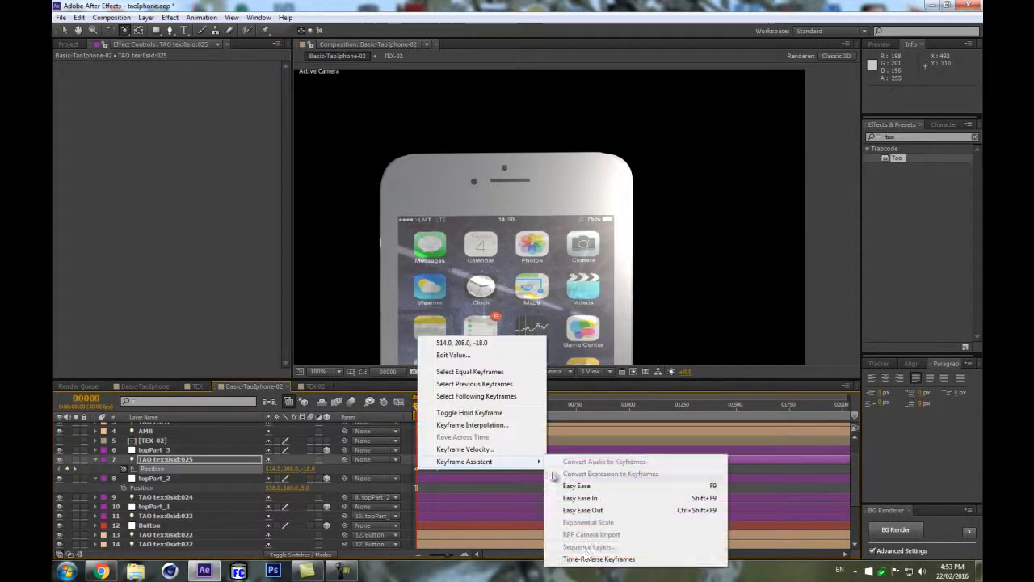
left_click(591, 559)
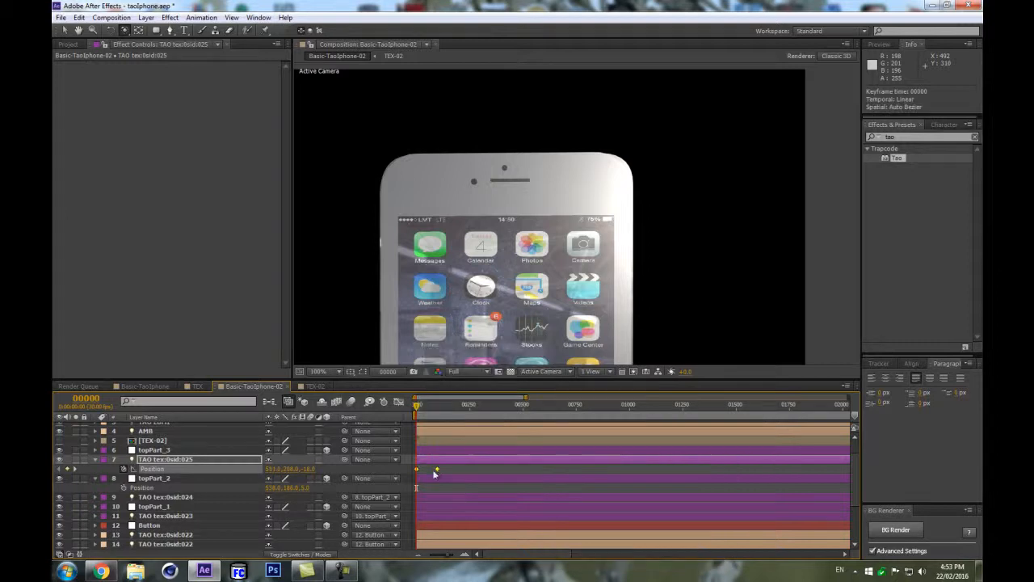
left_click(293, 475)
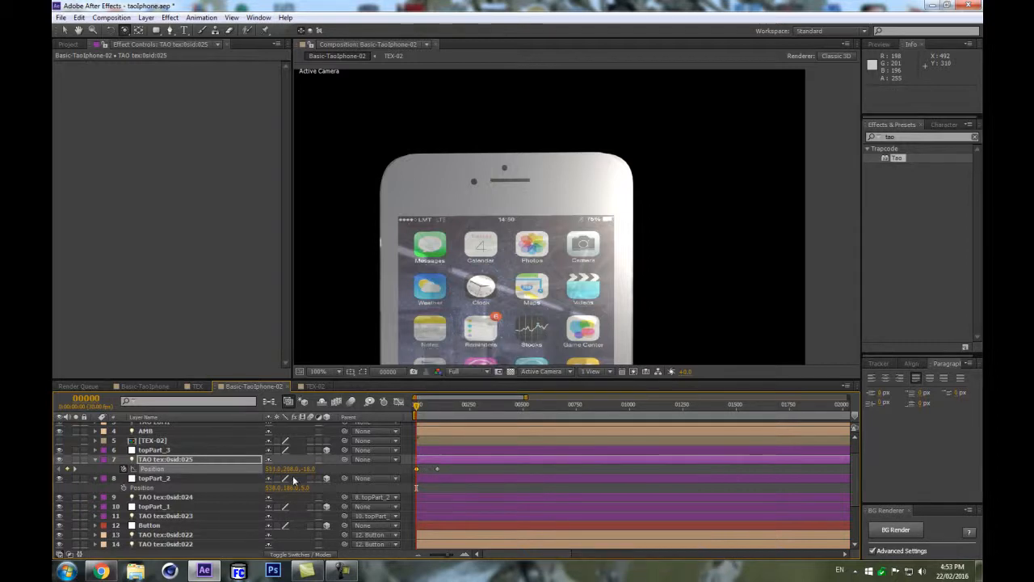
Reveal the positions of topPart_2 and topPart_1 and scrub topPart_2's x position a little.
left_click(152, 452)
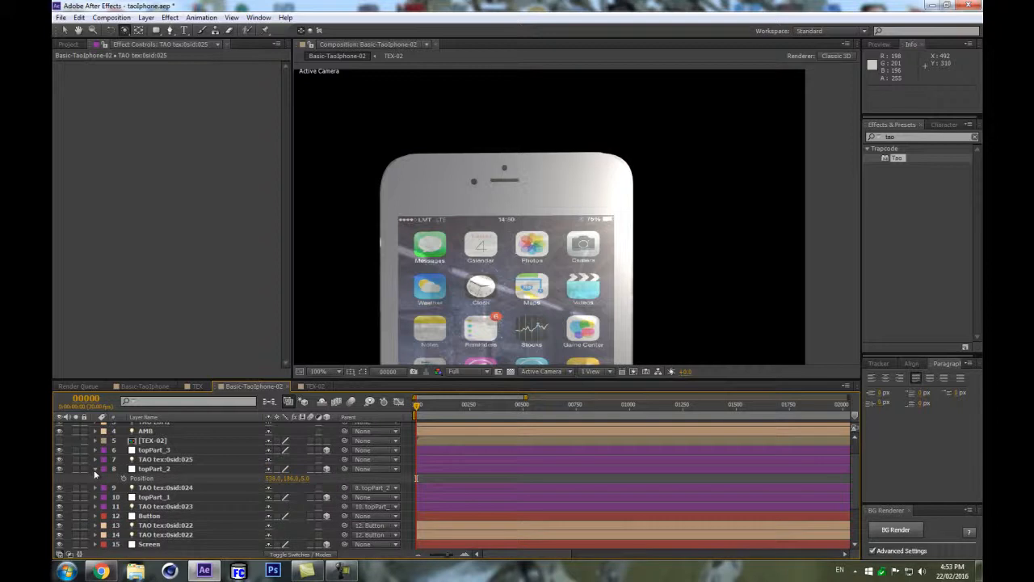
left_click(94, 469)
left_click(154, 469)
left_click(161, 487, "ctrl")
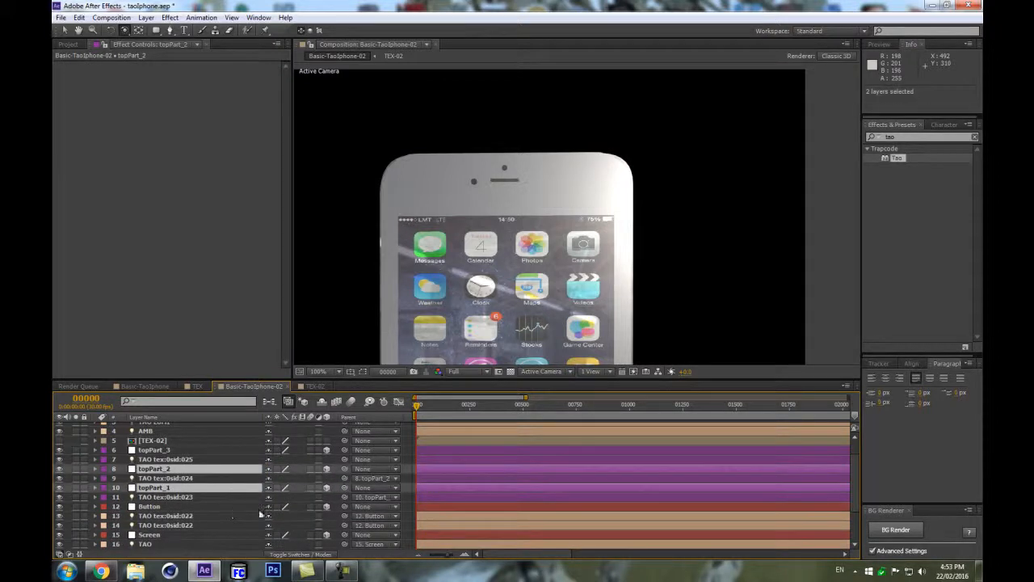
key("p")
left_click_drag(308, 479, 310, 478)
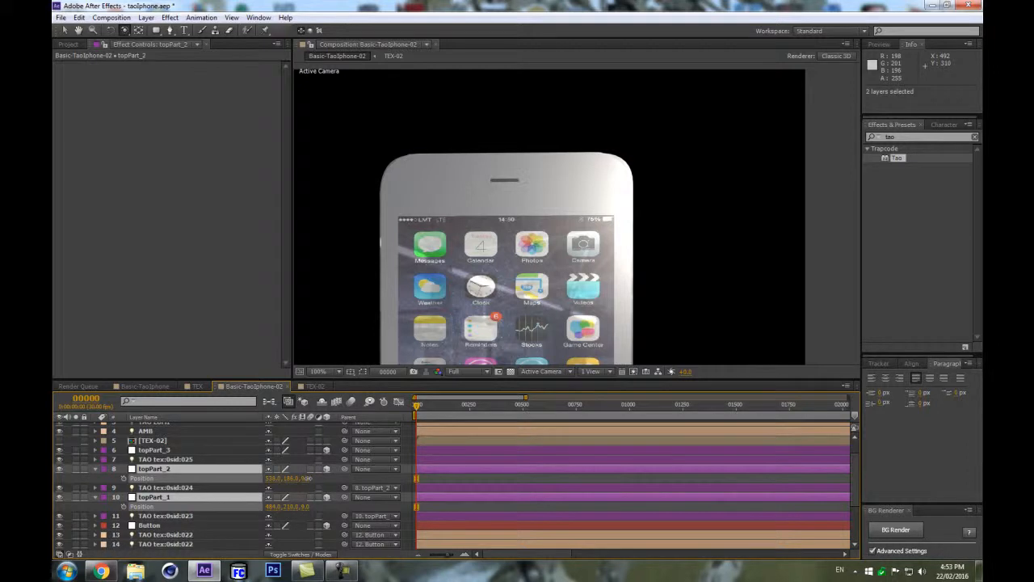
left_click_drag(307, 478, 306, 478)
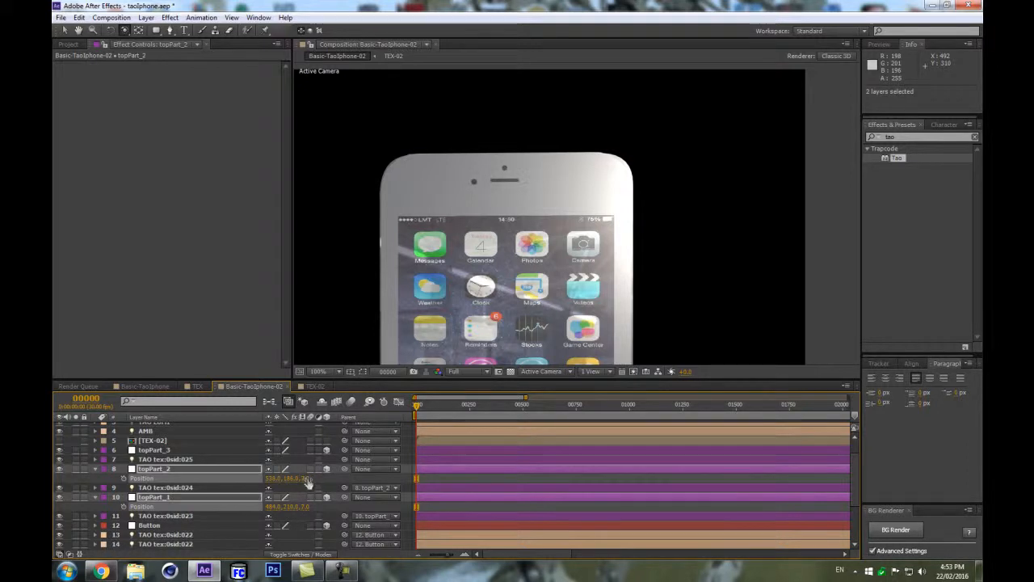
Open the light options of TAO tex:0sid:023 and set its Radius to 15.
left_click(189, 518)
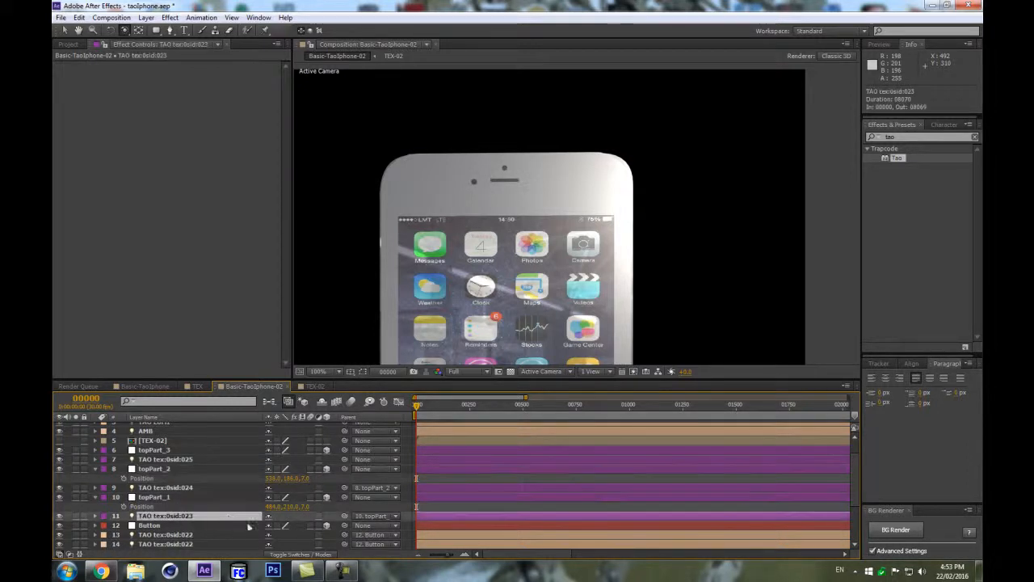
key("a")
key("a")
scroll(301, 523, "down", 4)
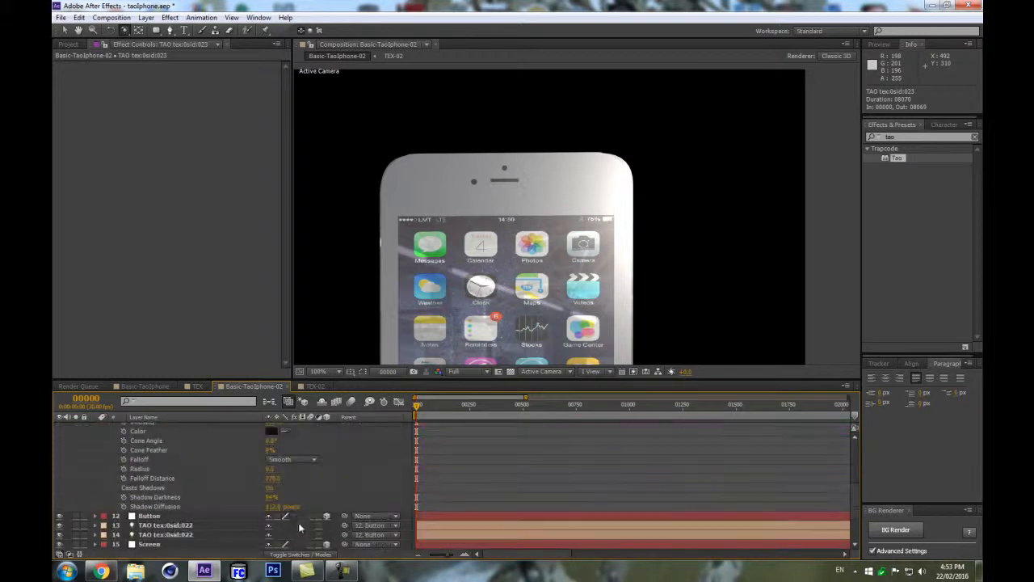
left_click(273, 471)
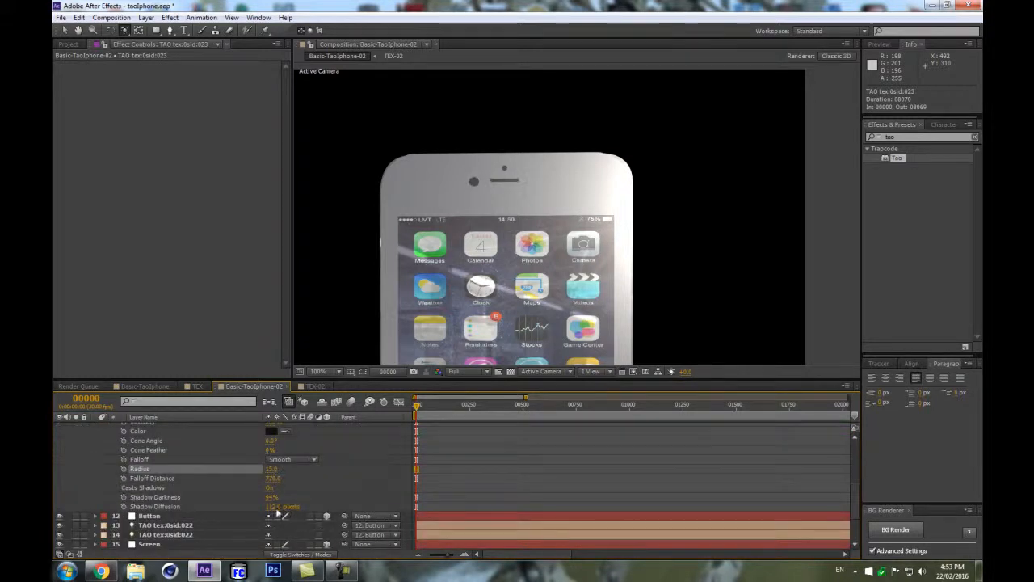
Reveal topPart_1's position and zoom the composition view out to 50% to see the whole phone.
scroll(153, 451, "up", 2)
left_click(157, 440)
key("p")
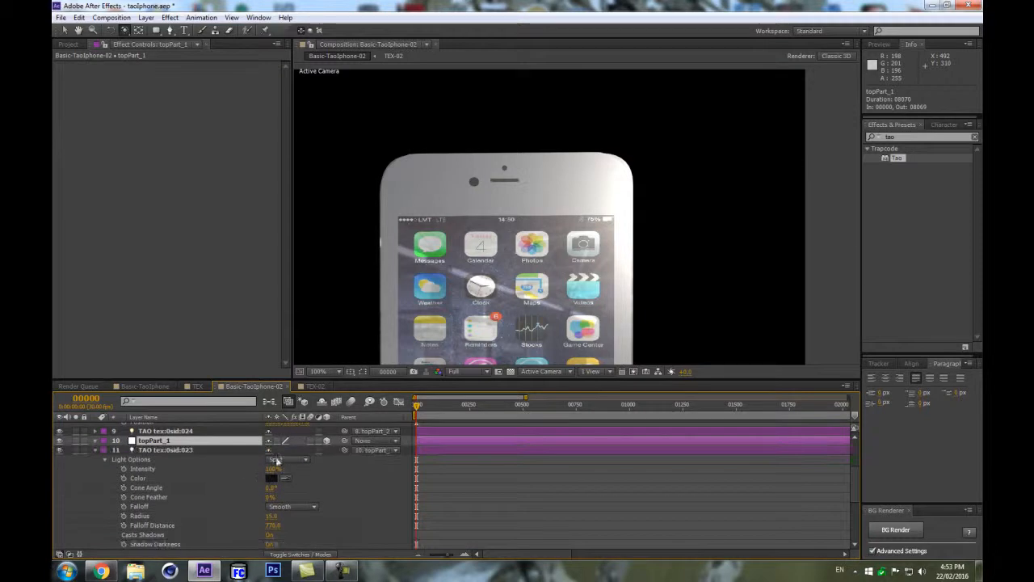
key("p")
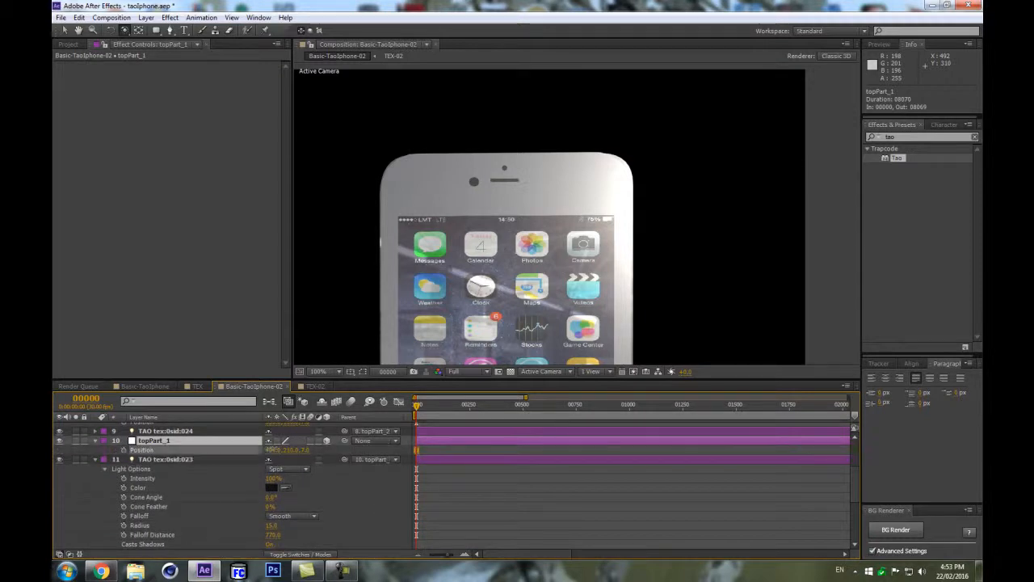
key("Return")
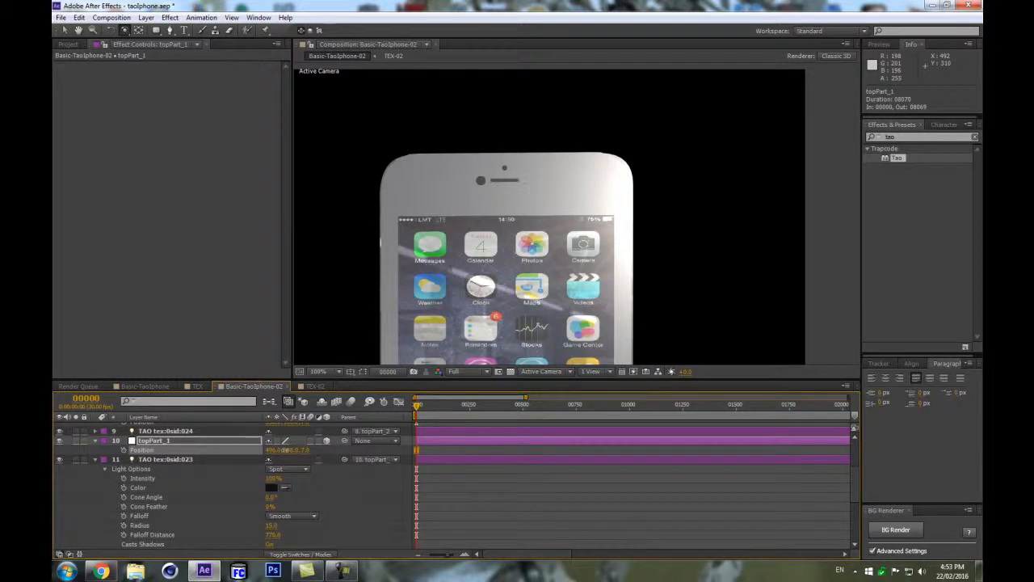
scroll(484, 287, "down", 2)
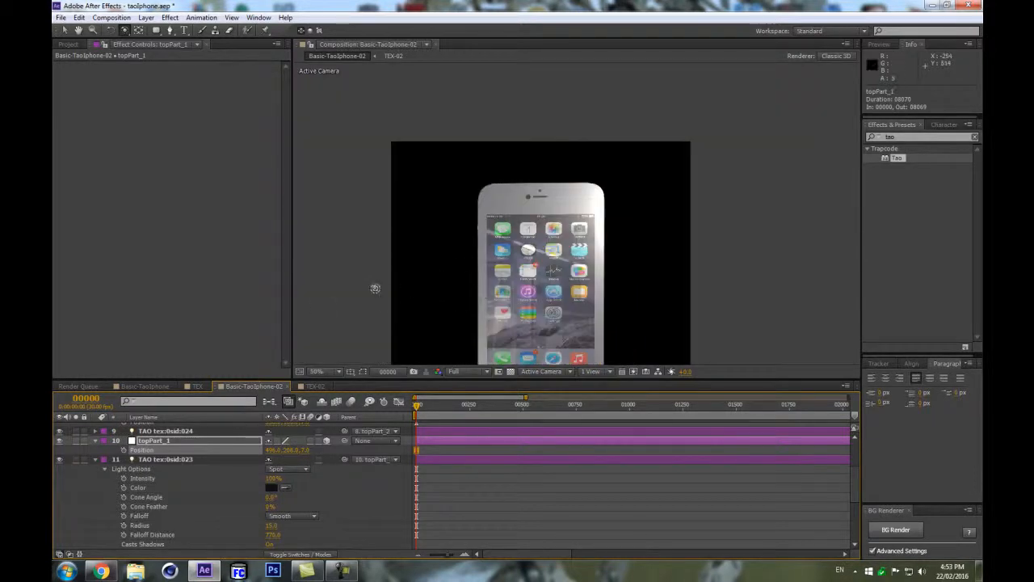
left_click_drag(448, 324, 480, 251)
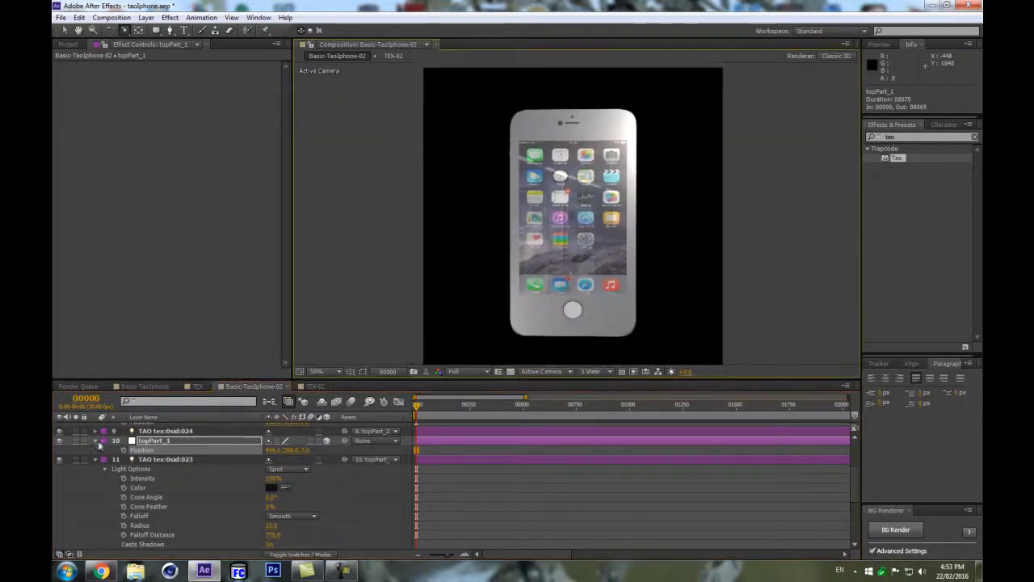
Collapse all layers and orbit Camera 1 to an angled view of the phone.
key("ctrl+a")
left_click(95, 442)
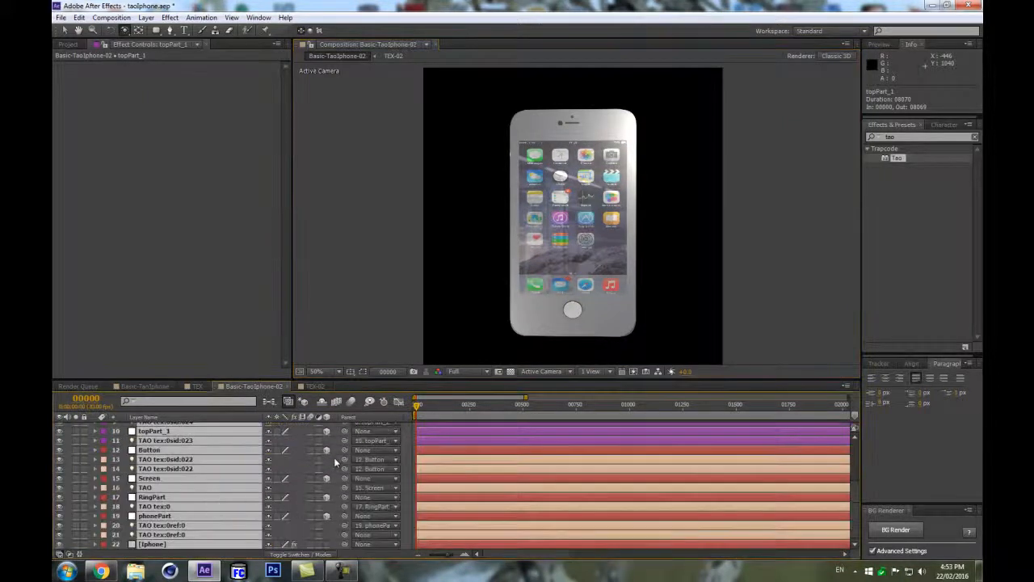
left_click(332, 462)
key("c")
left_click_drag(483, 358, 622, 242)
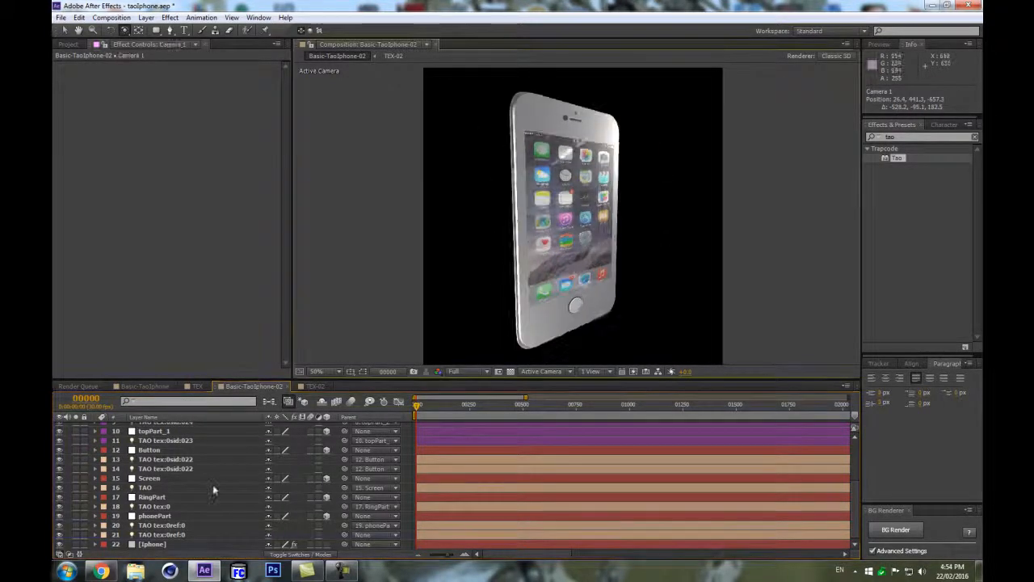
In the iphone layer's Tao Repeat Paths, set R1 Repetitions to 7 and R1 World Pos X to 0.
left_click(158, 544)
scroll(92, 320, "down", 10)
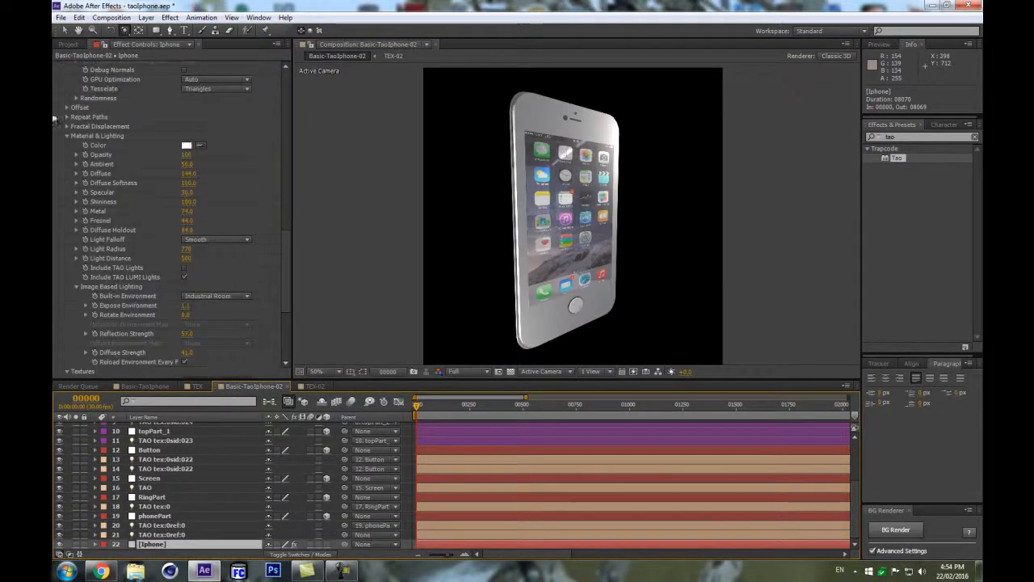
left_click(69, 117)
left_click(68, 117)
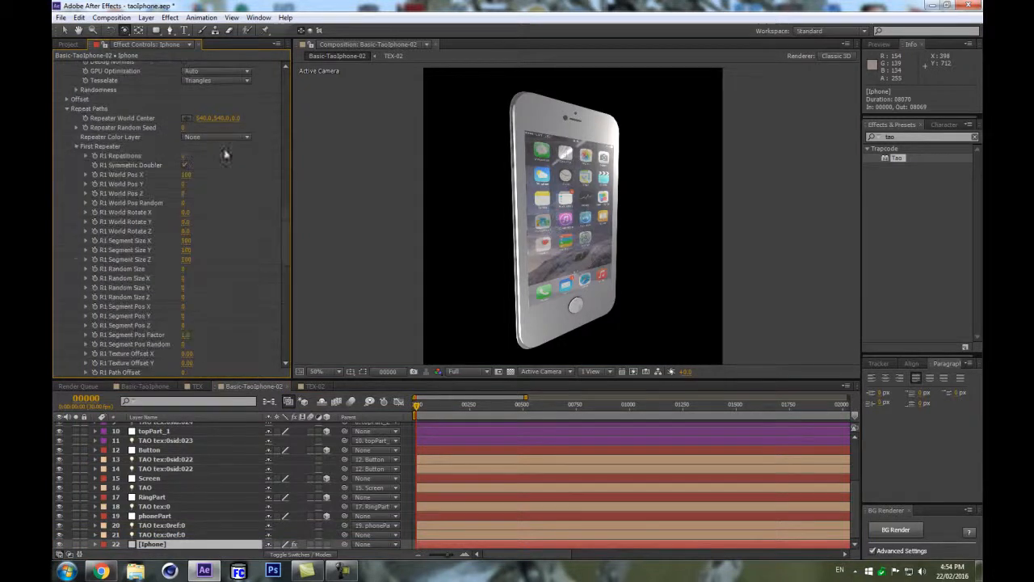
left_click_drag(183, 156, 270, 156)
left_click(185, 174)
type("0")
key("Return")
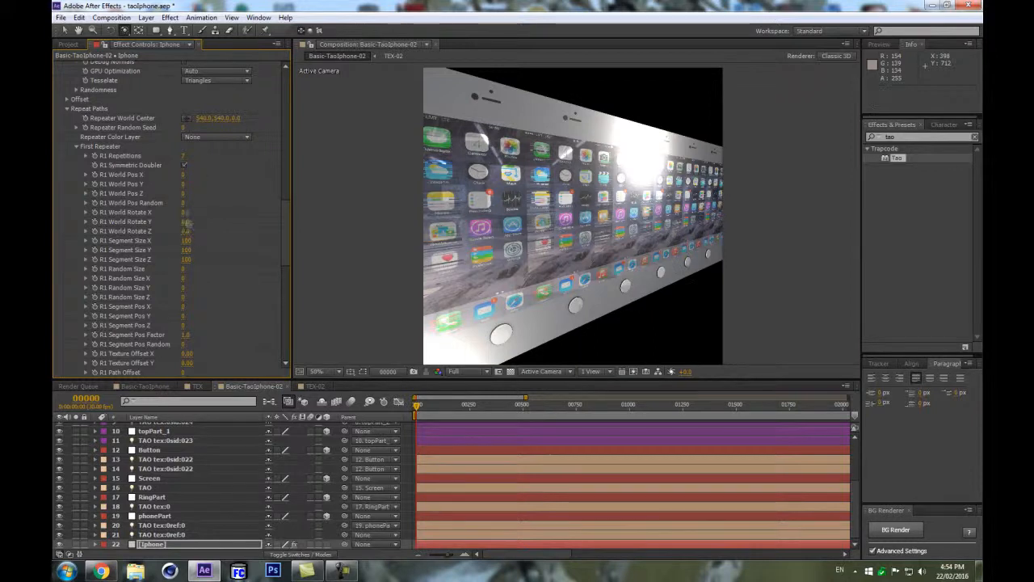
Scrub R1 World Rotate X and Y to about 124 and 119 to scatter the repeated phones.
mouse_move(222, 202)
left_mouse_down()
mouse_move(252, 199)
mouse_move(238, 214)
mouse_move(215, 213)
mouse_move(236, 205)
left_mouse_up()
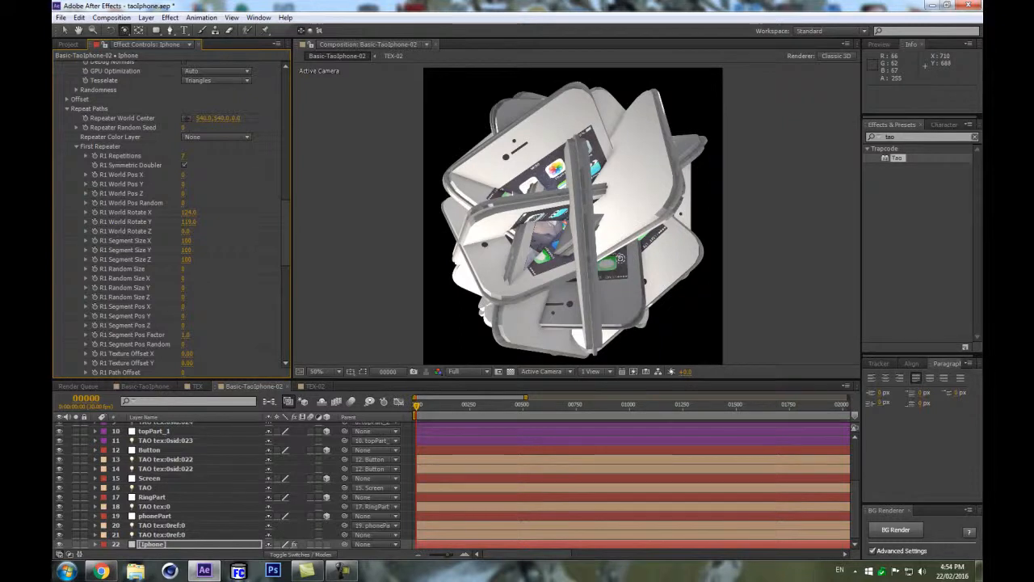
scroll(242, 485, "up", 5)
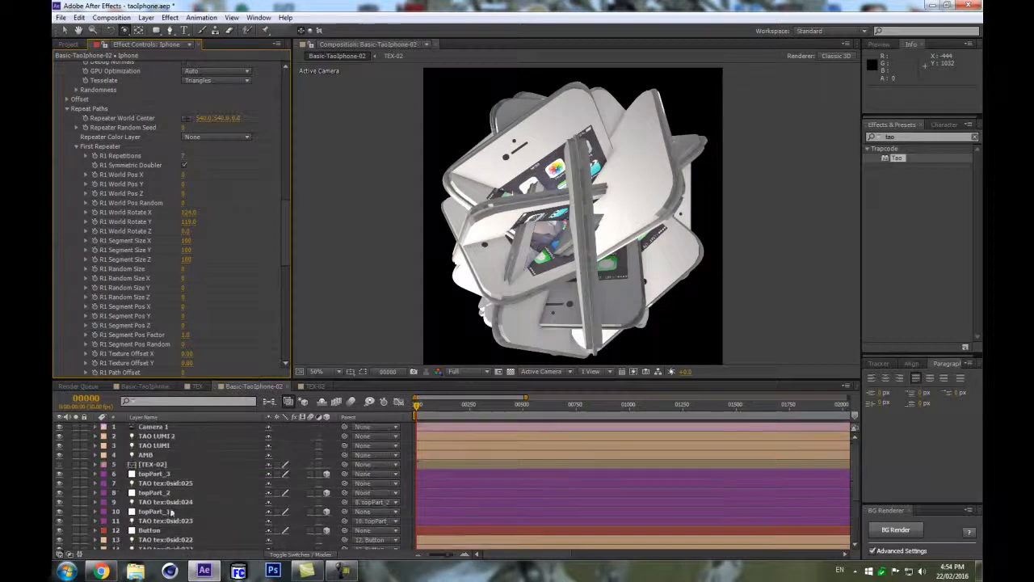